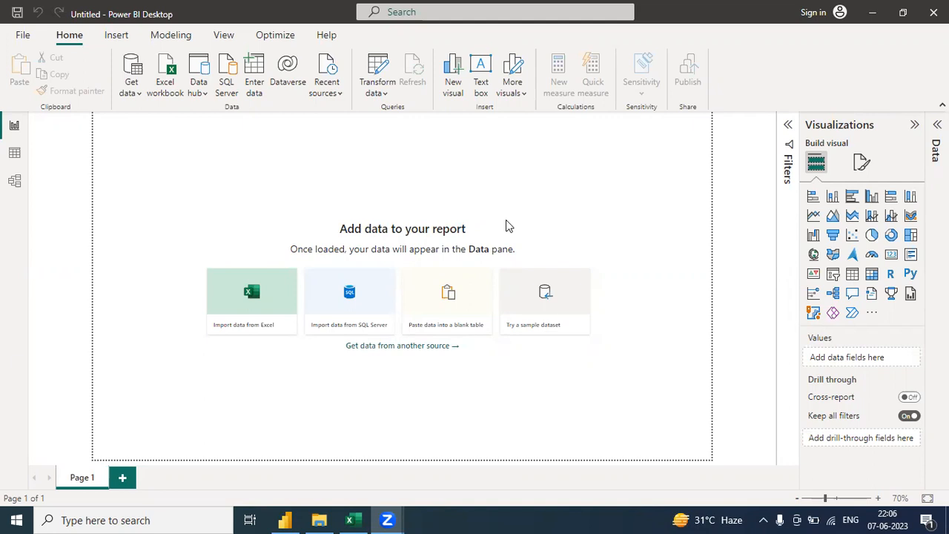
Open a blank Notepad file and write "Connectivity with Database" on its first line
key(super+r)
key(Return)
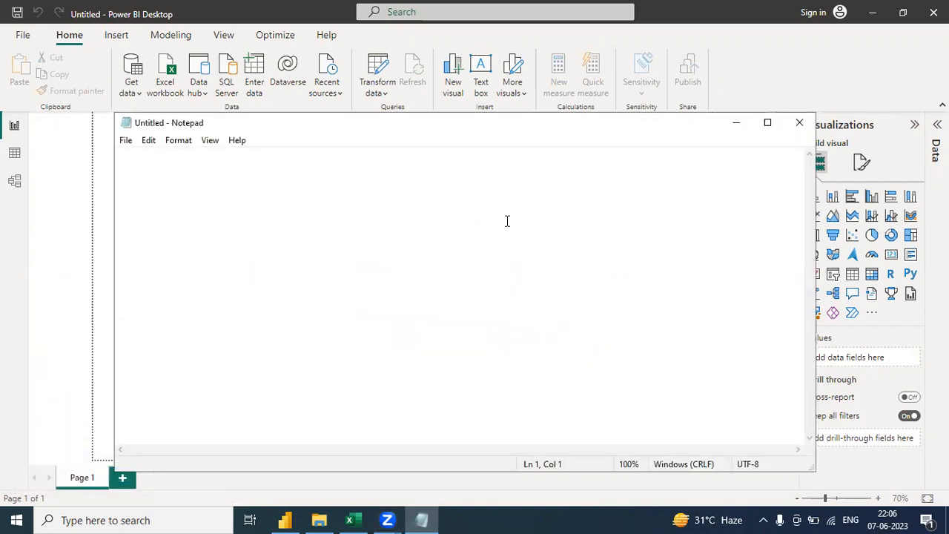
text(Connec)
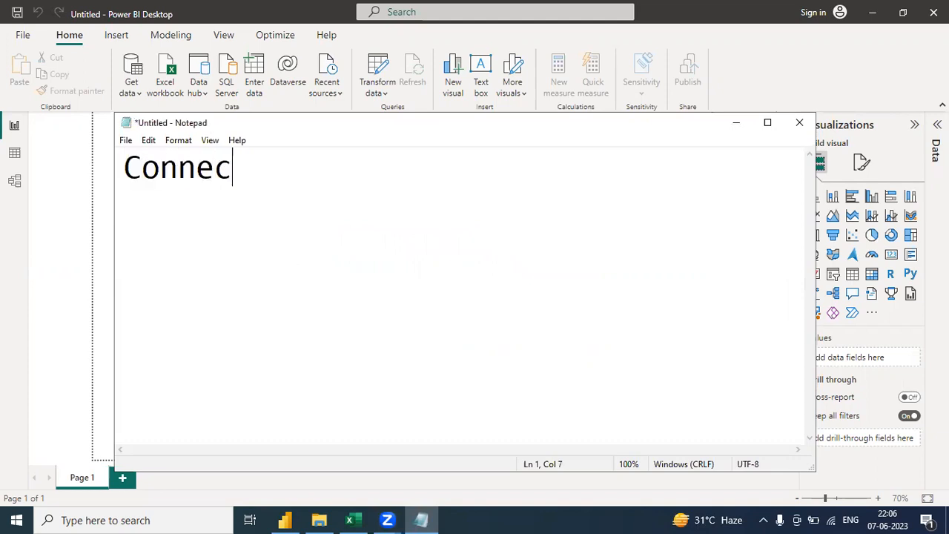
text(tiv)
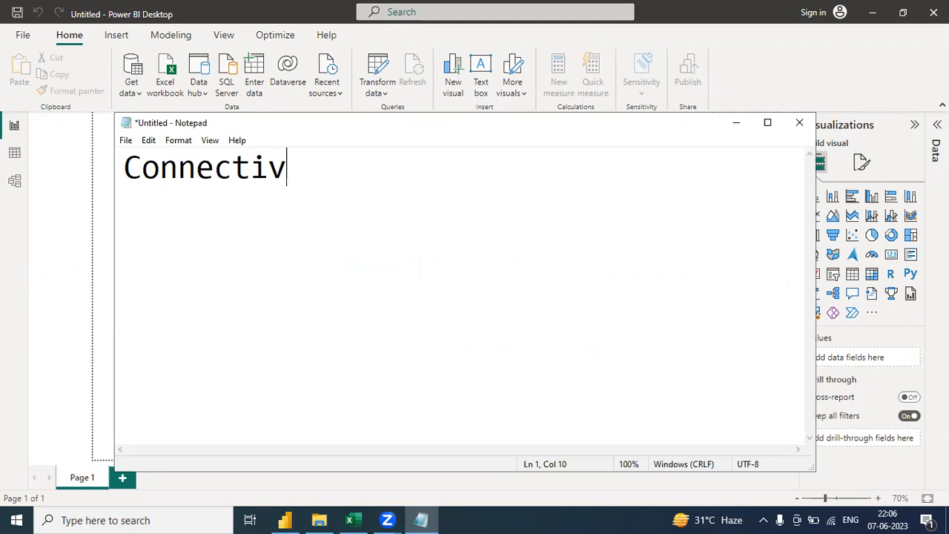
text(ity w)
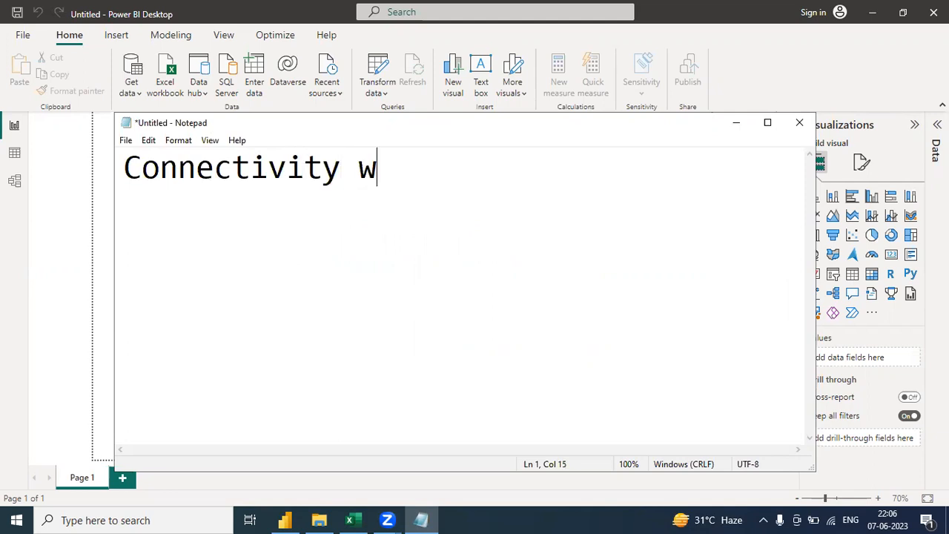
text(ith Da)
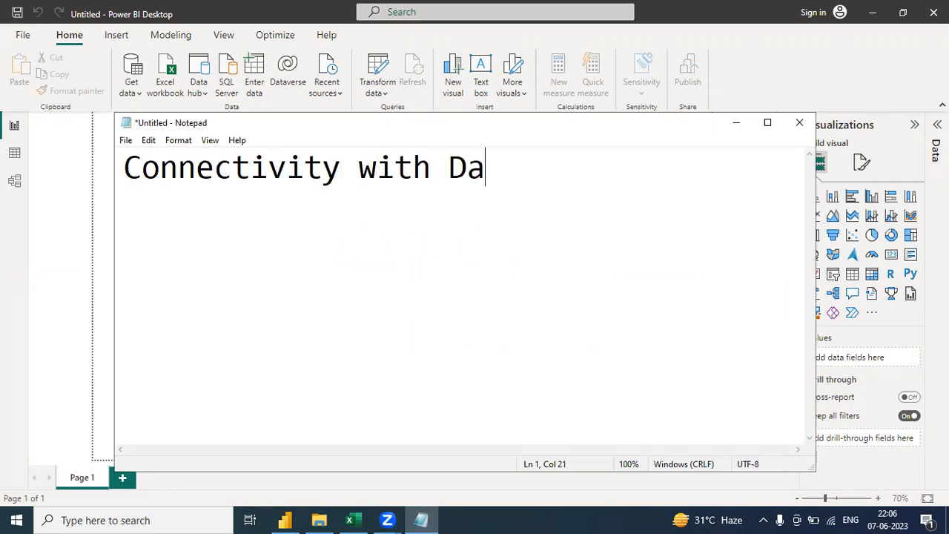
text(tabase)
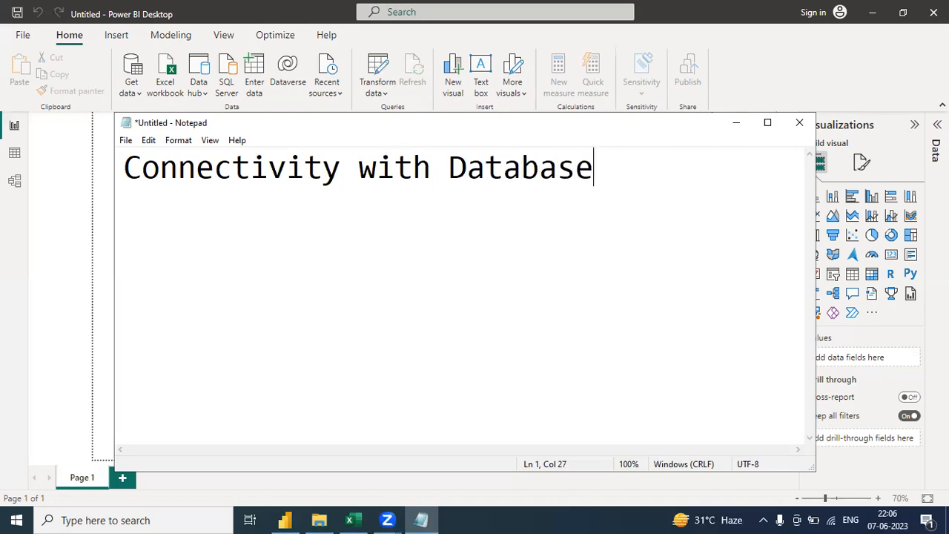
Add the lines "Some Transformations" and "Prepare manual Data" below the first line of the notes
key(Return)
text(Som)
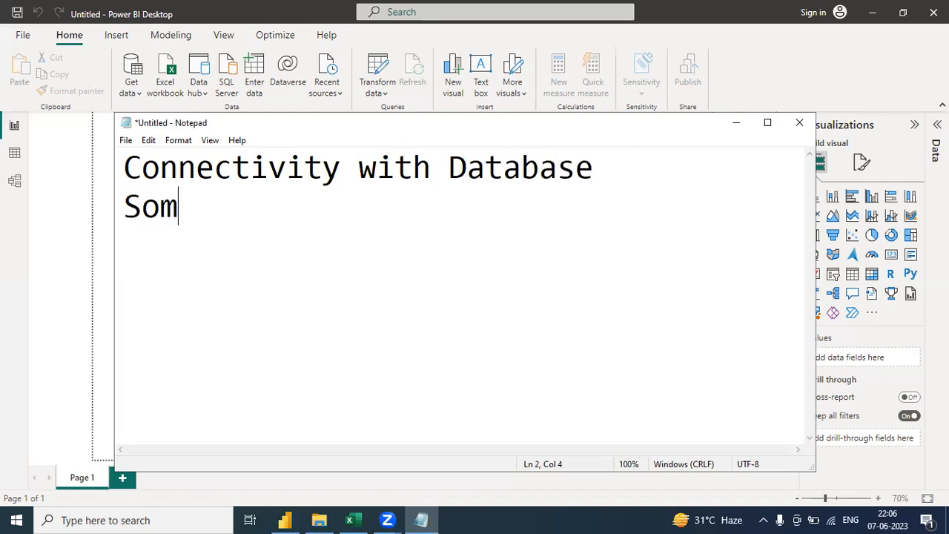
text(e Trans)
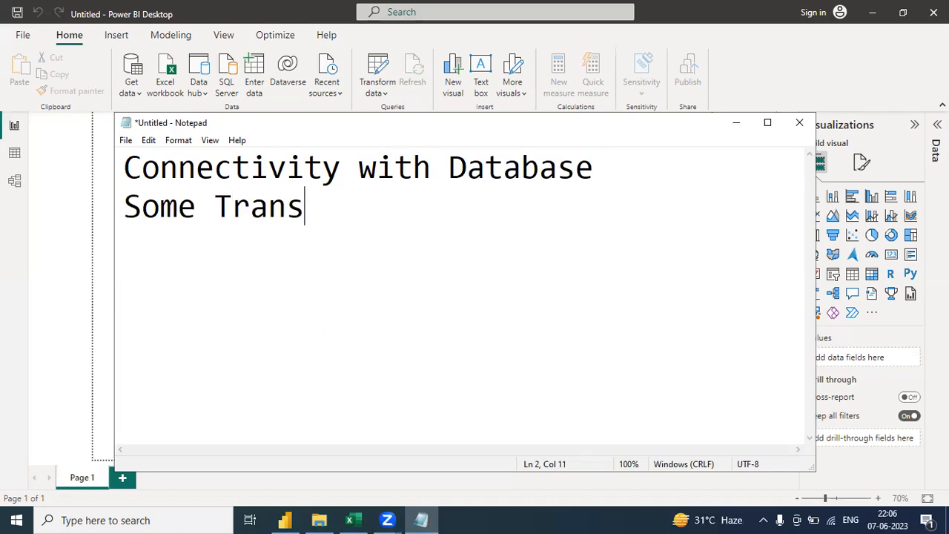
text(formations)
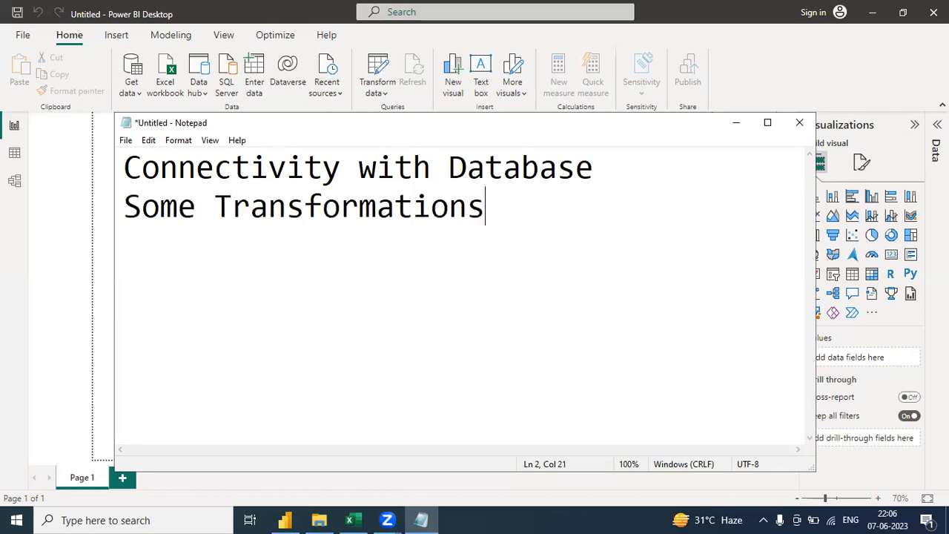
key(Return)
text(Prep)
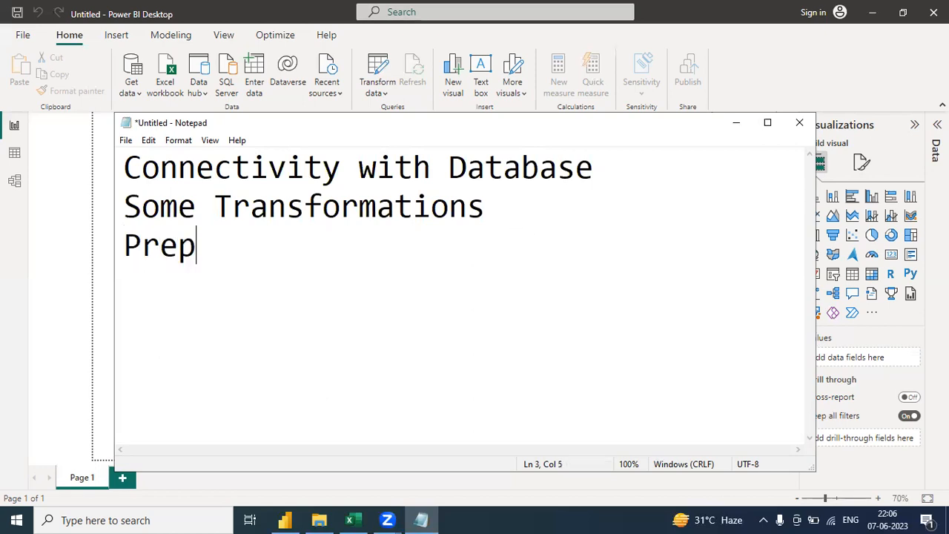
text(are manual)
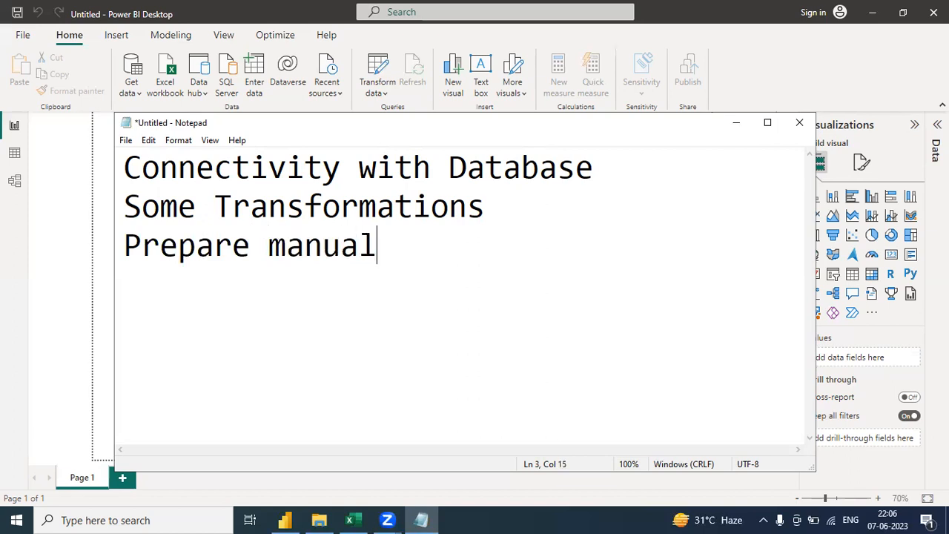
text( Data)
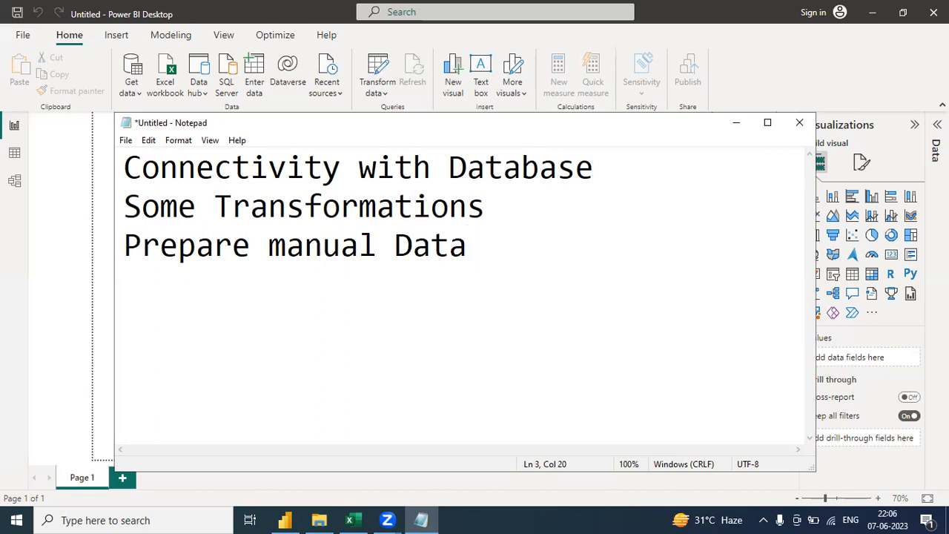
Show the notes at full window size, highlight their lines, and minimize Notepad to return to Power BI Desktop
click(767, 122)
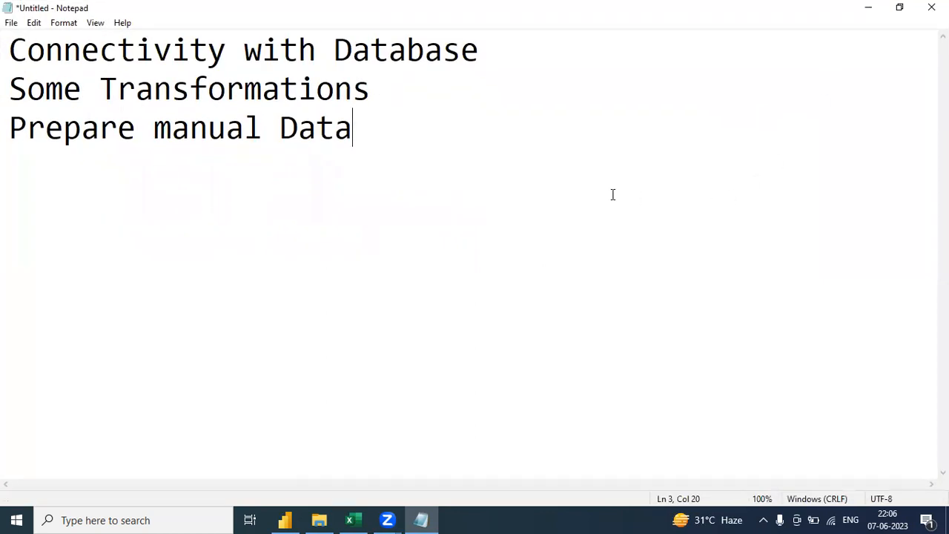
drag(501, 136, 315, 51)
drag(277, 7, 363, 211)
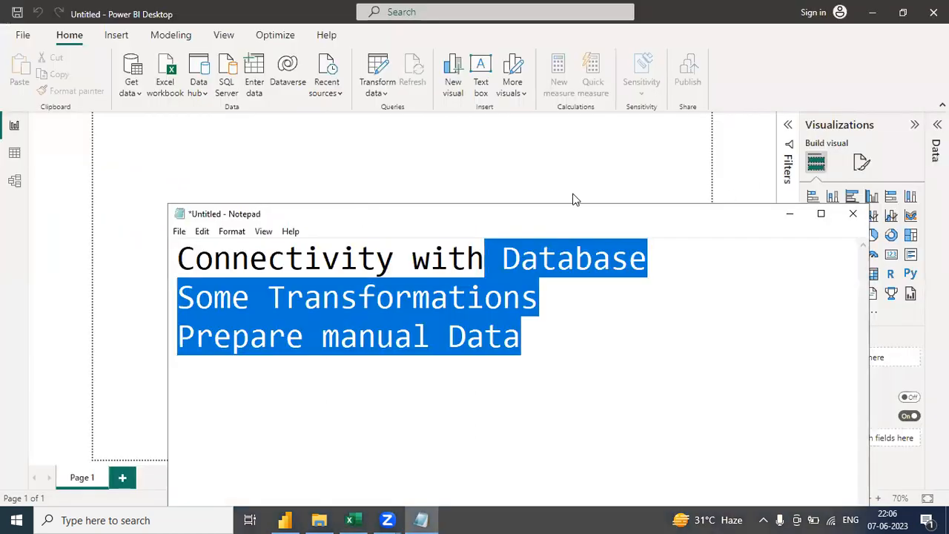
click(797, 213)
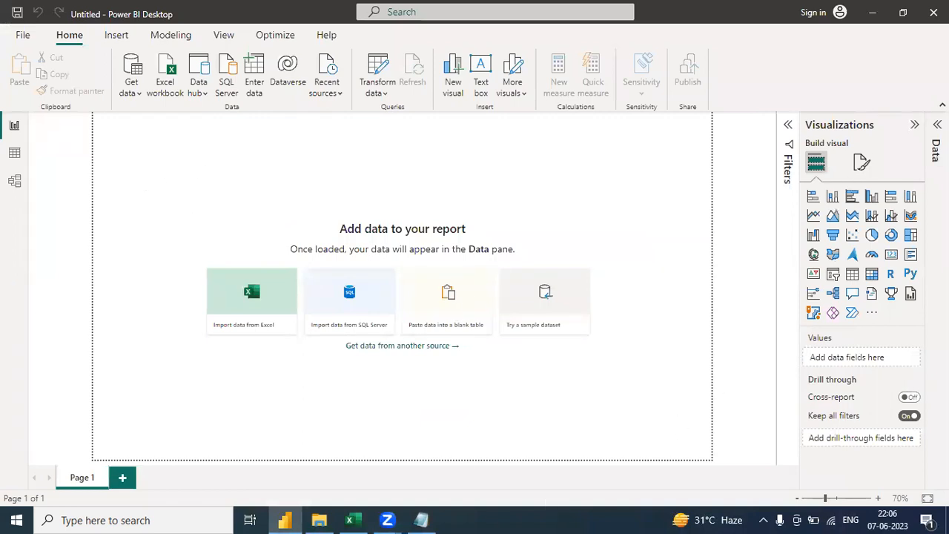
Expand the collapsed Data pane and bring up the full Get Data list of connectors
click(937, 125)
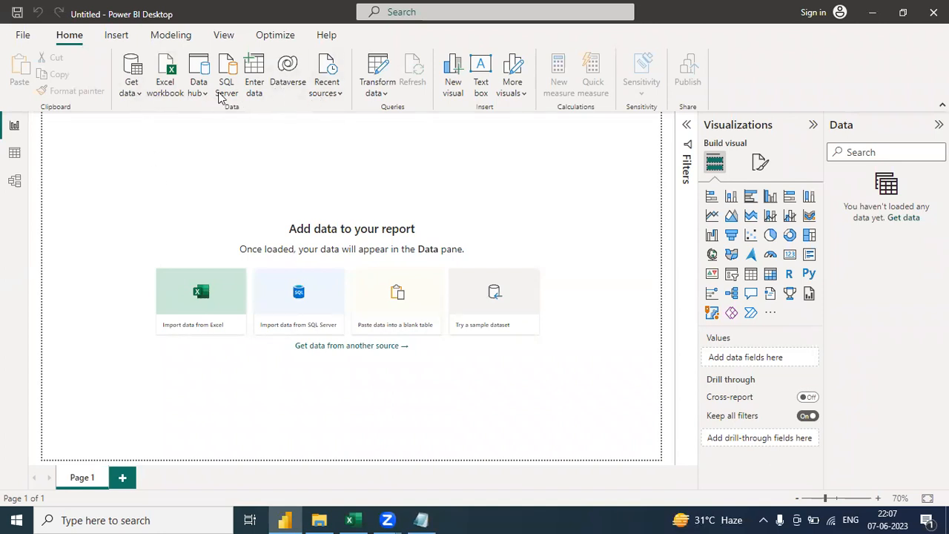
click(136, 93)
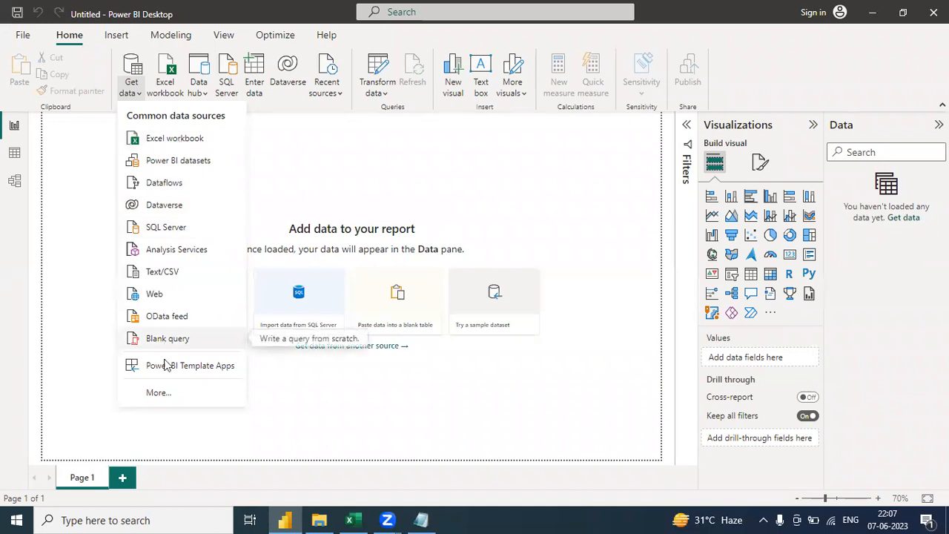
click(158, 393)
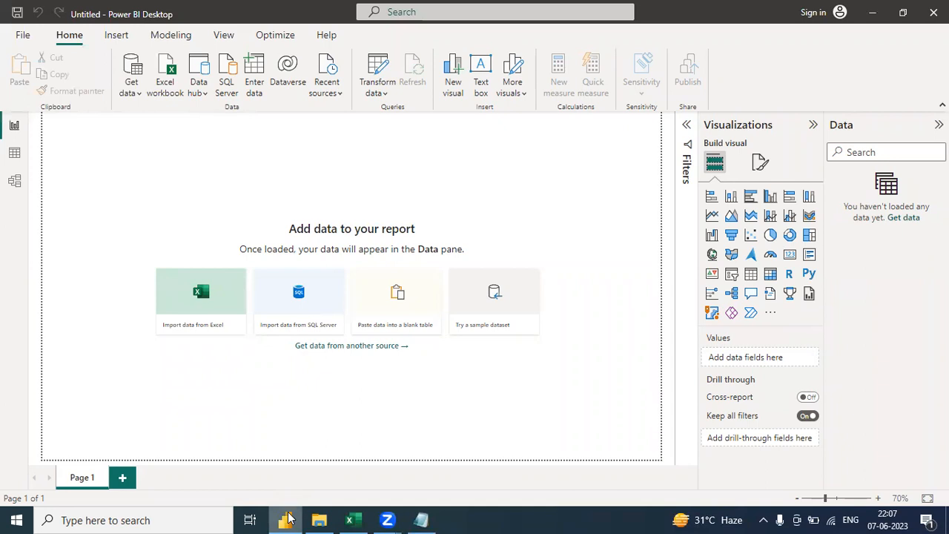
mouse_move(291, 518)
click(303, 449)
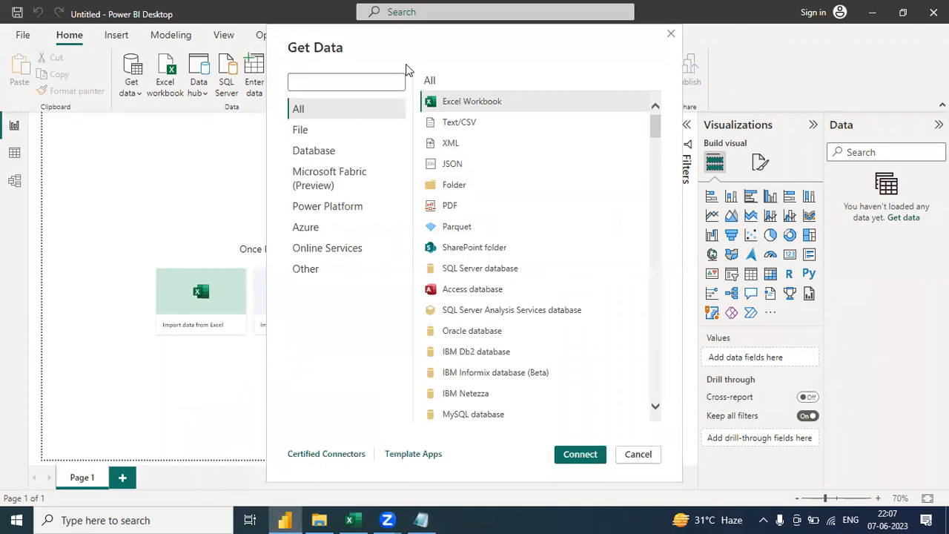
drag(523, 156, 568, 81)
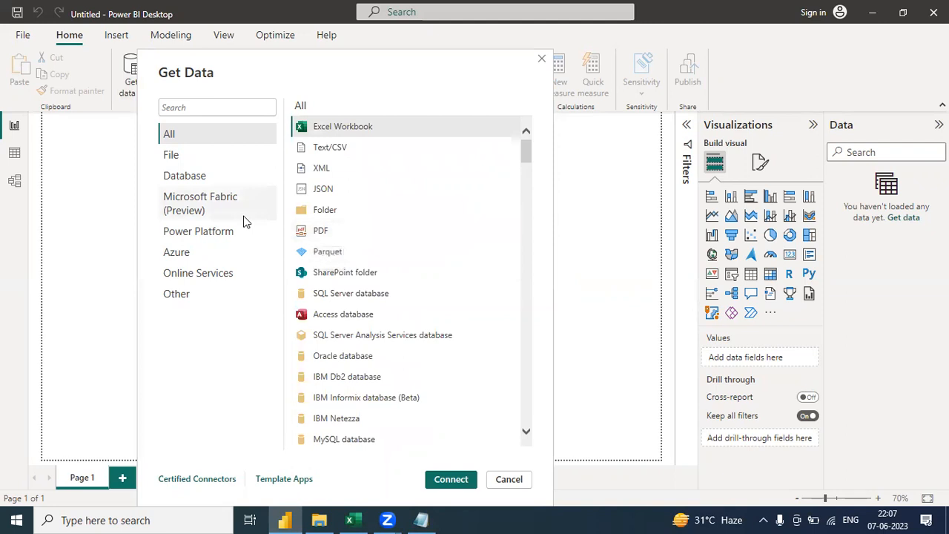
Examine the connectors offered under the File, Database, Online Services and Azure categories, ending on Database
click(179, 159)
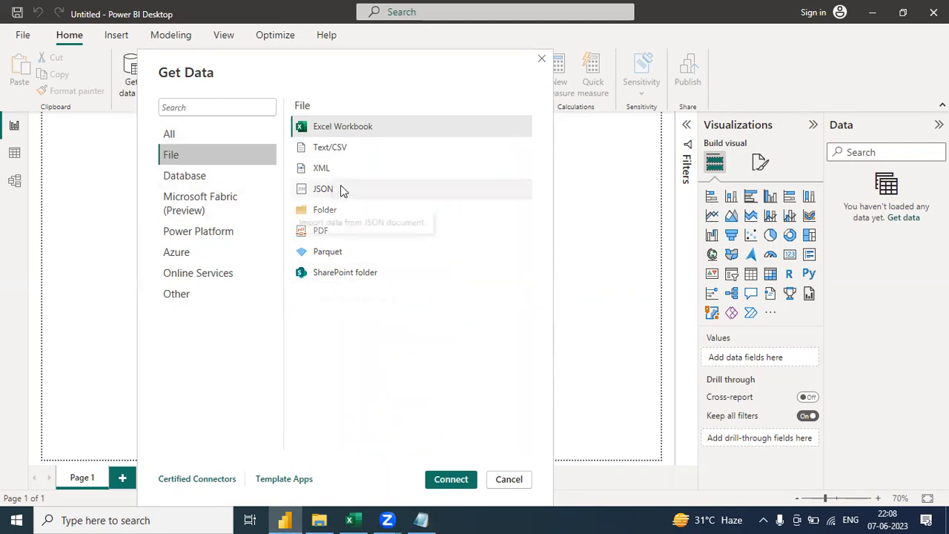
click(194, 182)
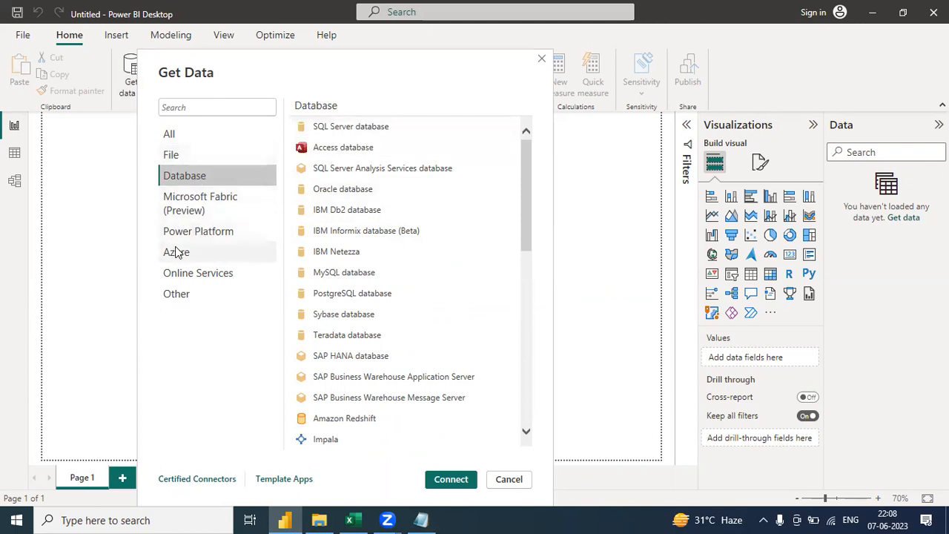
click(207, 274)
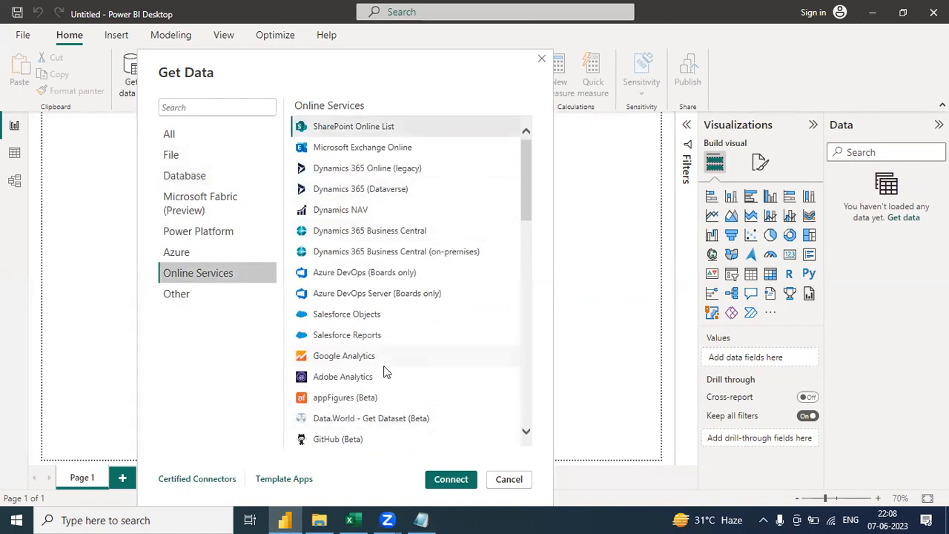
click(172, 254)
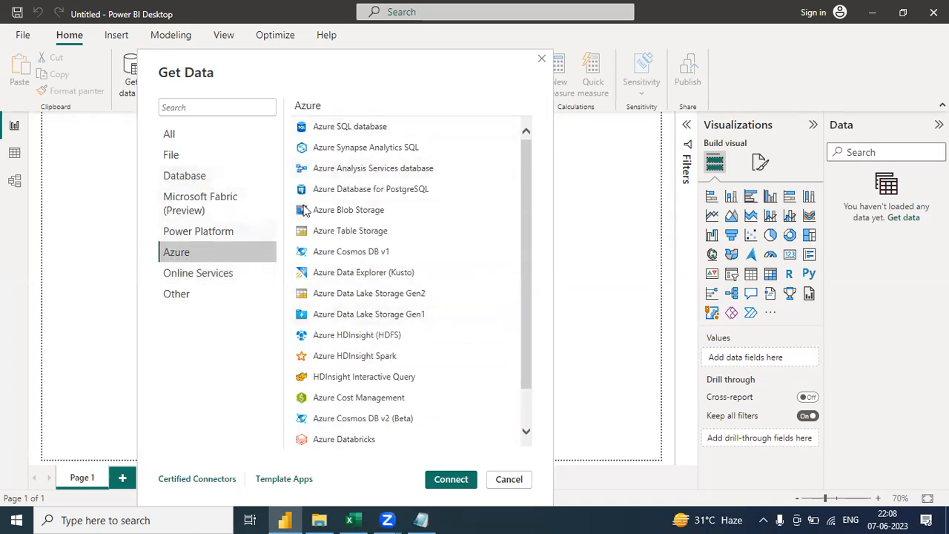
click(176, 180)
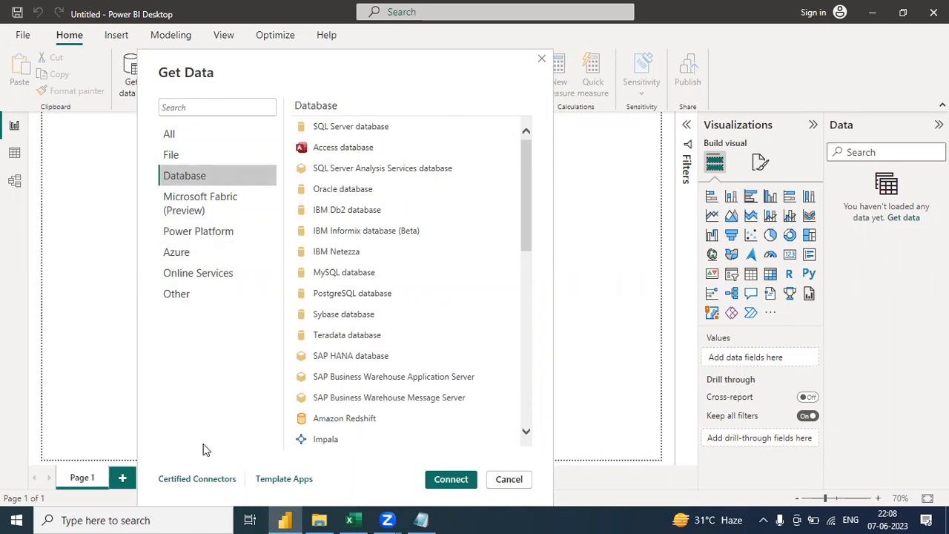
Find and launch Microsoft SQL Server Management Studio 18 from the Windows search
click(126, 519)
text(sql)
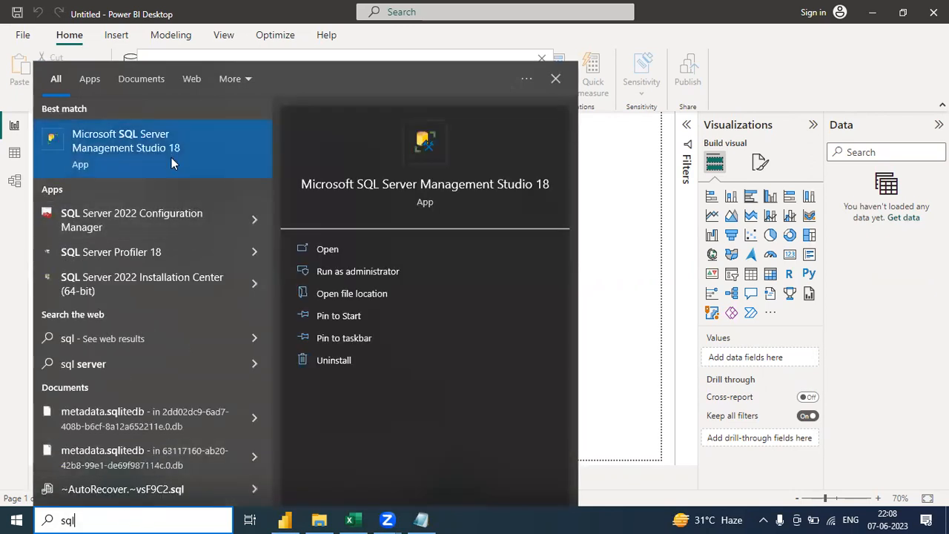
click(170, 158)
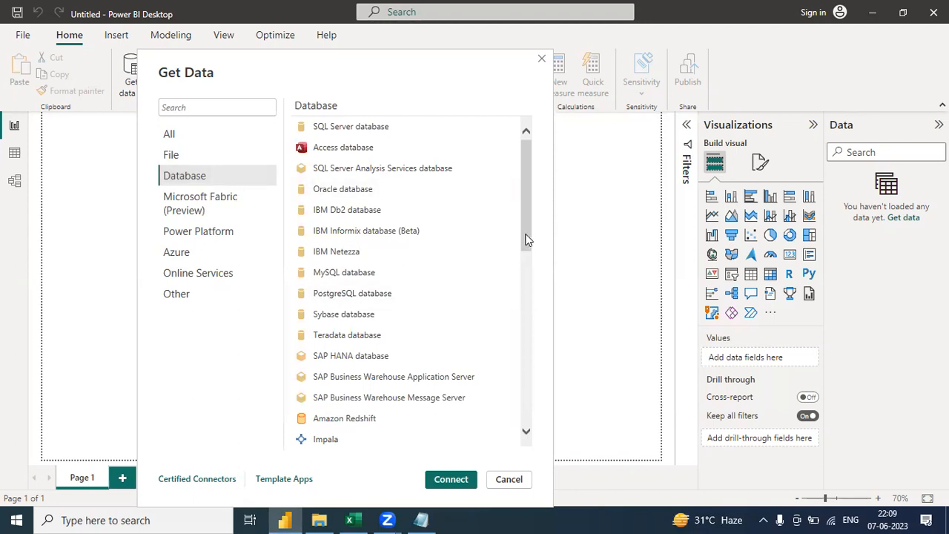
Start a connection in Power BI Desktop using the SQL Server database connector
click(349, 128)
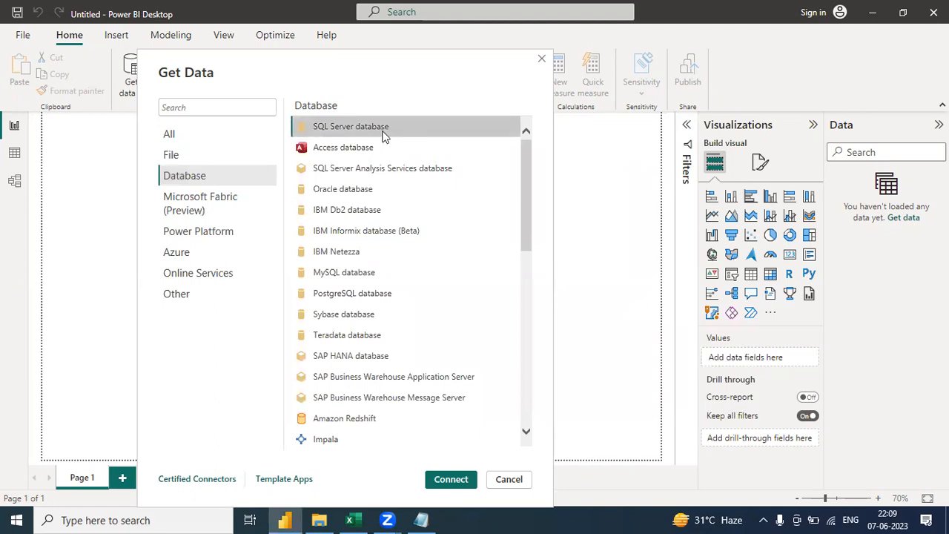
click(451, 479)
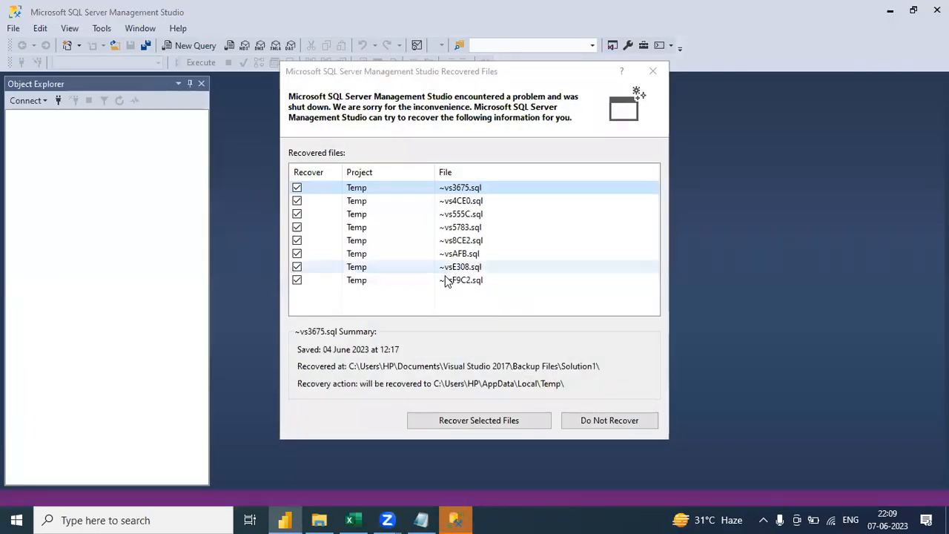
Decline the recovered files in SQL Server Management Studio and connect to the DESKTOP-216HQCD Database Engine with Windows Authentication
click(608, 424)
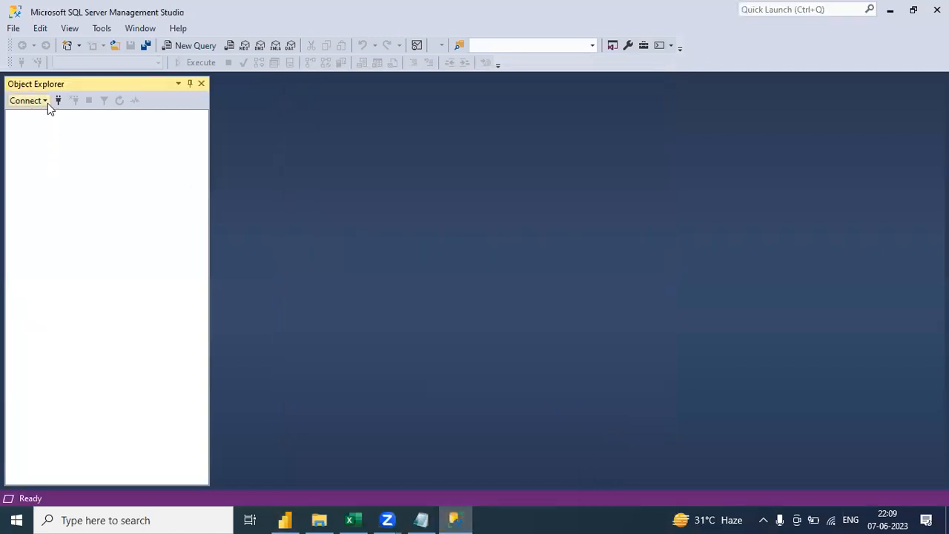
click(526, 174)
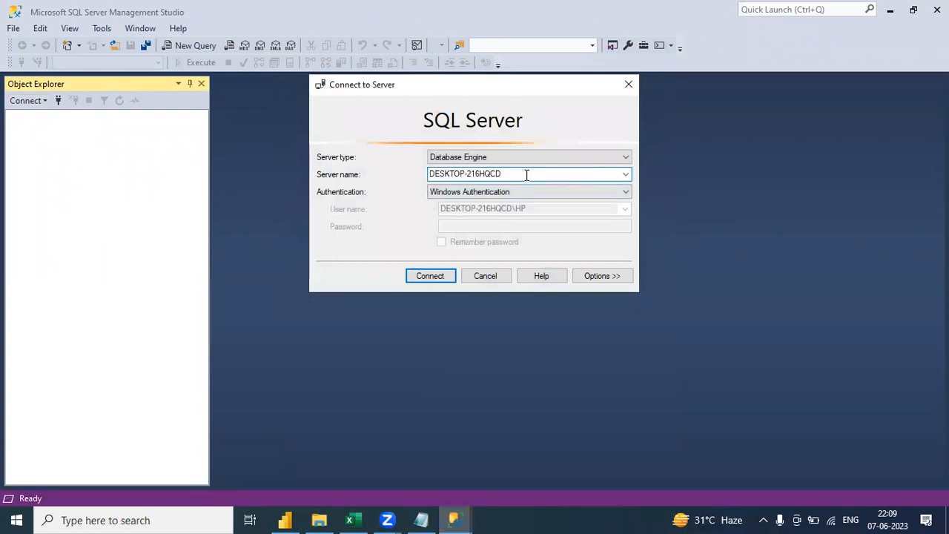
drag(519, 176, 396, 173)
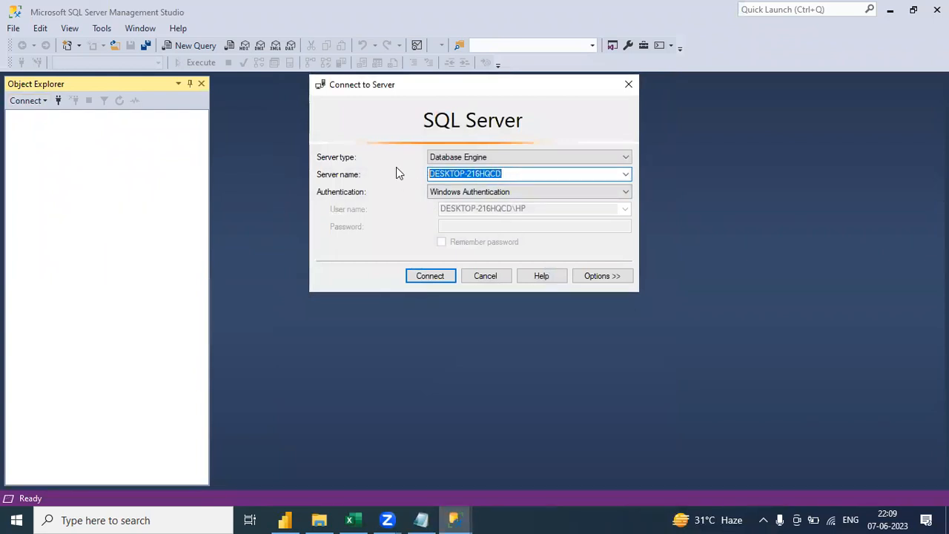
click(430, 276)
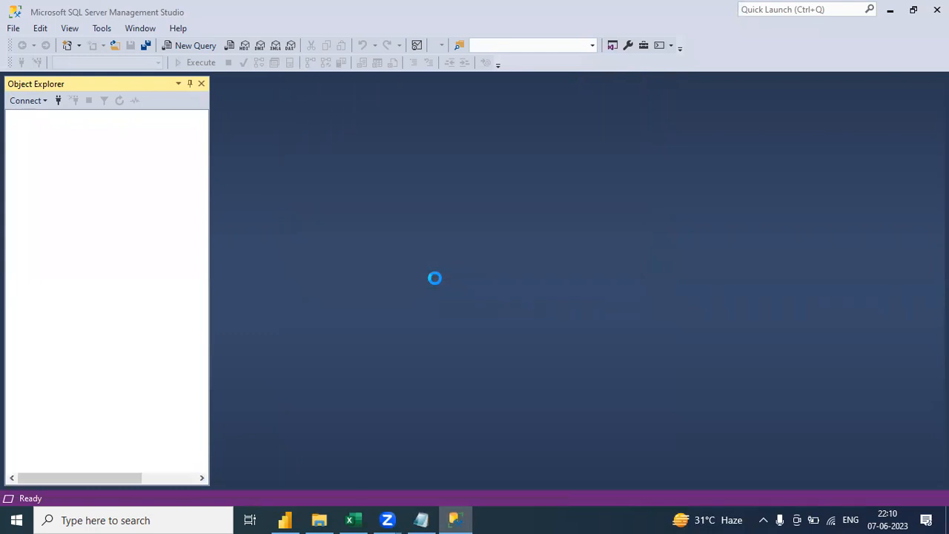
Look over the SQL Server database connection form in Power BI Desktop, and switch back to SQL Server Management Studio
click(285, 519)
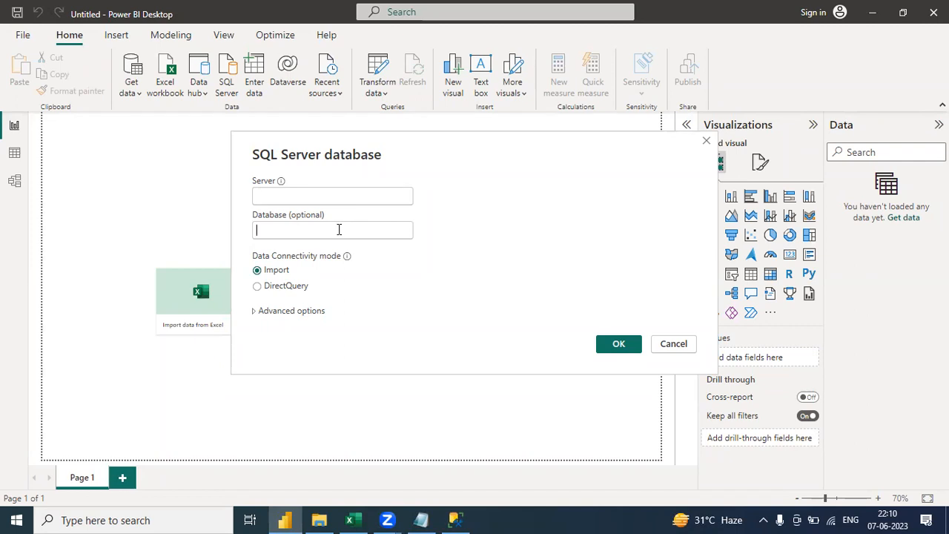
click(465, 517)
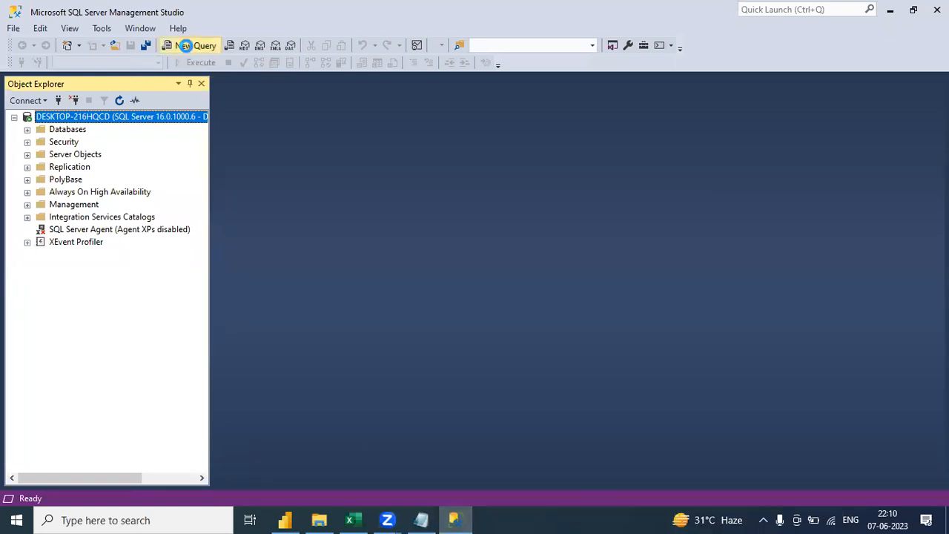
Open a new query window and expand the server's Databases folder in Object Explorer
click(186, 46)
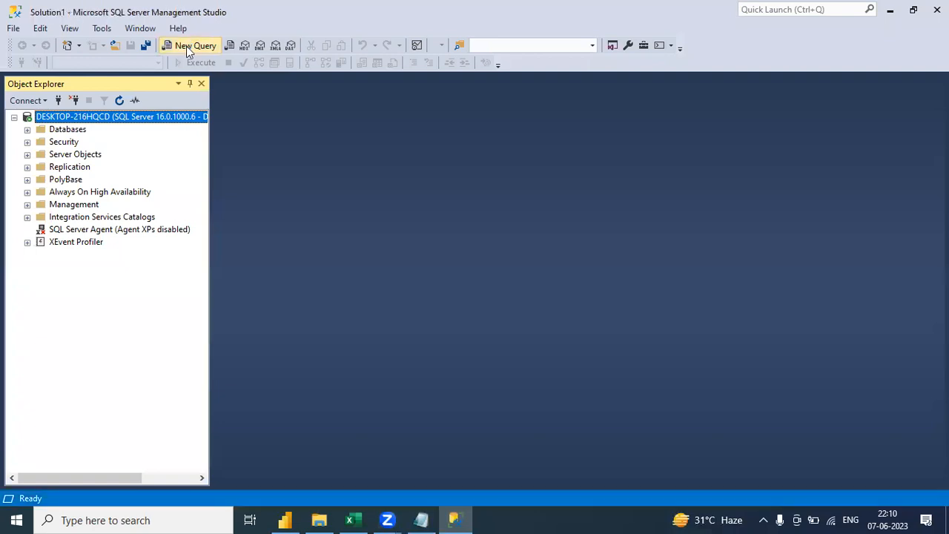
click(186, 46)
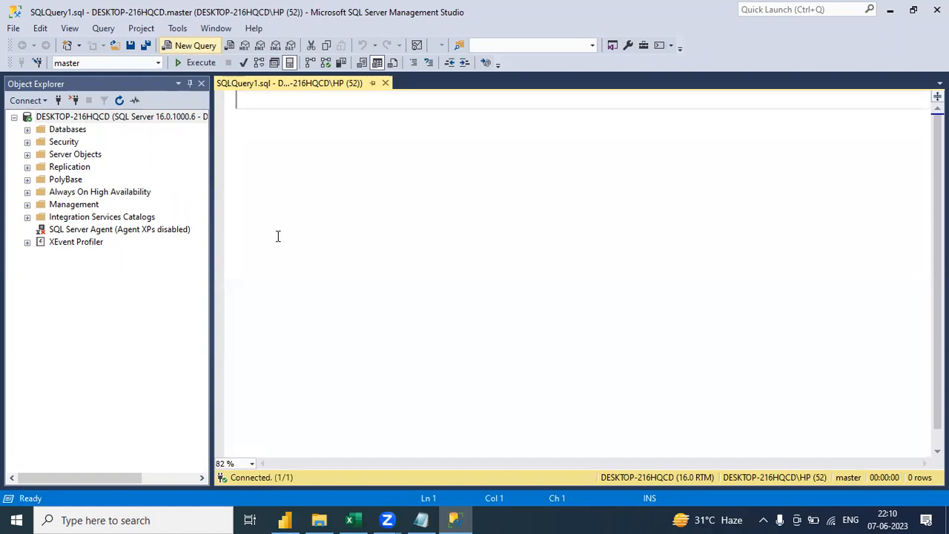
click(27, 129)
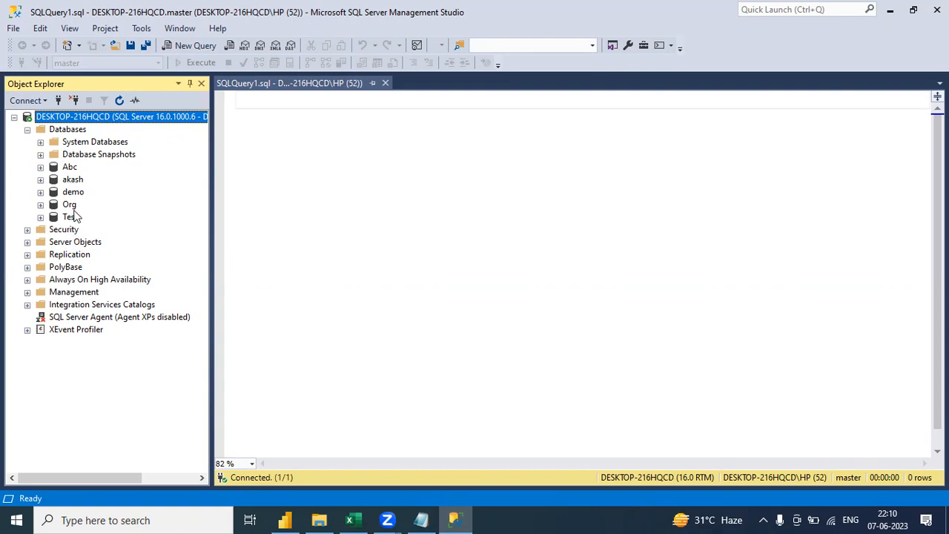
Open a Database Engine connection form and copy the server name DESKTOP-216HQCD from it
click(45, 102)
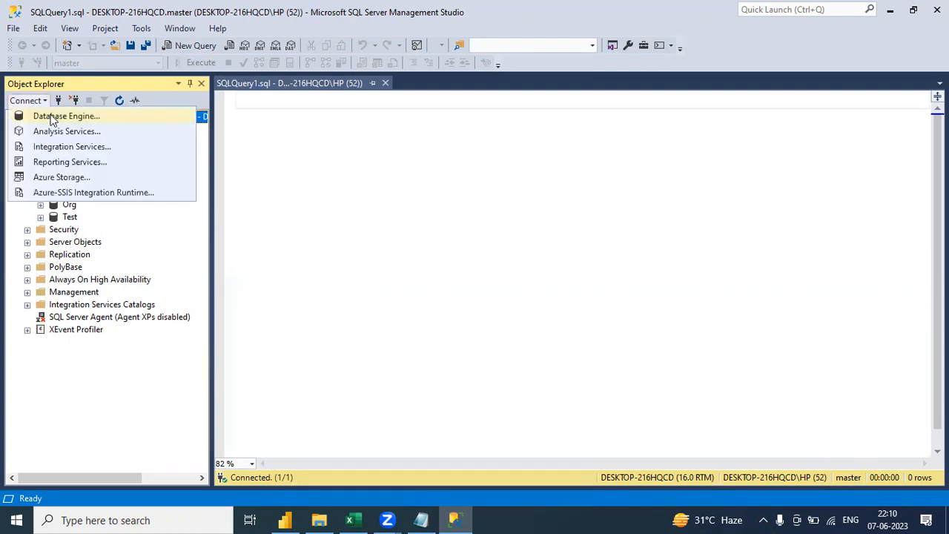
click(52, 120)
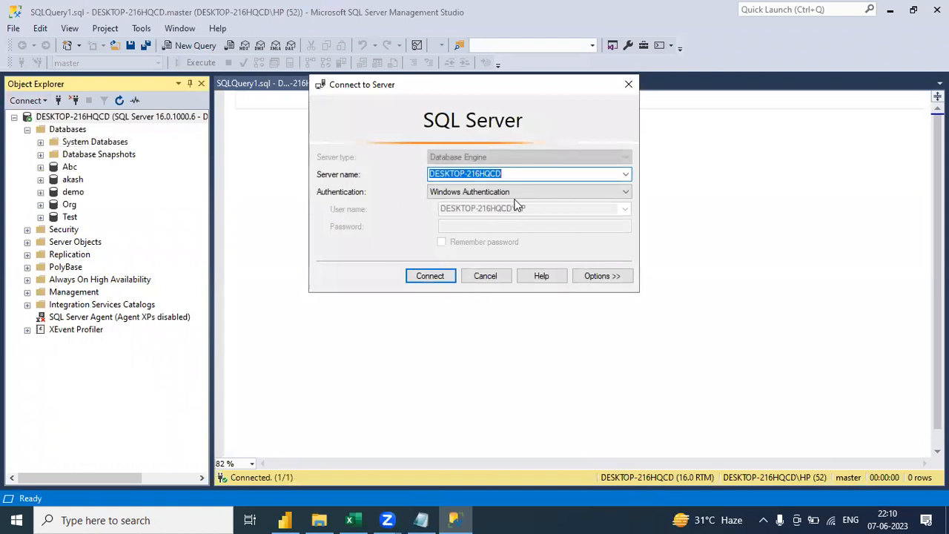
click(510, 175)
drag(545, 178, 369, 158)
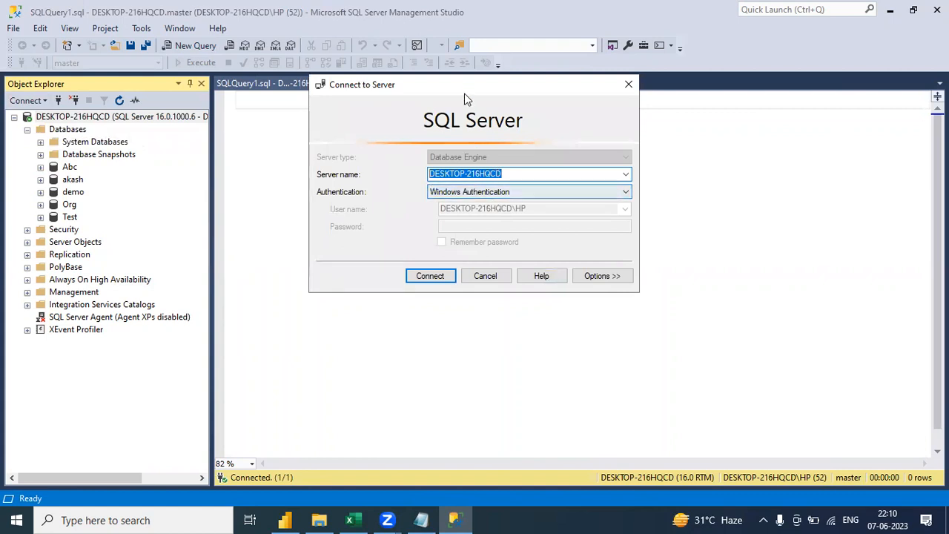
drag(463, 88, 473, 123)
Switch to Power BI Desktop and connect to the SQL Server DESKTOP-216HQCD with no database specified, in Import mode
click(285, 520)
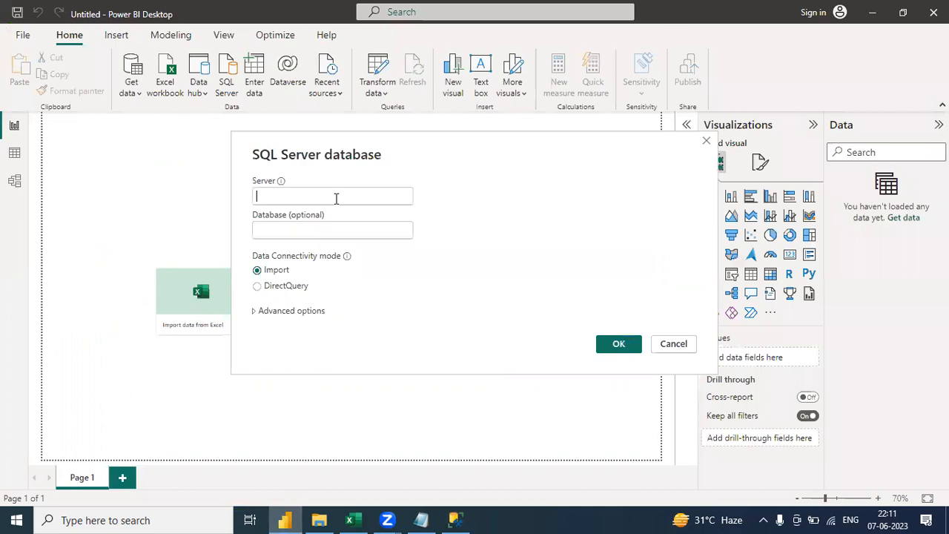
click(335, 198)
text(DESKTOP-21SHQCD)
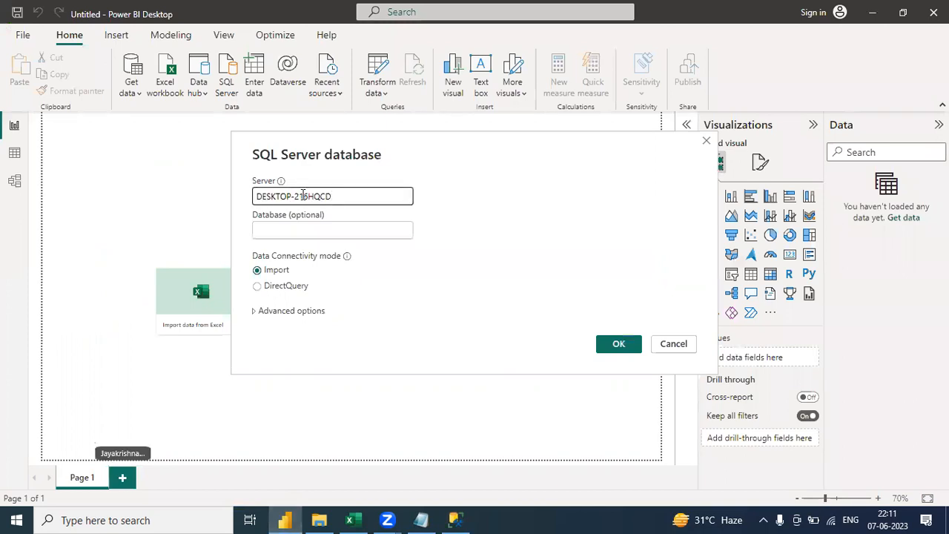
click(324, 235)
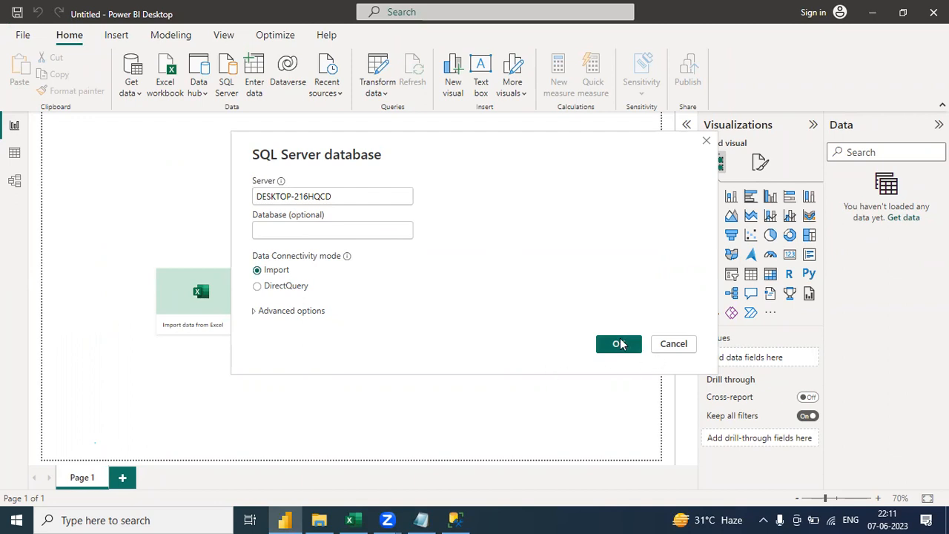
click(620, 343)
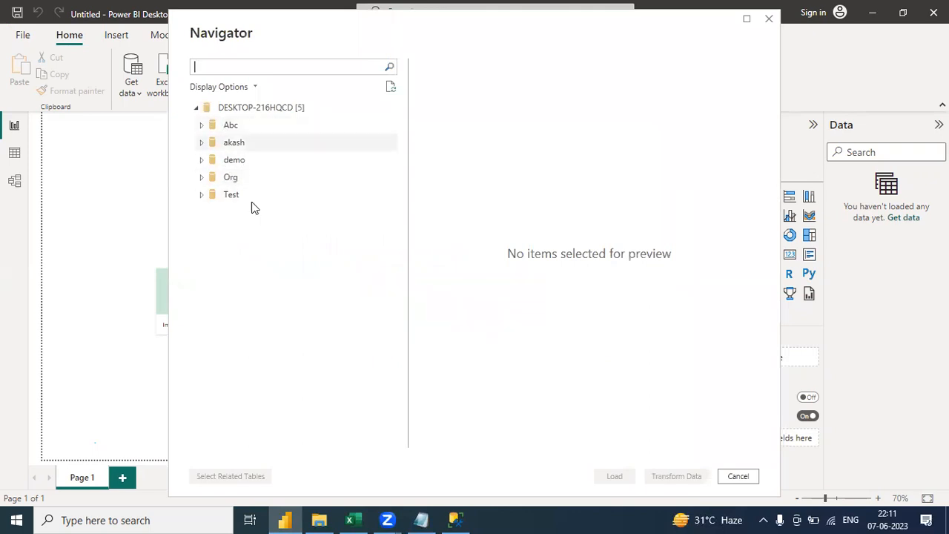
Cancel the open connection form in SQL Server Management Studio, check the server's database list there, and return to Power BI Desktop
click(456, 519)
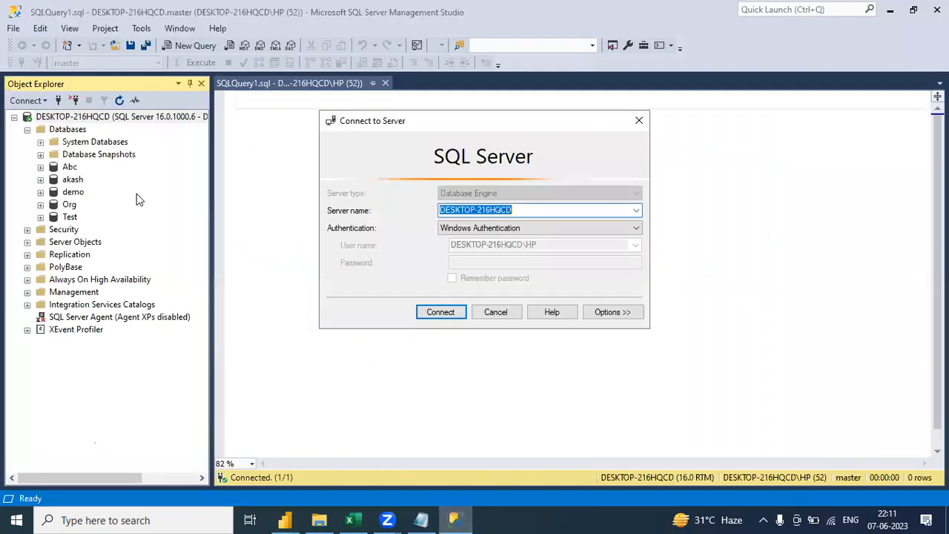
click(504, 314)
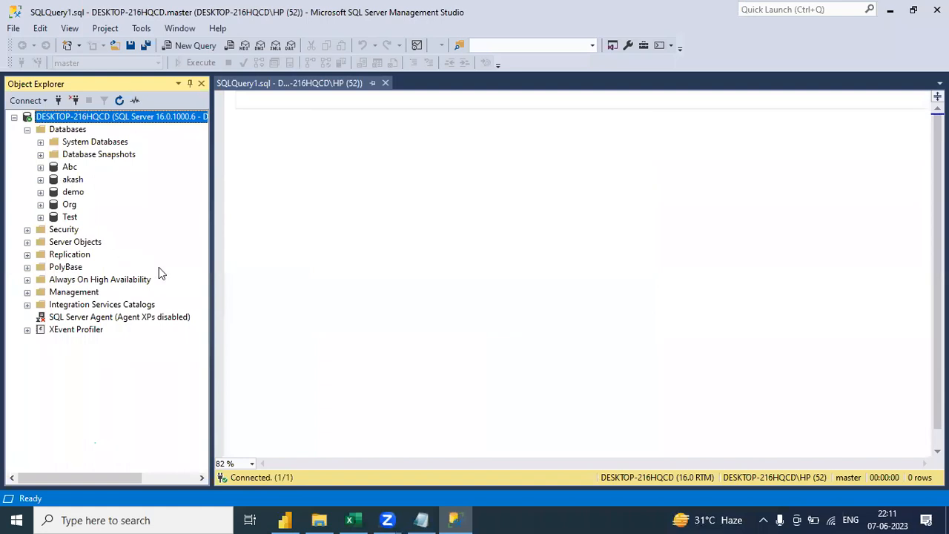
key(alt+Tab)
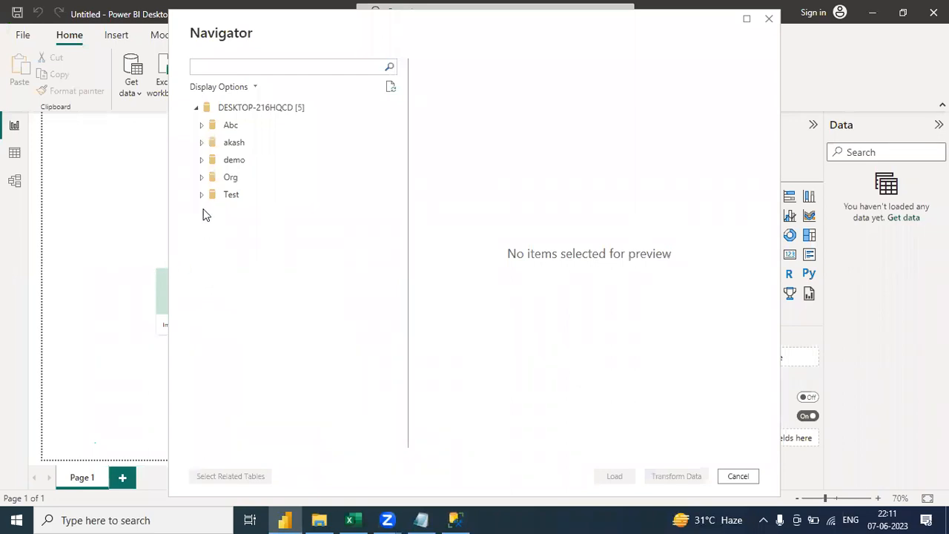
Select the DEPT and EMP tables of the Org database in the Navigator and load them
click(201, 178)
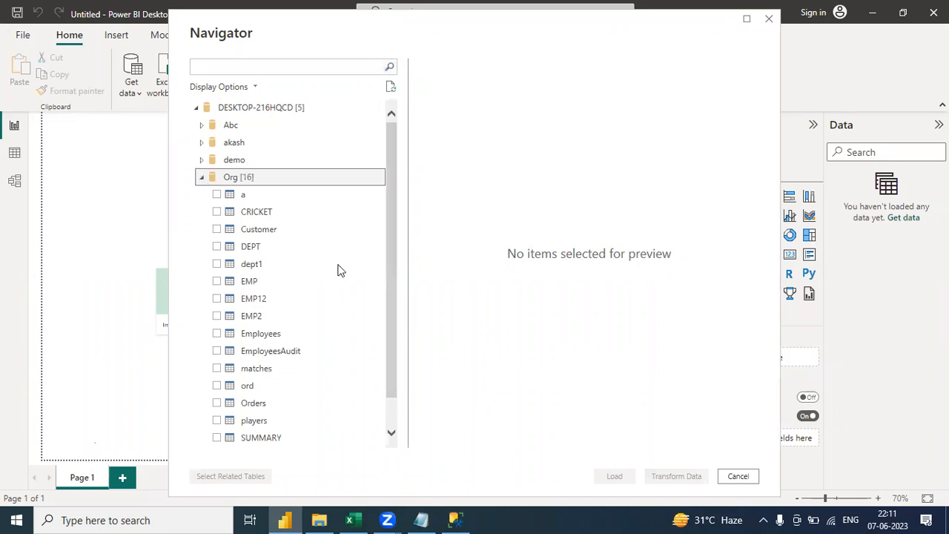
drag(389, 305, 388, 349)
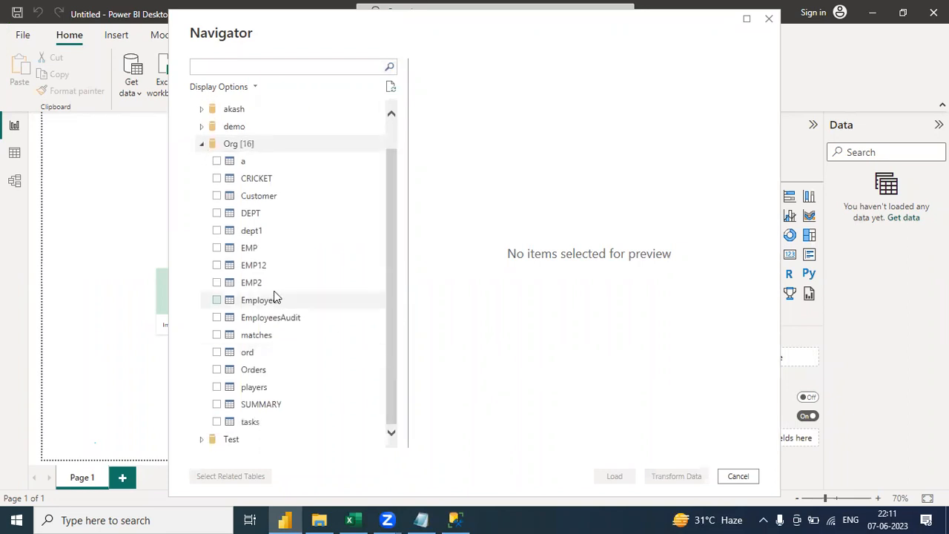
click(216, 214)
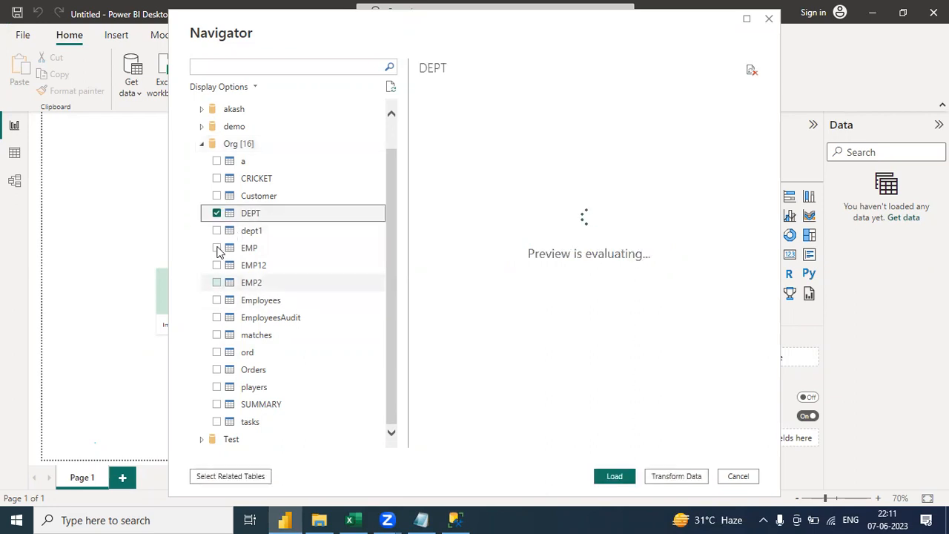
click(217, 248)
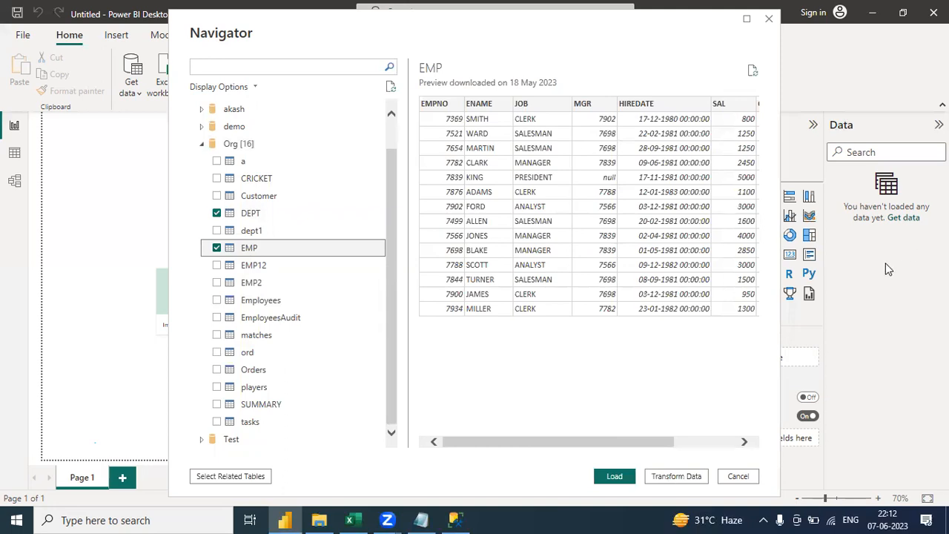
click(614, 478)
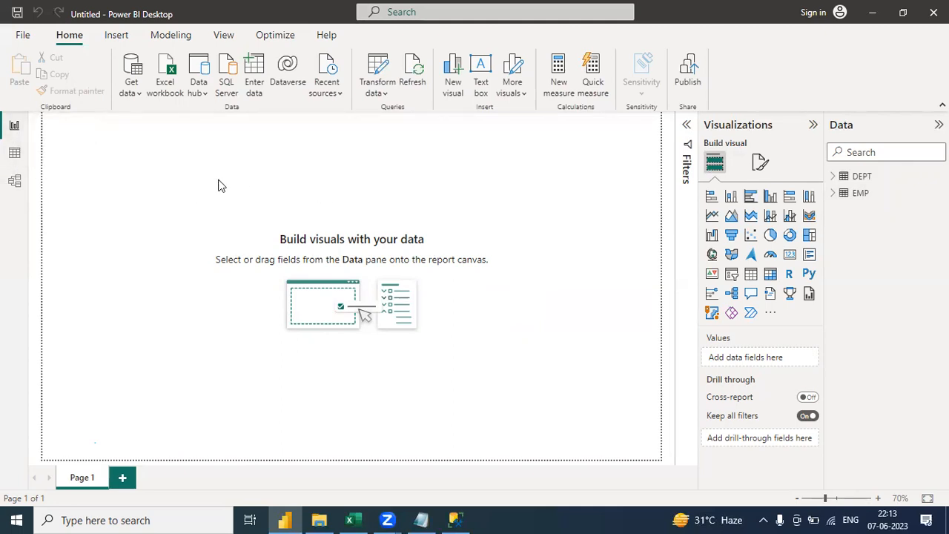
Review the rows of the loaded DEPT and EMP tables, and open the data in Power Query Editor
click(11, 159)
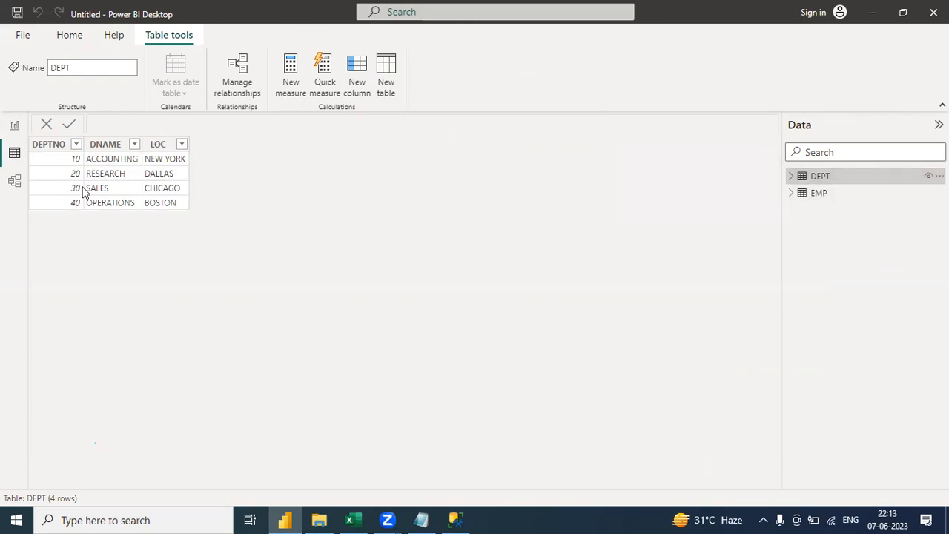
click(815, 193)
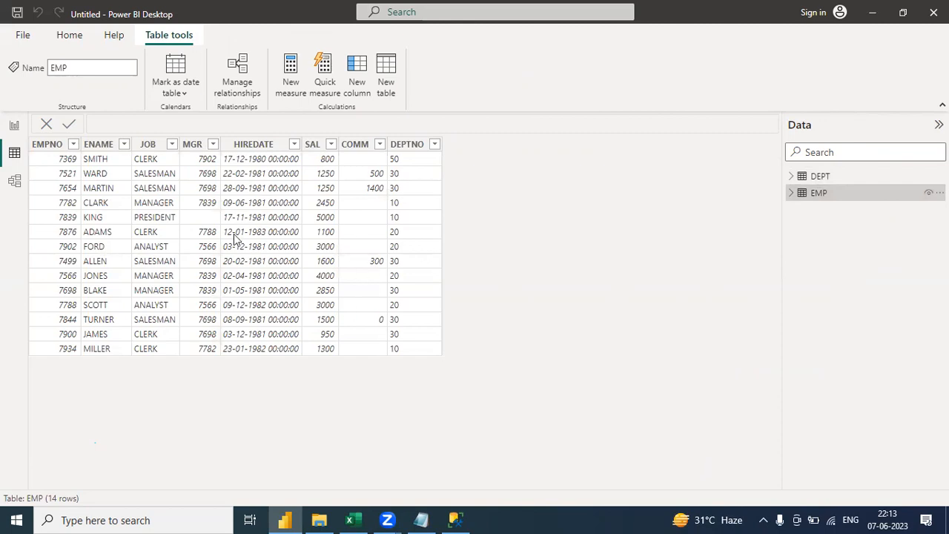
click(14, 127)
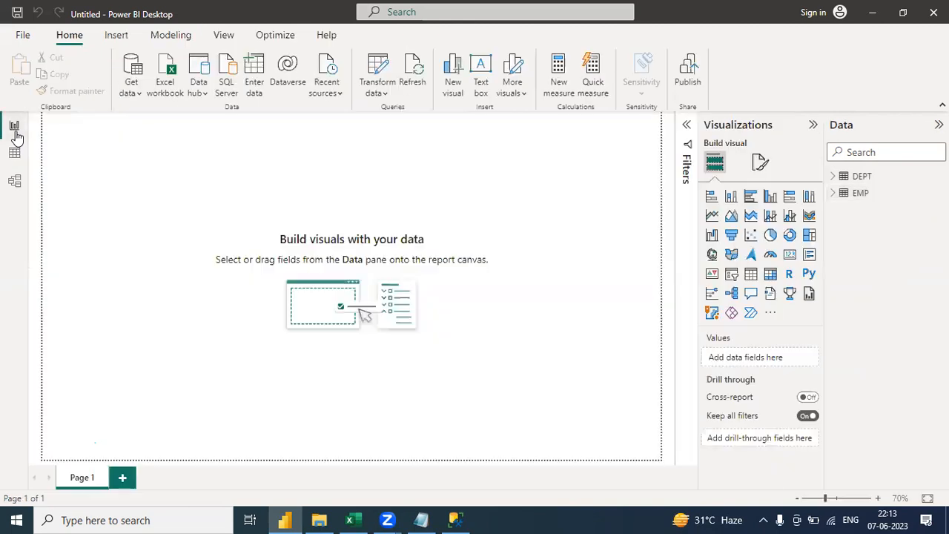
click(384, 94)
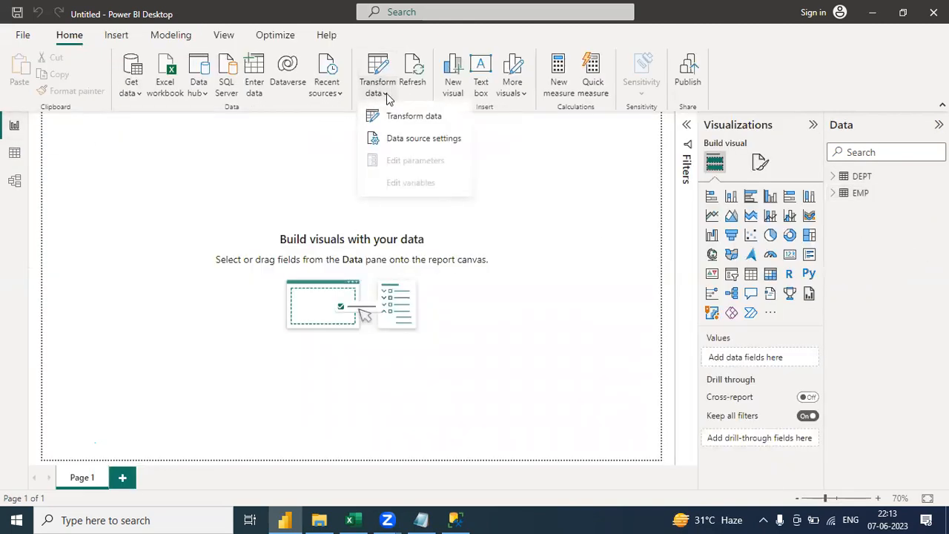
click(400, 123)
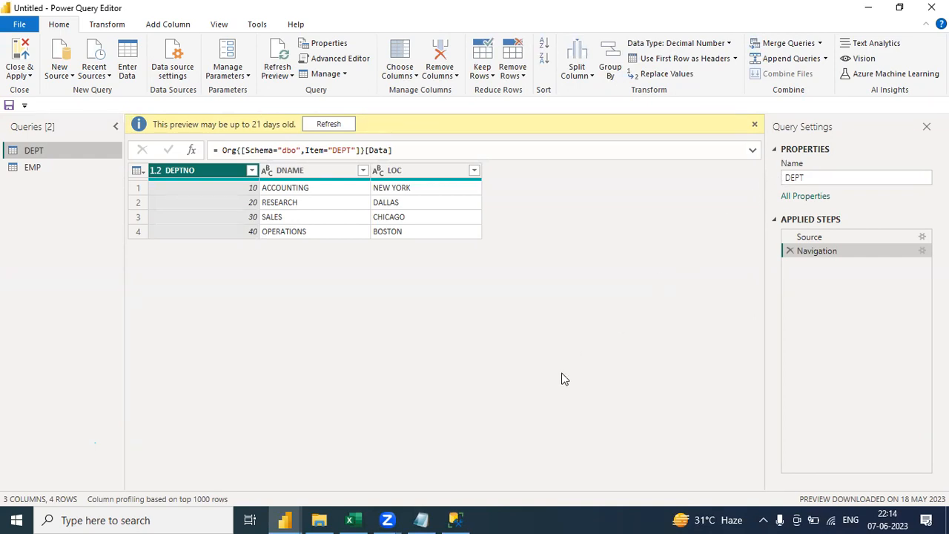
Switch to the Notepad notes, maximize the window, and add the line "Merge -> Join (SQL)" a few lines below the topic list
mouse_move(422, 519)
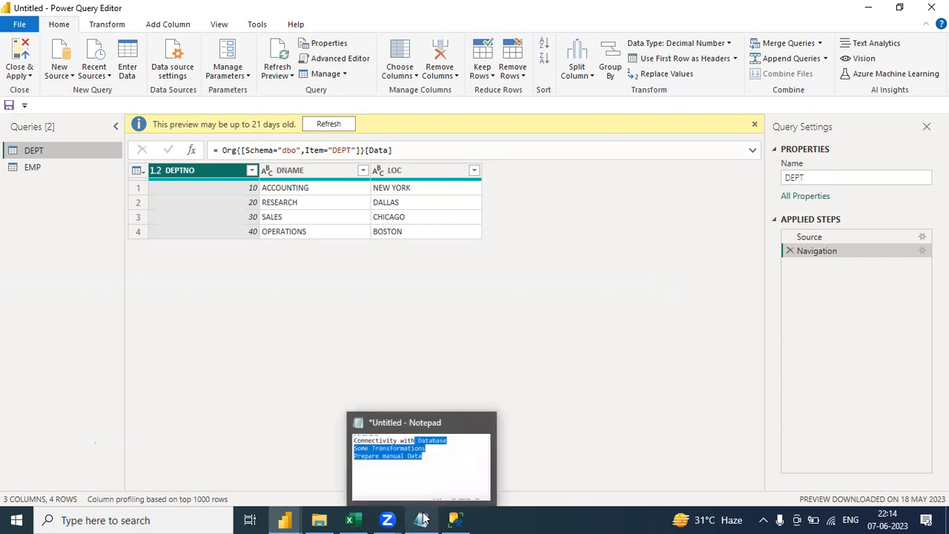
click(440, 462)
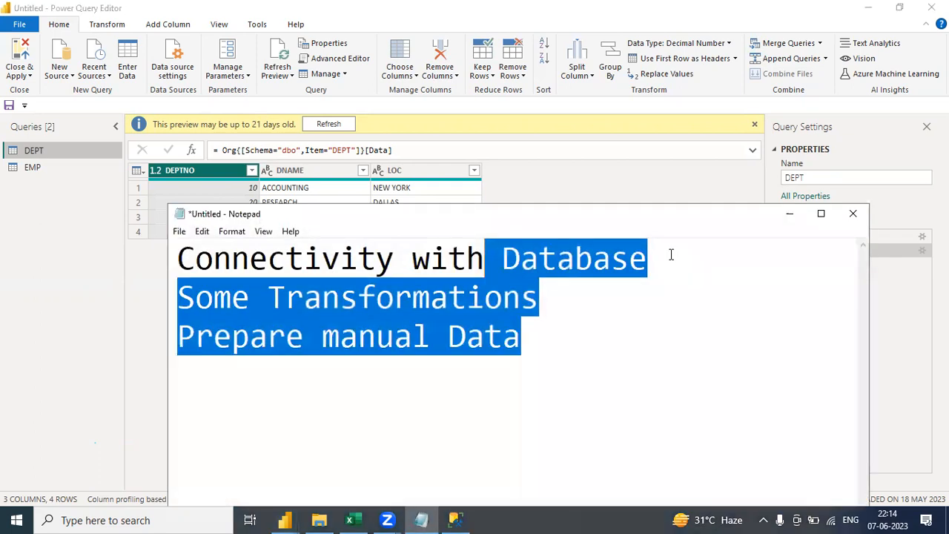
click(820, 215)
click(375, 157)
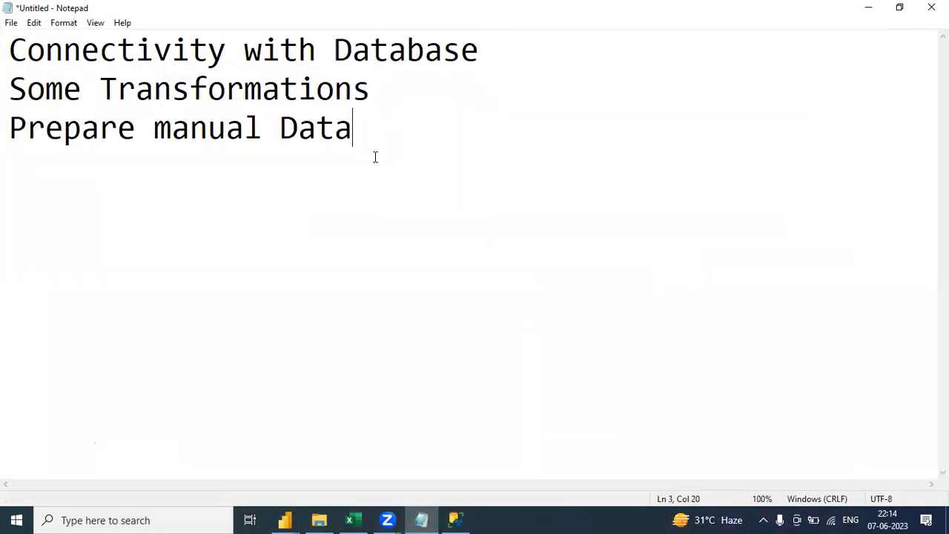
key(Return)
key(Return)
key(Return)
text(Me)
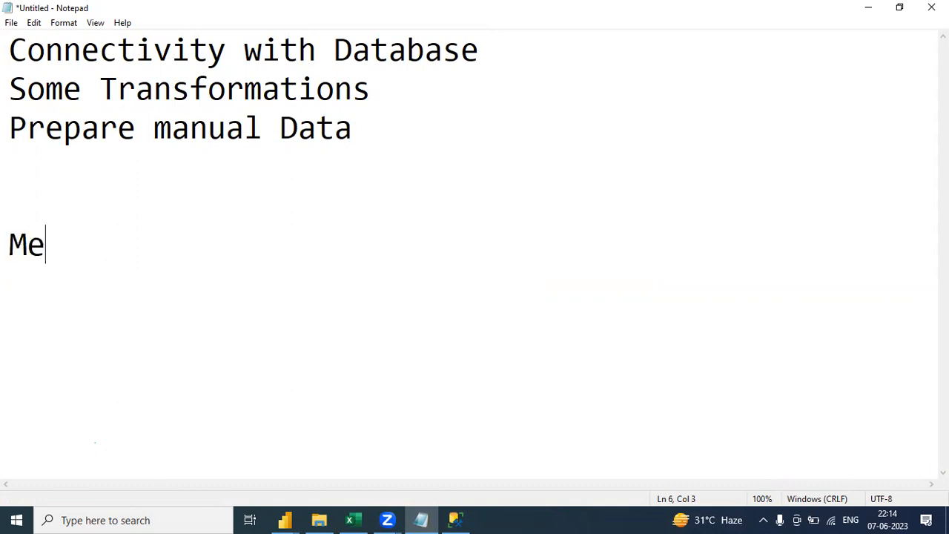
text(rge _)
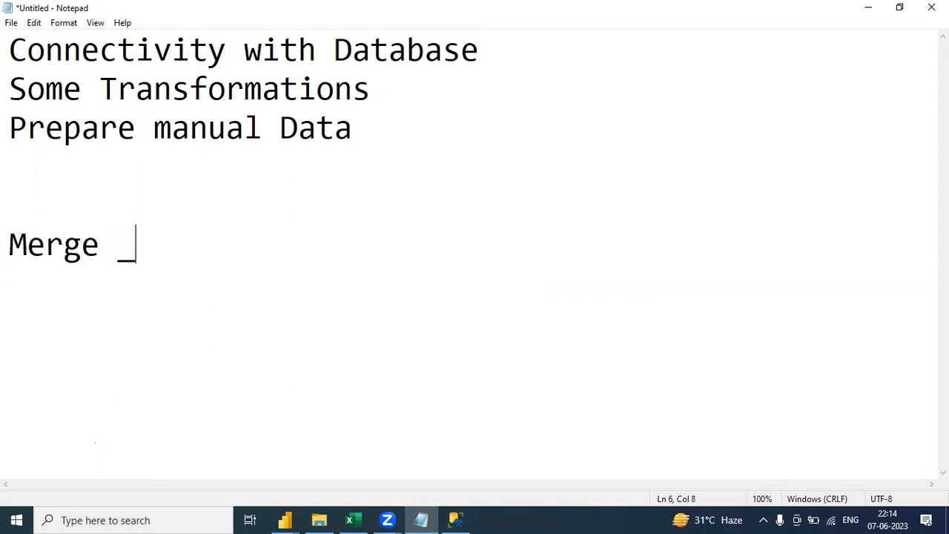
key(BackSpace)
text(-> Jo)
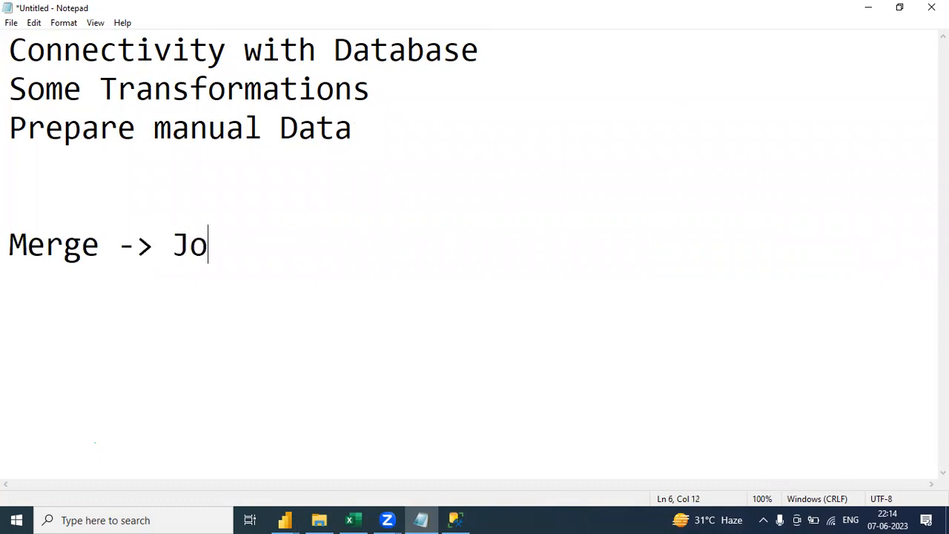
text(in (SQL))
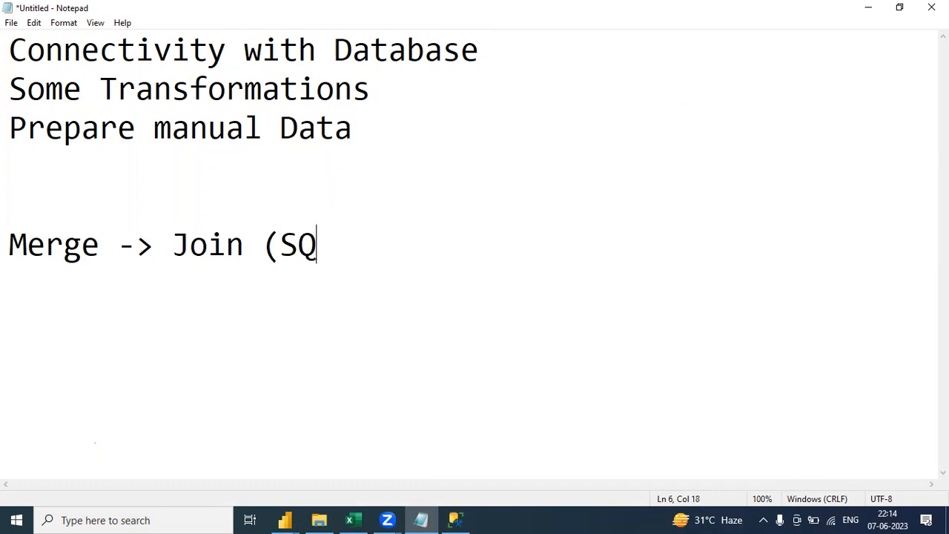
key(Return)
key(Return)
Insert "(Power BI)" after the word Merge in the new line
click(105, 246)
text((Power)
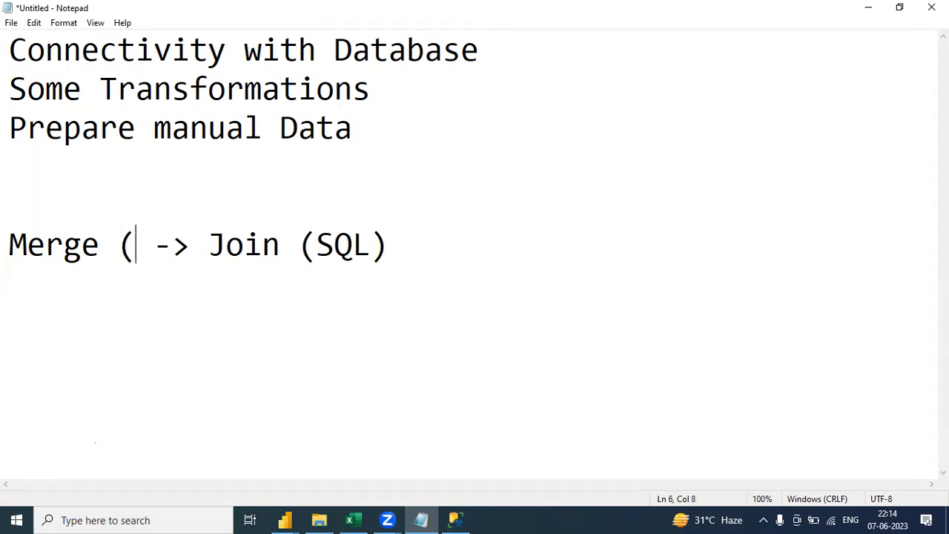
text( BI))
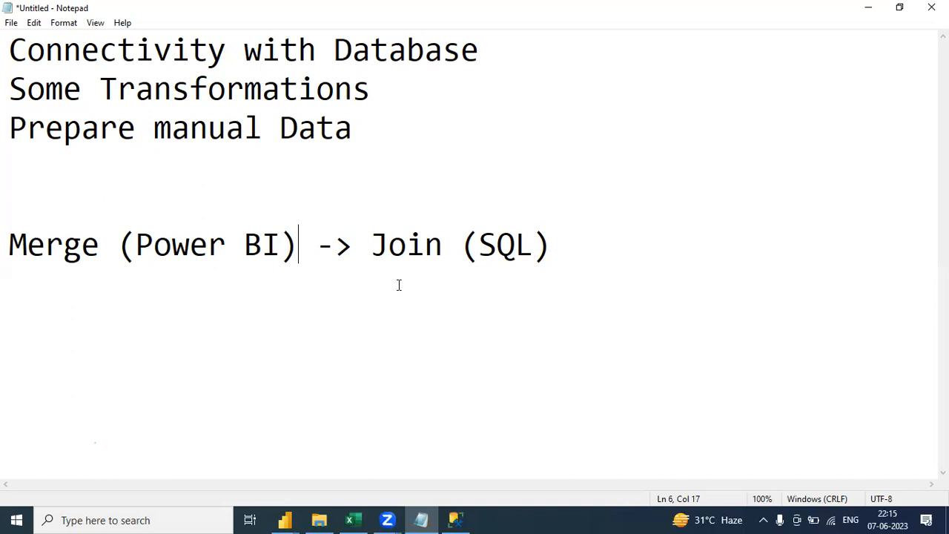
Start a numbered list two lines below the Merge line with "1.Inner", "2. Left" and "3. Right"
click(564, 249)
key(Return)
key(Return)
text(1.)
key(BackSpace)
text(Inner)
key(Return)
text(2)
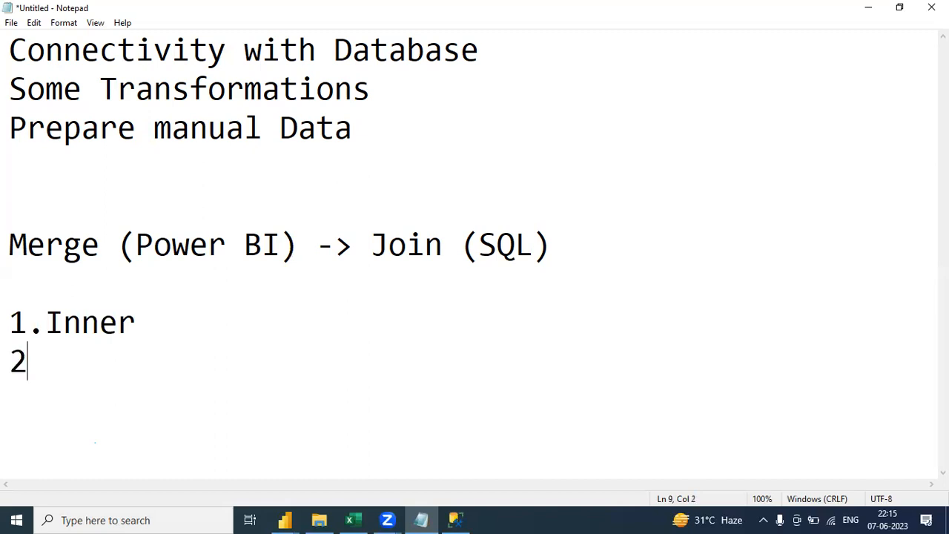
text(. Left)
key(Return)
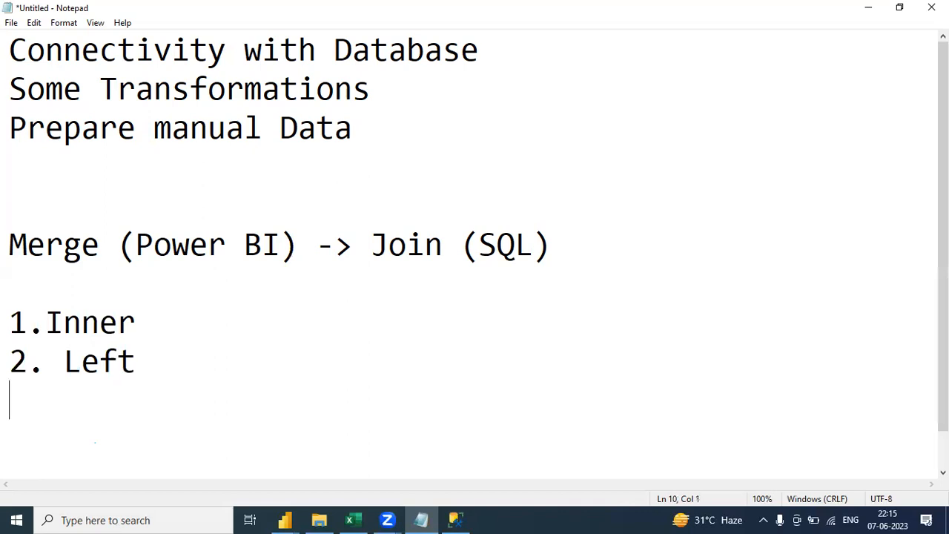
text(3. Ri)
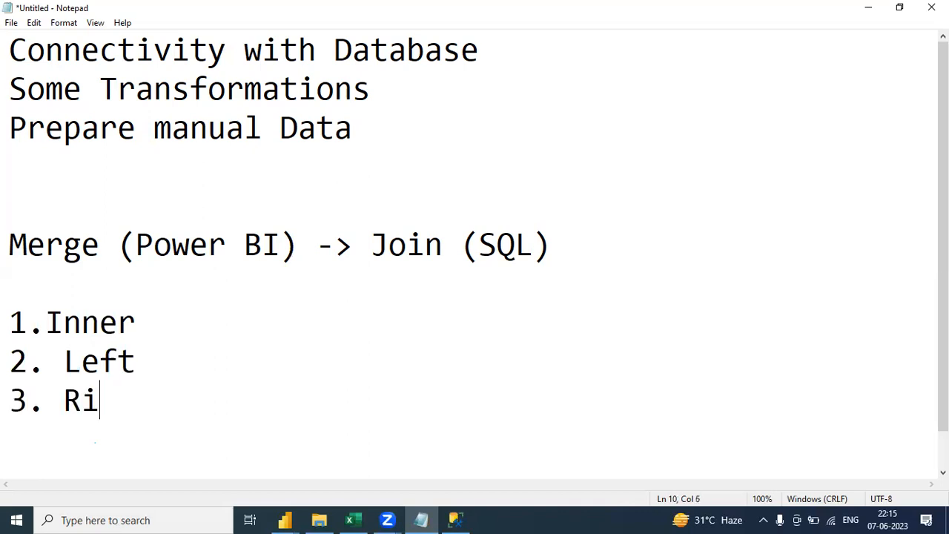
text(ght)
Add "4. Full" as the fourth item of the join list, leaving blank lines below it
key(Return)
text(4.)
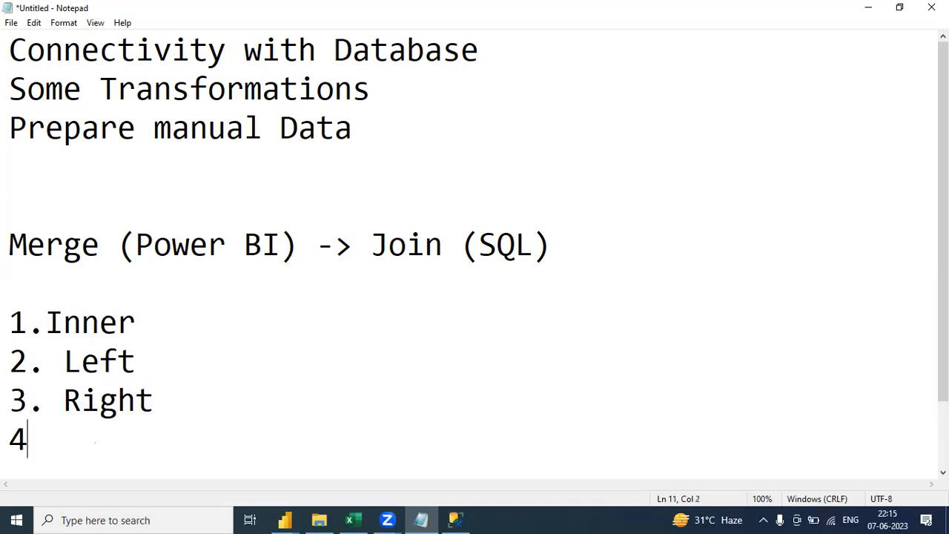
key(Return)
key(Return)
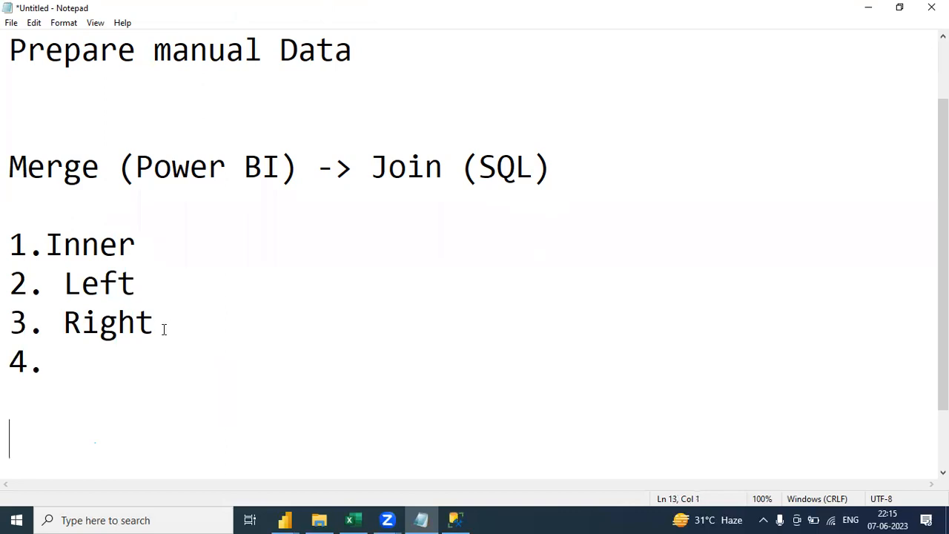
click(91, 357)
text(Full)
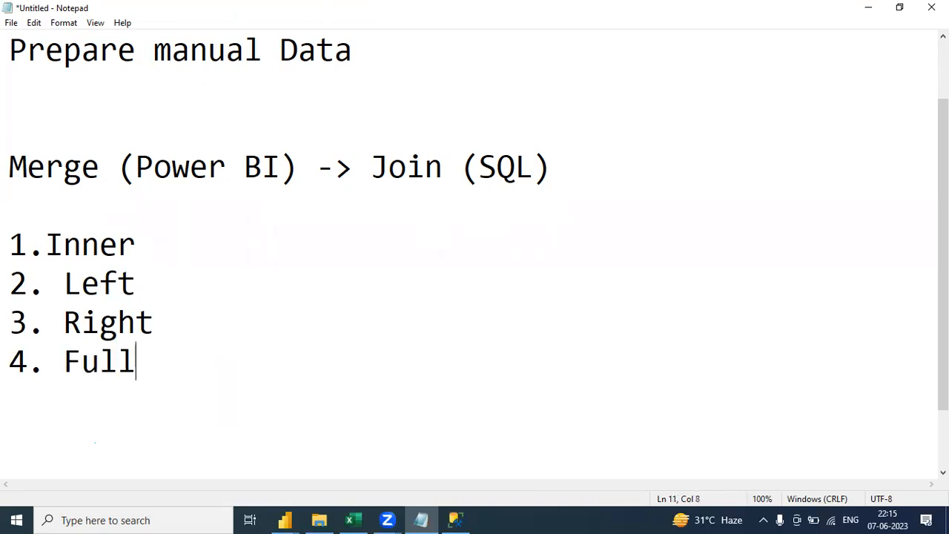
Add "5. Left Anti" and "6. Right Anti" to the join list, and insert a space before Inner in item 1
key(Return)
text(5)
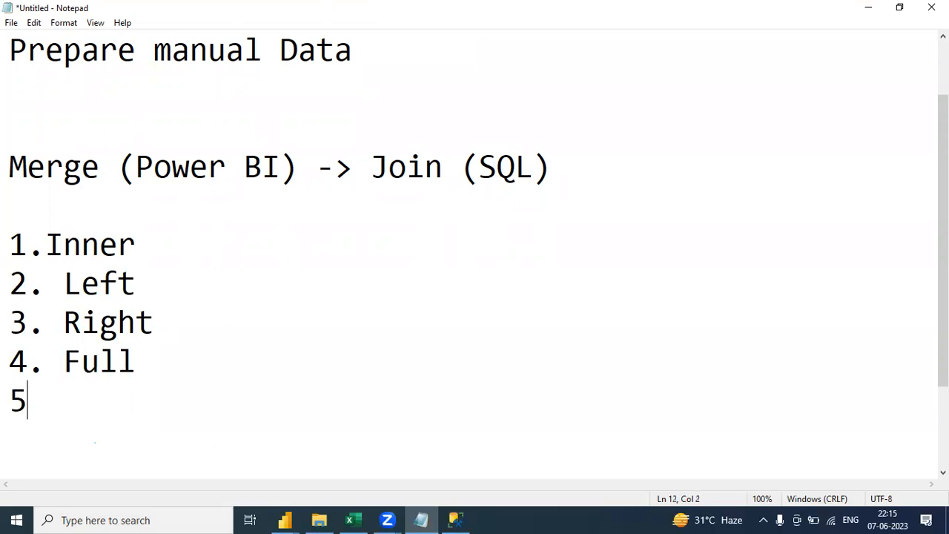
text(.  Left Anti)
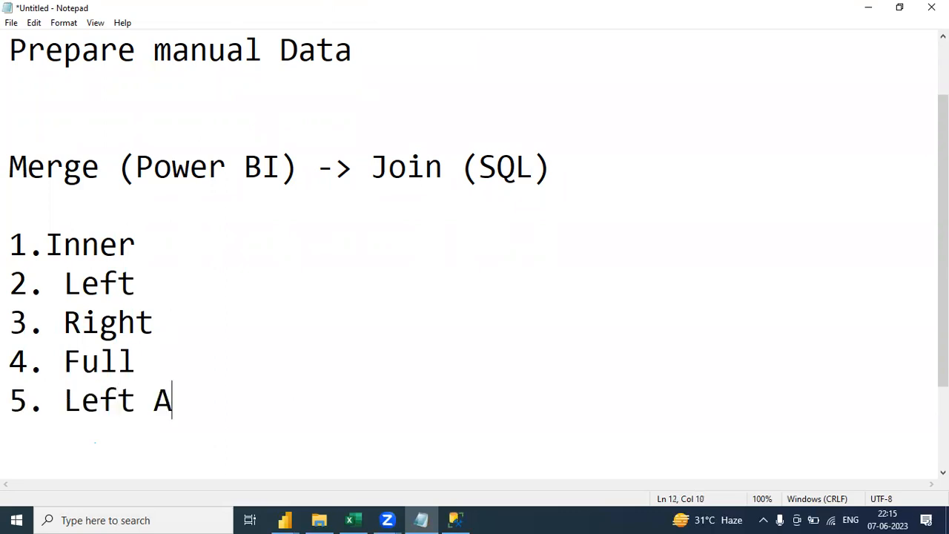
key(Return)
text(6)
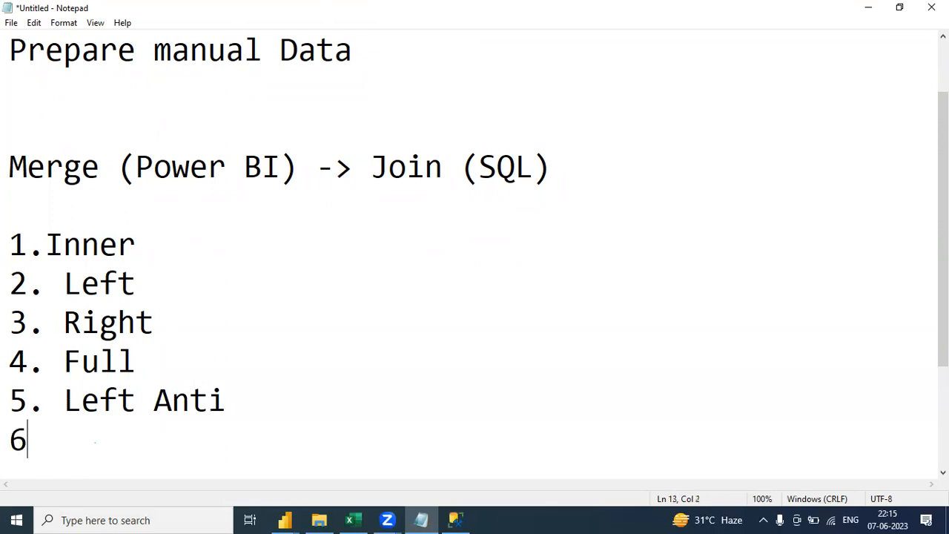
text(. Right Anti)
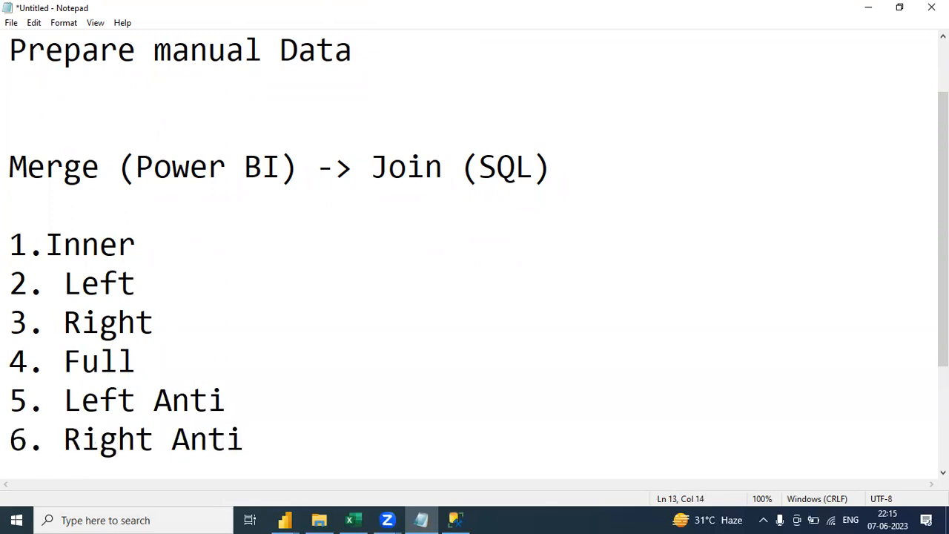
click(46, 246)
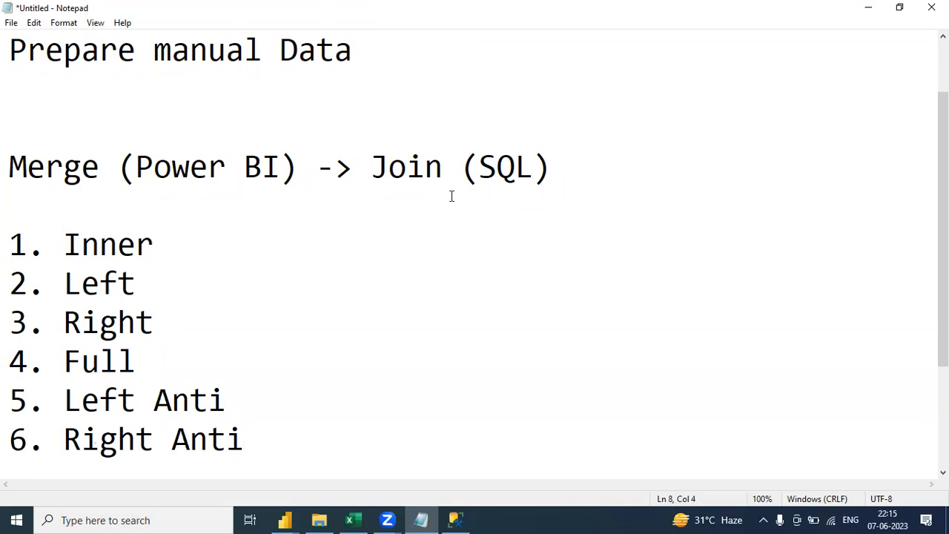
Insert the lines "Emp" and "Dept", separated by a blank line, between the Merge line and the numbered join list
click(586, 167)
key(Return)
key(Return)
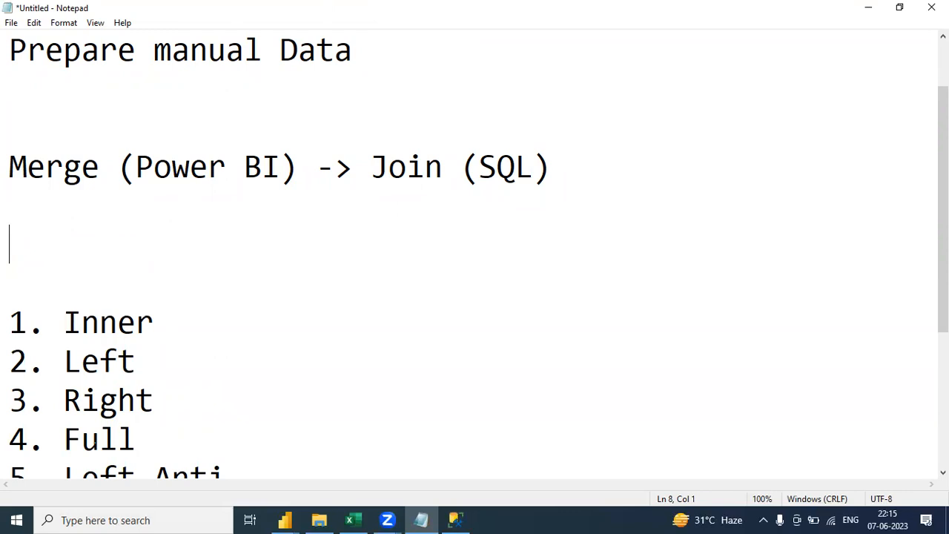
text(Emp)
key(Return)
key(Return)
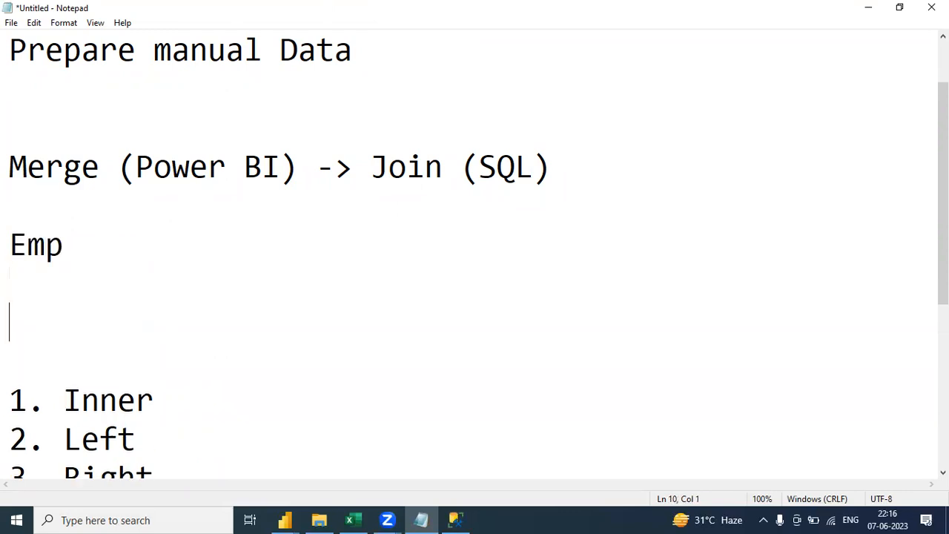
text(Dept)
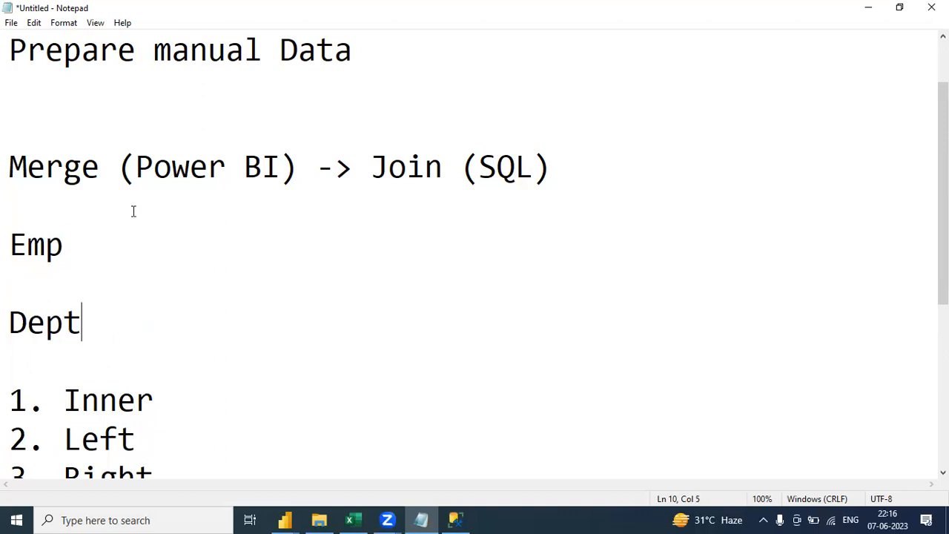
Append "-> 8 Columns" to the Emp line and "-> 3 Columns" to the Dept line
click(109, 242)
text(-> 8 C)
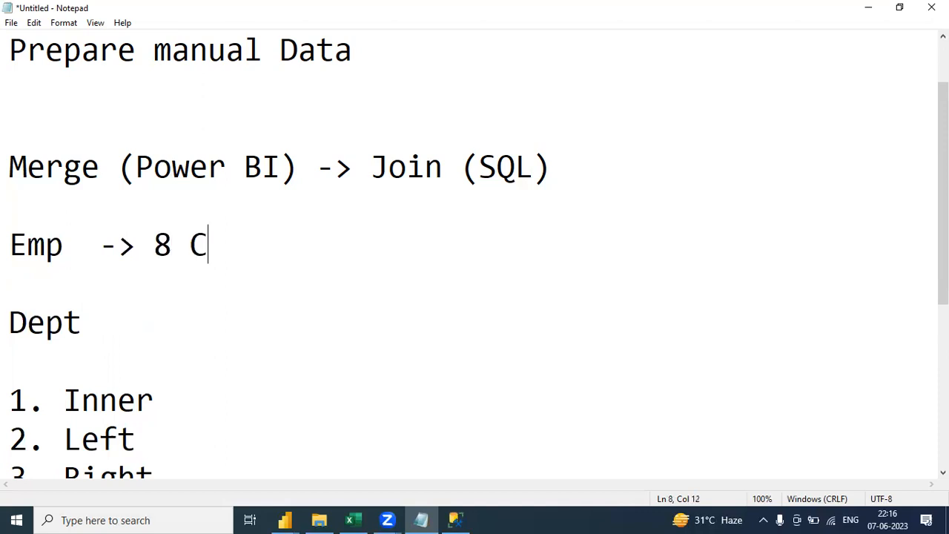
text(olumns)
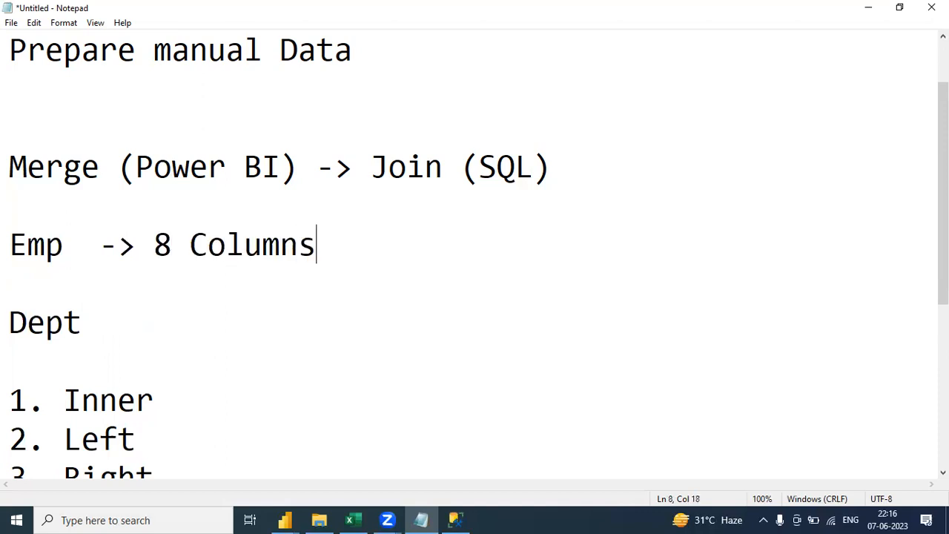
click(156, 327)
text(-> # Columns)
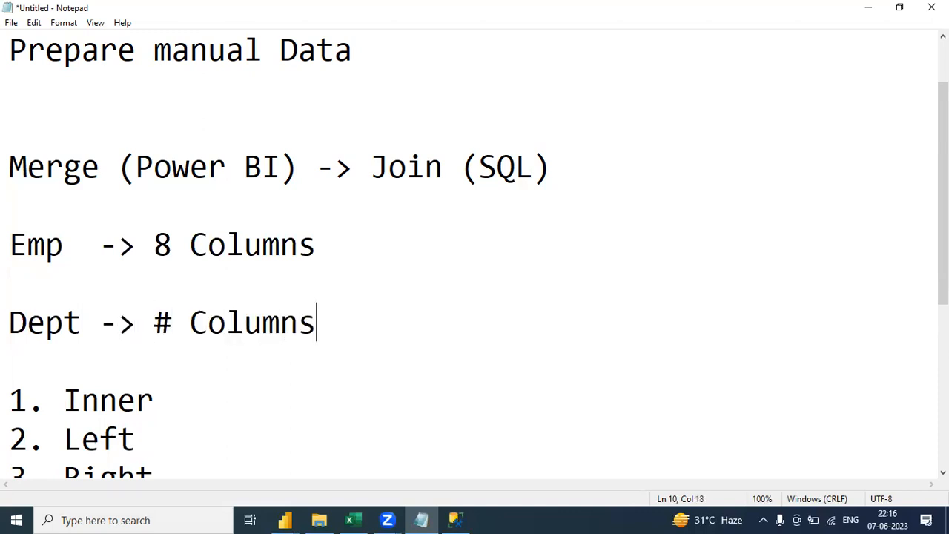
click(171, 324)
key(BackSpace)
text(3)
Extend the Emp line with "- 5 columns" and the Dept line with "- 2 Columns"
click(356, 261)
text(- )
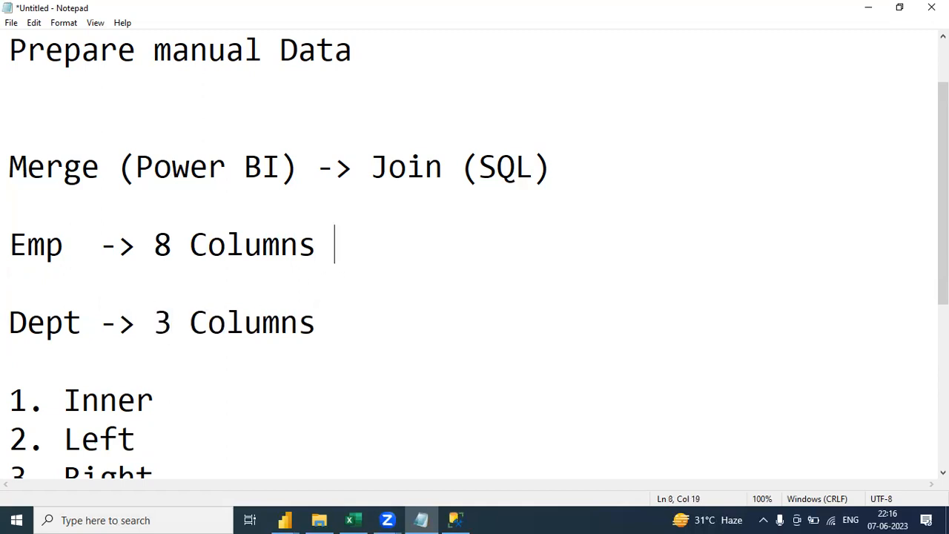
text(%)
key(BackSpace)
key(BackSpace)
text(5 colu)
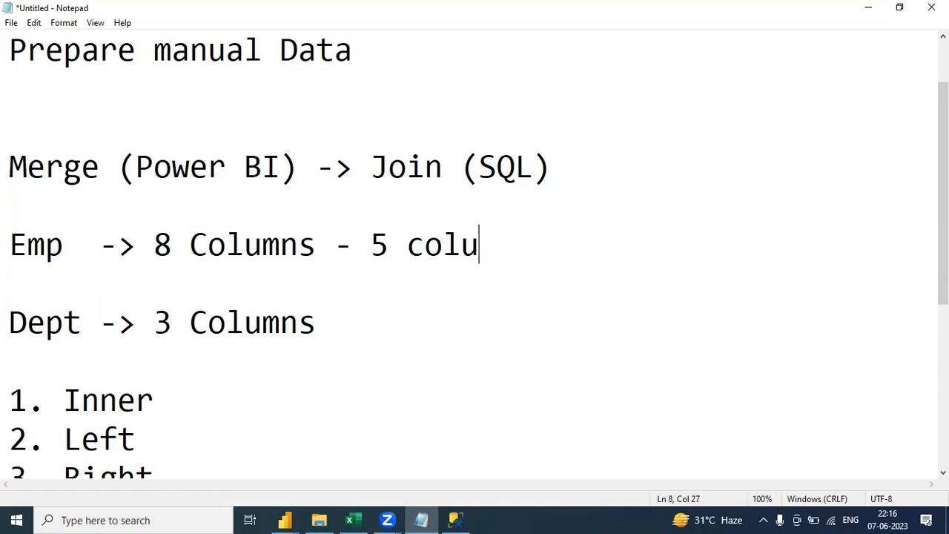
text(mns)
click(375, 329)
text(- 2 Columns)
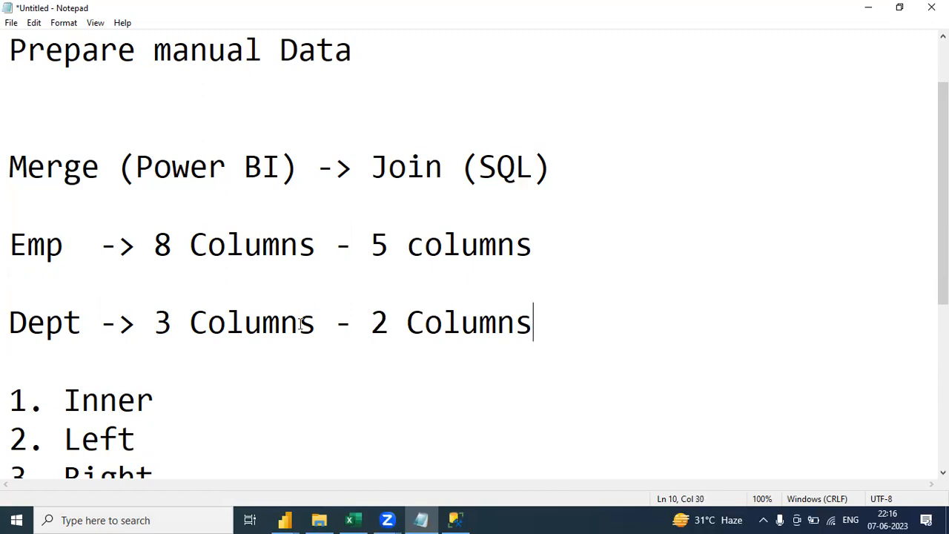
Review the Emp and Dept table names and the number of columns needed from each table
click(30, 241)
drag(32, 239, 62, 245)
click(60, 250)
drag(13, 251, 80, 249)
drag(9, 323, 100, 324)
click(334, 322)
drag(372, 248, 548, 240)
drag(535, 323, 370, 322)
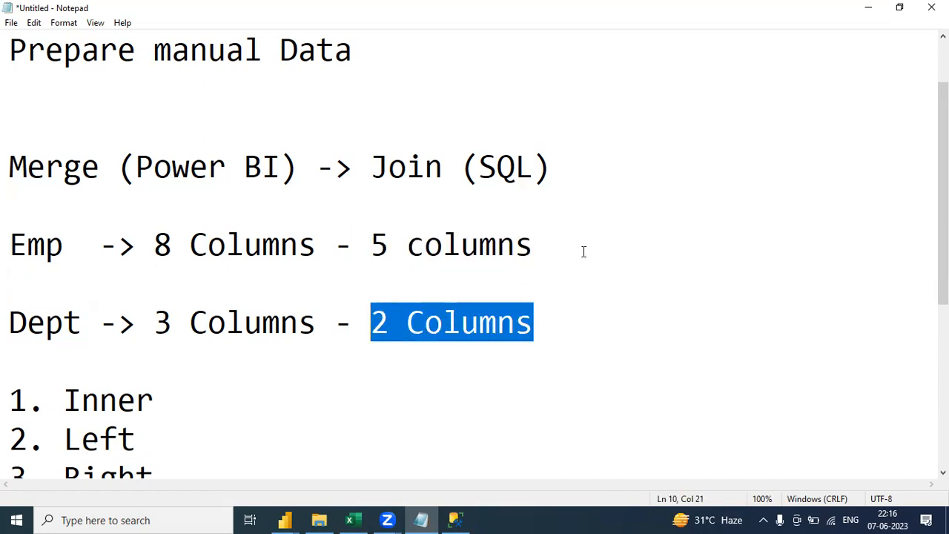
Append "- Common Col" to the end of the Emp line and copy the same text to the end of the Dept line
click(584, 251)
text(- )
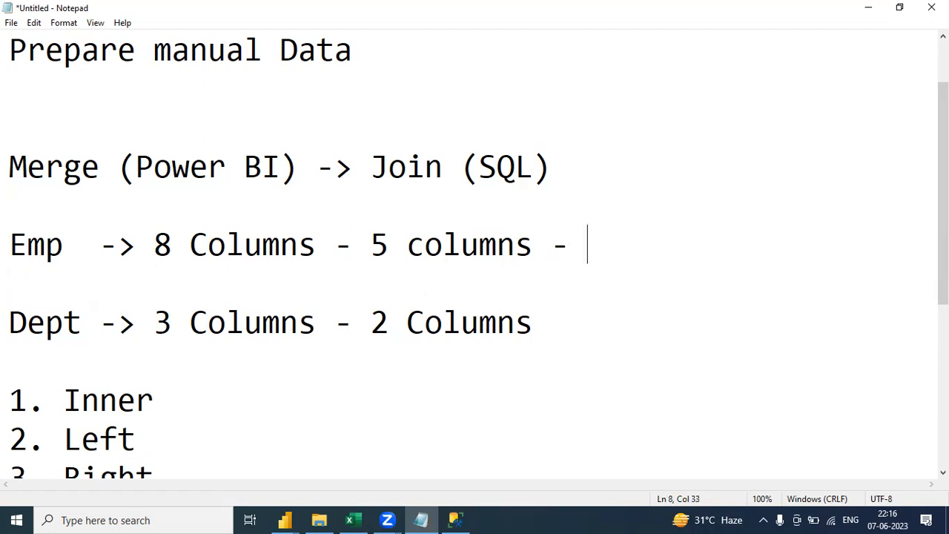
text(Common Col)
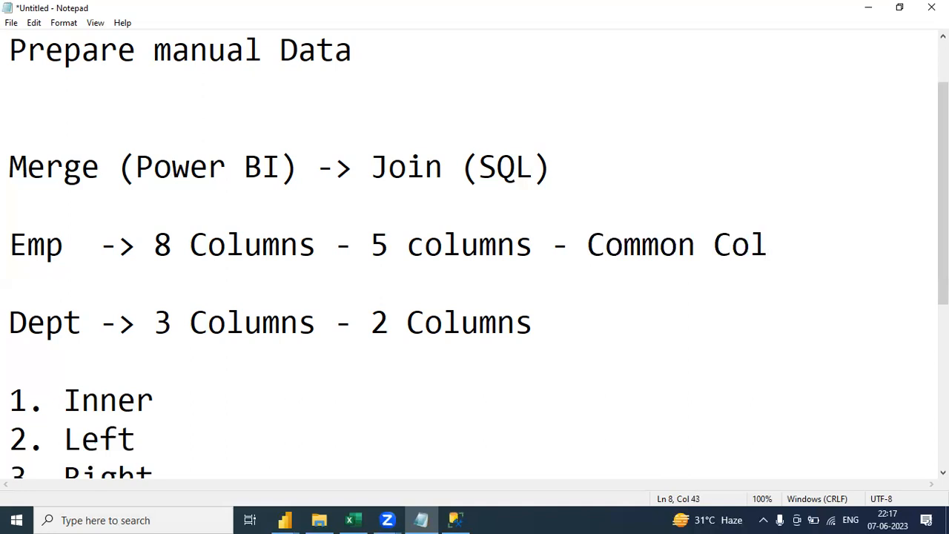
drag(796, 247, 590, 243)
key(ctrl+c)
click(585, 328)
text(-)
key(ctrl+v)
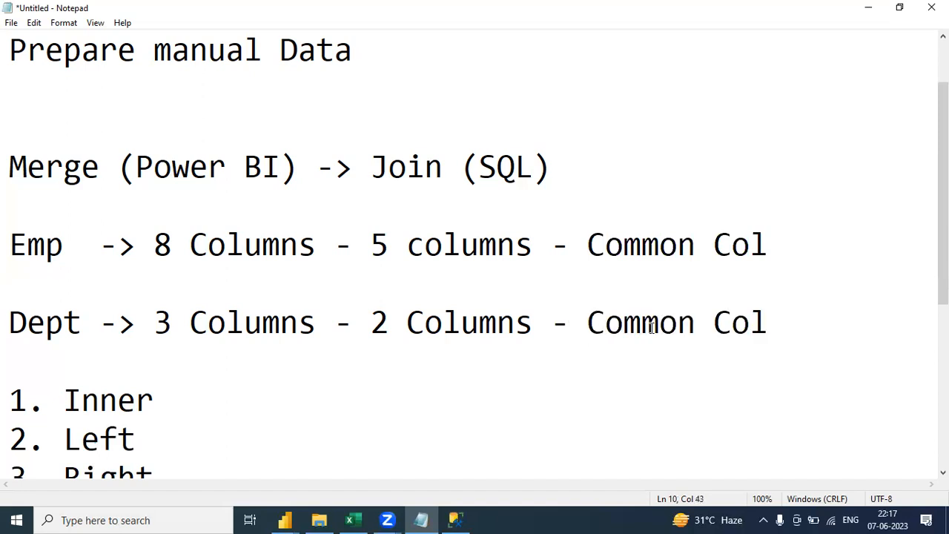
drag(776, 247, 589, 245)
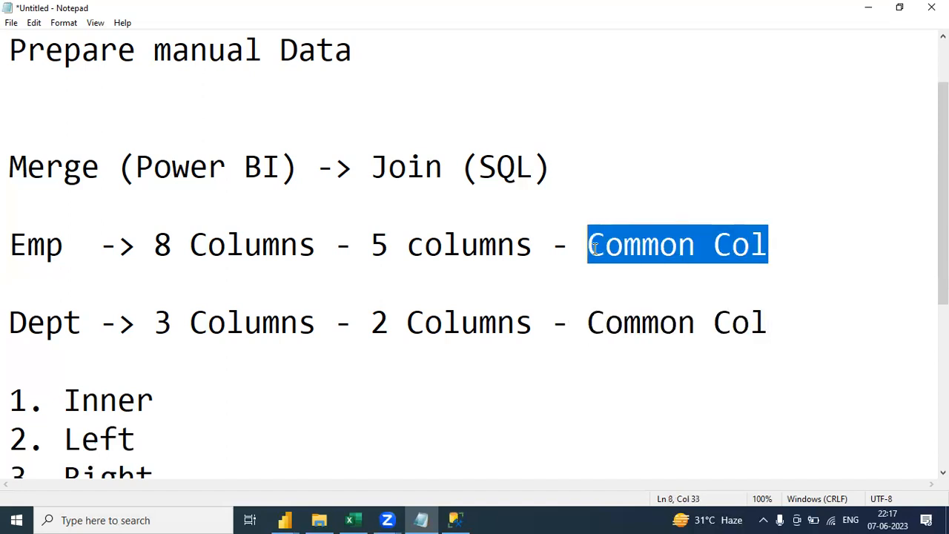
click(765, 291)
click(794, 252)
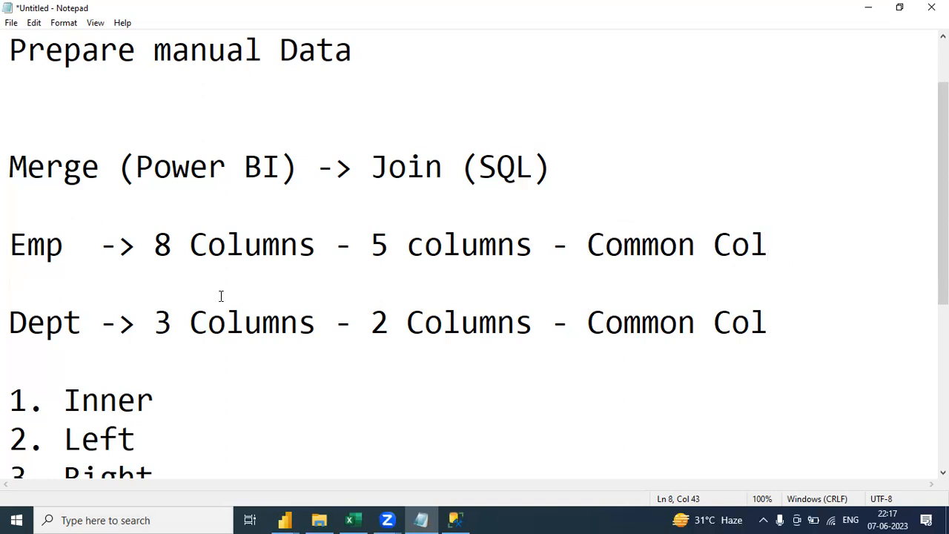
click(17, 261)
drag(44, 330, 126, 333)
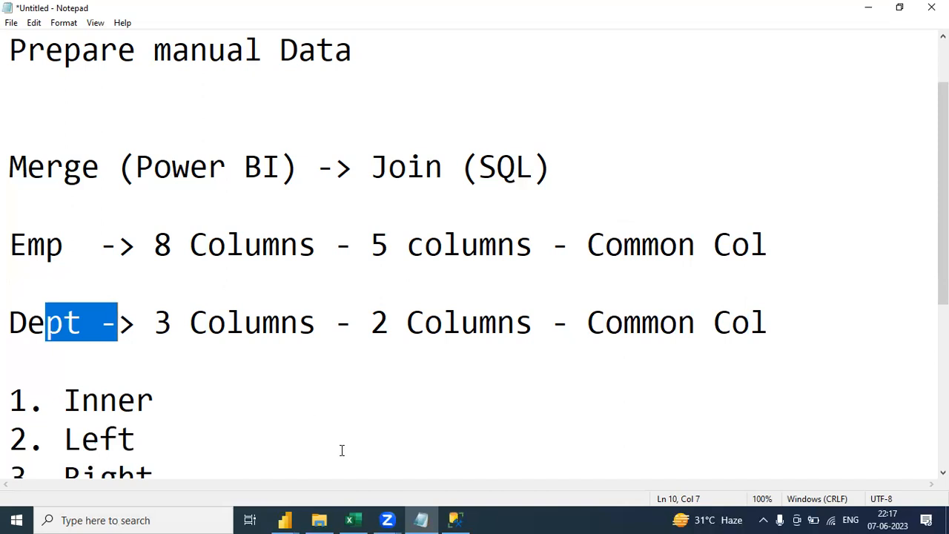
Switch to the Merge workbook in Excel and dismiss the Office licensing notice above the sheet
mouse_move(363, 518)
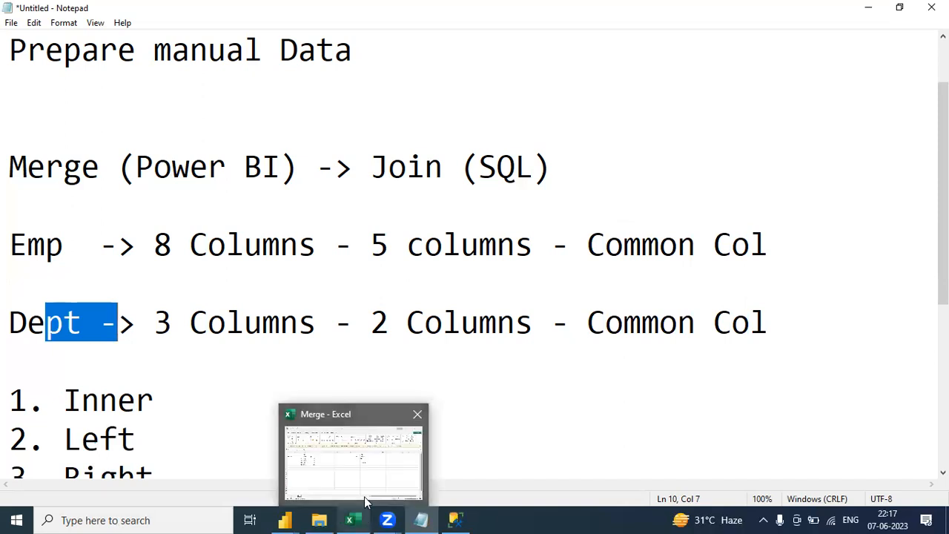
click(370, 482)
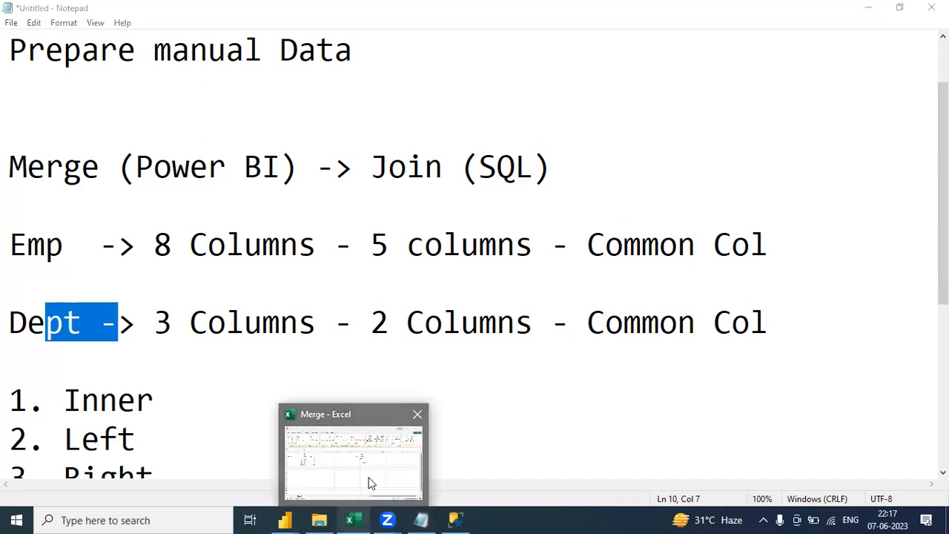
click(394, 324)
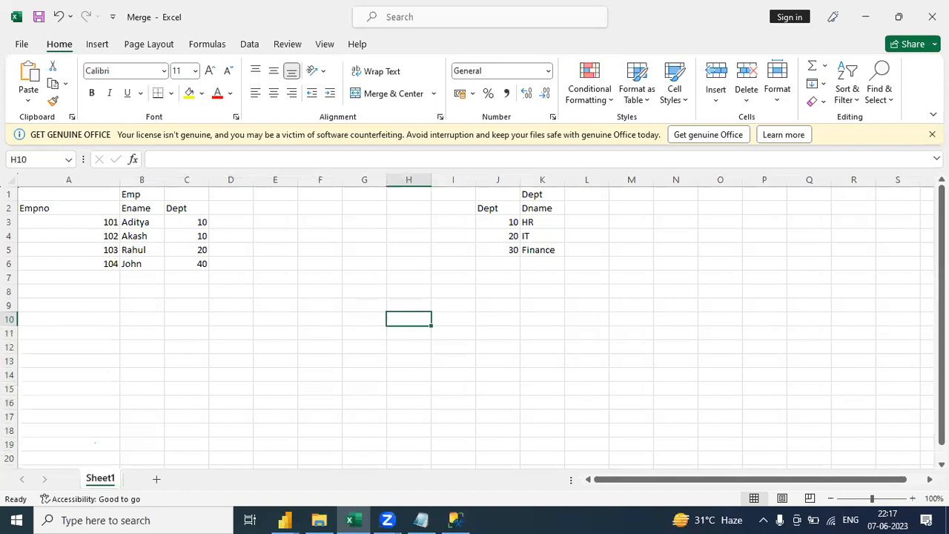
click(932, 134)
click(546, 324)
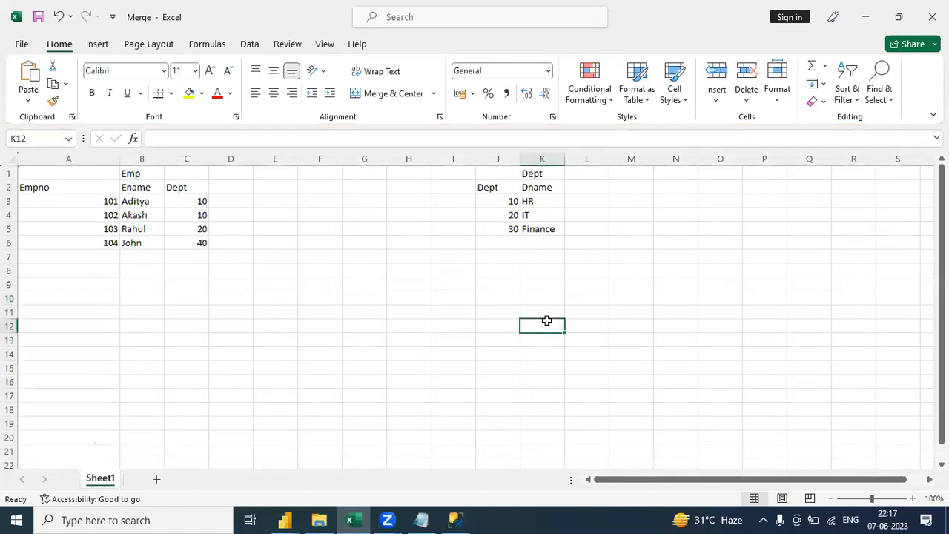
Review the Emp and Dept sample tables and the column headings in each of them
click(143, 174)
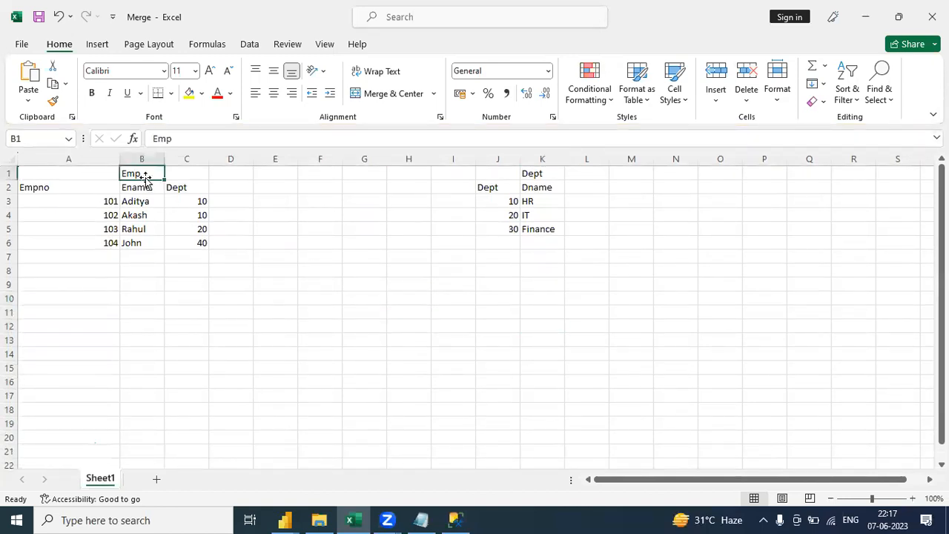
click(69, 188)
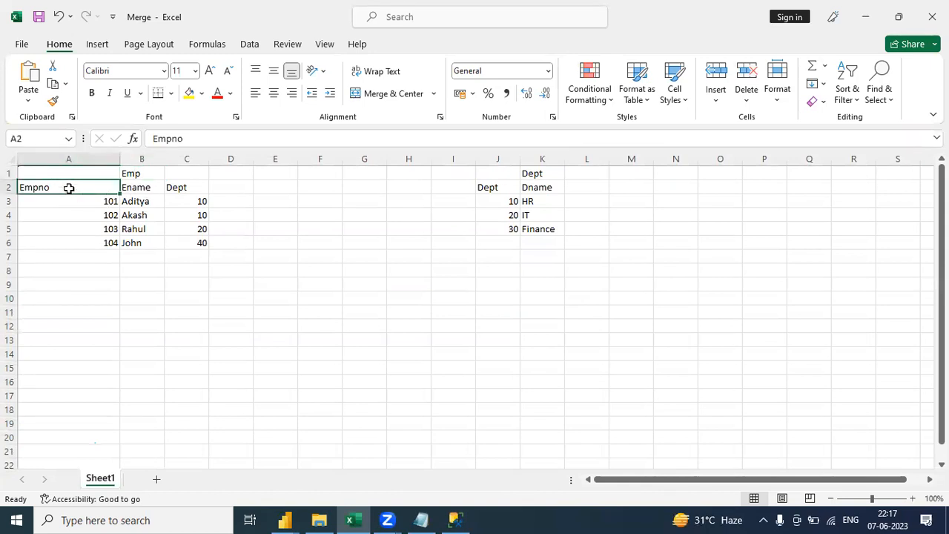
click(134, 191)
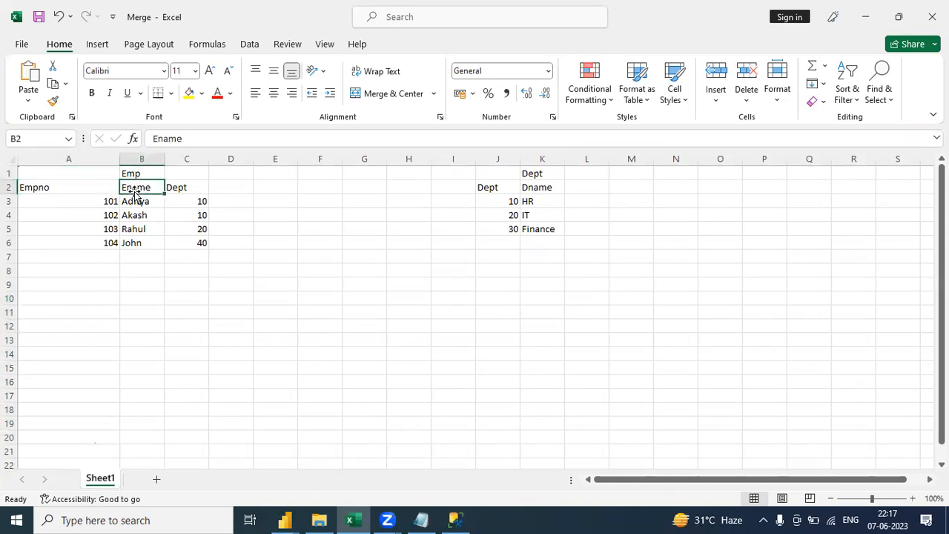
click(186, 188)
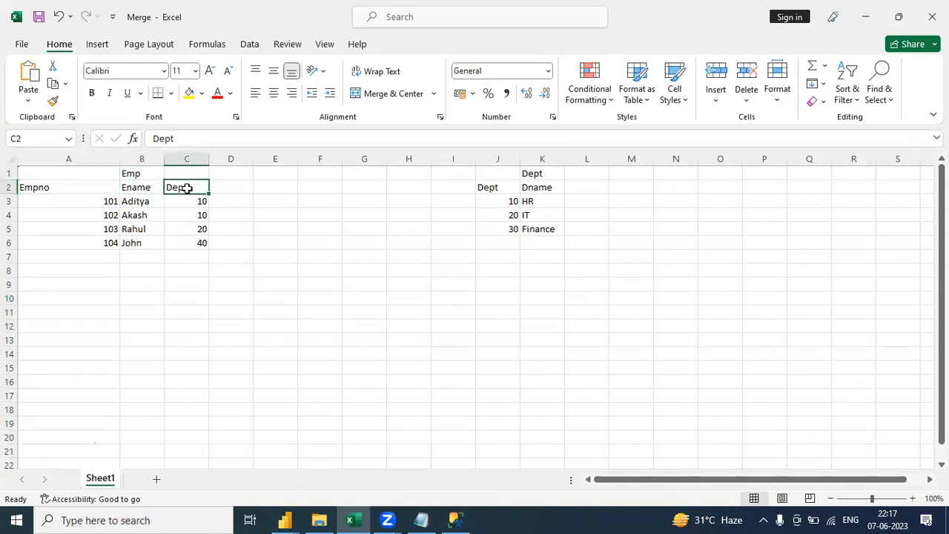
click(513, 269)
click(549, 174)
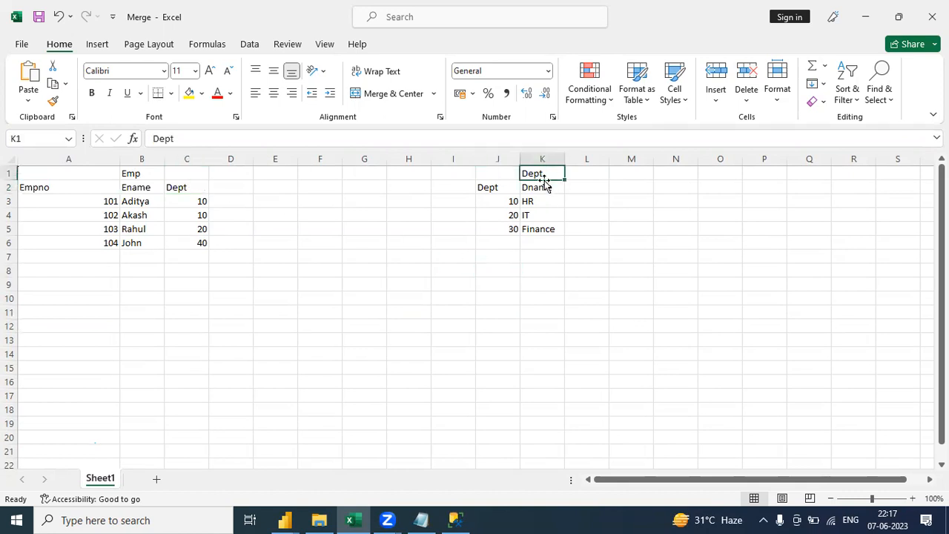
click(484, 196)
click(492, 187)
click(539, 188)
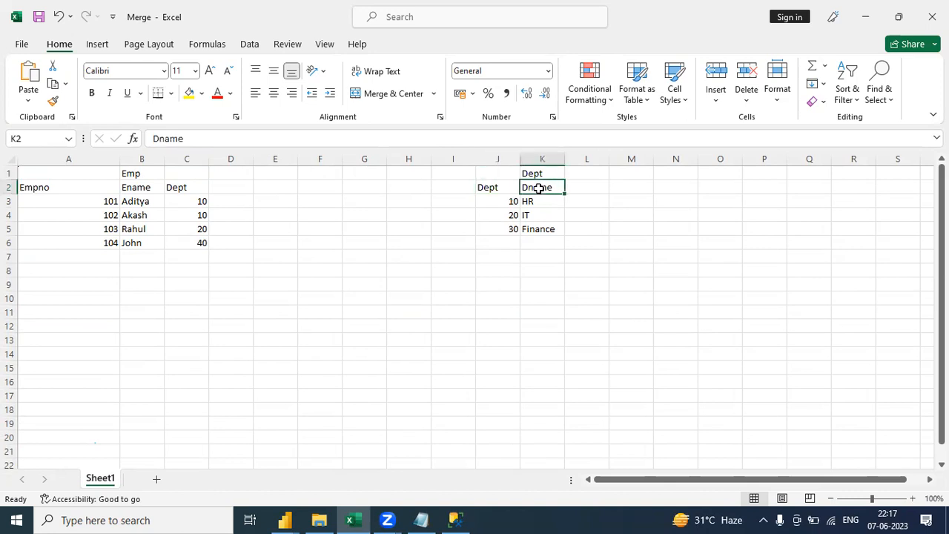
click(422, 302)
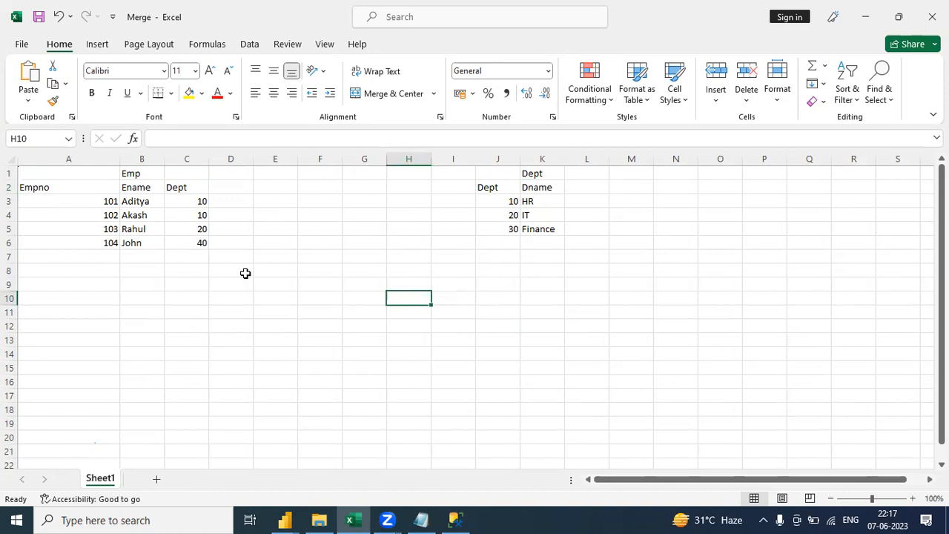
Compare the Dept column of the Emp table with the Dept column of the Dept table as the common column
drag(189, 185, 196, 243)
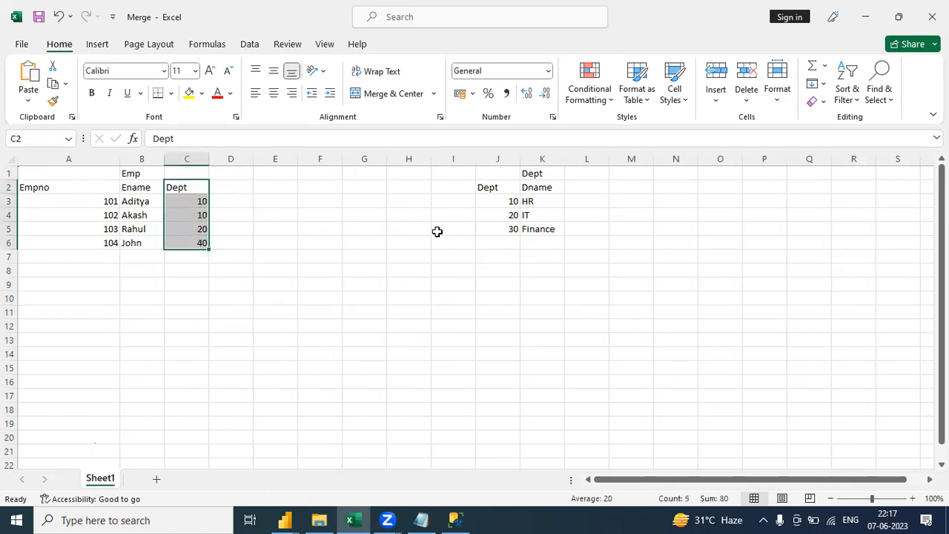
click(497, 187)
drag(498, 187, 500, 226)
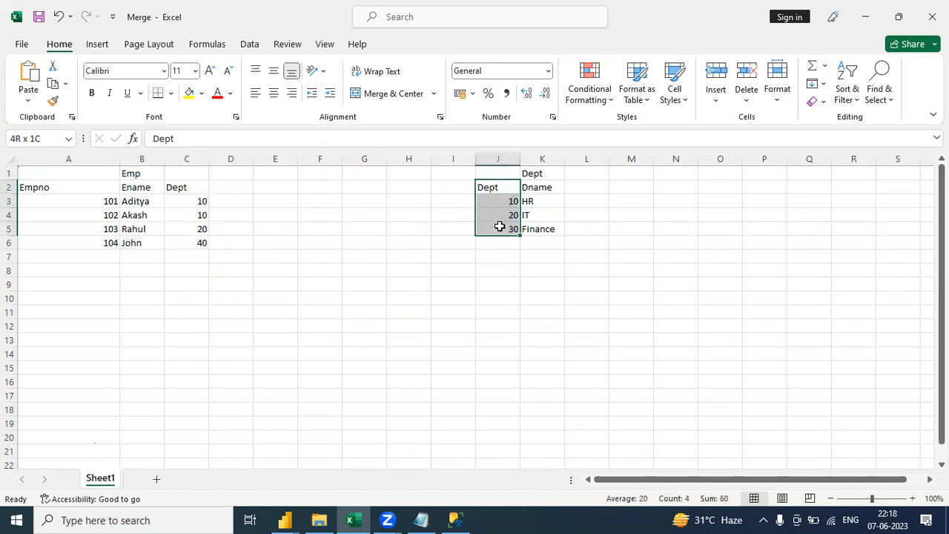
click(292, 255)
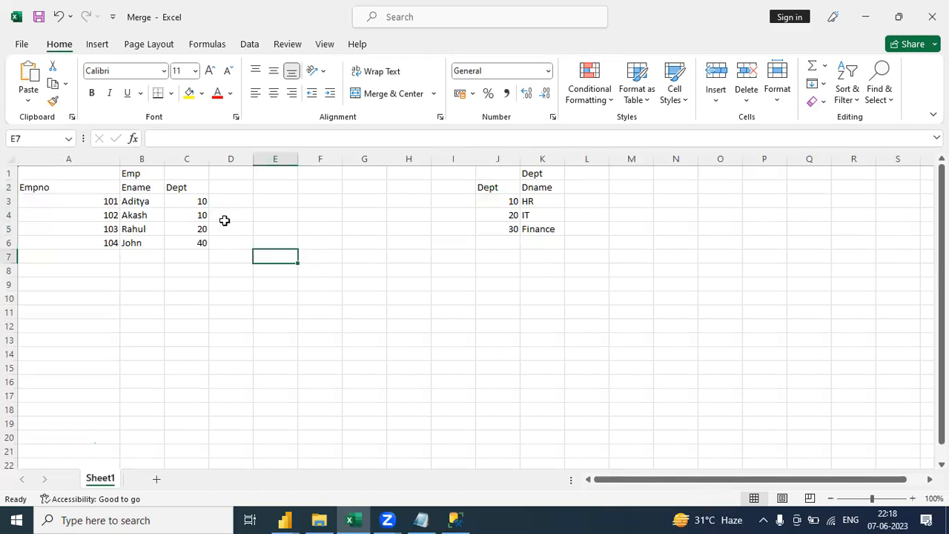
double_click(191, 188)
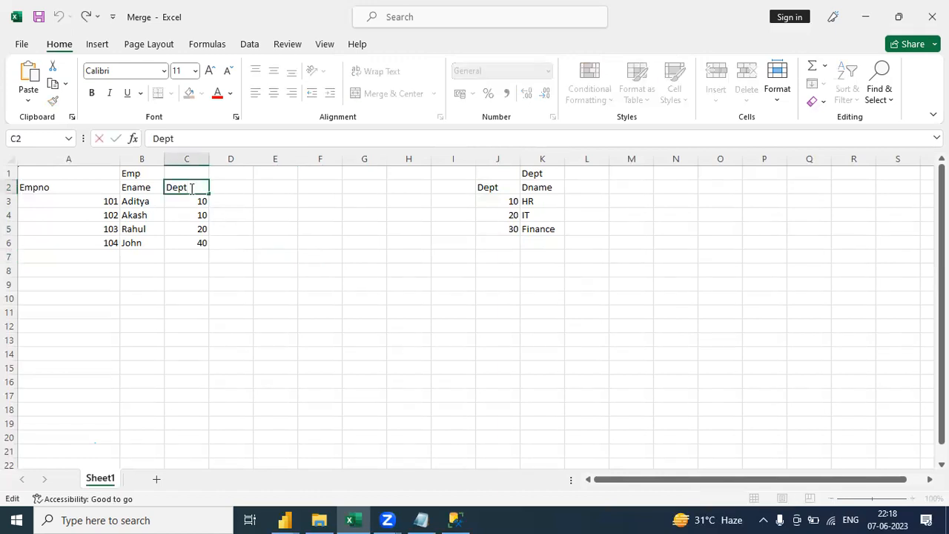
click(356, 247)
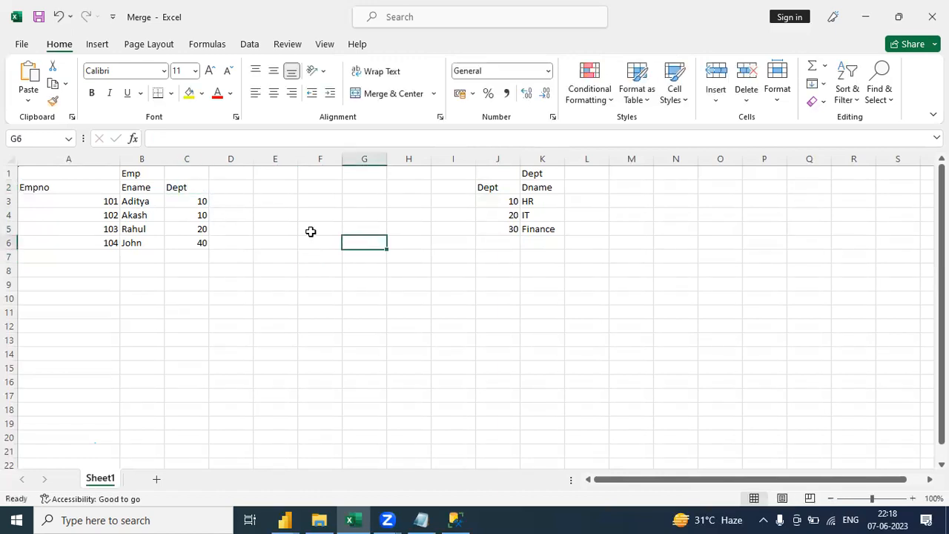
Rename the Dept table's first column heading in J2 to "Deptno"
click(196, 189)
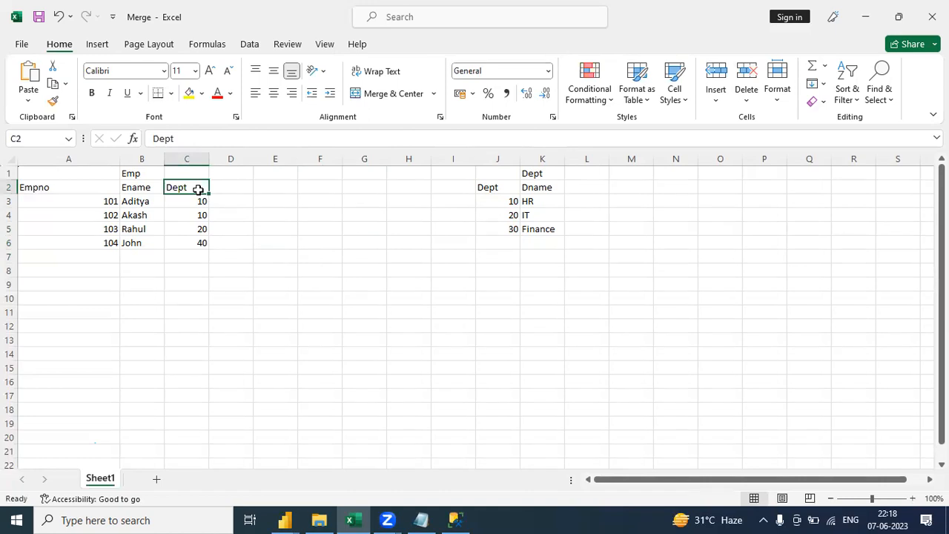
double_click(494, 188)
drag(512, 190, 459, 185)
text(Deptno)
click(522, 273)
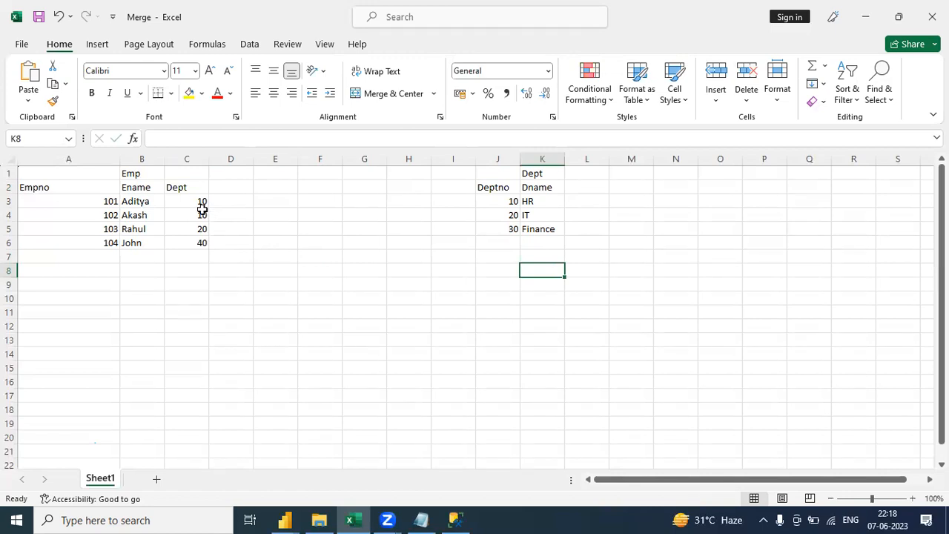
Compare the department numbers in both tables and enter the label "Inner" in cell D11
drag(202, 215, 201, 254)
drag(502, 201, 506, 225)
click(433, 328)
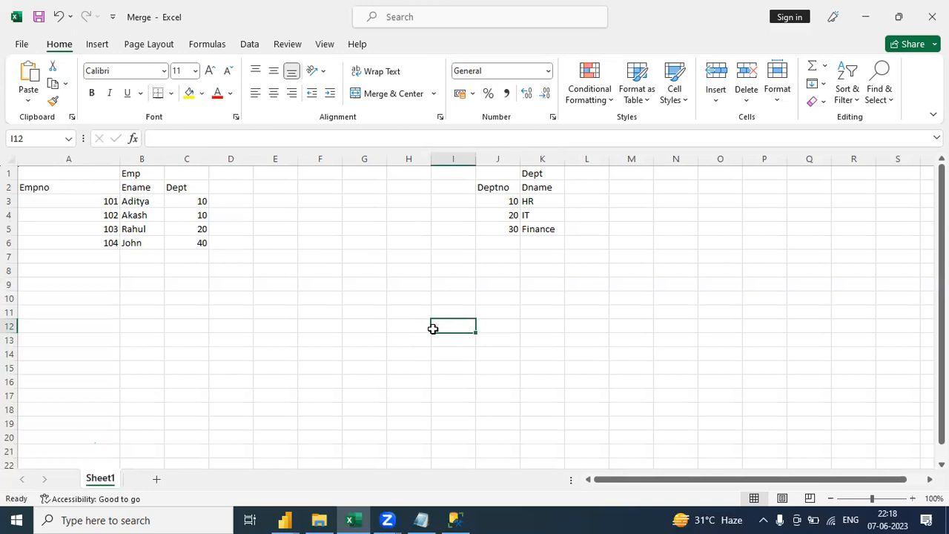
double_click(229, 313)
text(Inne)
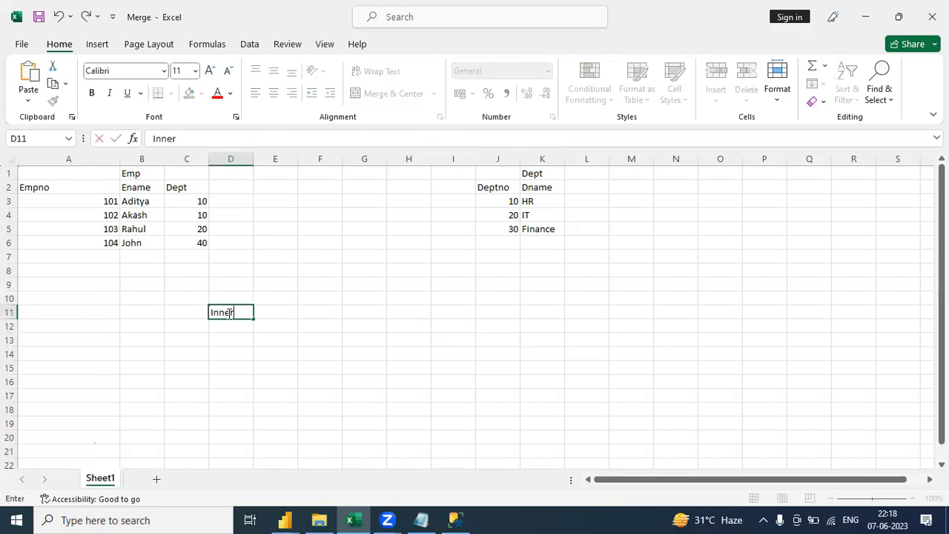
text(r)
click(328, 364)
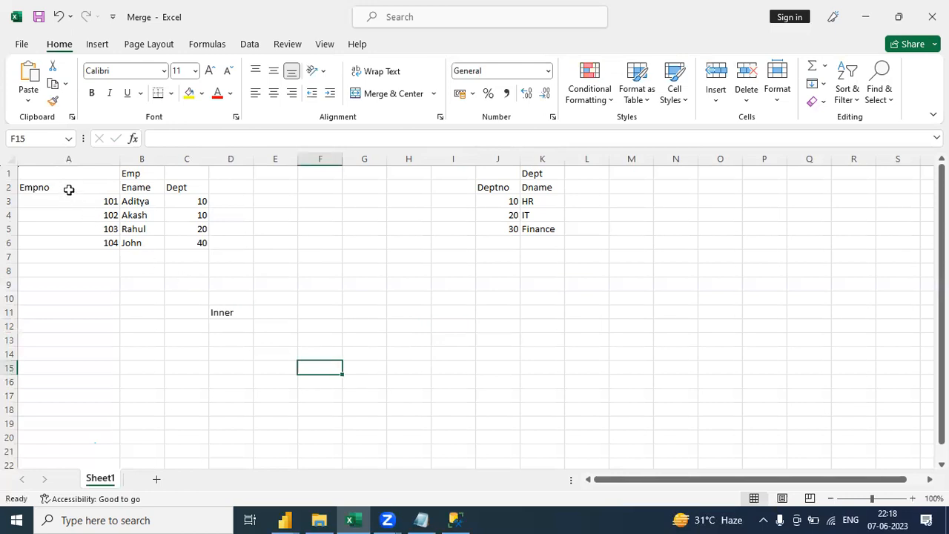
Copy the Empno and Ename headings with the first two employee rows (A2:B4) to B13, below the Inner label
drag(65, 189, 136, 215)
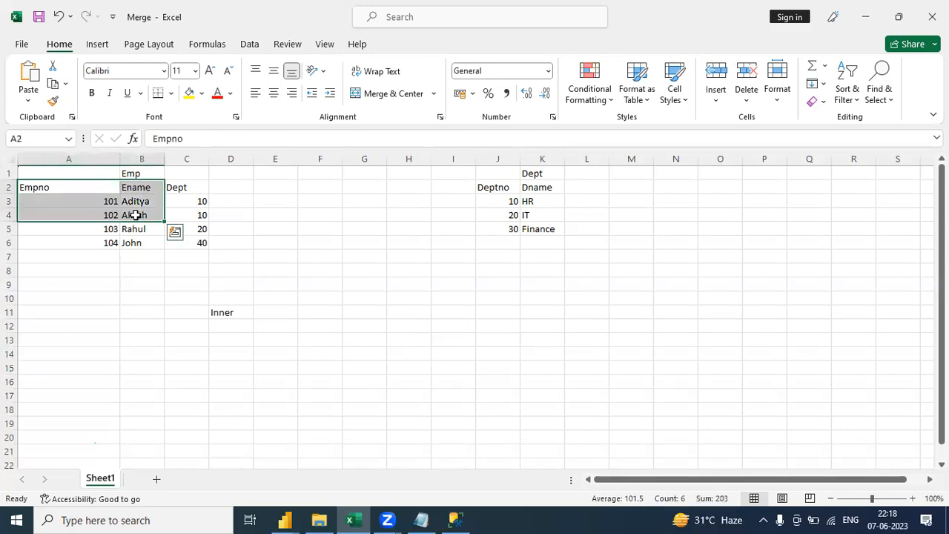
drag(542, 189, 546, 215)
click(300, 304)
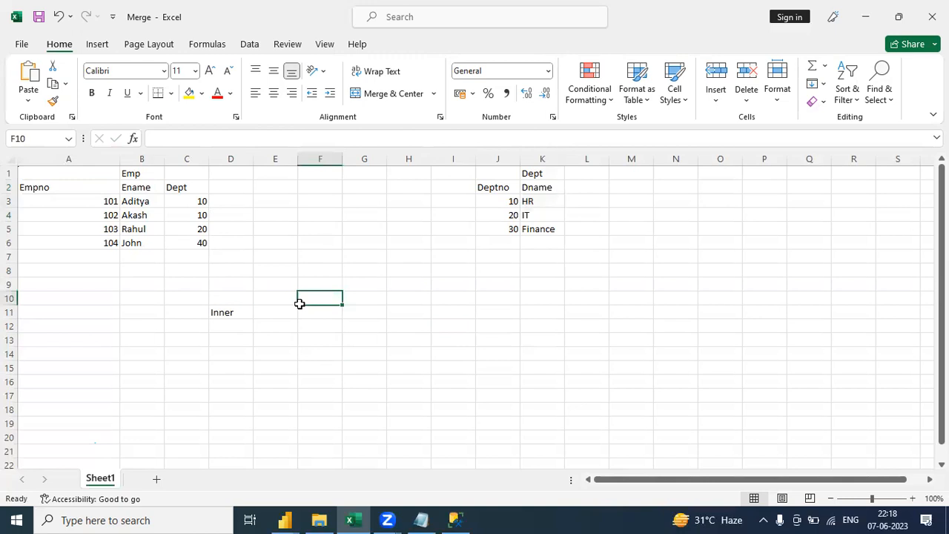
drag(52, 188, 131, 209)
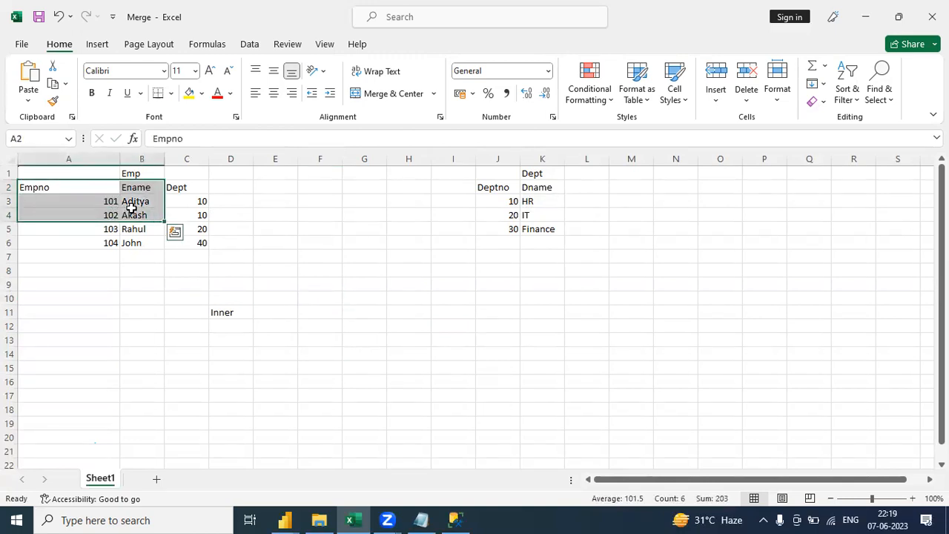
key(ctrl+c)
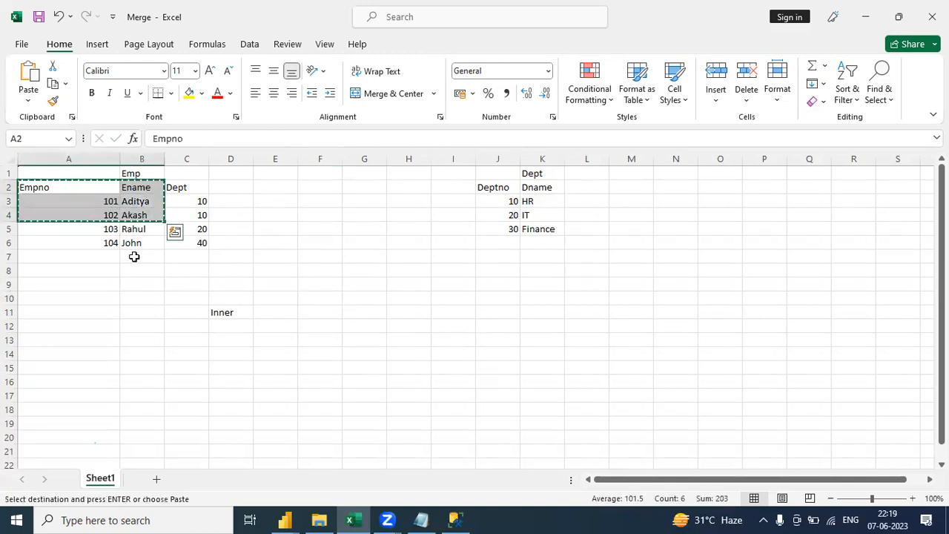
click(141, 341)
key(ctrl+v)
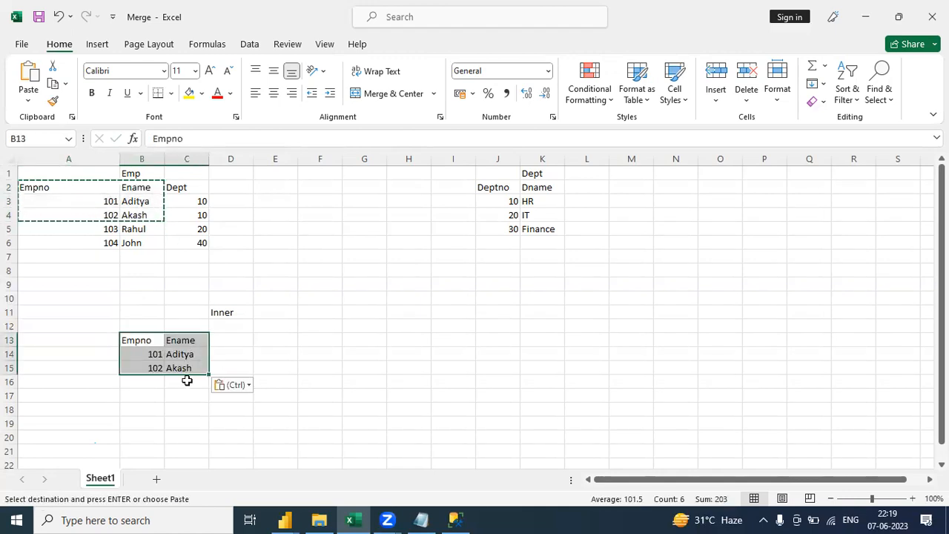
Match department 10 in both tables and copy HR from K3 into D14 and D15 of the Inner result
click(213, 216)
click(196, 202)
click(197, 214)
click(518, 202)
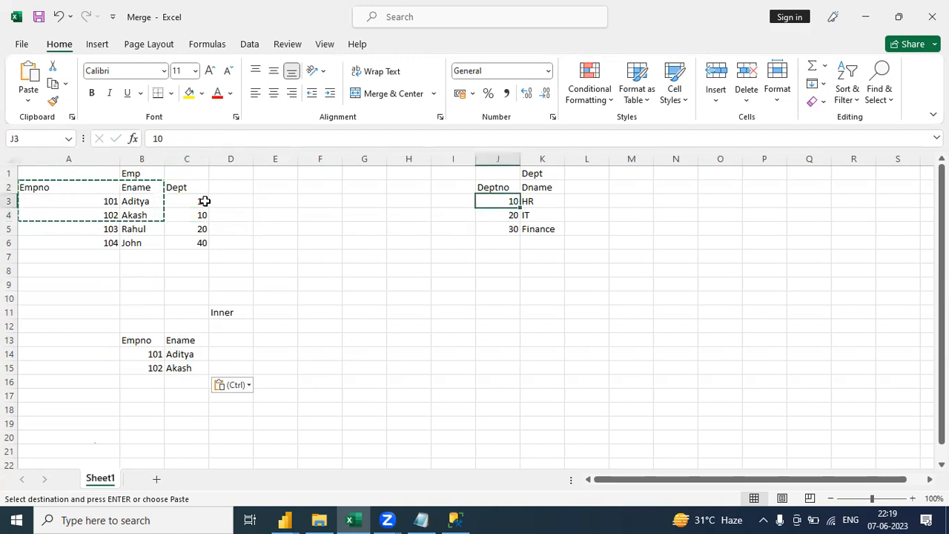
click(537, 202)
key(ctrl+c)
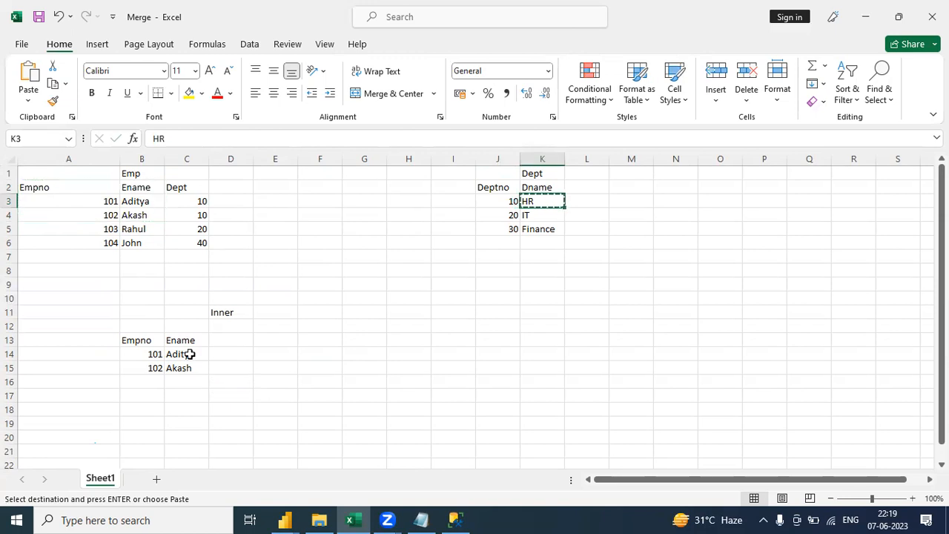
click(220, 352)
key(ctrl+v)
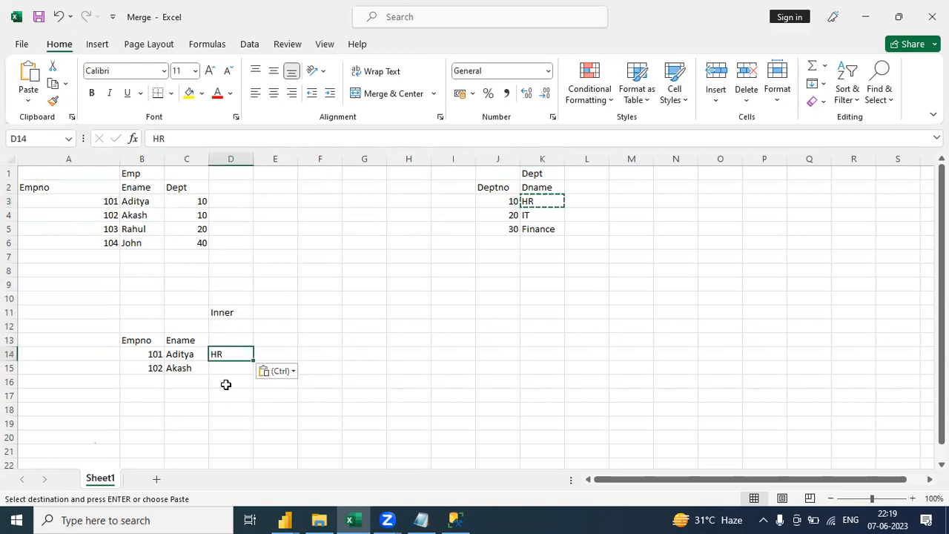
click(227, 378)
click(225, 366)
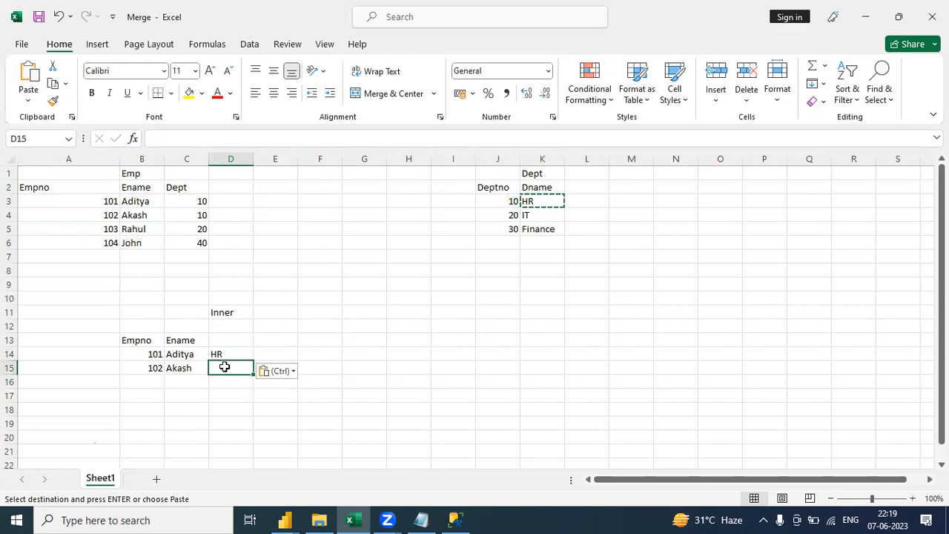
key(ctrl+v)
Enter the heading "Dname" in D13 above the copied department names
click(234, 331)
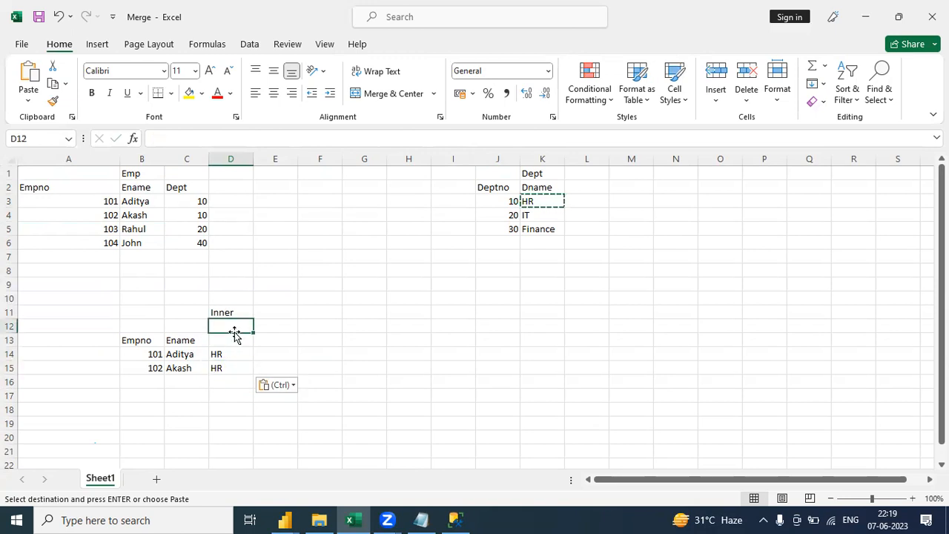
click(233, 339)
text(Dname)
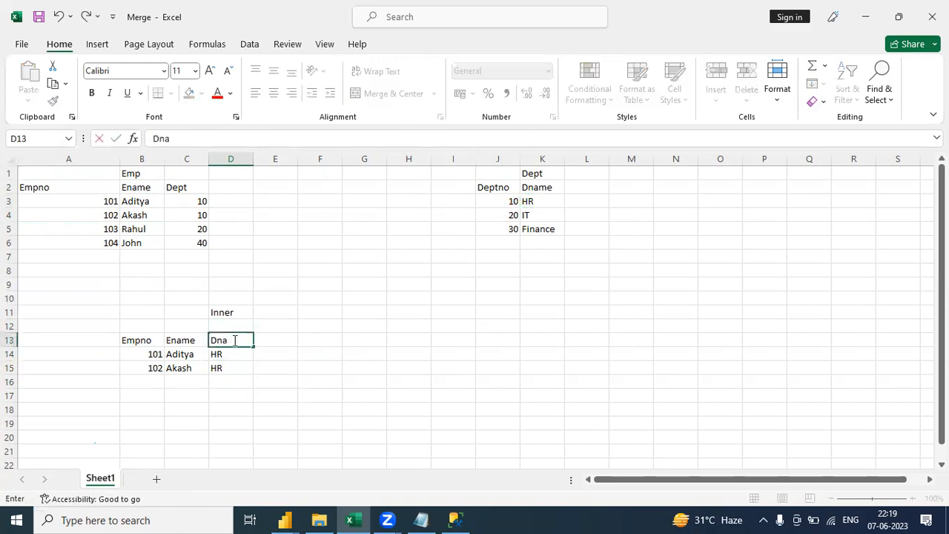
click(315, 368)
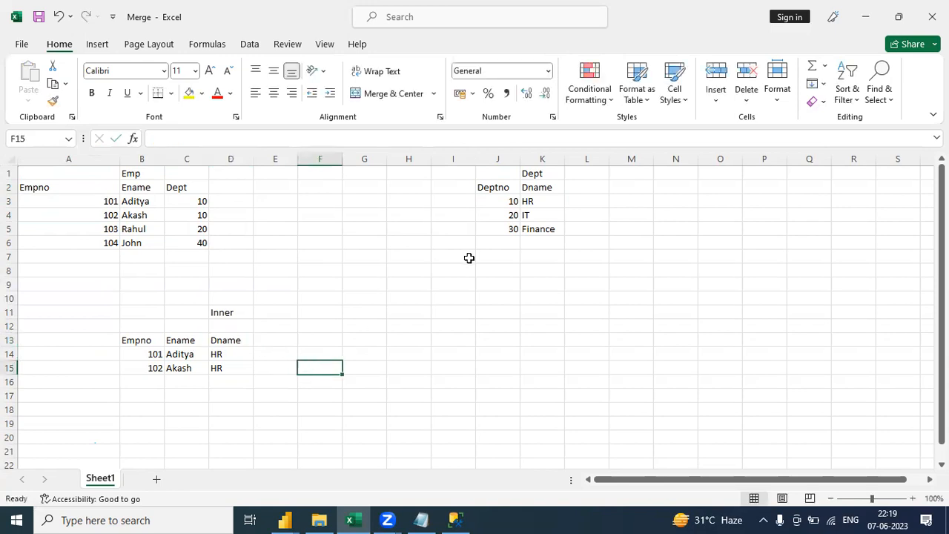
Match department 20 in both tables and copy the third employee's number and name (A5:B5) to B16
click(201, 231)
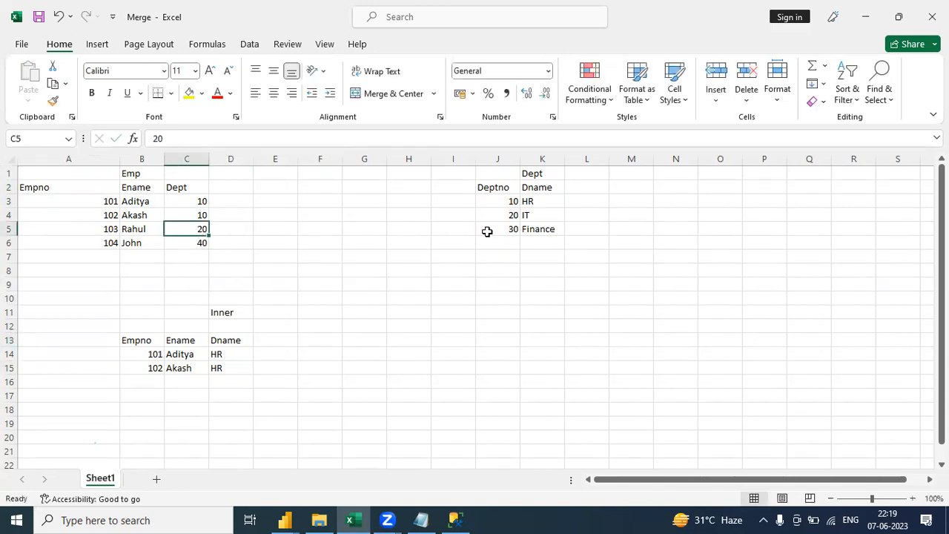
click(513, 215)
click(201, 229)
click(508, 216)
drag(106, 231, 137, 236)
key(ctrl+c)
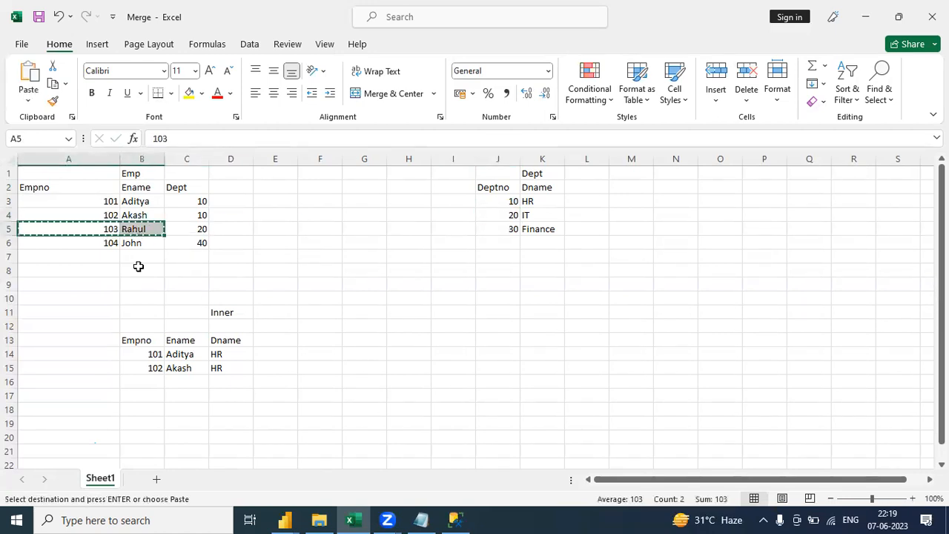
click(150, 384)
key(ctrl+v)
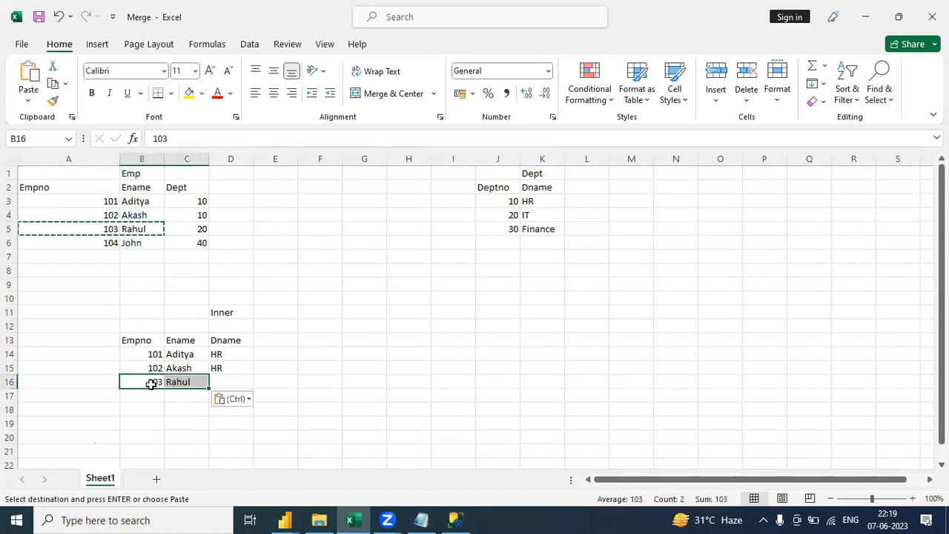
Copy the department 20 name, IT, from K4 into D16 to complete the third Inner result row
click(203, 227)
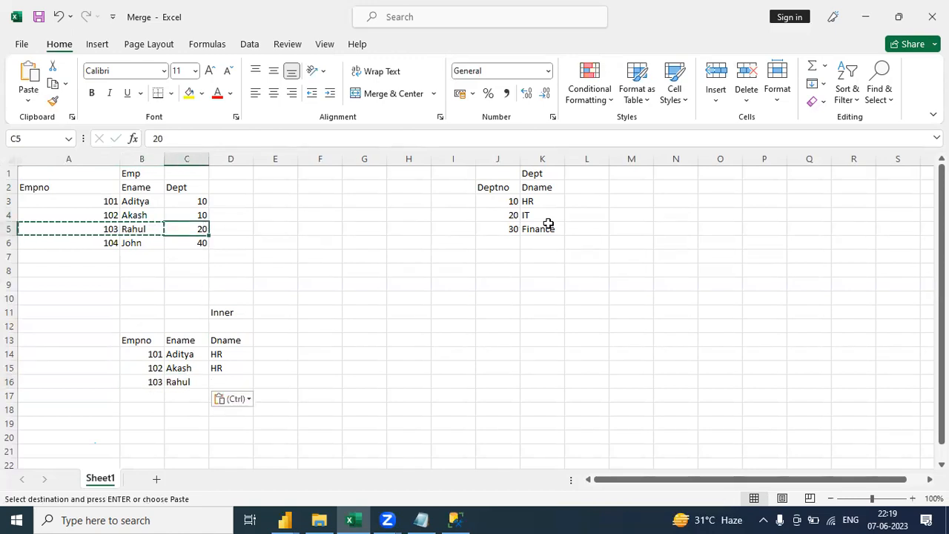
click(510, 217)
click(550, 215)
key(ctrl+c)
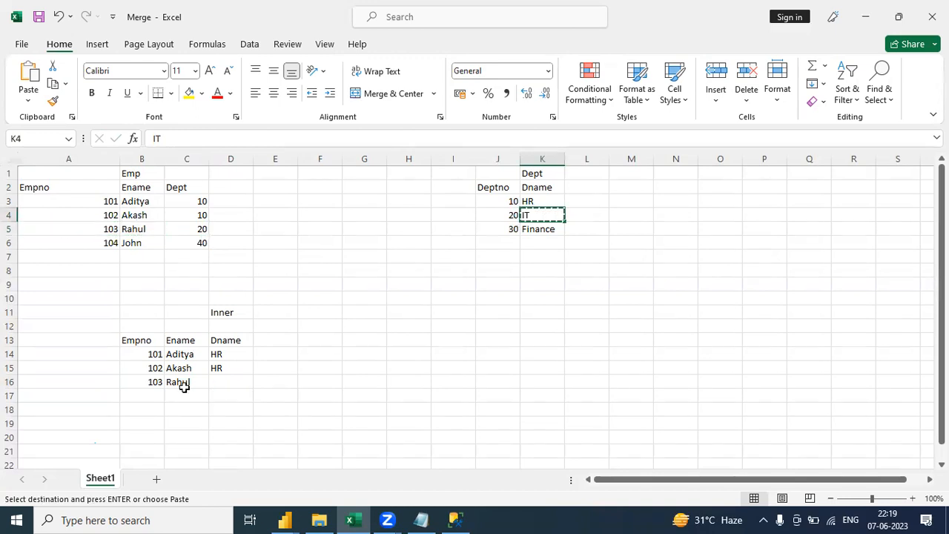
click(229, 378)
key(ctrl+v)
click(370, 354)
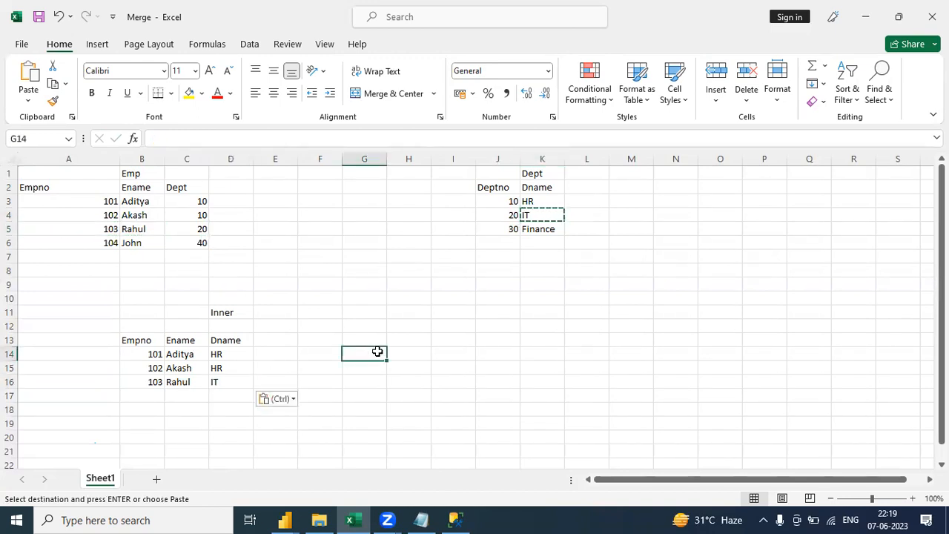
Review the Inner result table in B13:D16 against the Finance department number in J5
click(153, 342)
drag(154, 342, 251, 381)
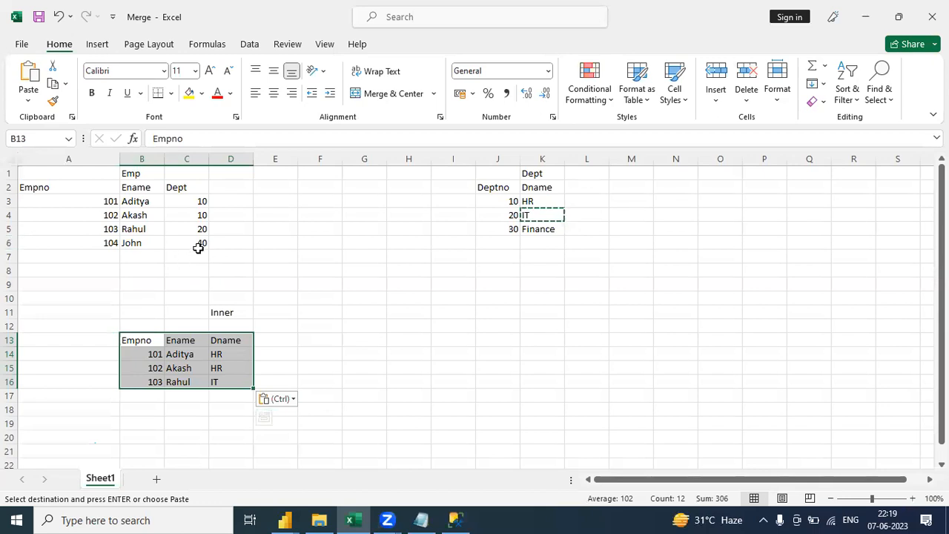
click(512, 233)
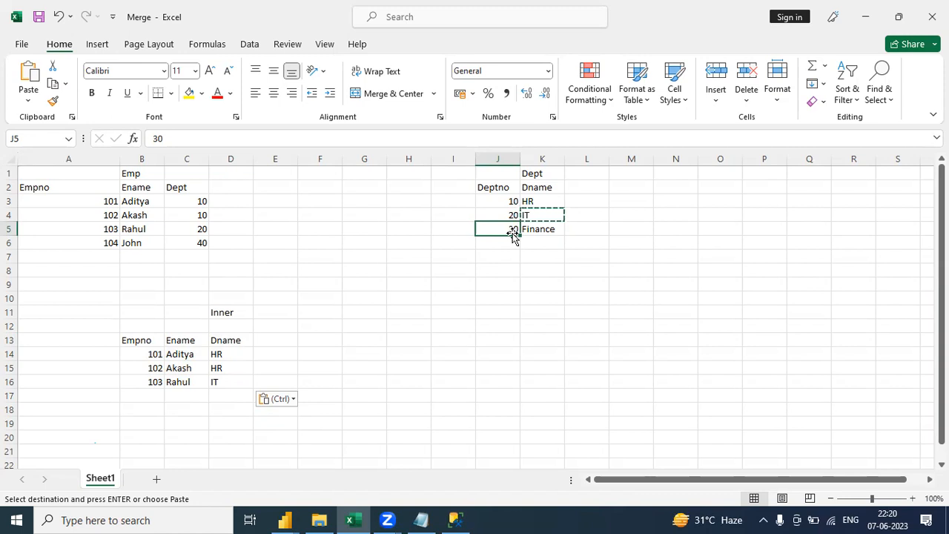
Switch to Power Query Editor and compare the DEPT and EMP tables, including their shared DEPTNO column
mouse_move(293, 518)
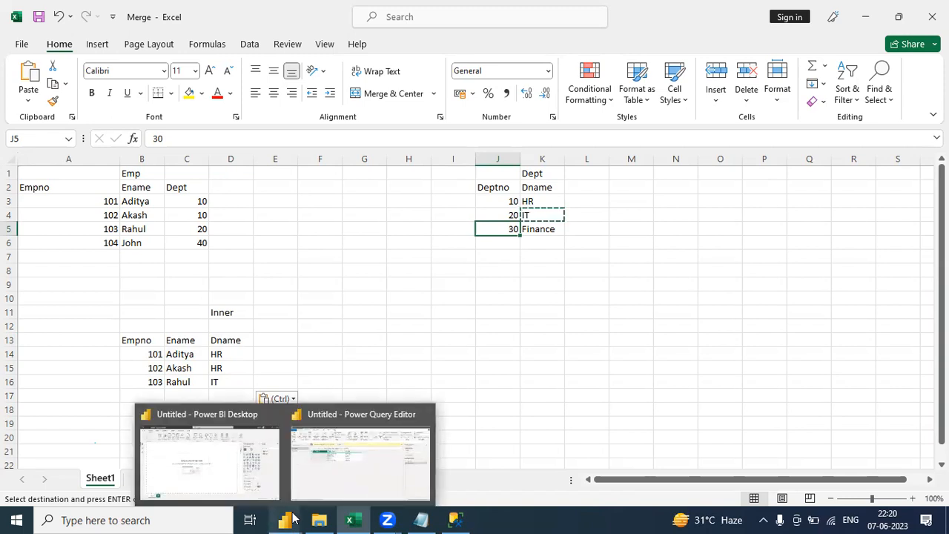
click(384, 463)
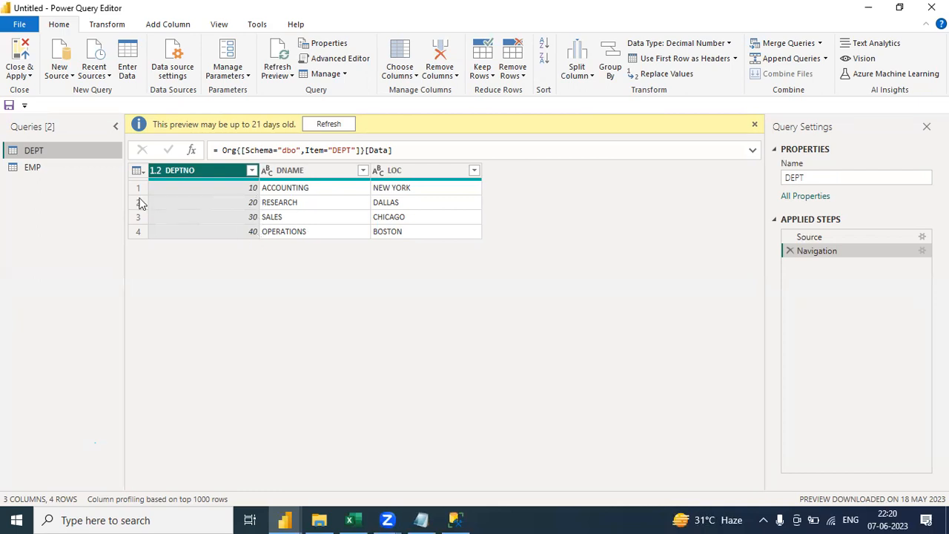
click(32, 168)
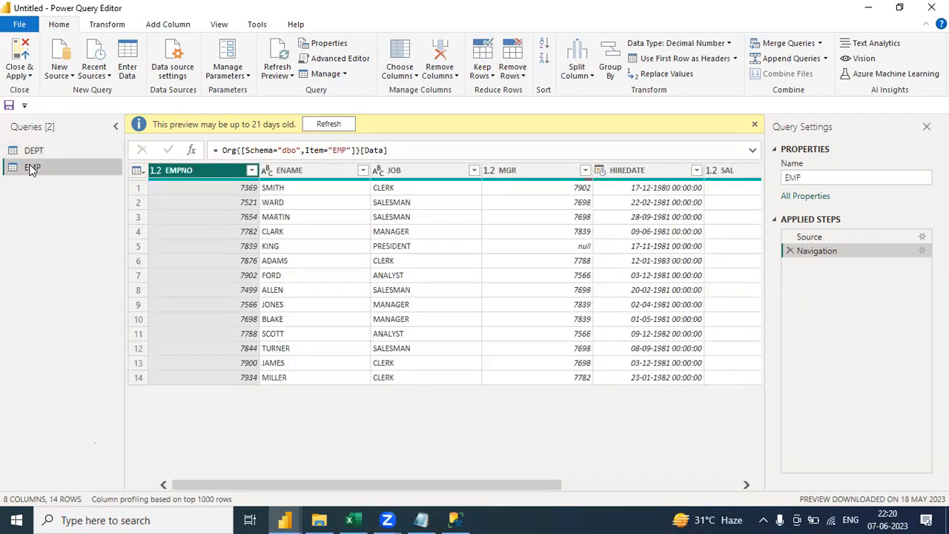
drag(474, 487, 775, 489)
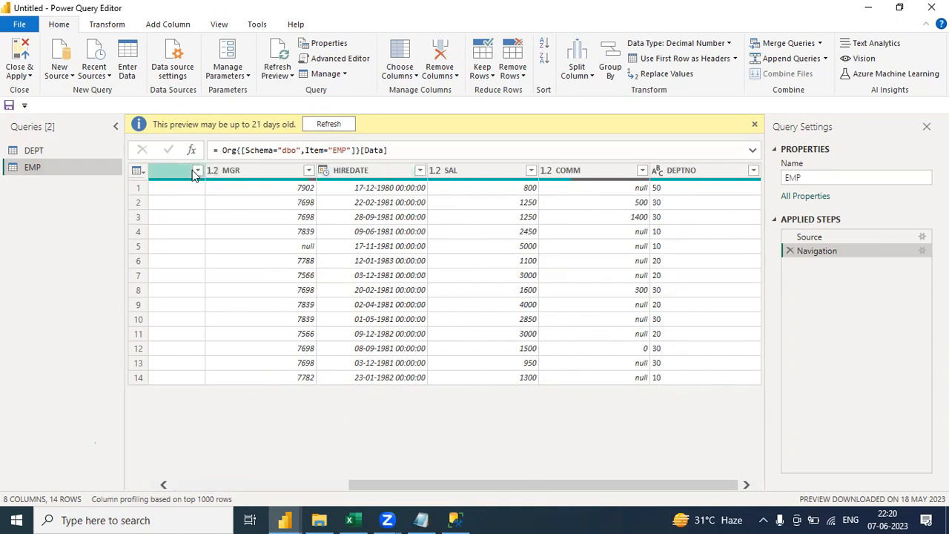
click(40, 160)
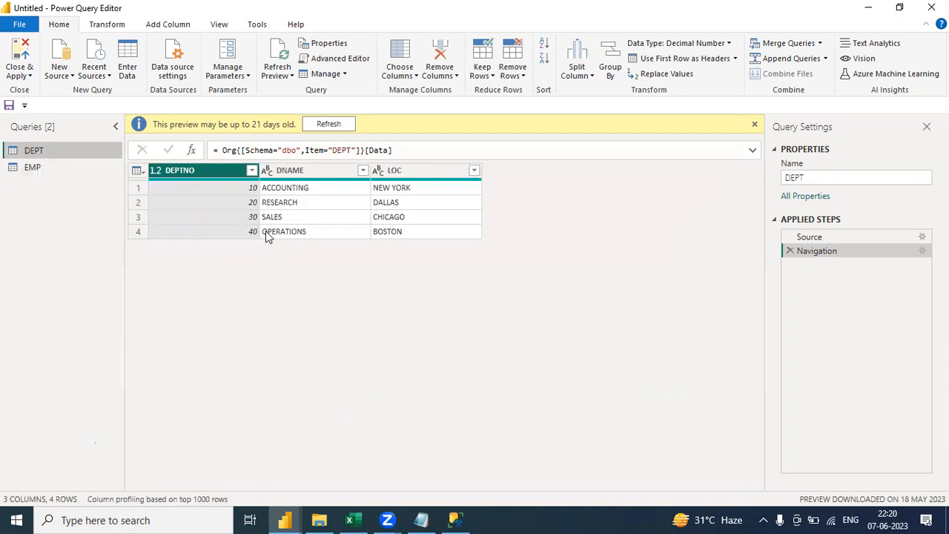
click(33, 168)
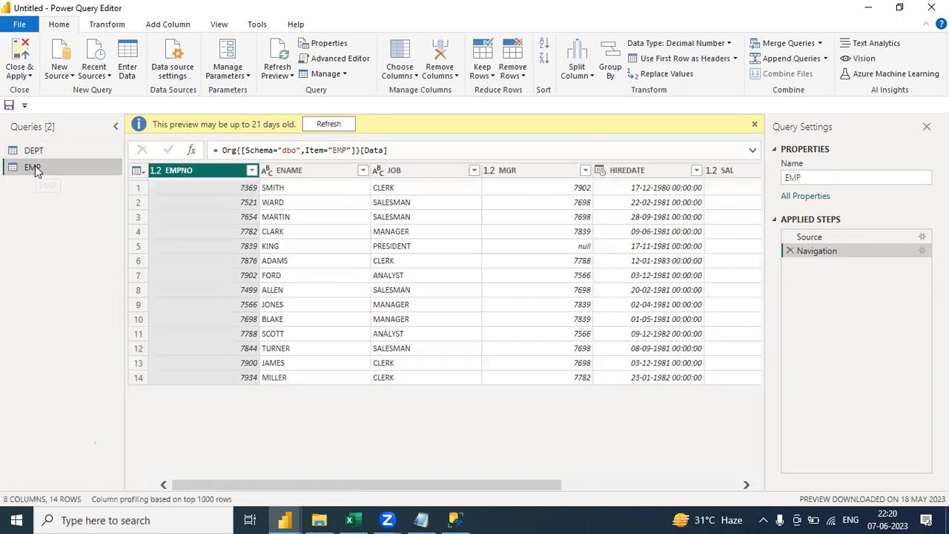
drag(531, 486, 717, 468)
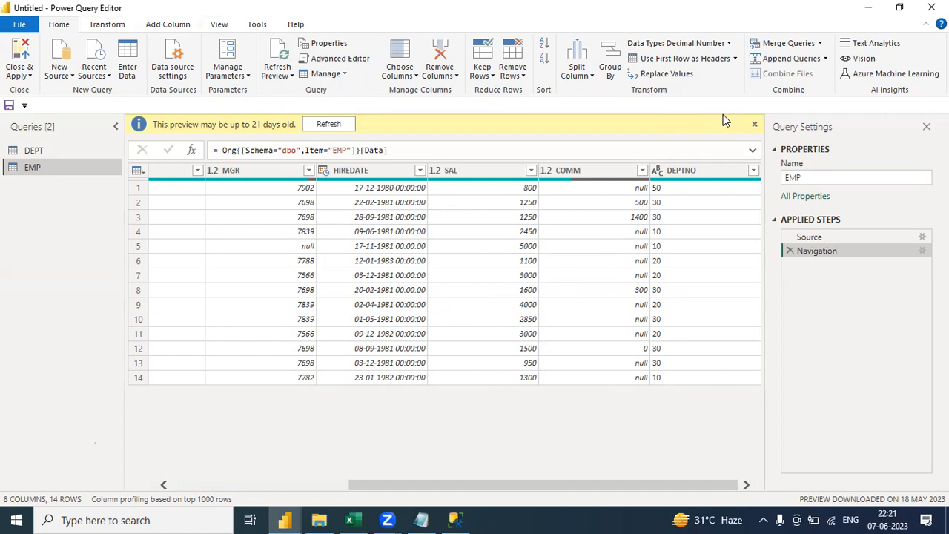
Start a merge as a new query with EMP as the first table
click(820, 56)
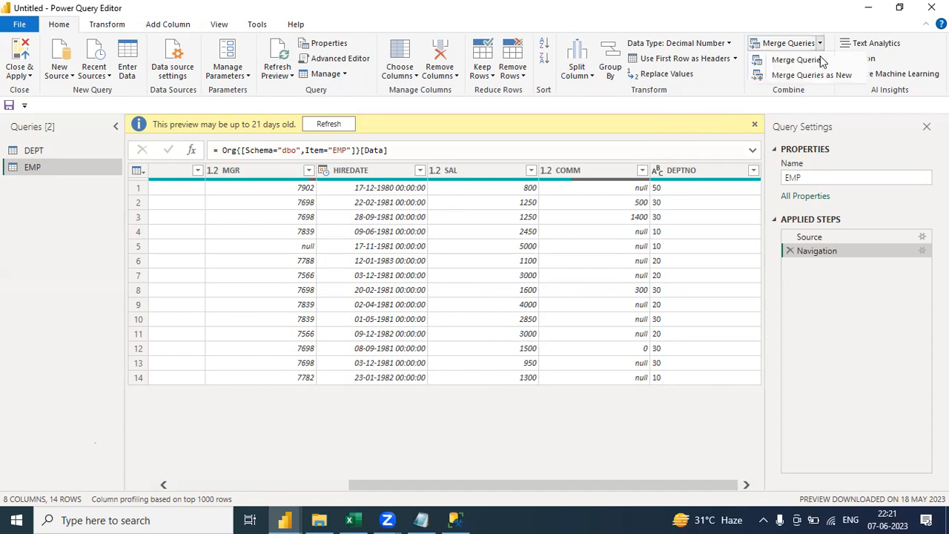
click(820, 56)
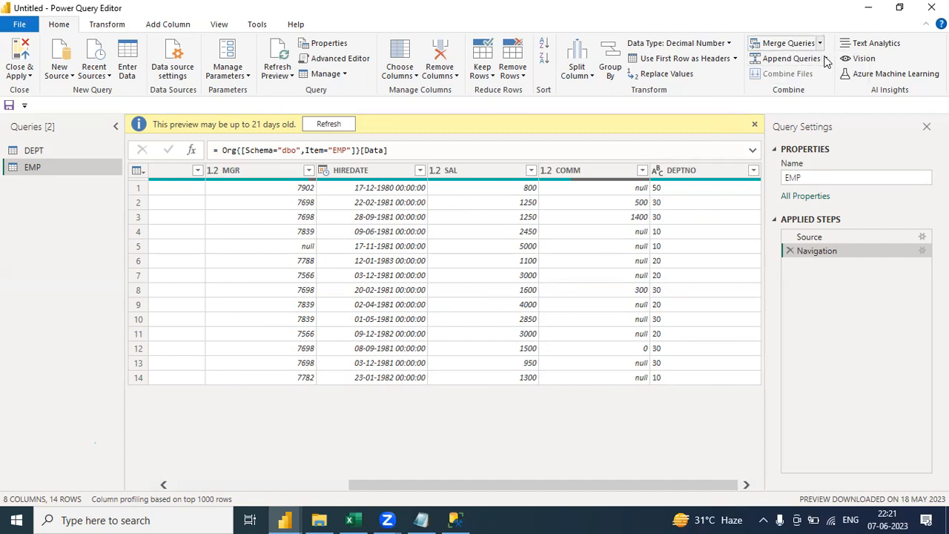
click(820, 44)
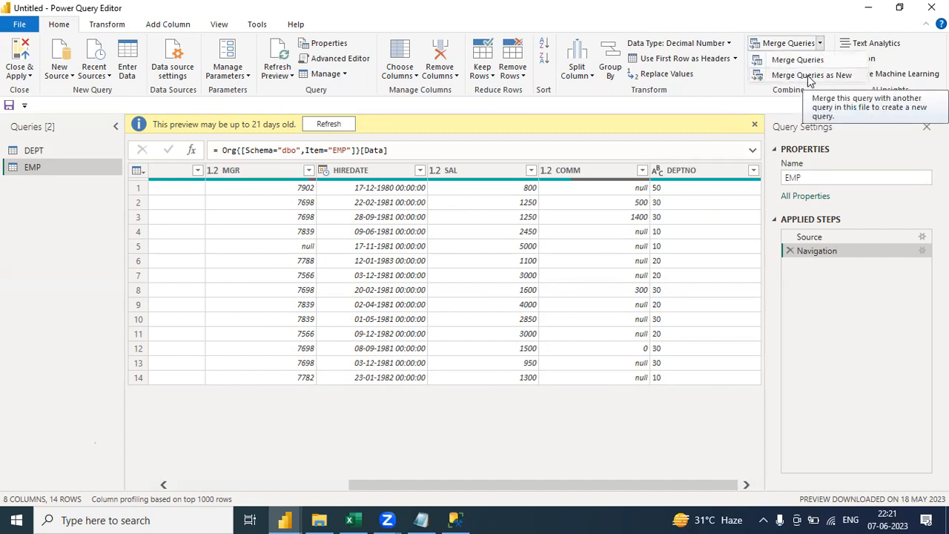
click(808, 75)
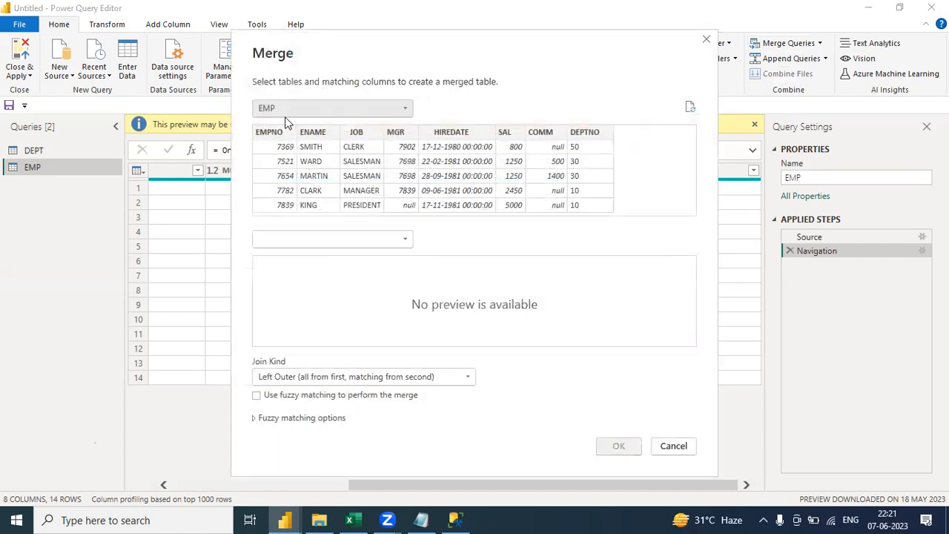
click(315, 111)
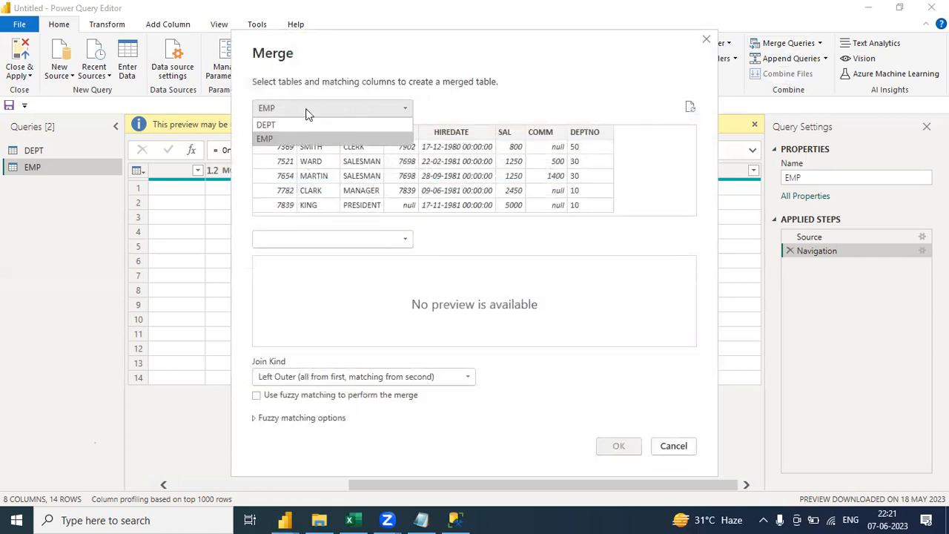
click(329, 113)
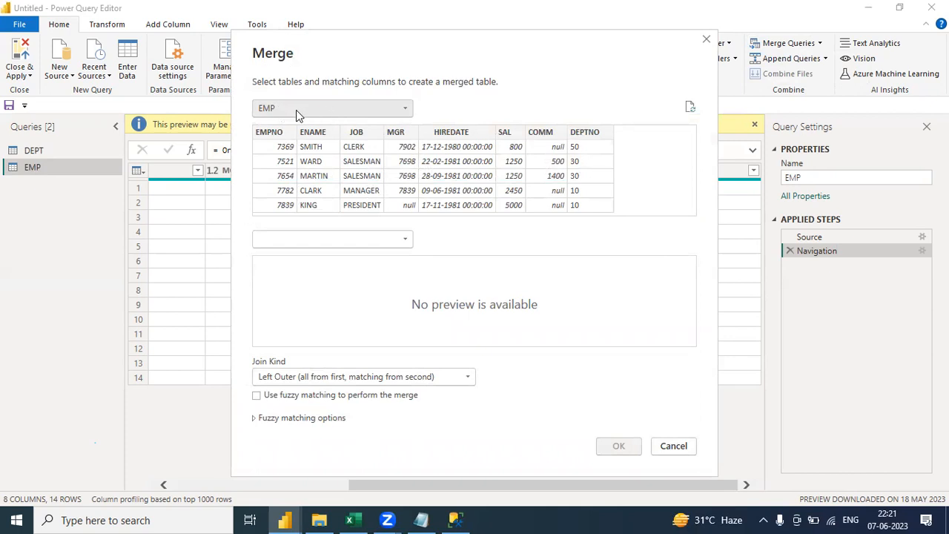
click(318, 113)
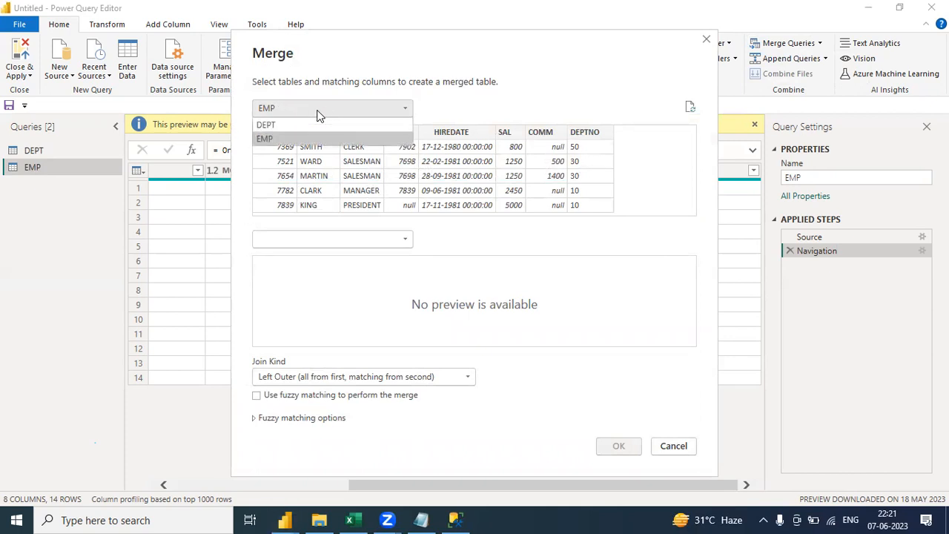
click(287, 139)
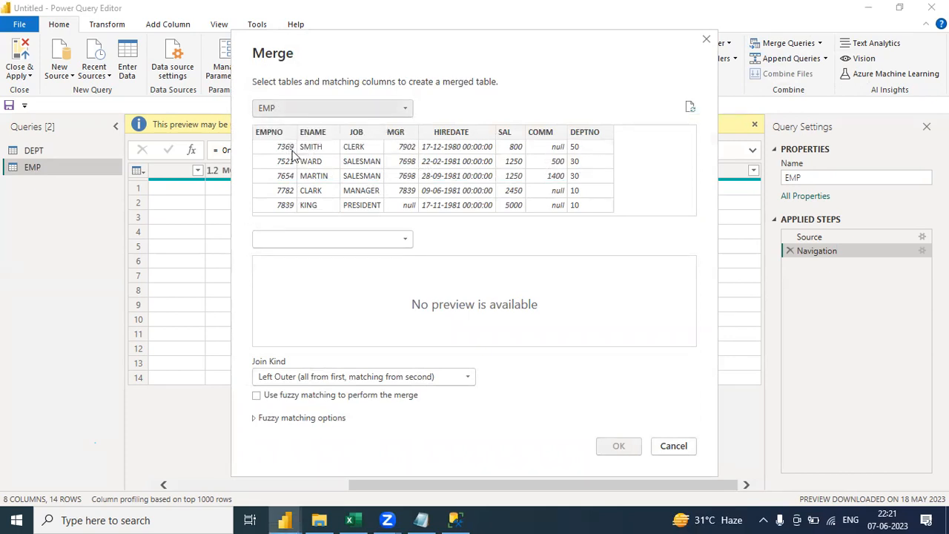
Try to match EMP with DEPT as the second table on their DEPTNO columns, and cancel the merge
click(304, 240)
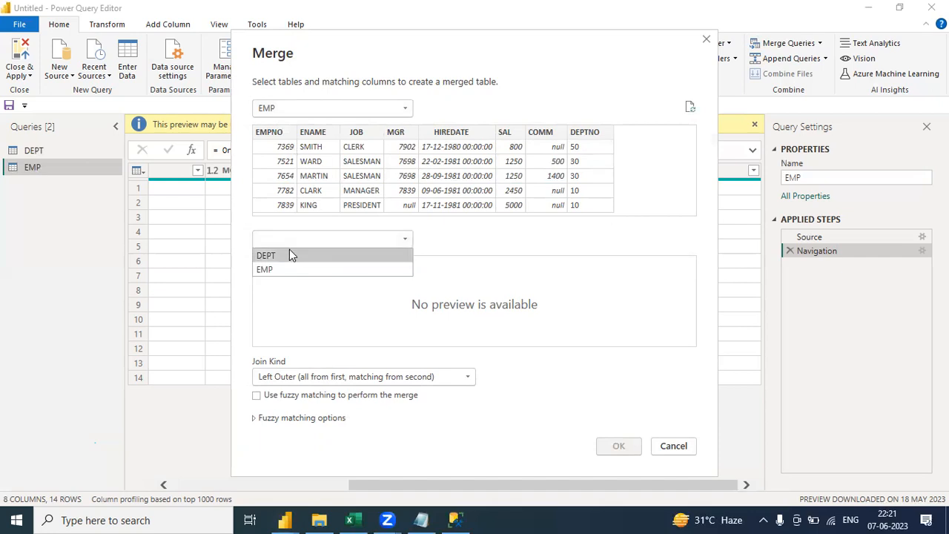
click(289, 252)
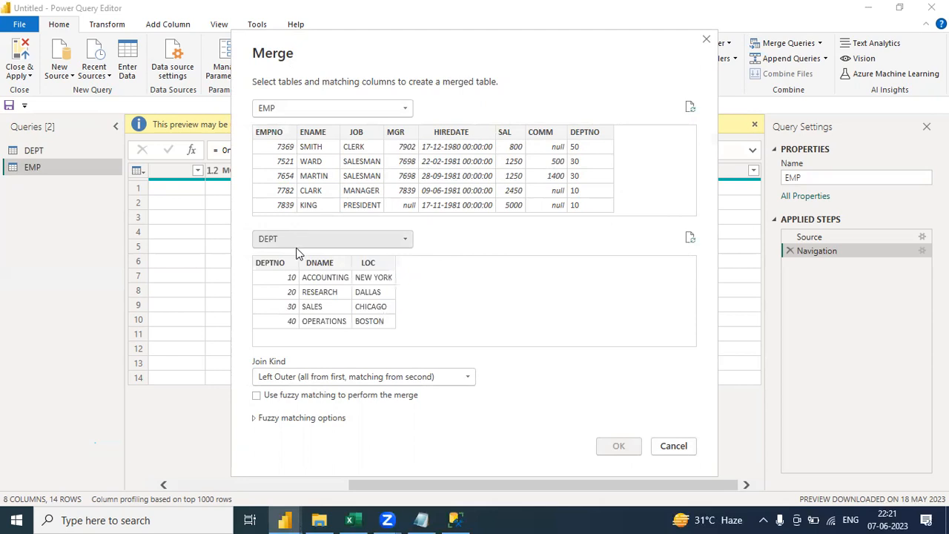
click(585, 132)
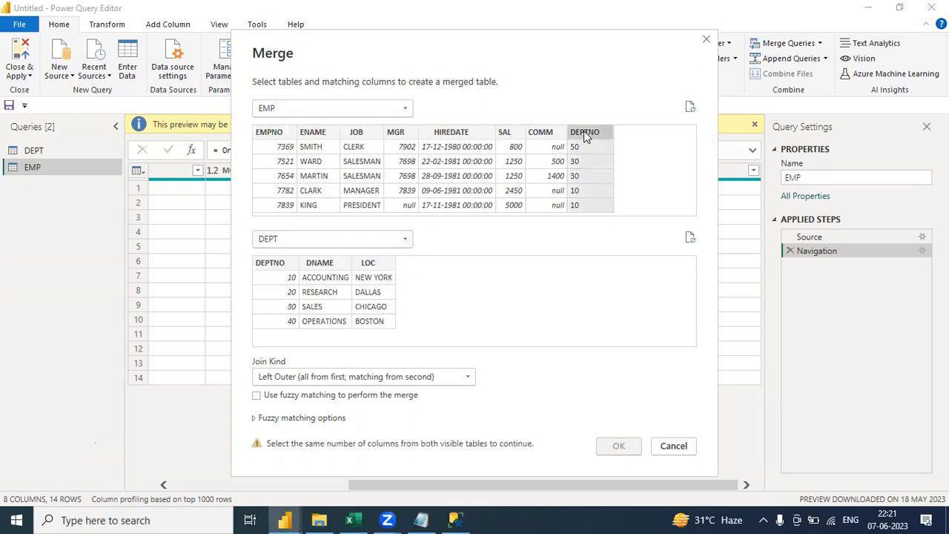
click(277, 265)
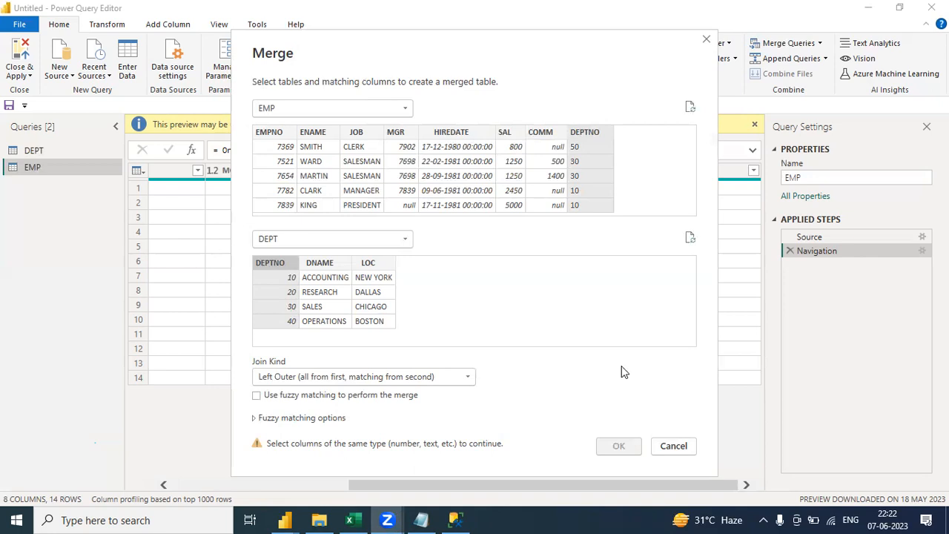
click(673, 445)
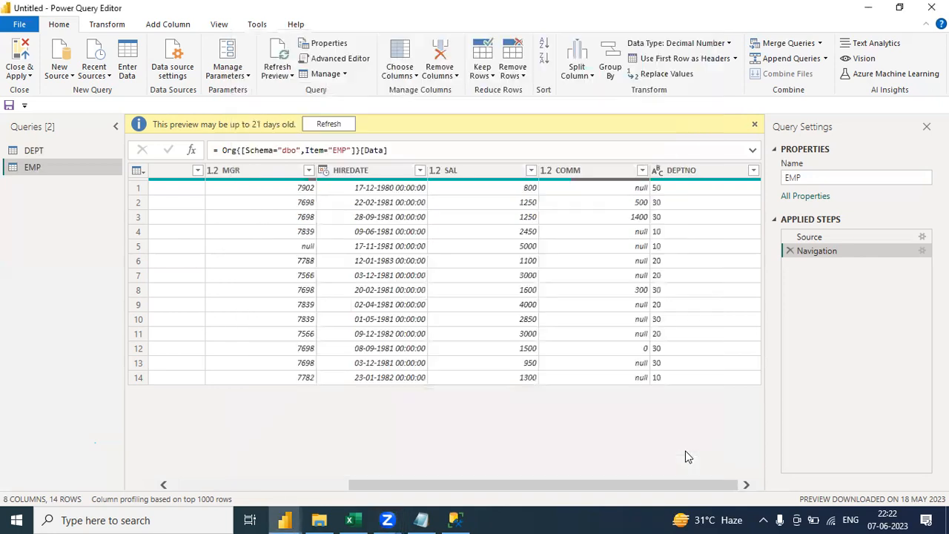
Check the DEPTNO data type in DEPT and change EMP's DEPTNO column to Whole Number
click(30, 154)
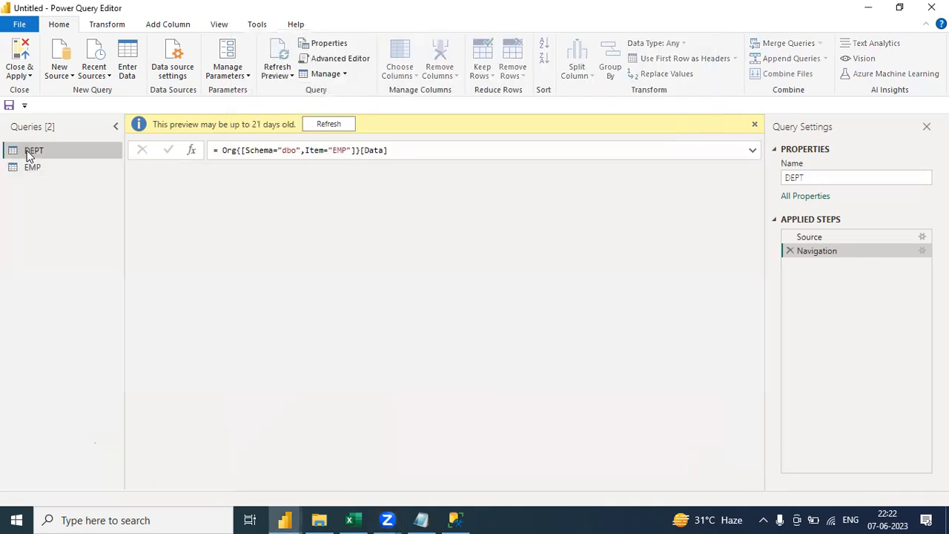
mouse_move(178, 180)
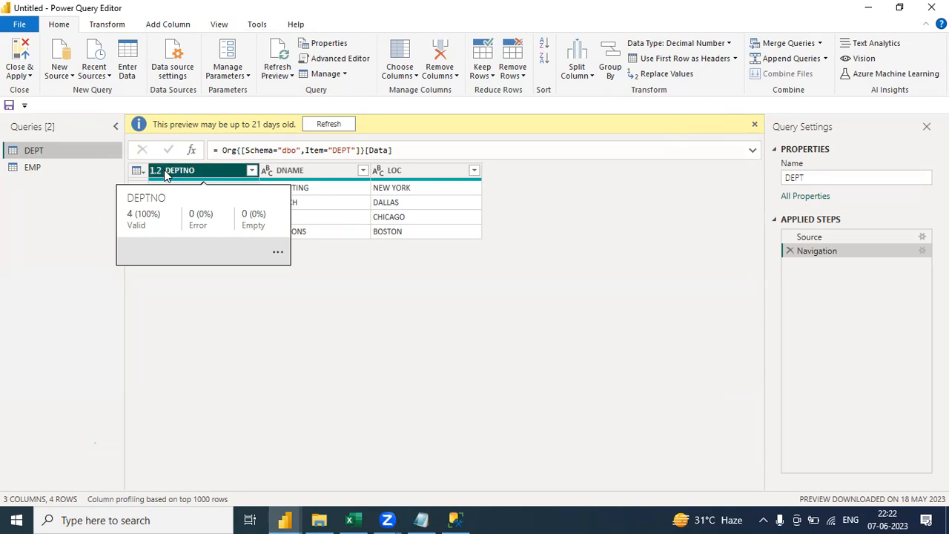
click(34, 166)
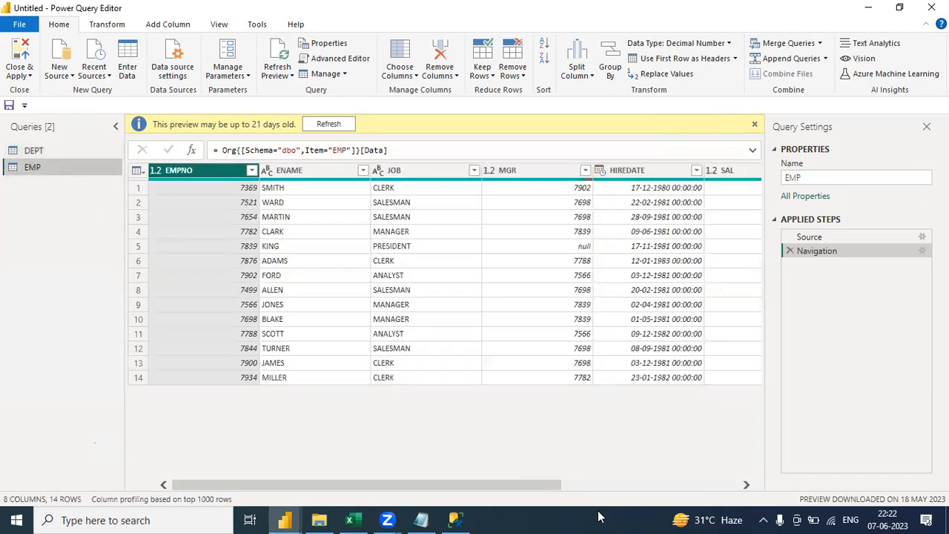
drag(547, 485, 769, 484)
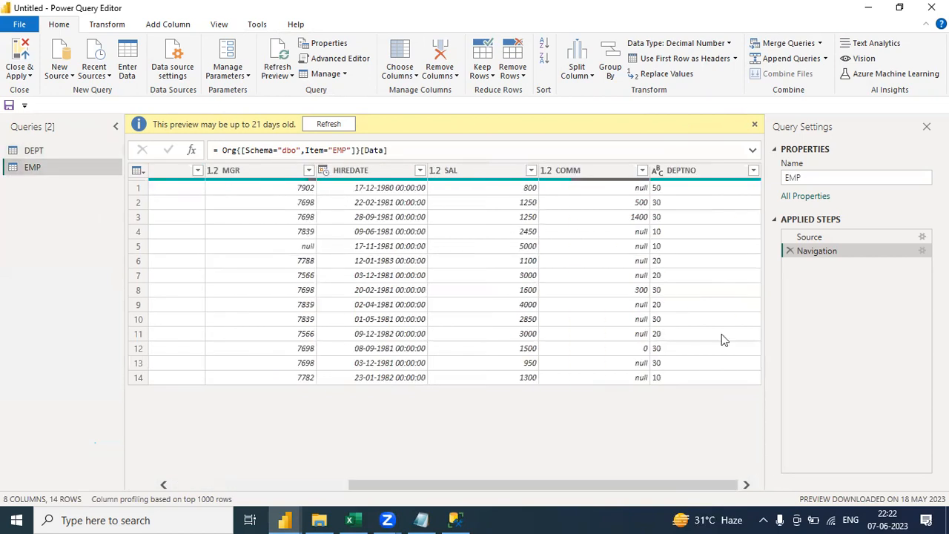
click(684, 175)
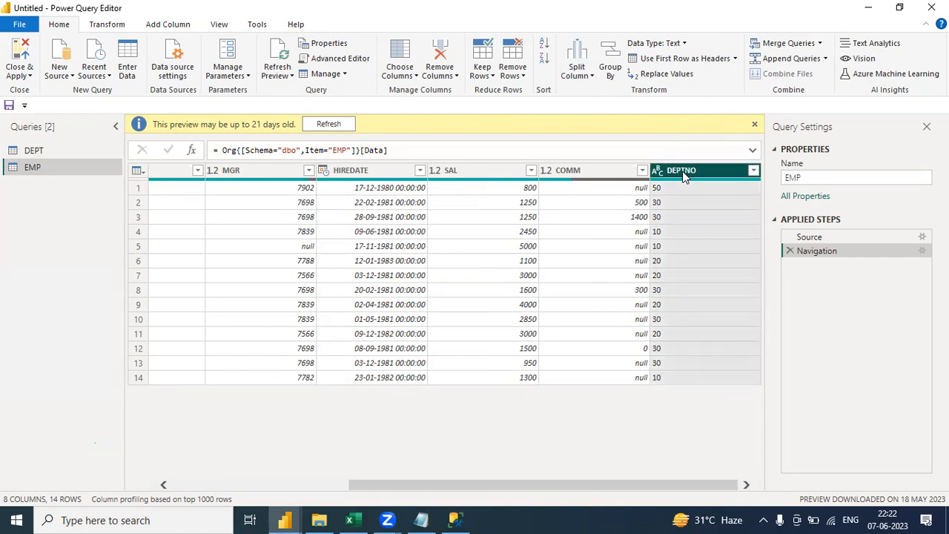
right_click(684, 175)
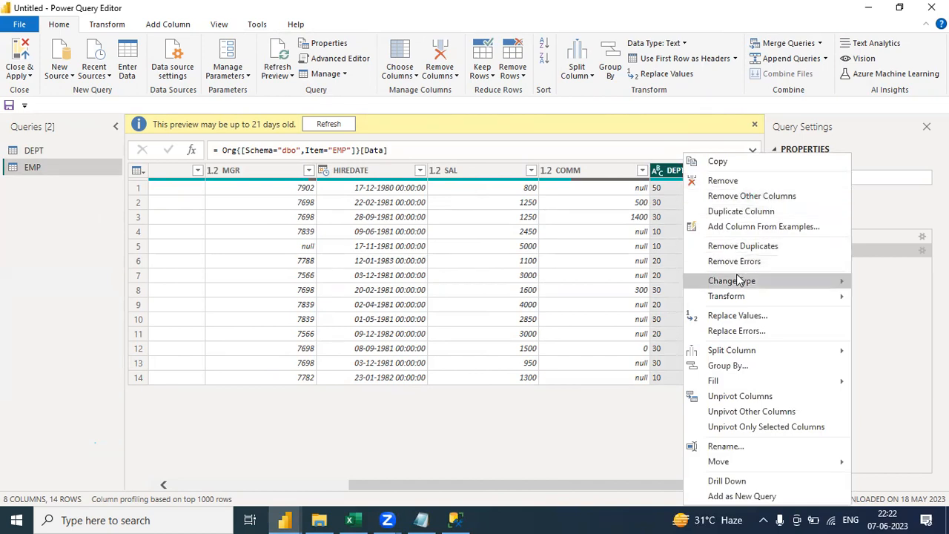
mouse_move(735, 286)
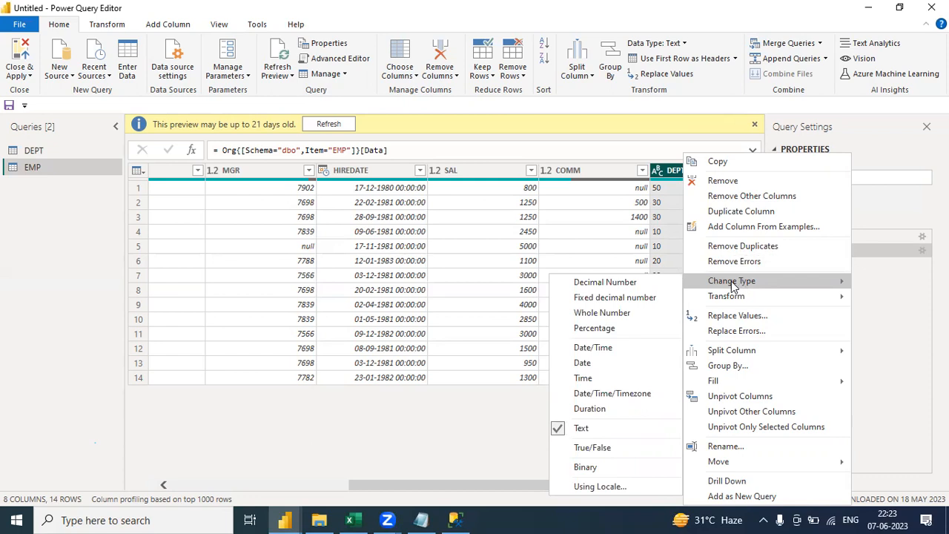
click(621, 315)
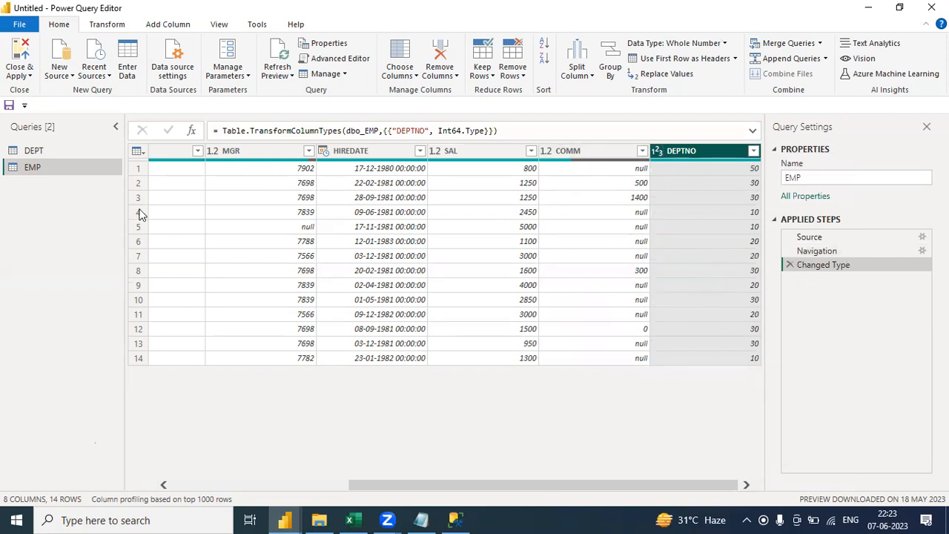
Change the data type of the DEPTNO column in DEPT to Whole Number
click(37, 152)
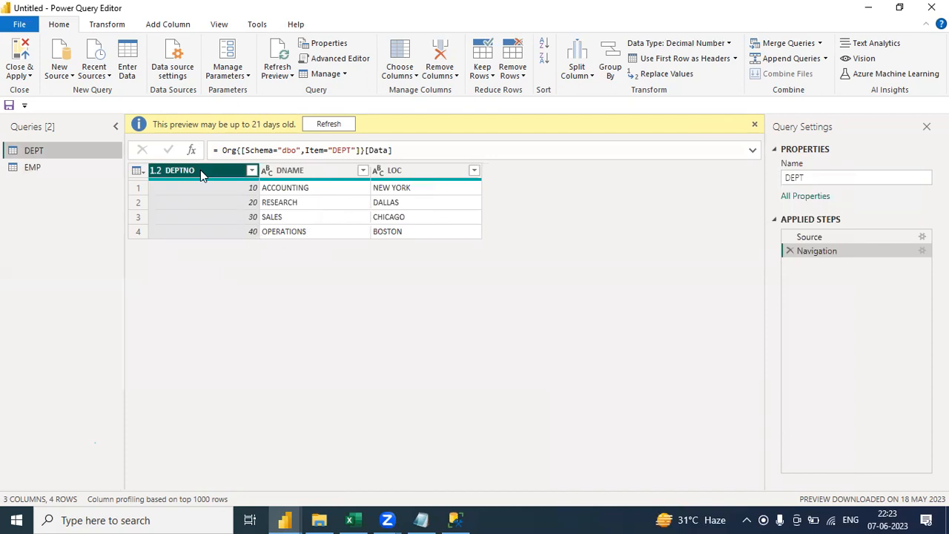
click(108, 27)
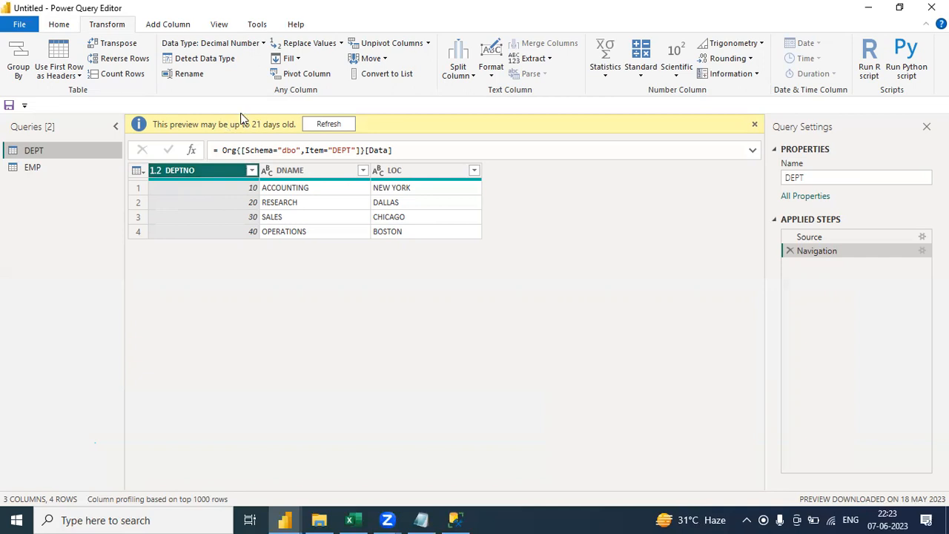
click(260, 43)
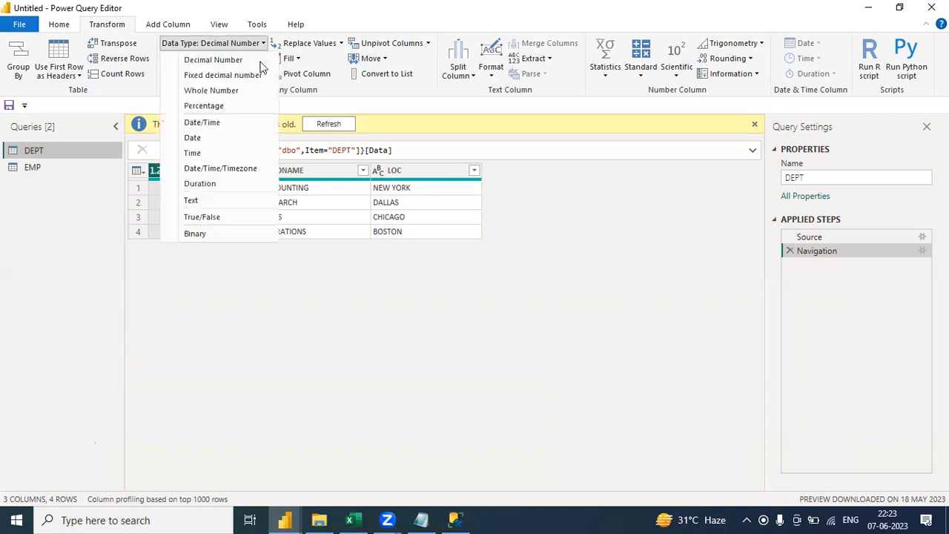
click(216, 90)
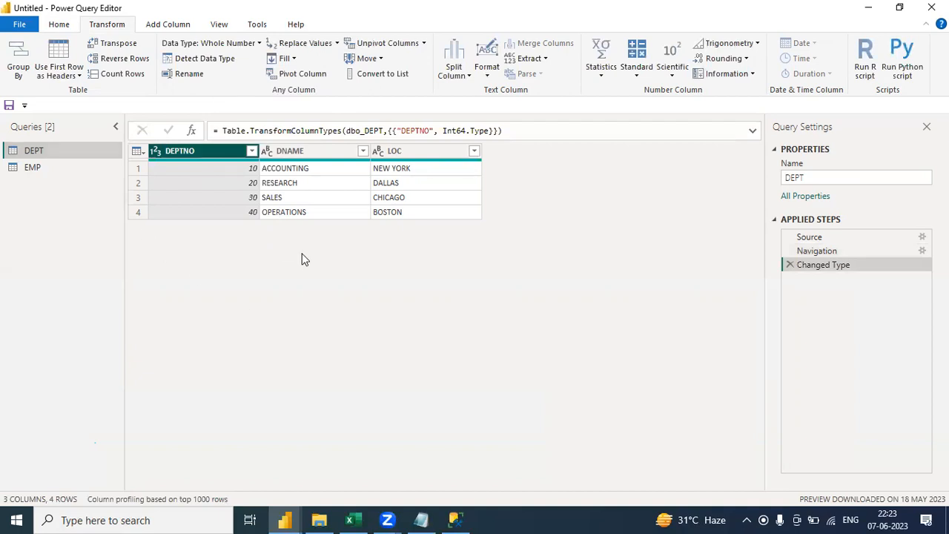
click(59, 25)
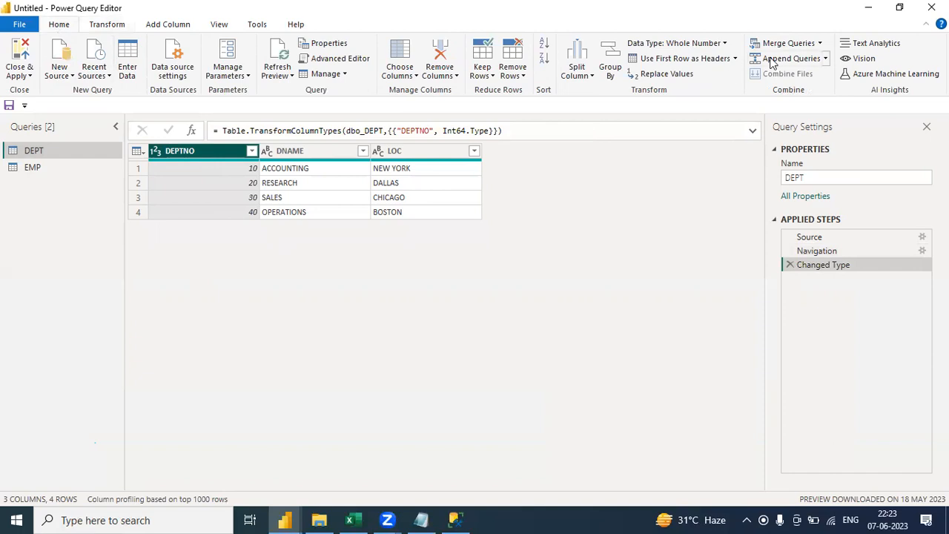
Start a merge as a new query with EMP as the first table and DEPT as the second
click(820, 43)
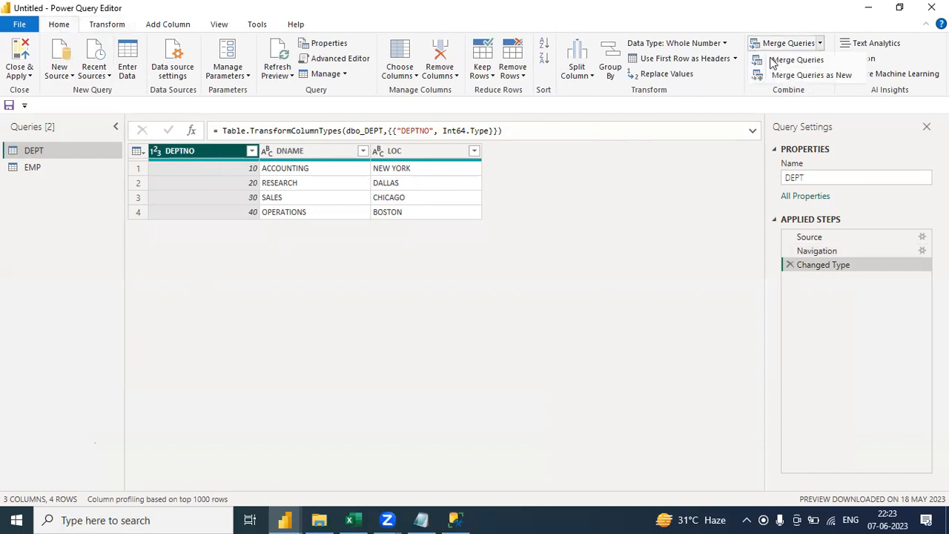
click(813, 77)
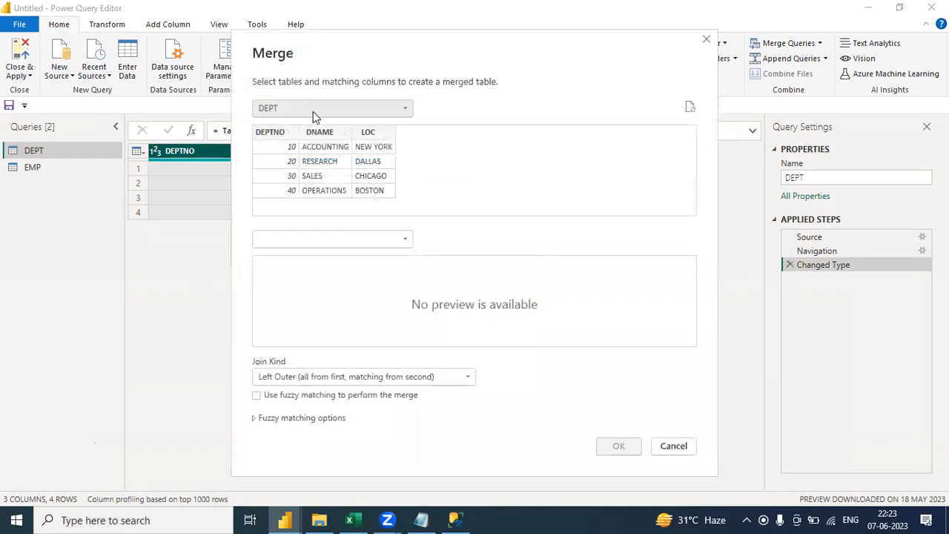
click(313, 109)
click(272, 135)
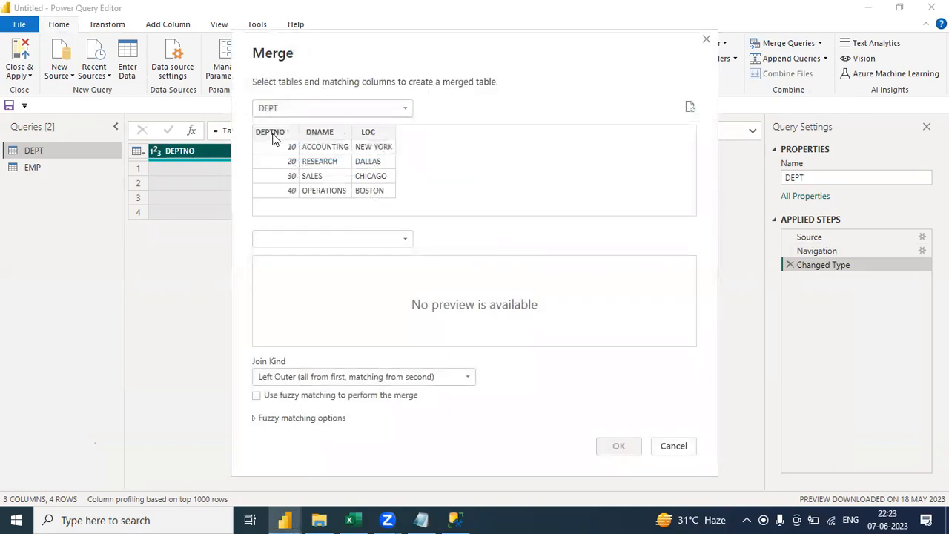
click(321, 241)
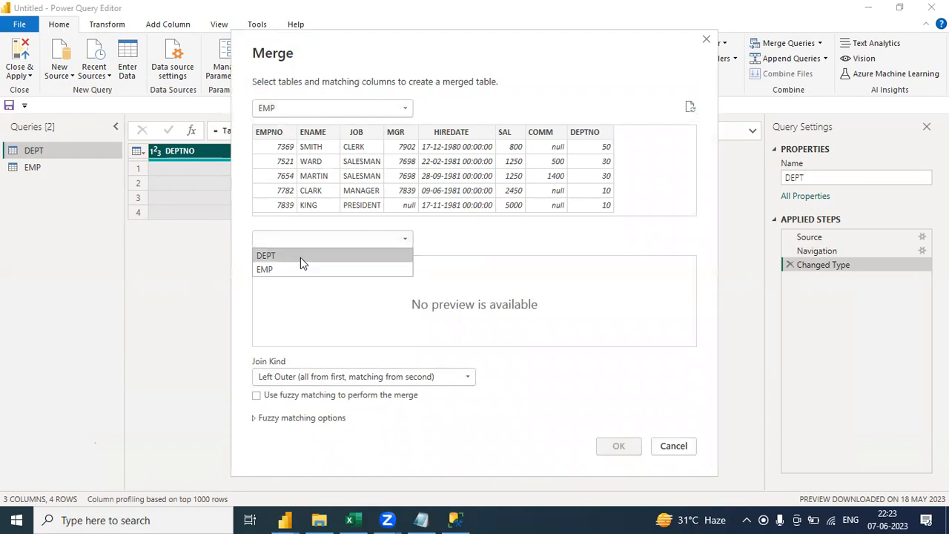
click(298, 257)
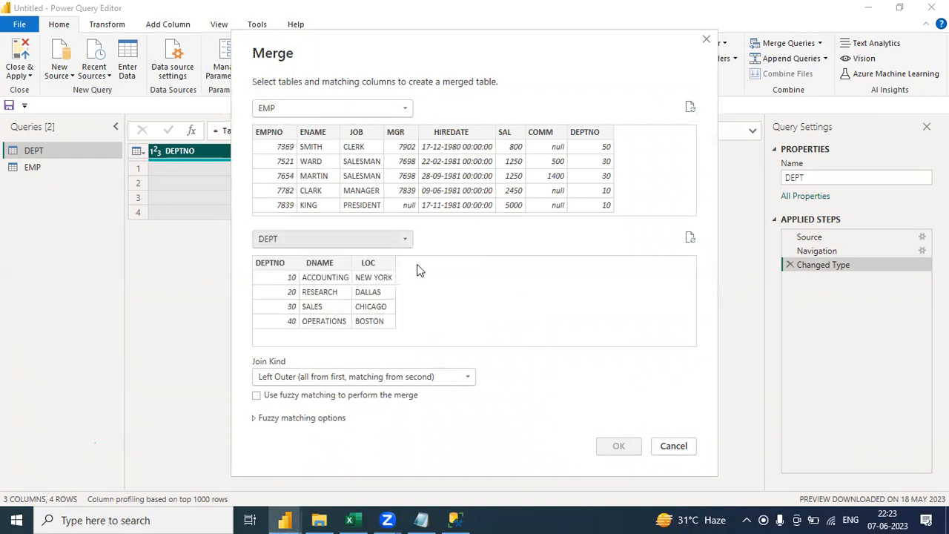
Match the two tables on their DEPTNO columns and create the merged query with an Inner join
click(590, 139)
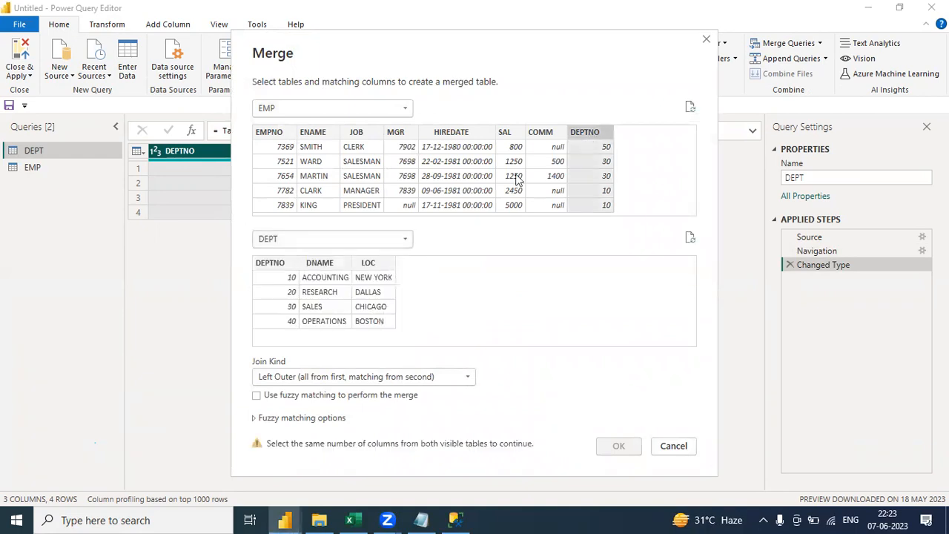
click(269, 264)
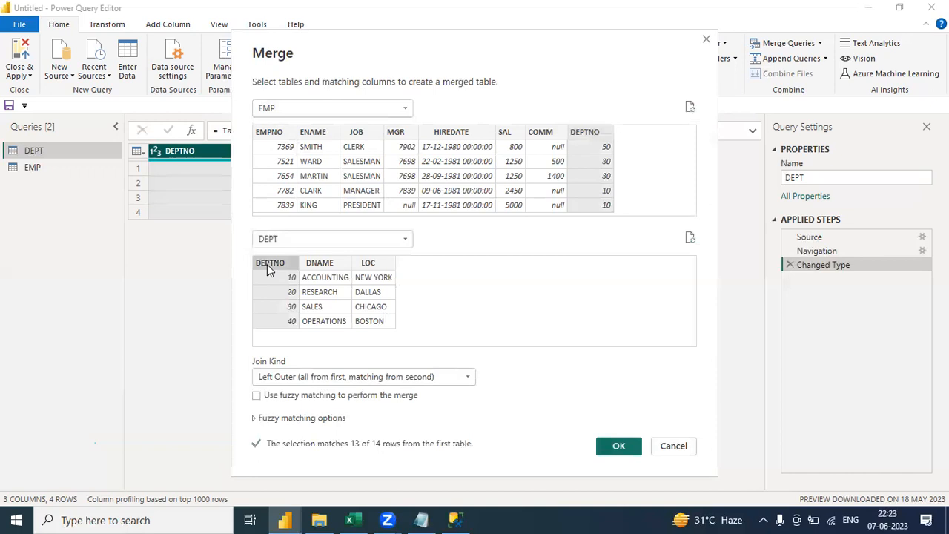
click(311, 377)
click(297, 435)
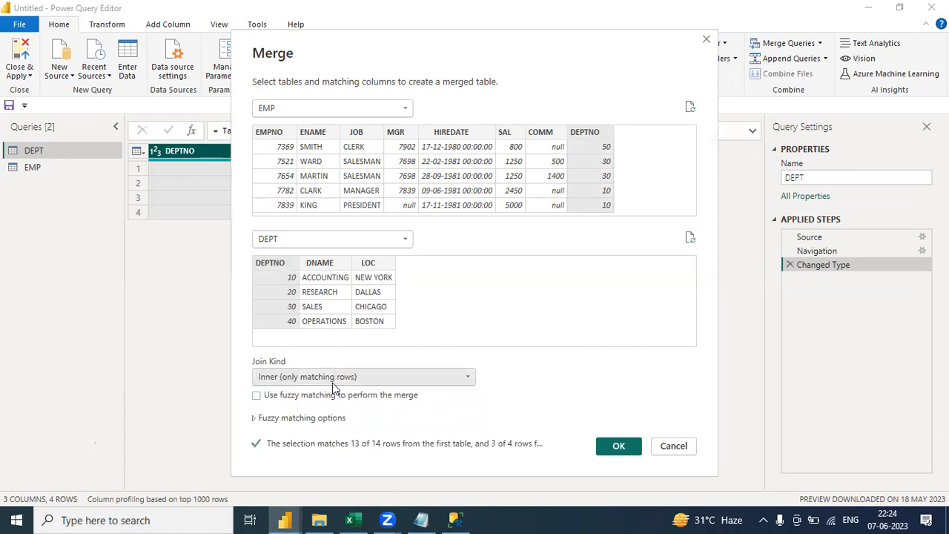
click(614, 445)
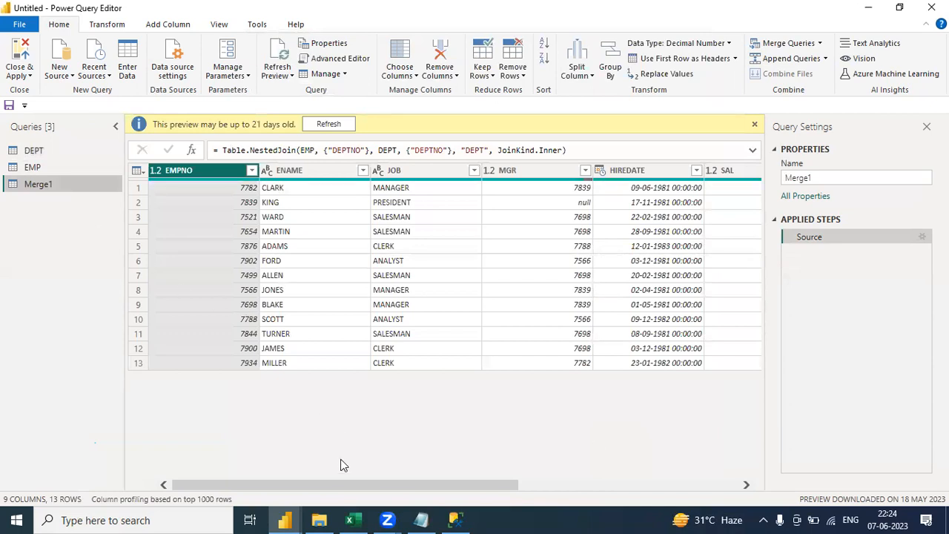
Expand the merged query's DEPT column into DEPTNO, DNAME and LOC, keeping the original column name as prefix
drag(341, 486, 575, 480)
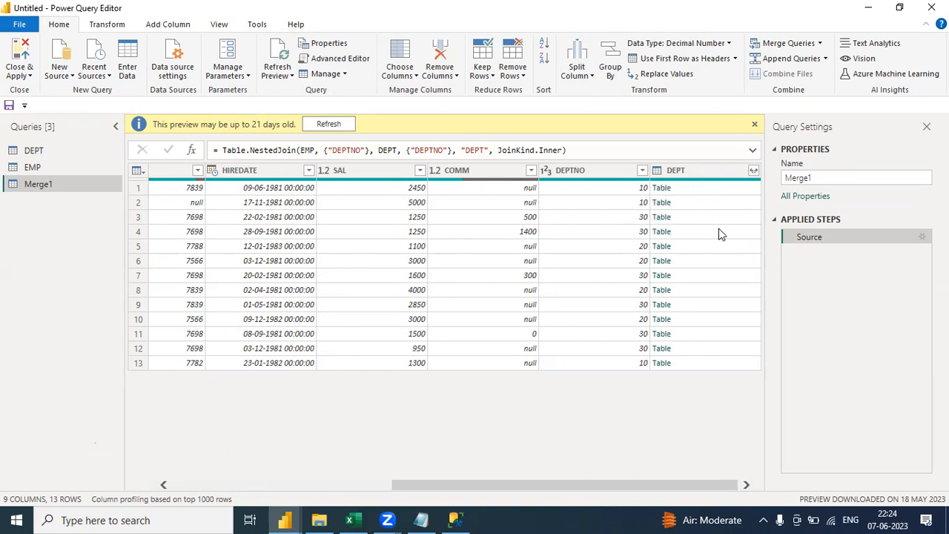
click(753, 172)
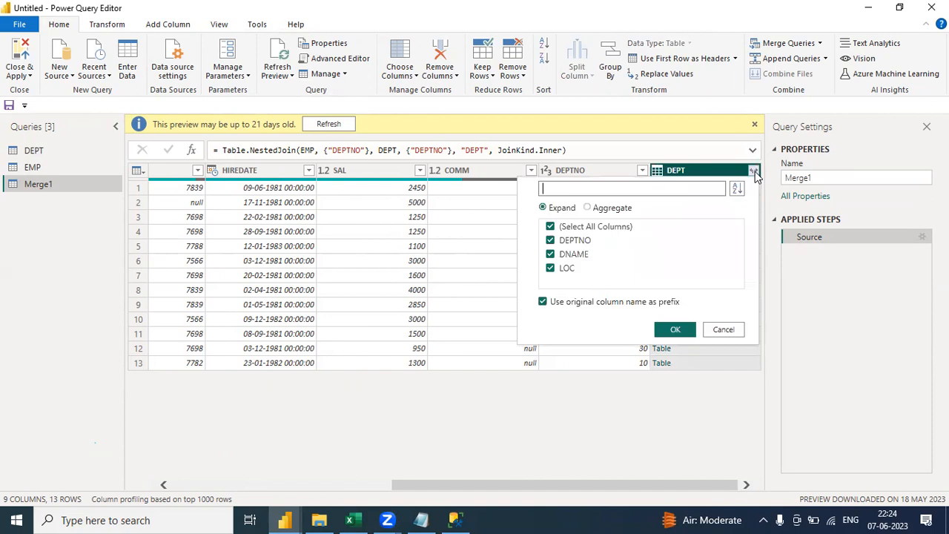
click(550, 227)
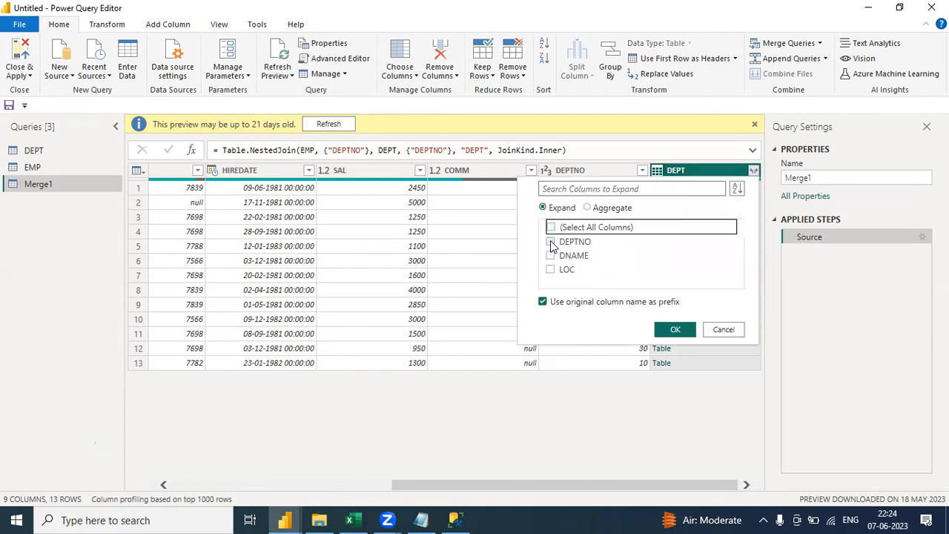
click(551, 227)
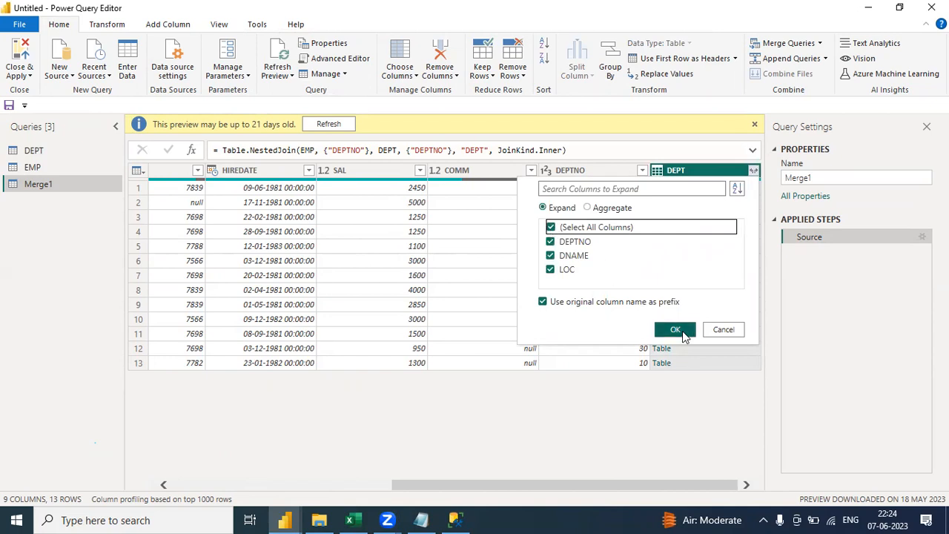
click(682, 331)
drag(603, 486, 733, 489)
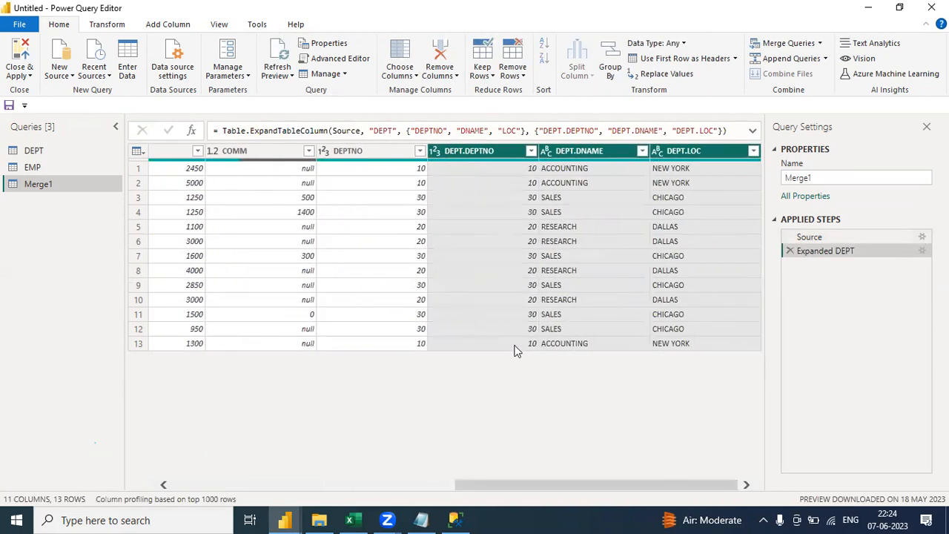
click(385, 169)
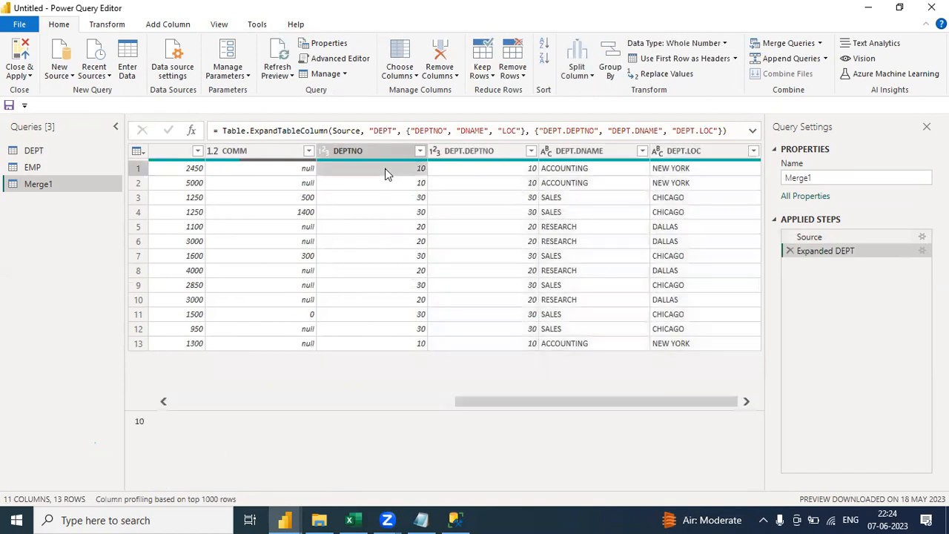
click(485, 170)
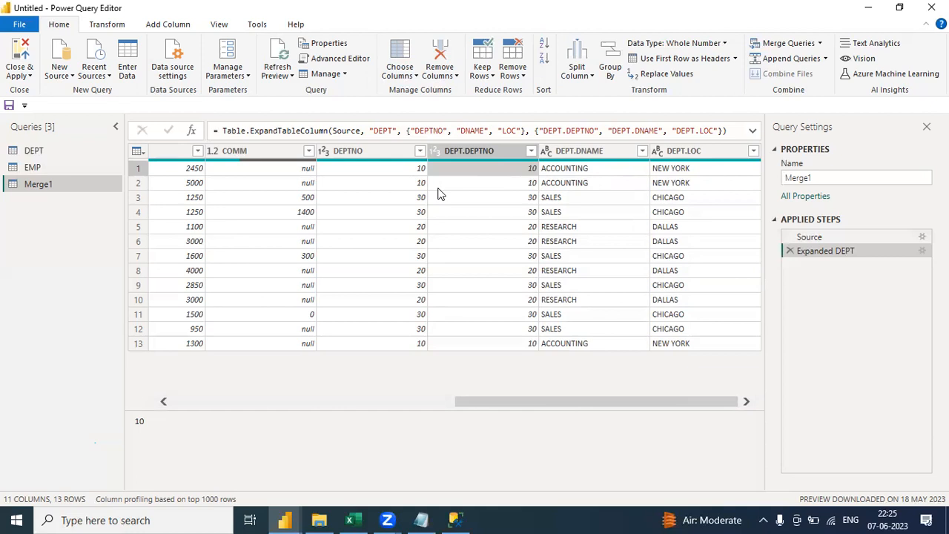
Keep only the EMPNO, ENAME, JOB, HIREDATE, SAL, DEPT.DNAME and DEPT.LOC columns in the merged query
click(415, 76)
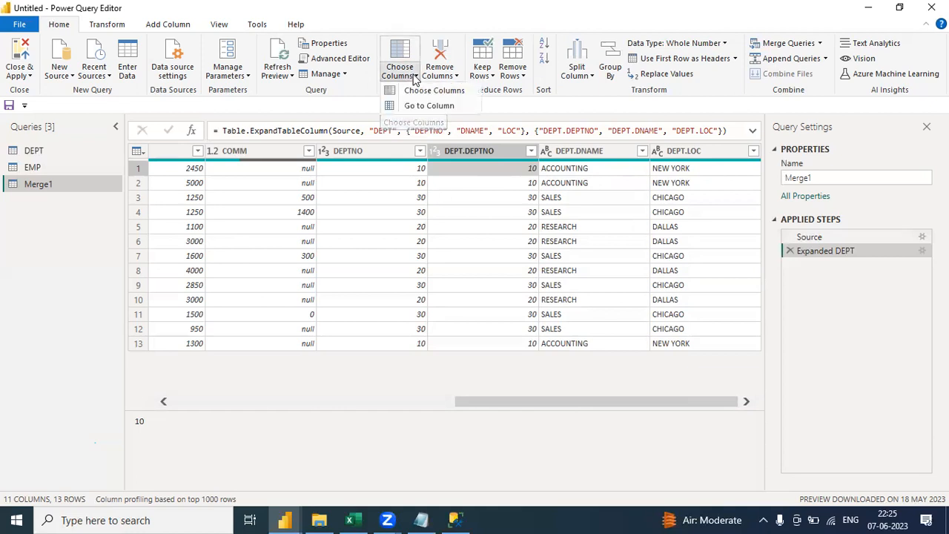
click(417, 89)
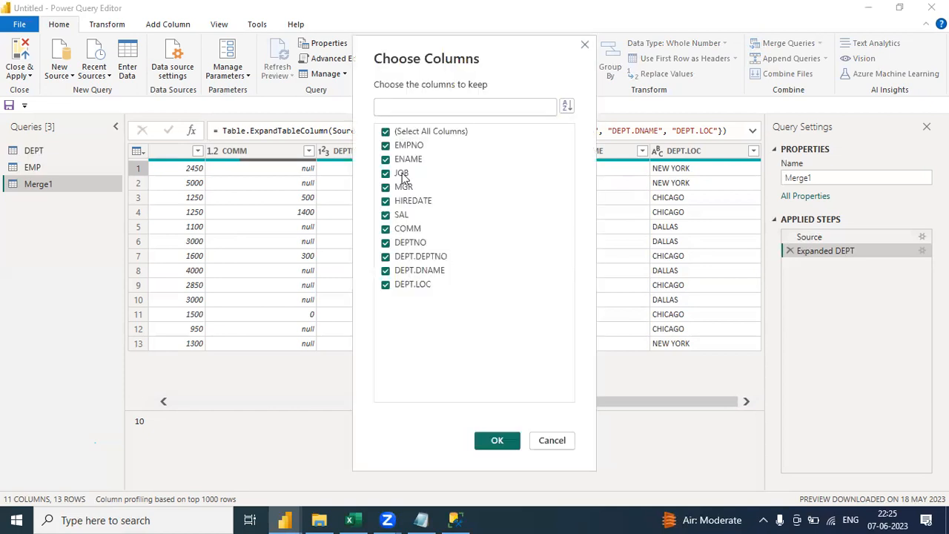
click(386, 132)
click(386, 145)
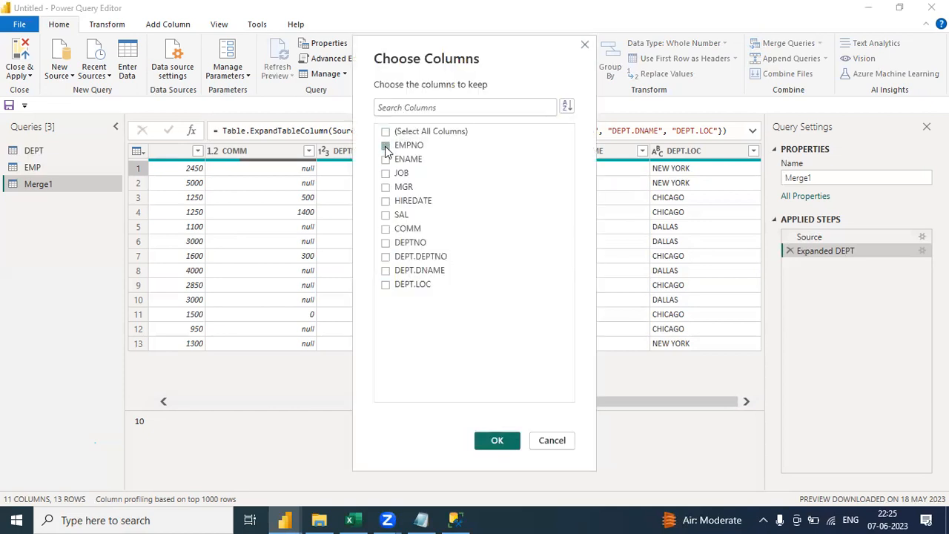
click(386, 160)
click(386, 172)
click(385, 201)
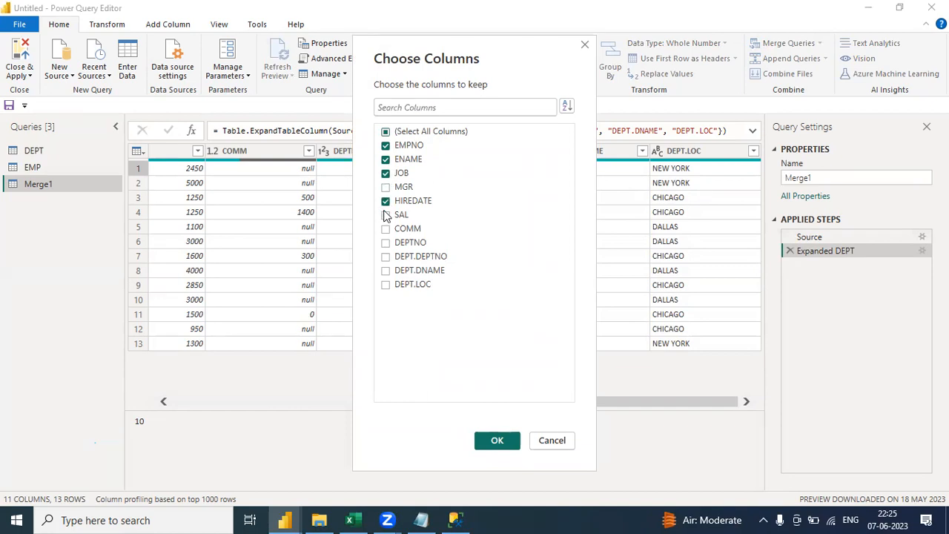
click(386, 215)
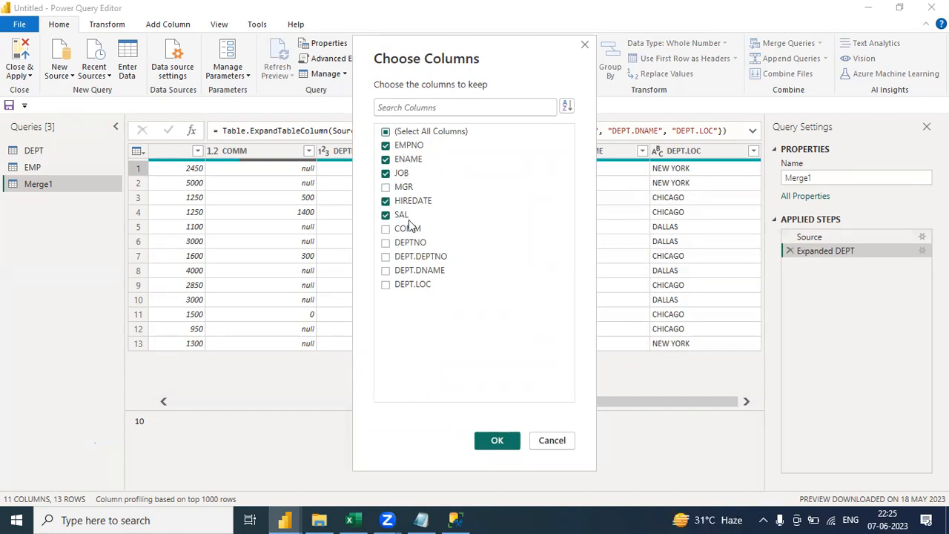
click(386, 270)
click(386, 285)
click(495, 440)
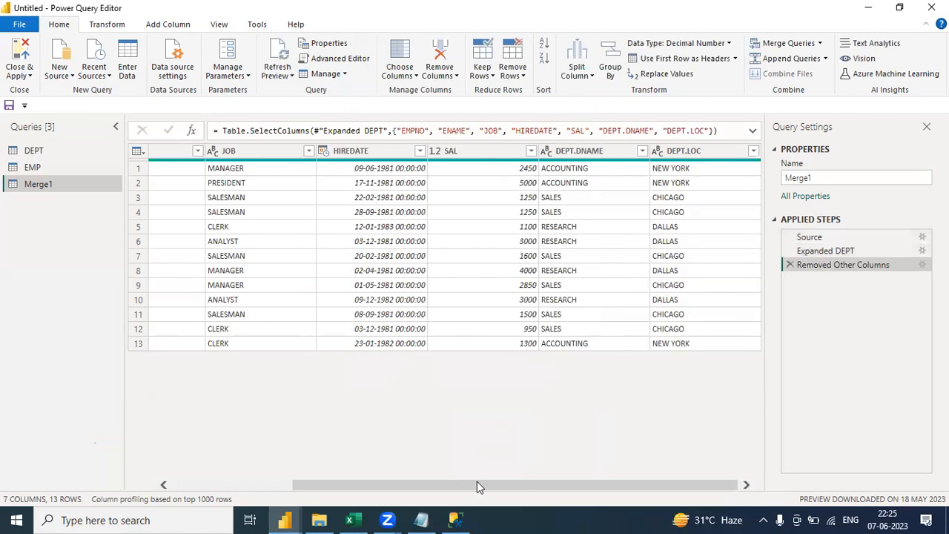
Look across the reduced columns and delete the Removed Other Columns step from the merged query
drag(335, 482, 500, 492)
drag(583, 484, 713, 486)
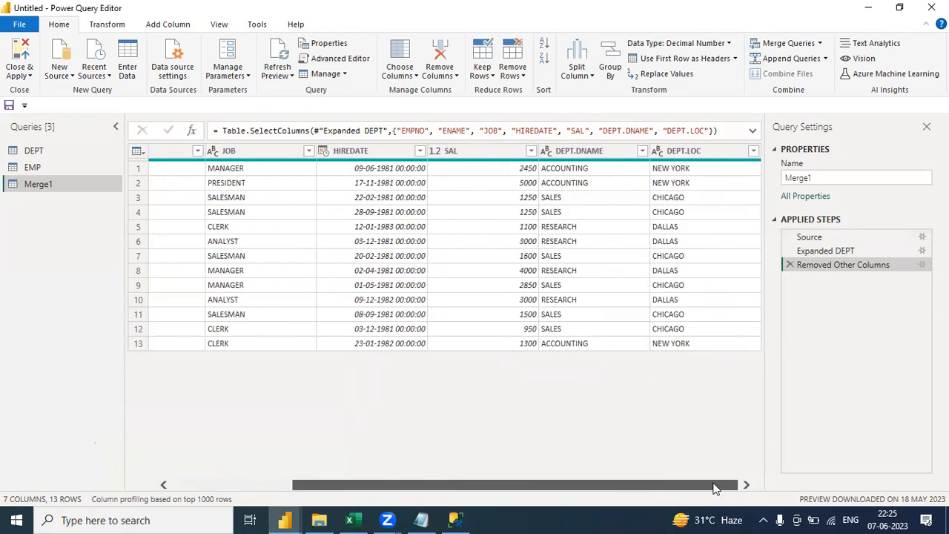
click(791, 265)
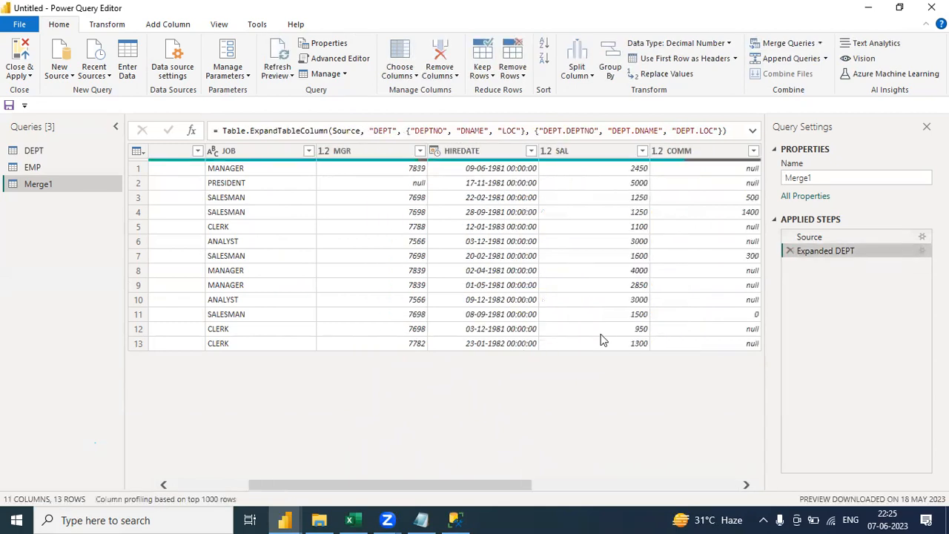
drag(497, 485, 415, 486)
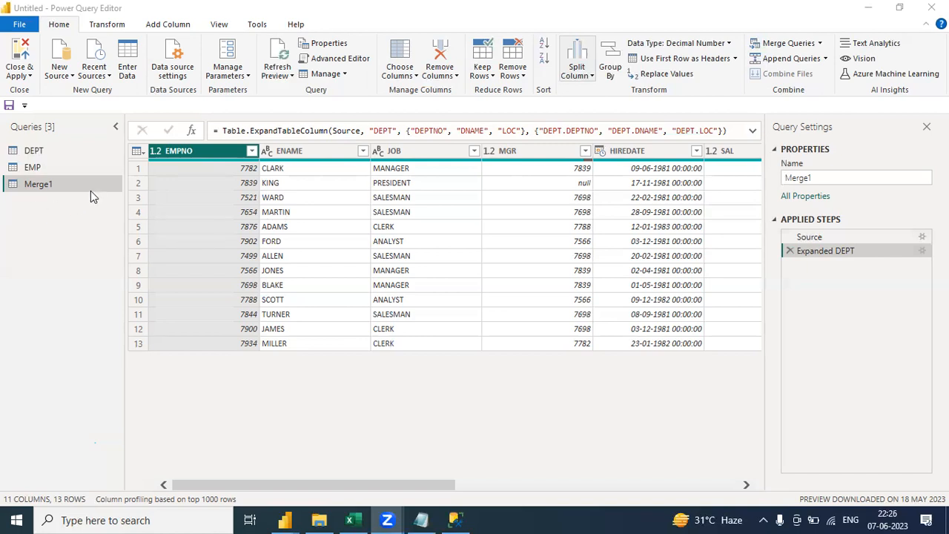
Rename the merged query as Emp-Dept-Inner
click(826, 179)
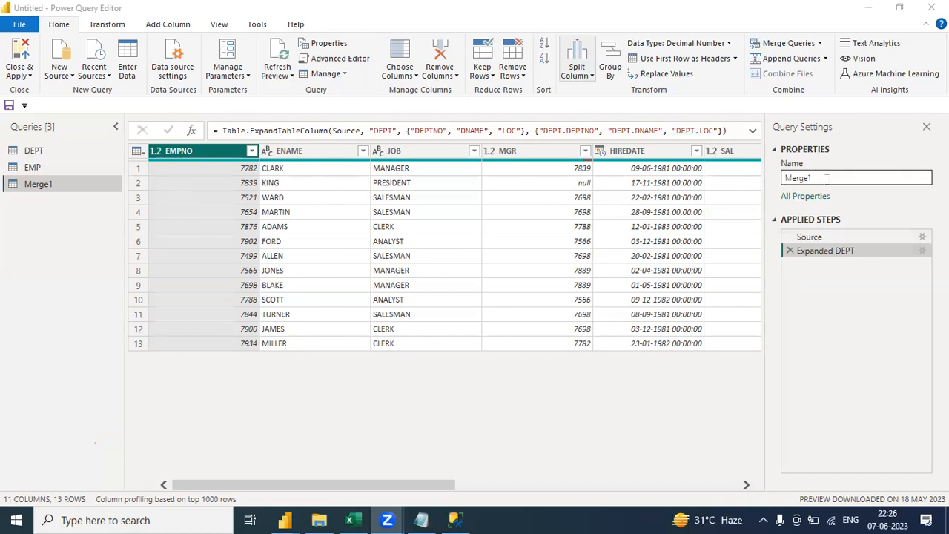
click(828, 178)
text(E)
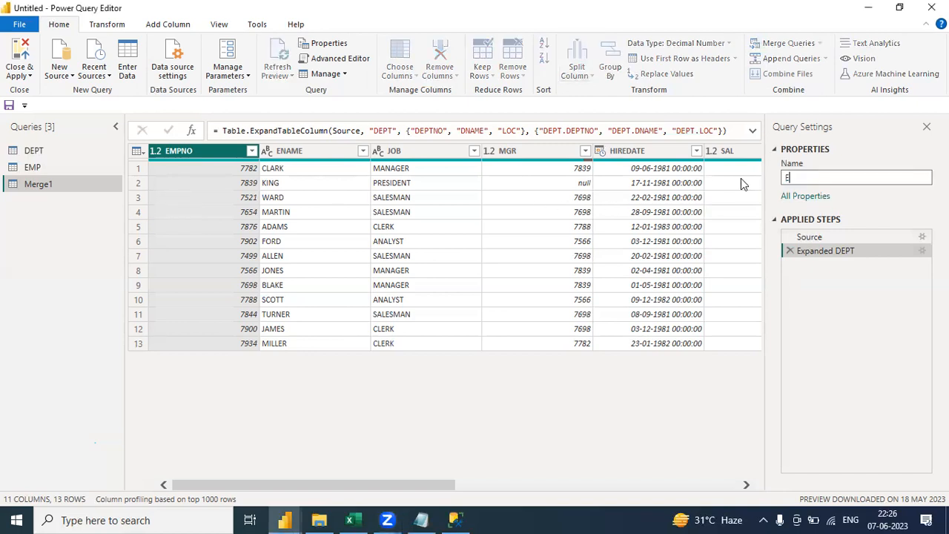
text(mp-Dept-Inner)
key(Return)
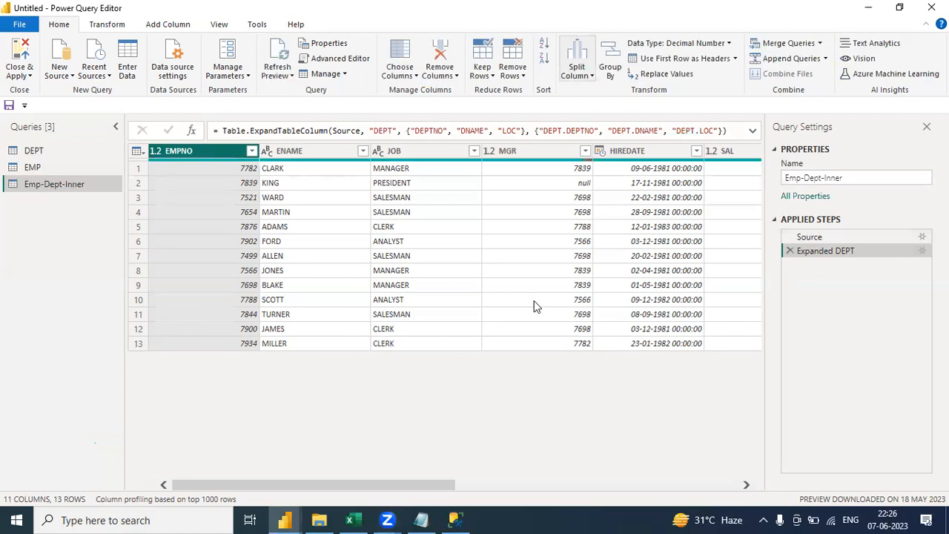
Switch to Notepad and review the numbered list of join types and the Emp and Dept column notes
drag(440, 484, 570, 508)
drag(407, 517, 237, 518)
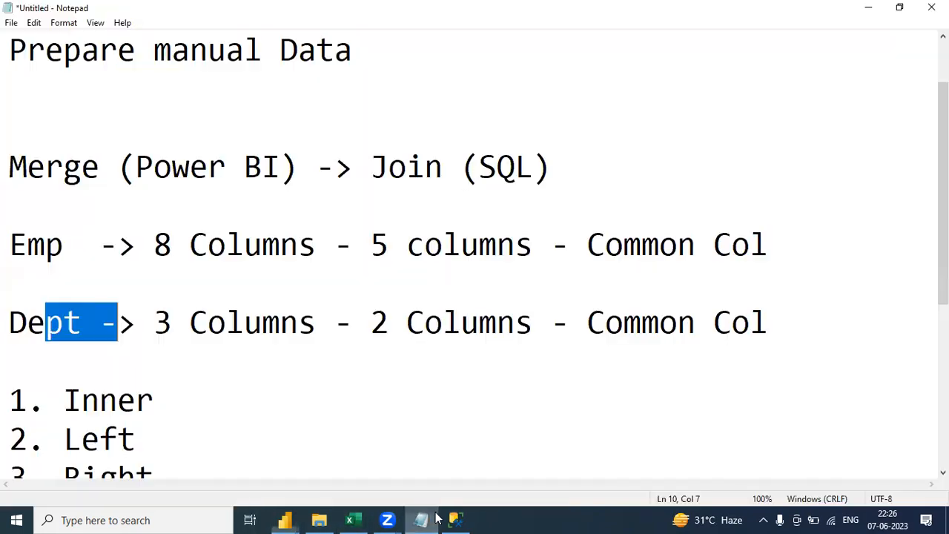
click(420, 519)
click(207, 407)
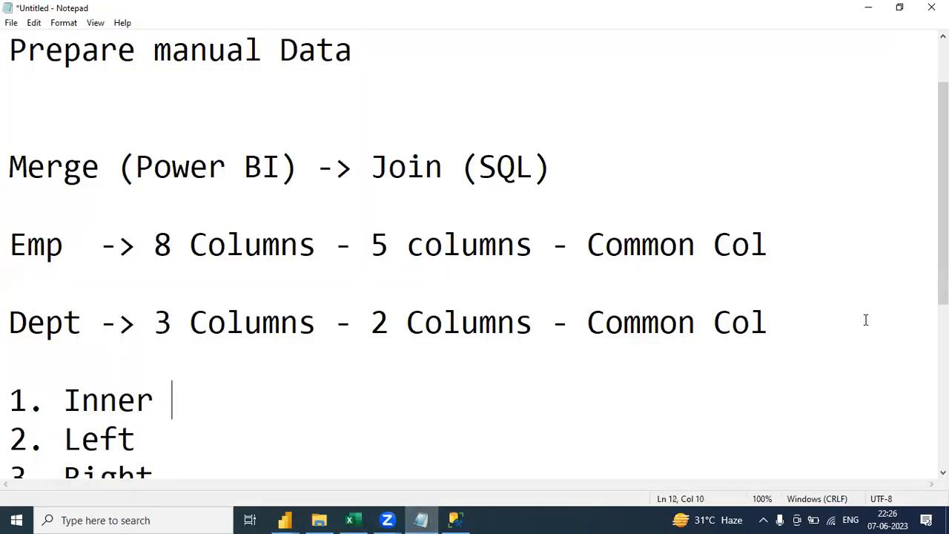
drag(943, 222, 943, 325)
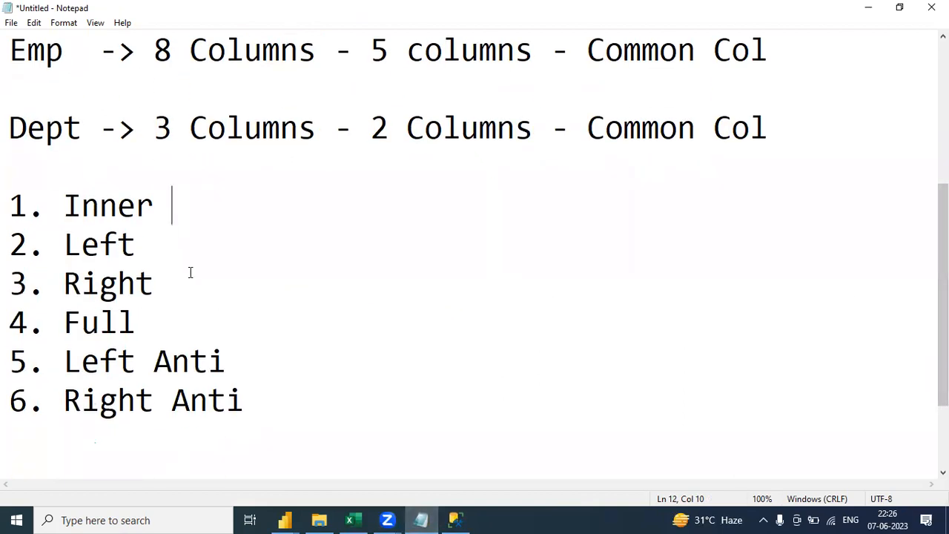
click(191, 241)
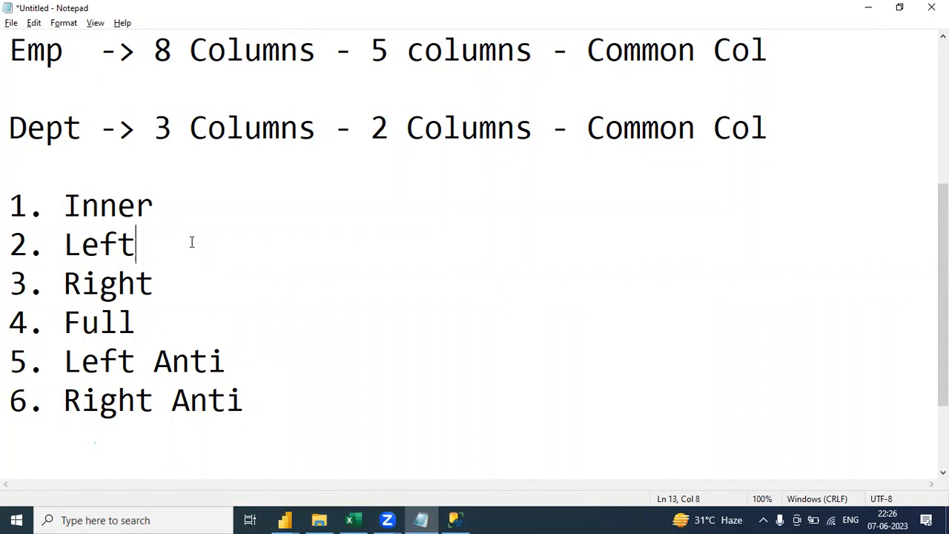
key(alt+Tab)
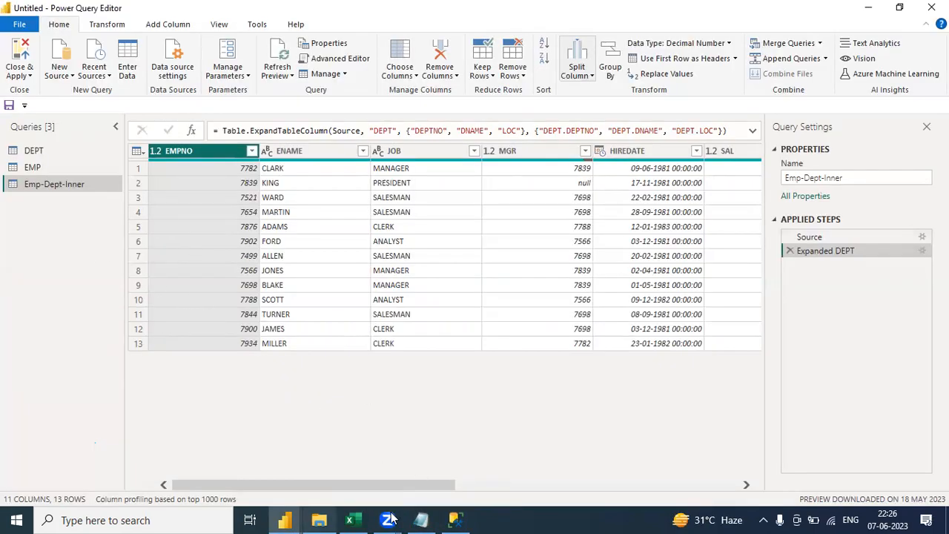
click(420, 520)
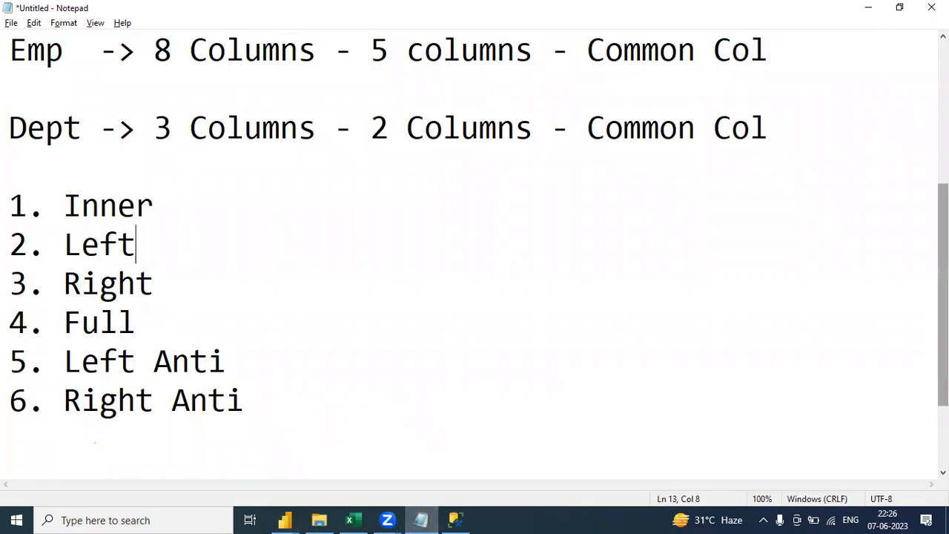
scroll(474, 252, up, 1)
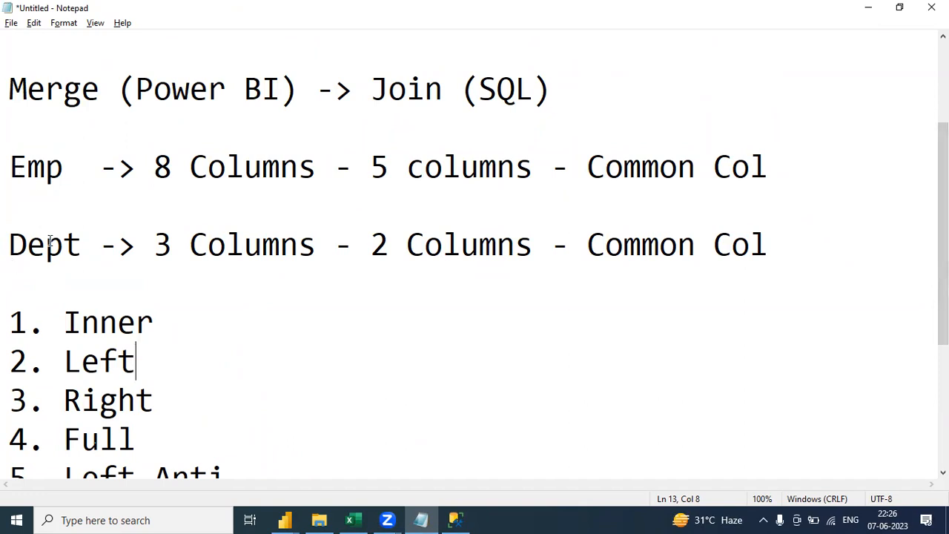
Add the word Left between the Emp and Dept notes and review the list of join types
click(34, 216)
text(Left)
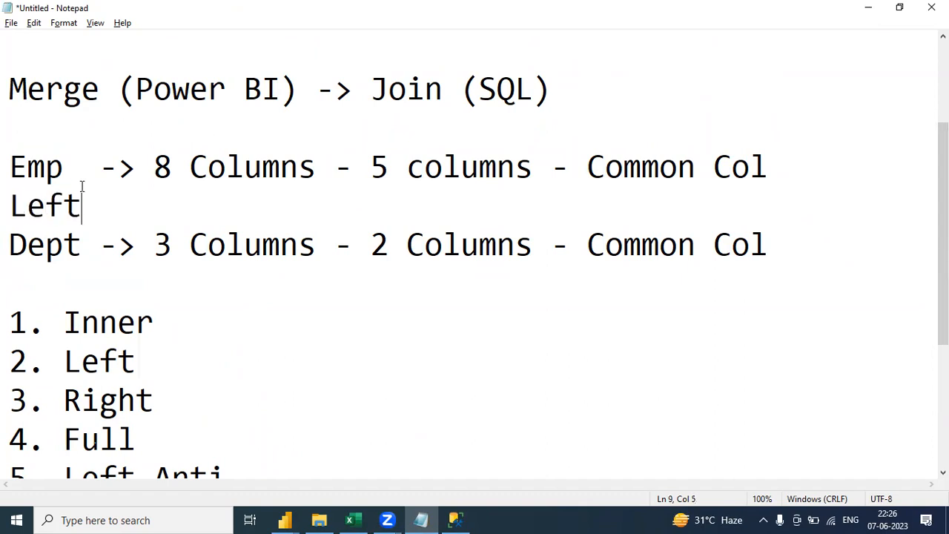
drag(83, 196, 7, 189)
drag(74, 161, 6, 163)
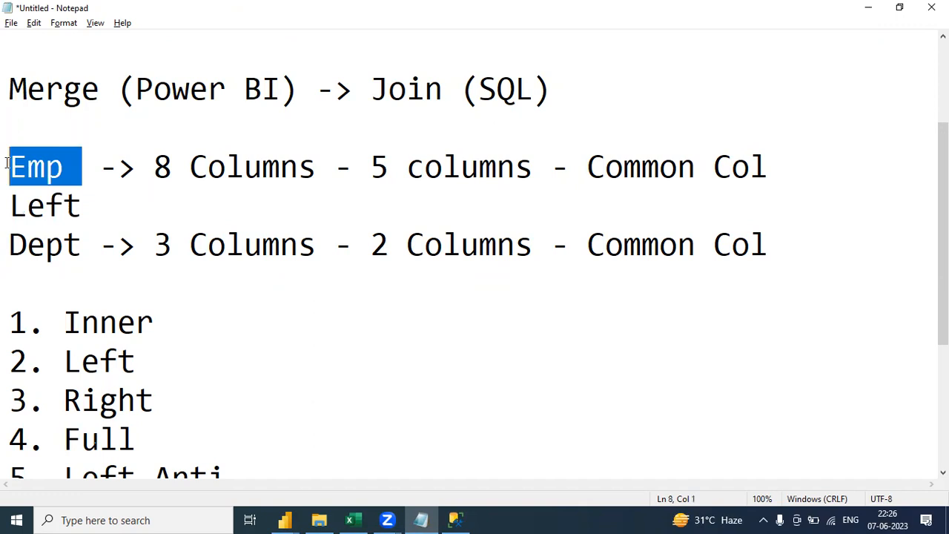
click(81, 201)
drag(87, 203, 7, 206)
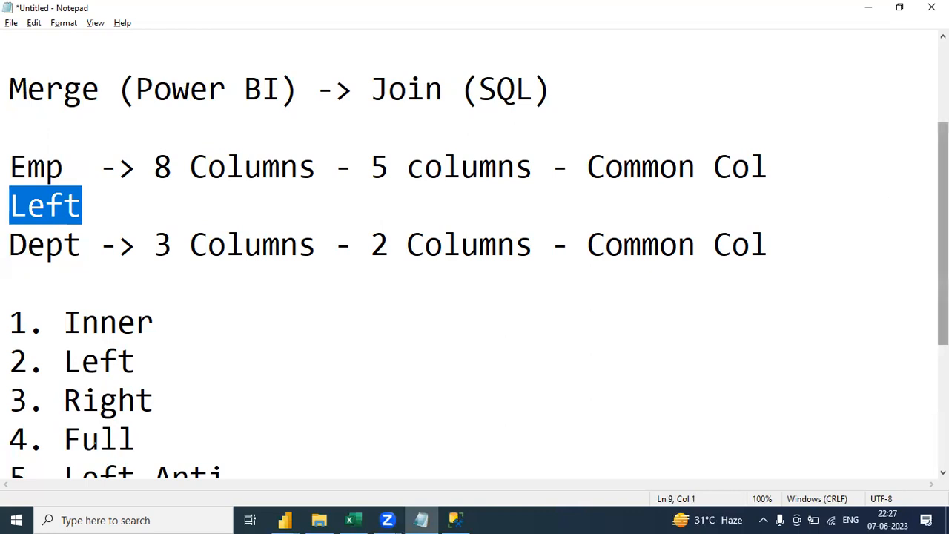
drag(943, 259, 943, 319)
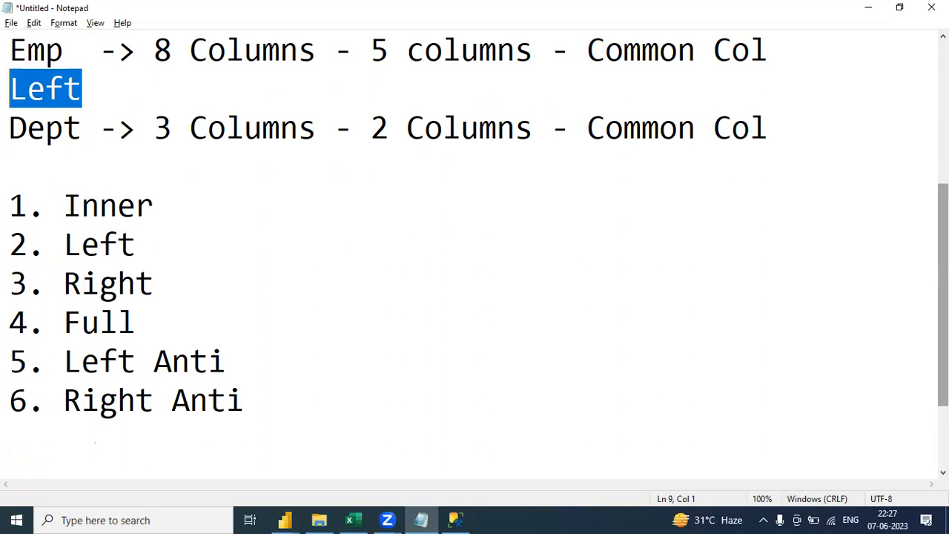
Switch to the Excel Merge workbook and compare Emp's Dept values with Dept's Deptno values and the inner join result
click(362, 519)
click(257, 302)
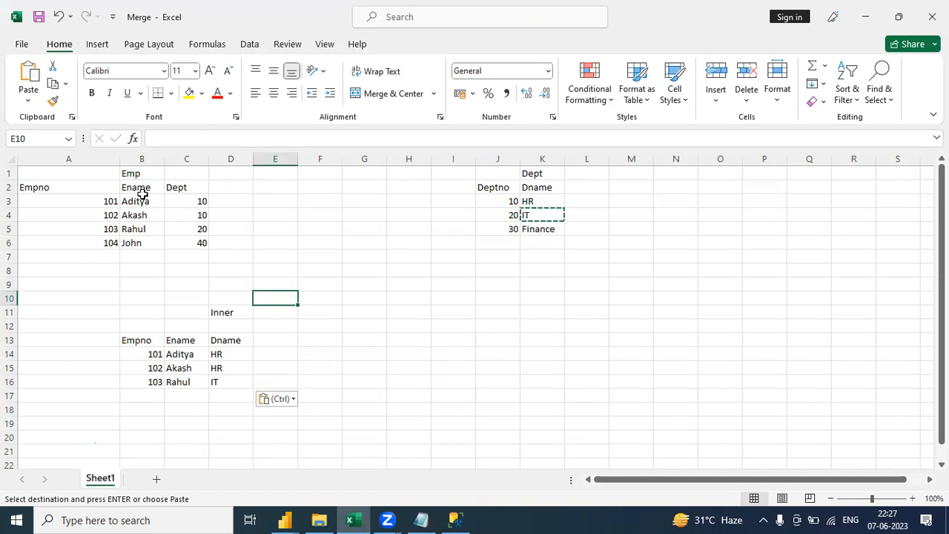
click(180, 229)
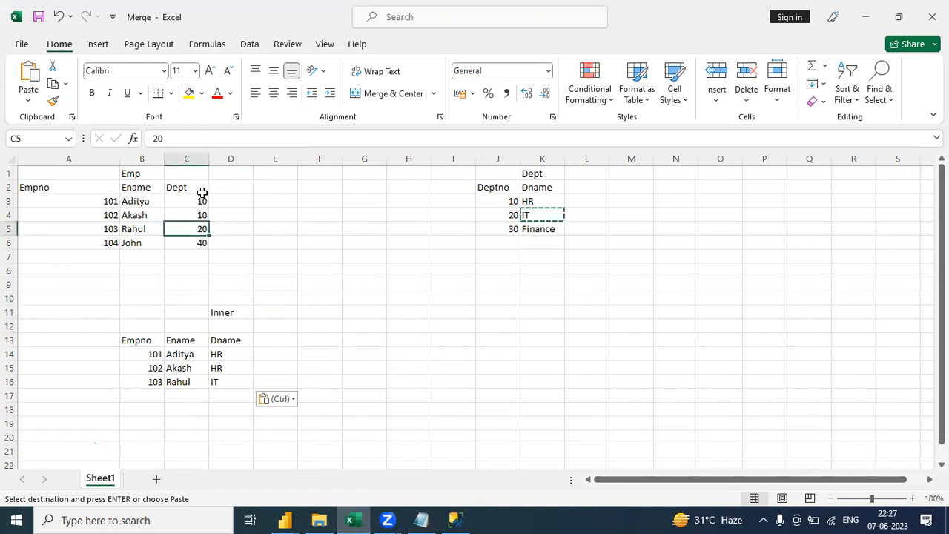
drag(200, 196, 500, 216)
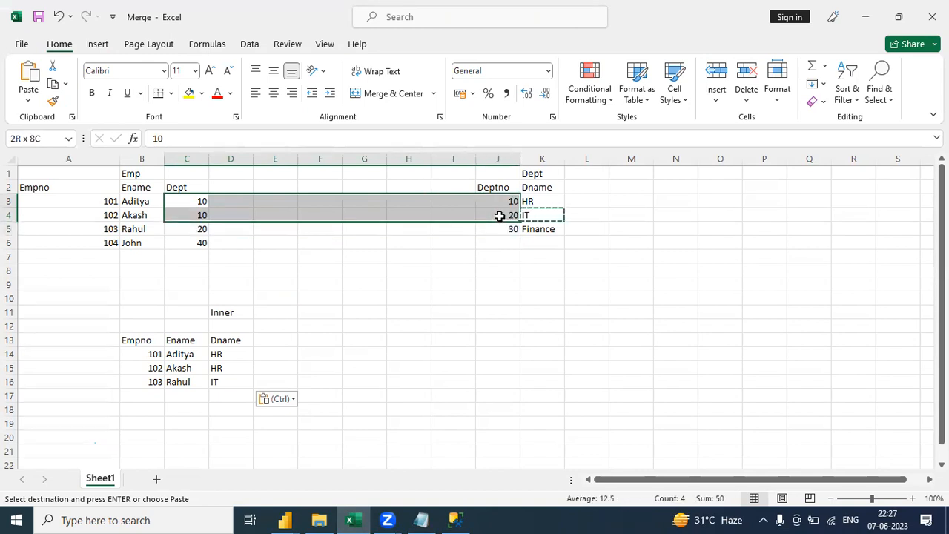
click(194, 242)
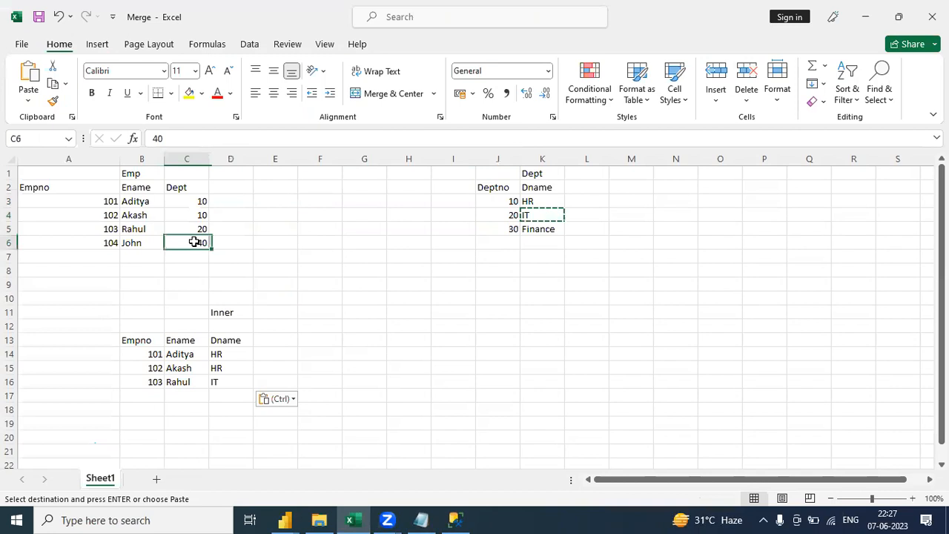
click(277, 293)
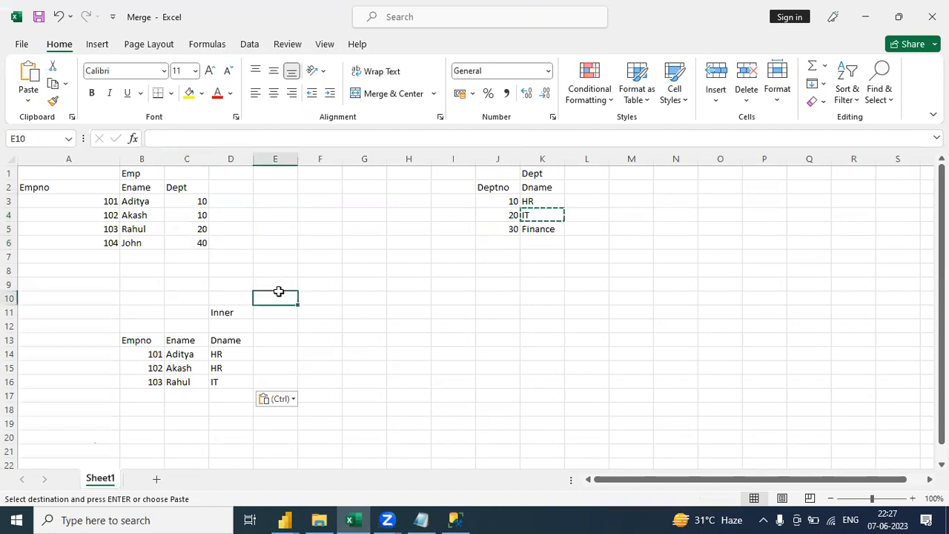
drag(151, 353, 213, 379)
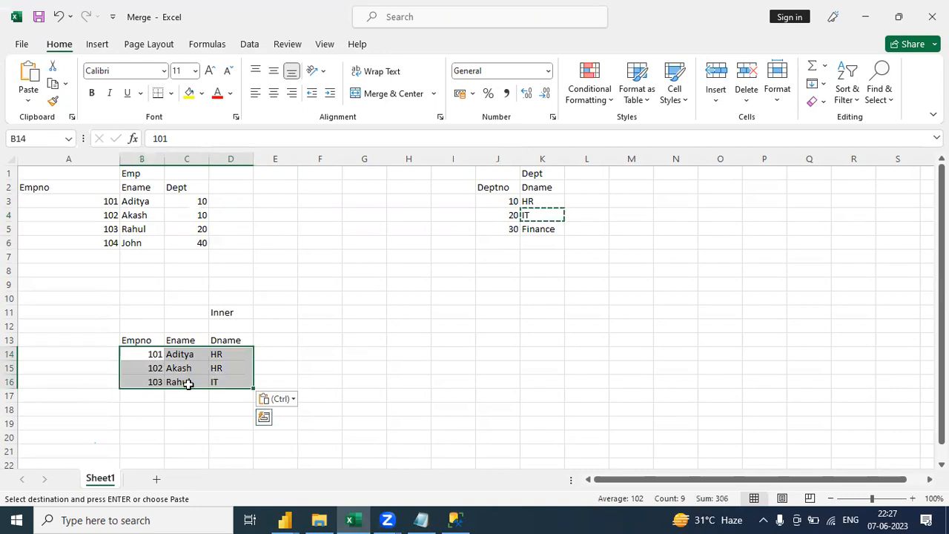
Add a row for employee 104 below the join result, with the employee's name and null as Dname
click(144, 394)
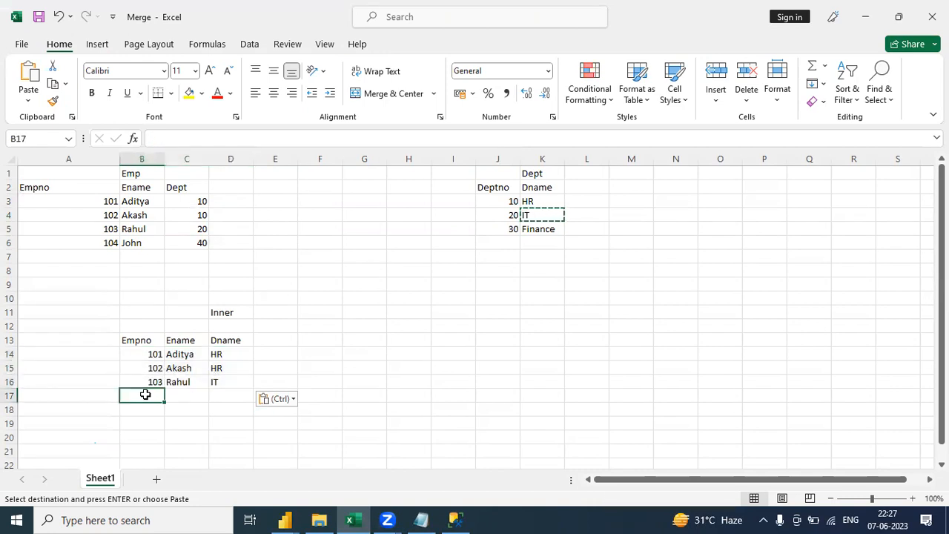
text(104)
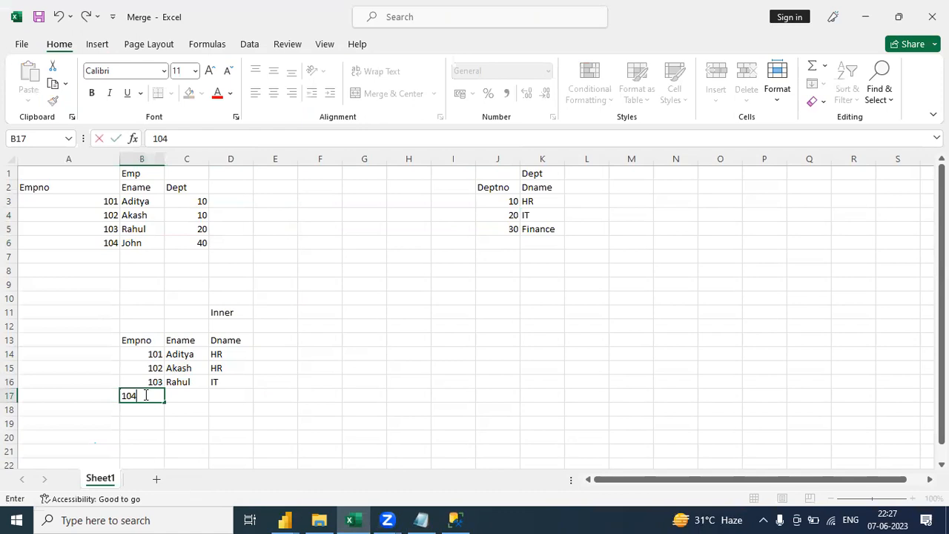
click(192, 399)
text(John)
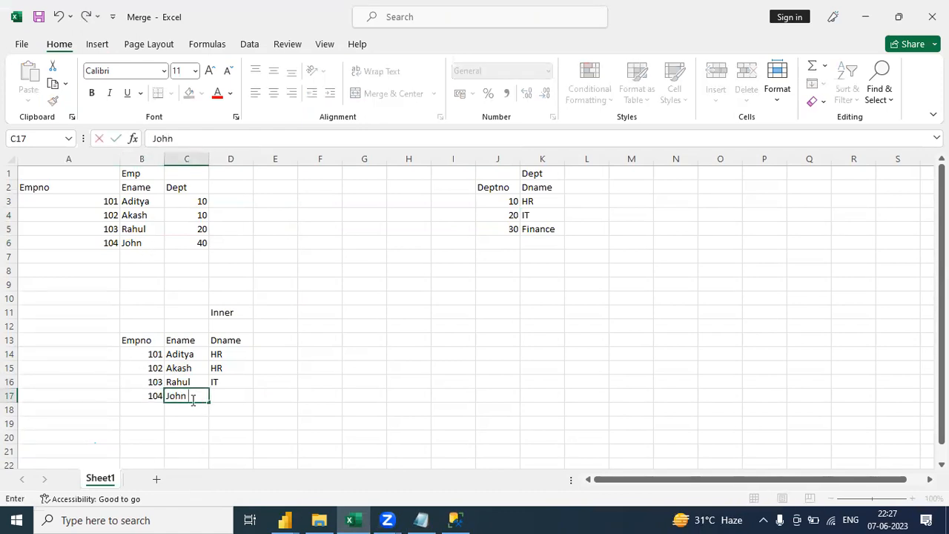
click(228, 396)
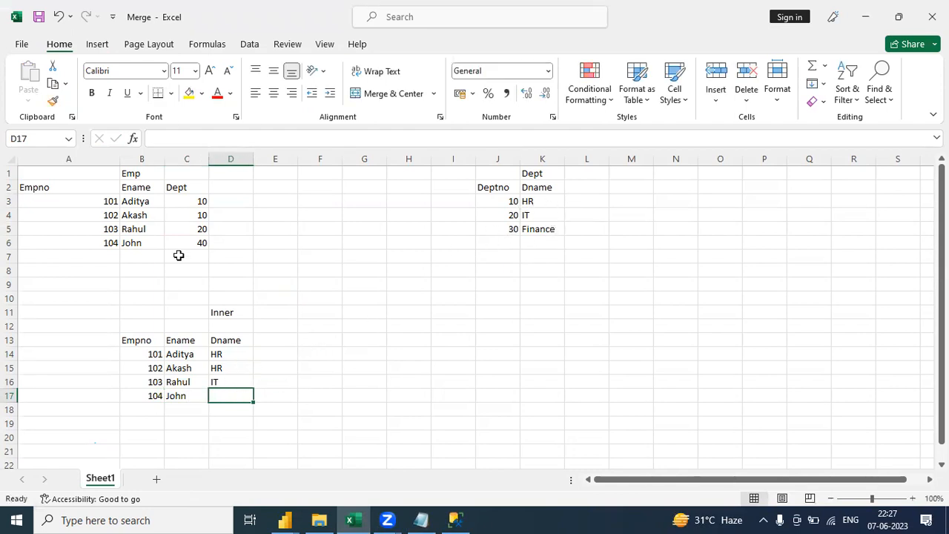
text(null)
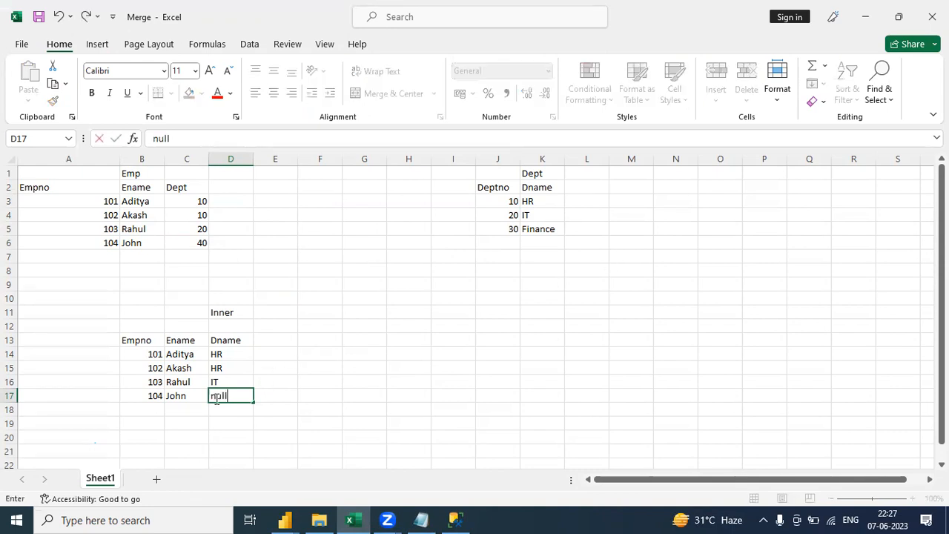
click(320, 415)
Replace the Inner heading above the join result table with left
click(158, 395)
drag(158, 395, 218, 394)
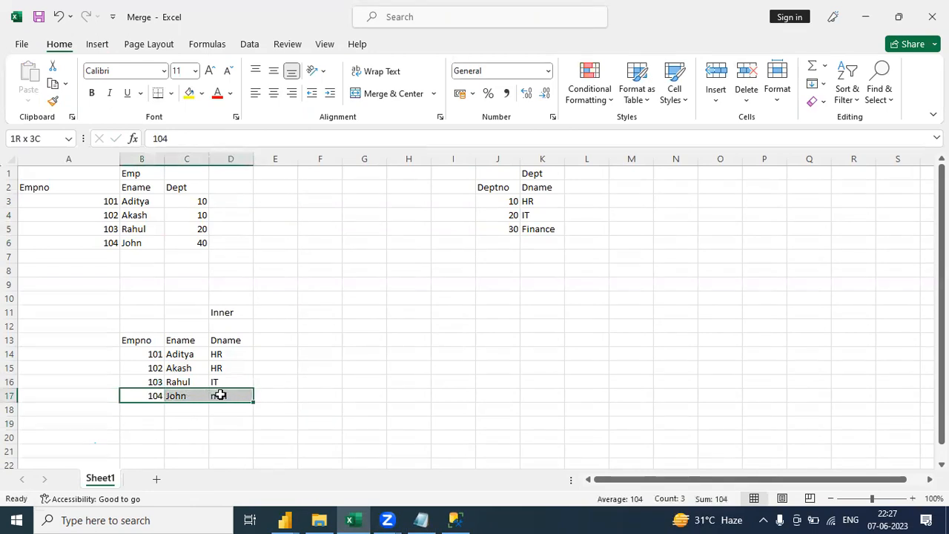
double_click(238, 312)
drag(237, 312, 199, 311)
text(left)
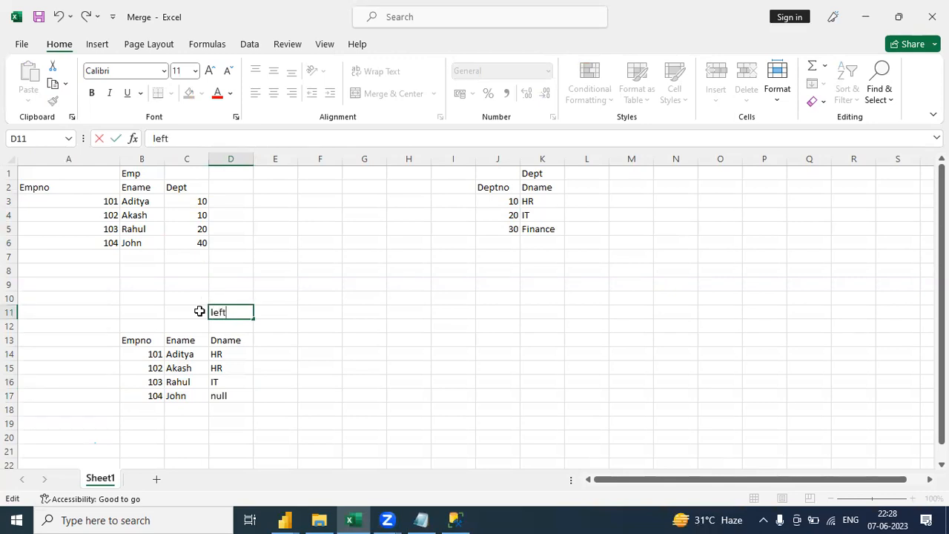
click(305, 366)
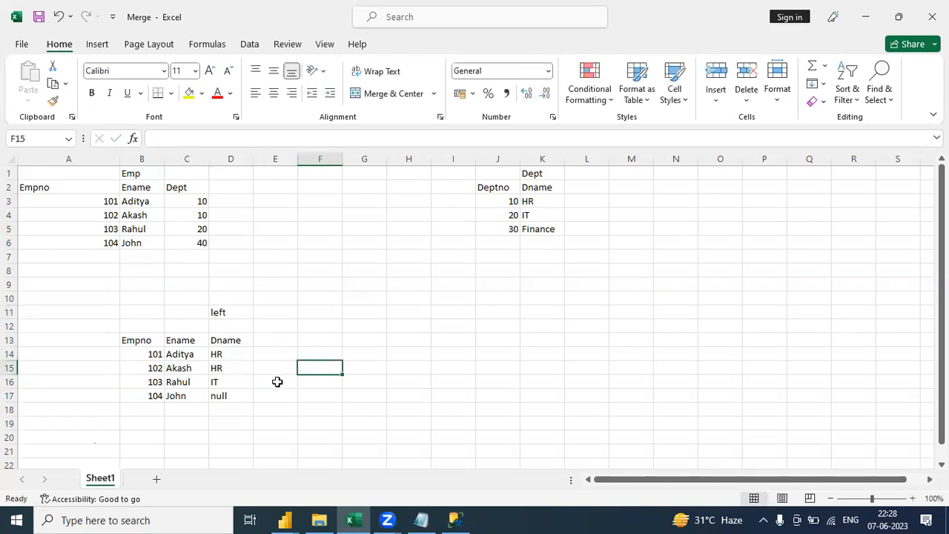
Compare the department numbers of both tables with the Dname entry in the last row of the left join result
click(182, 201)
drag(182, 200, 488, 223)
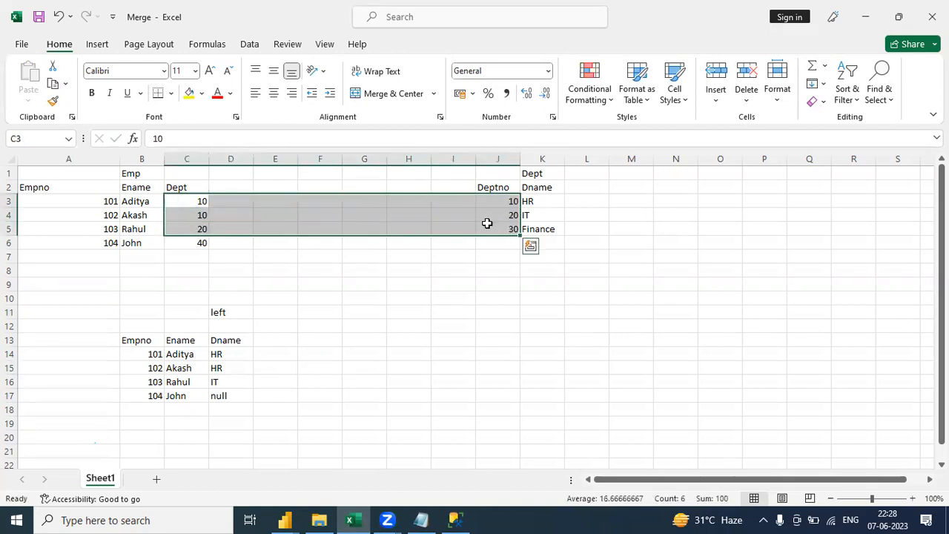
click(247, 247)
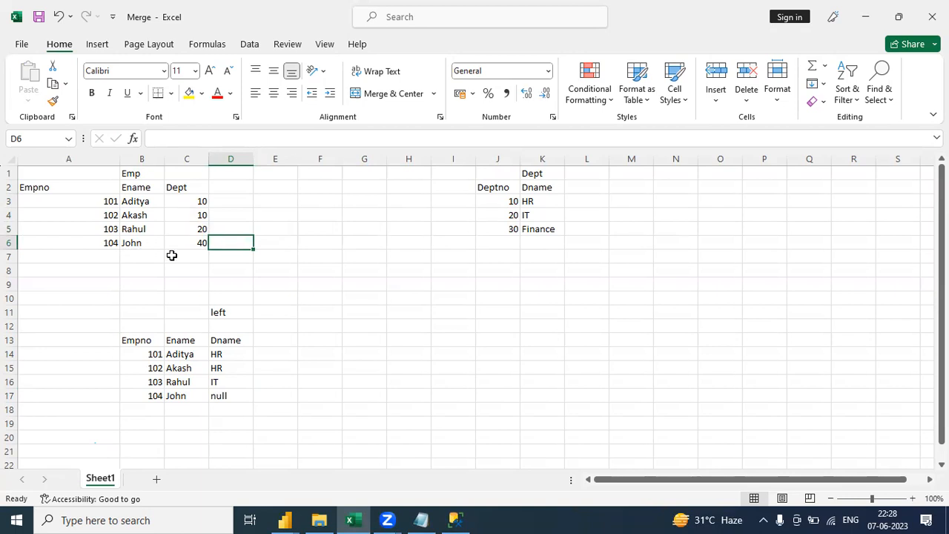
click(238, 399)
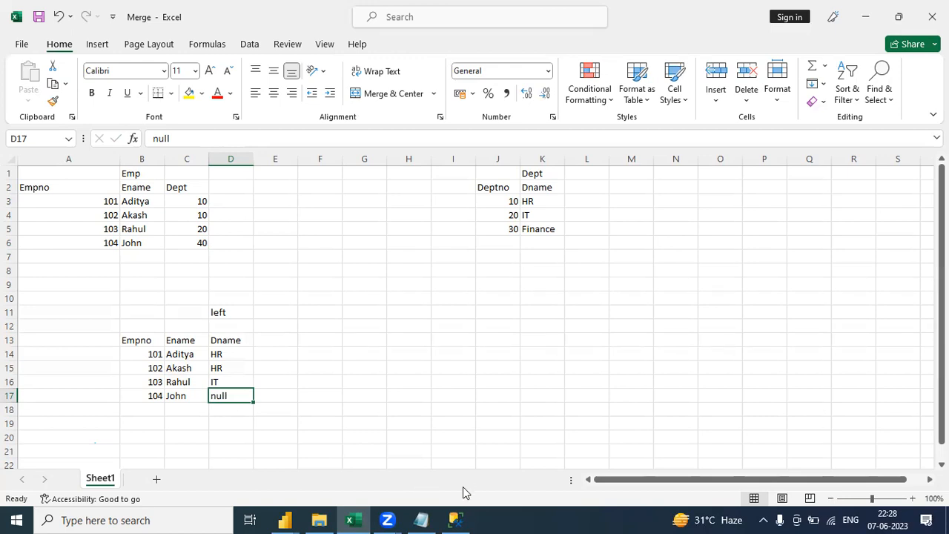
Switch to the Power Query Editor and examine the DEPTNO values in EMP and DEPT and the rows of Emp-Dept-Inner
mouse_move(295, 517)
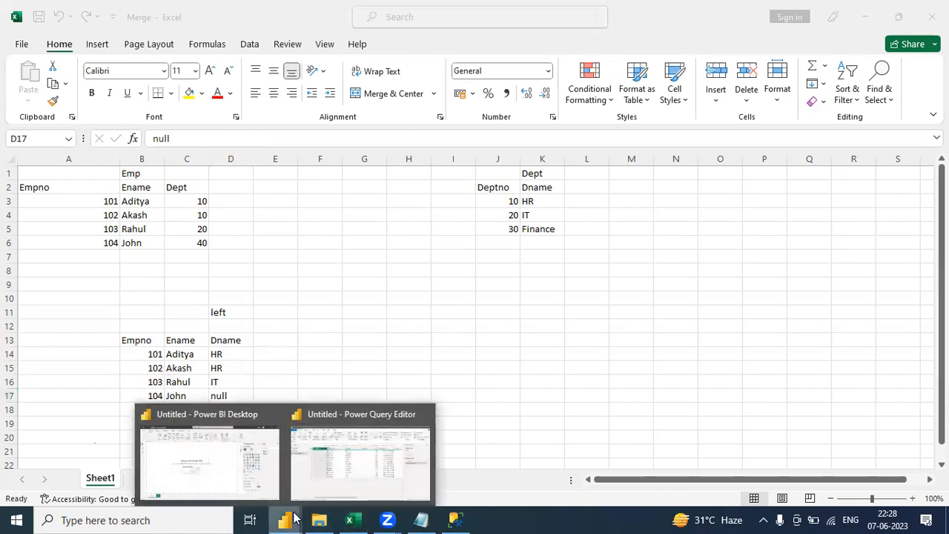
click(383, 460)
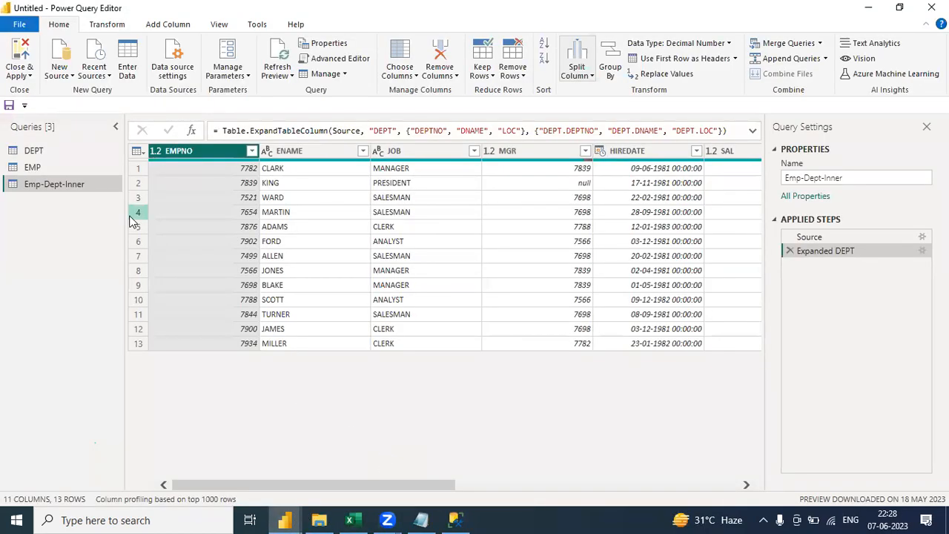
click(27, 168)
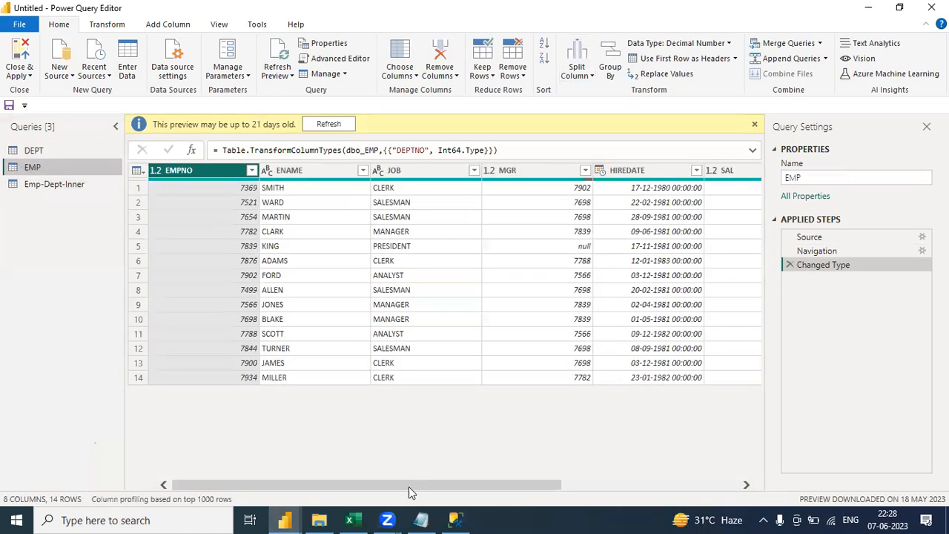
drag(407, 485, 616, 499)
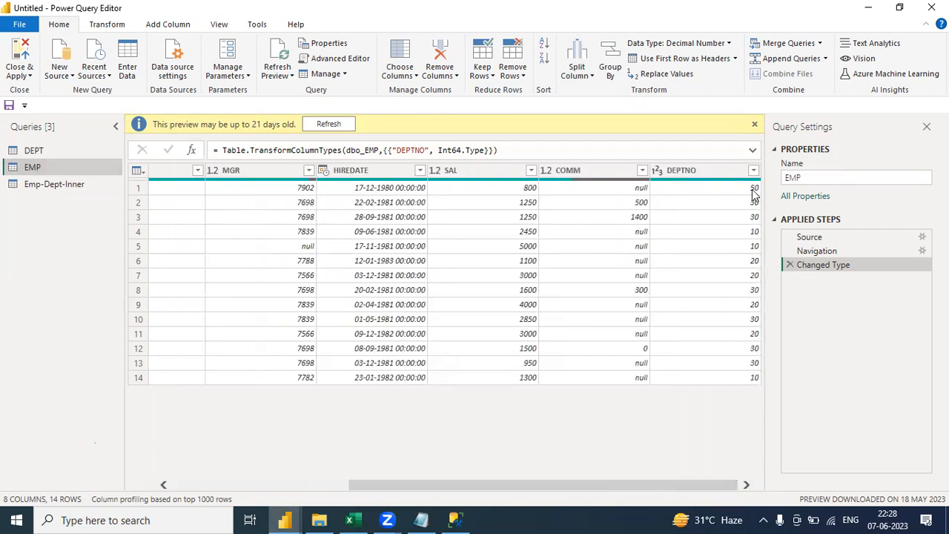
click(38, 151)
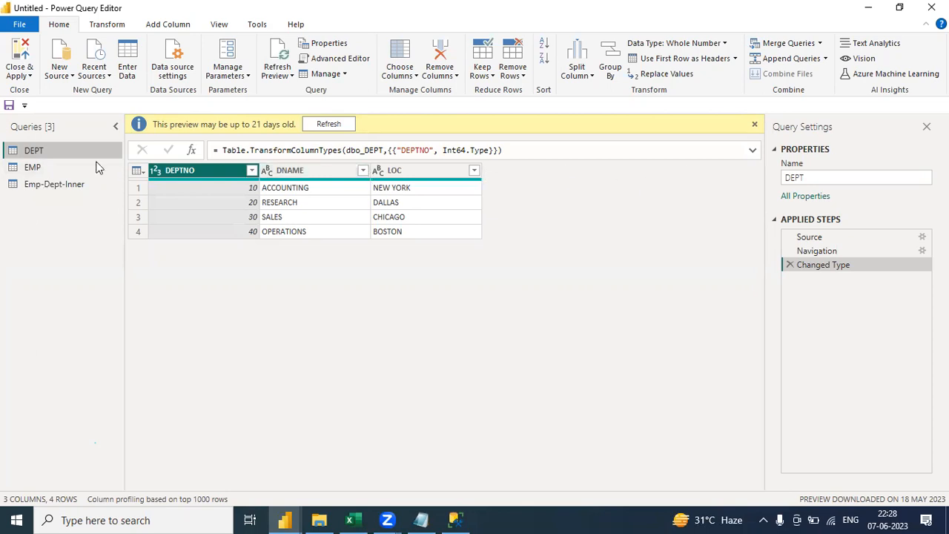
click(40, 172)
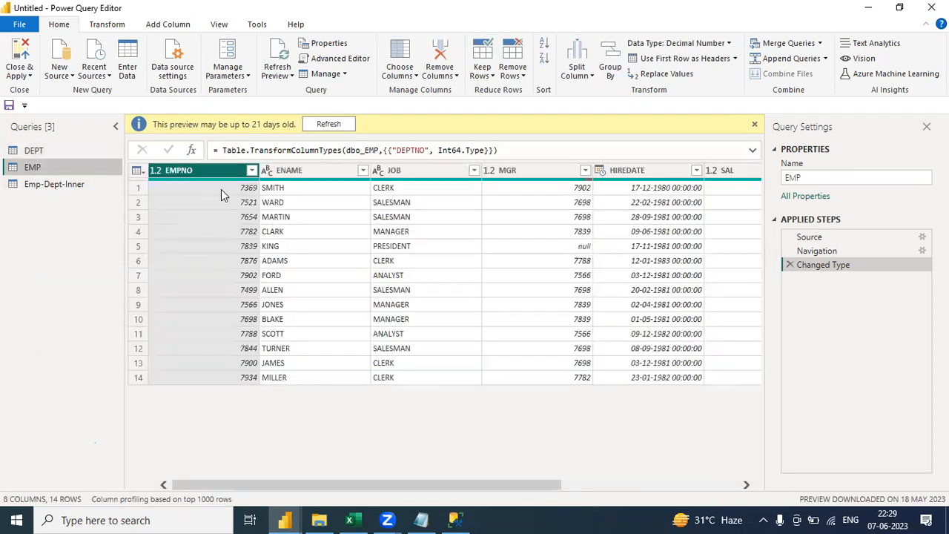
click(34, 152)
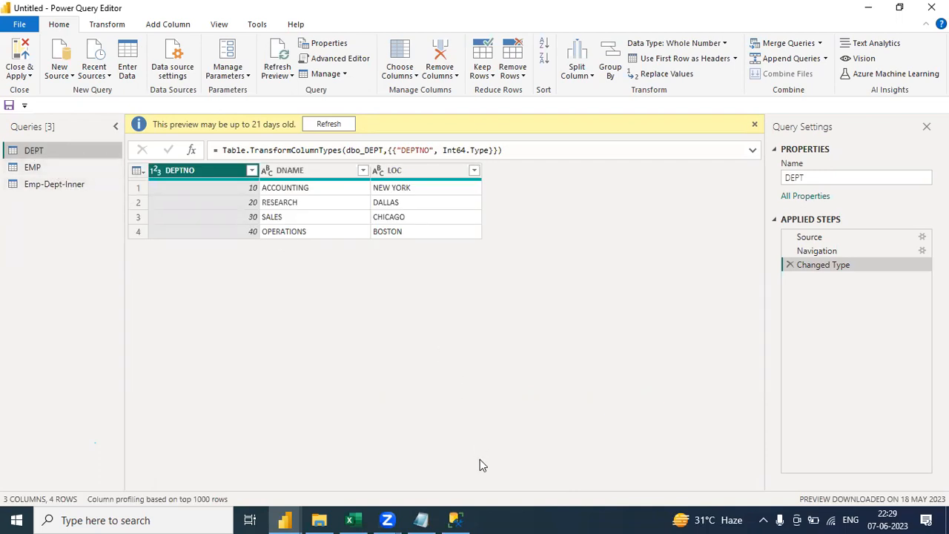
click(35, 186)
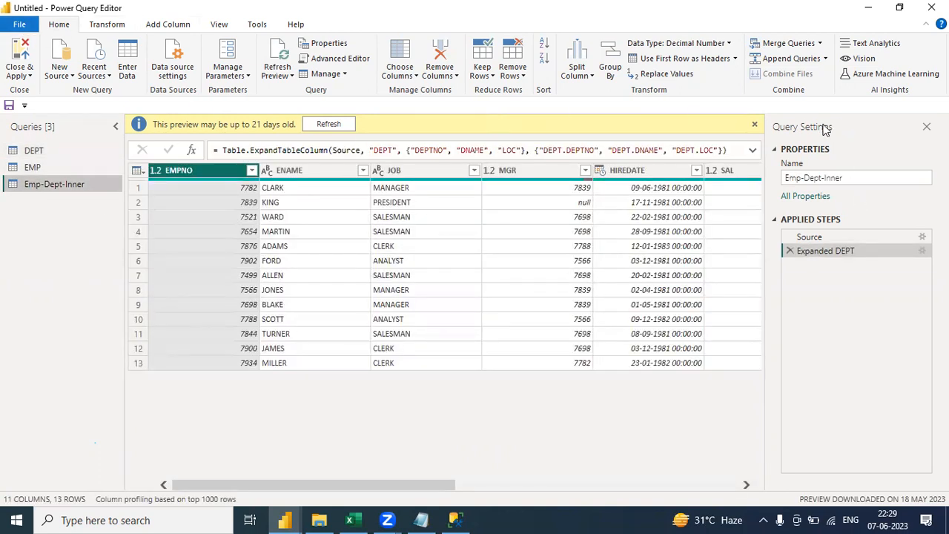
Start a merge as a new query with EMP as the first table and DEPT as the second
click(819, 43)
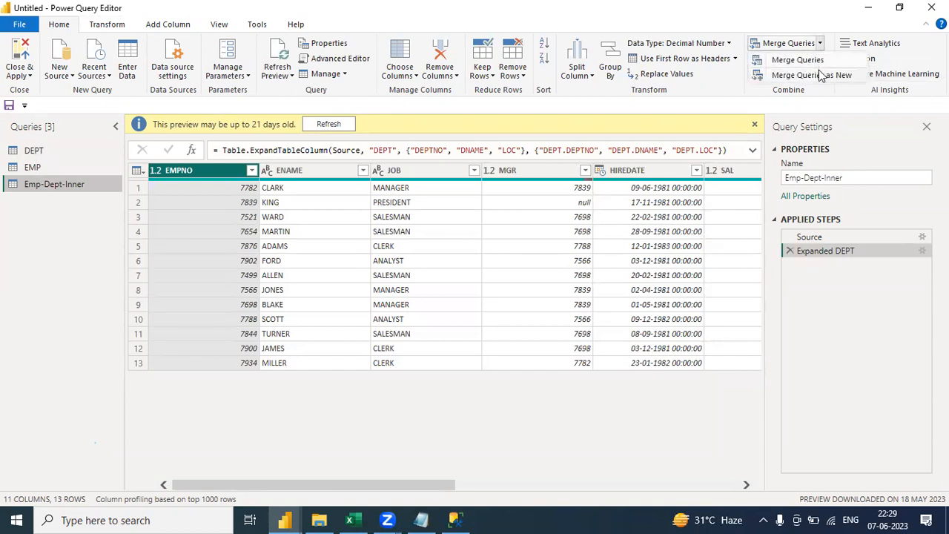
click(816, 75)
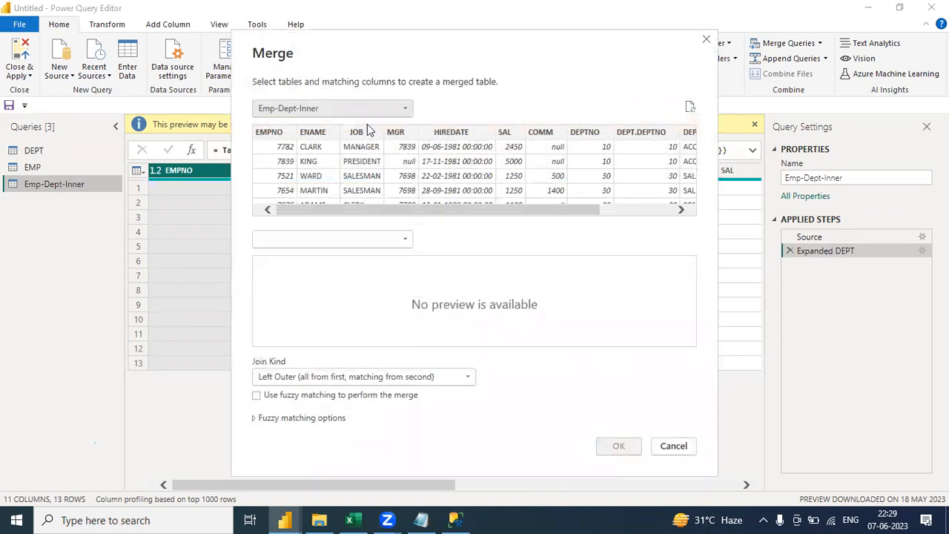
click(361, 110)
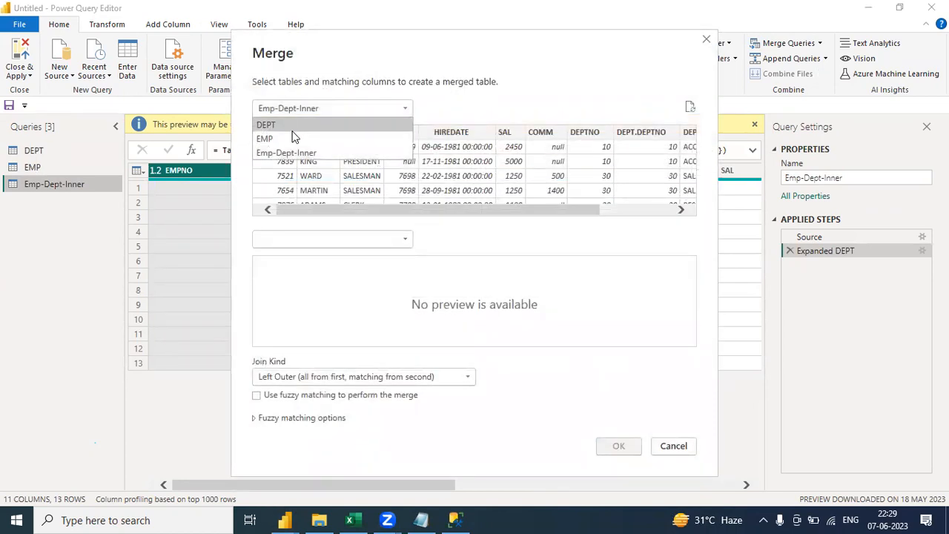
click(290, 139)
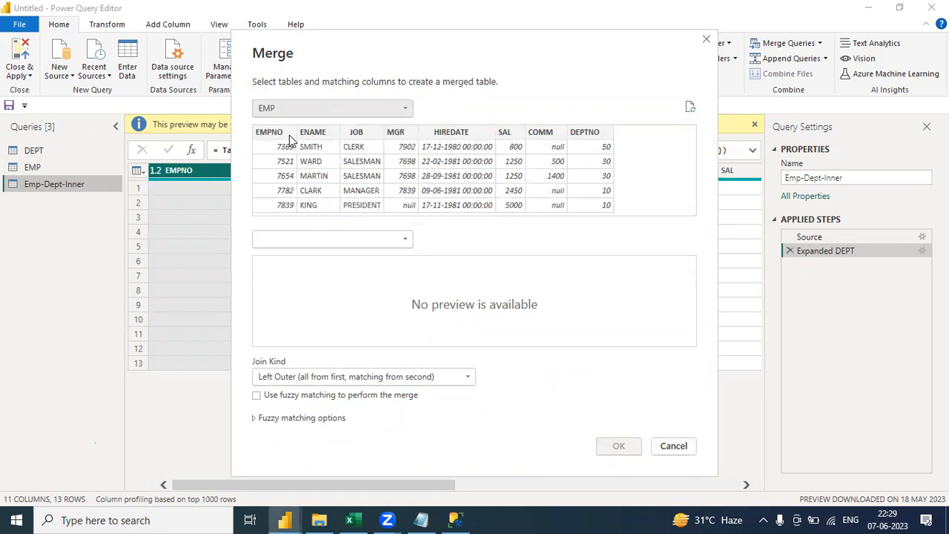
click(318, 239)
click(280, 253)
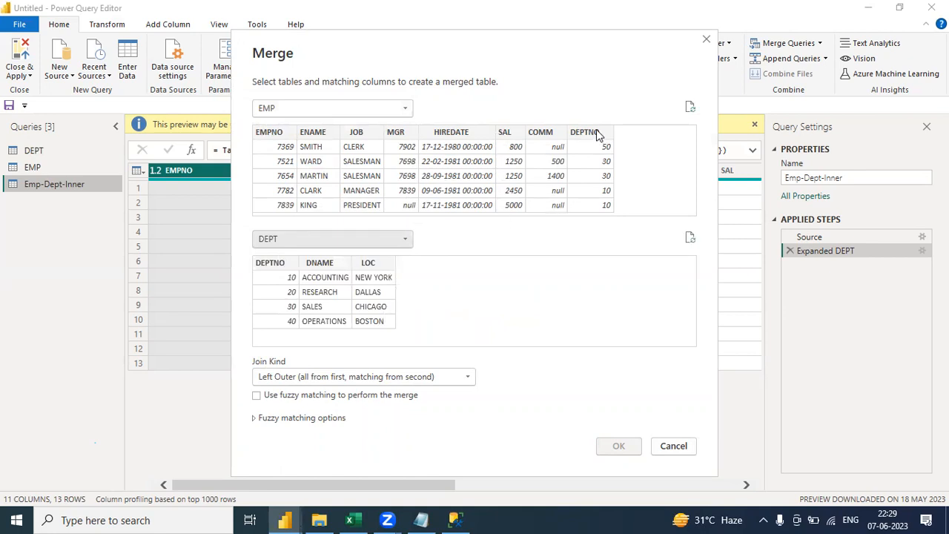
Match both tables on DEPTNO, create the merge with a Left Outer join, and look at its DEPT column
click(598, 135)
click(271, 268)
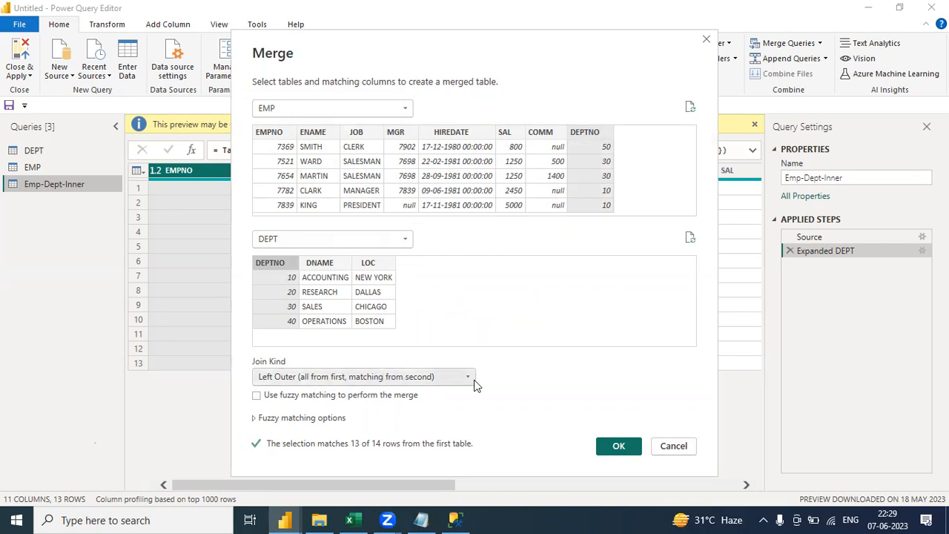
click(625, 451)
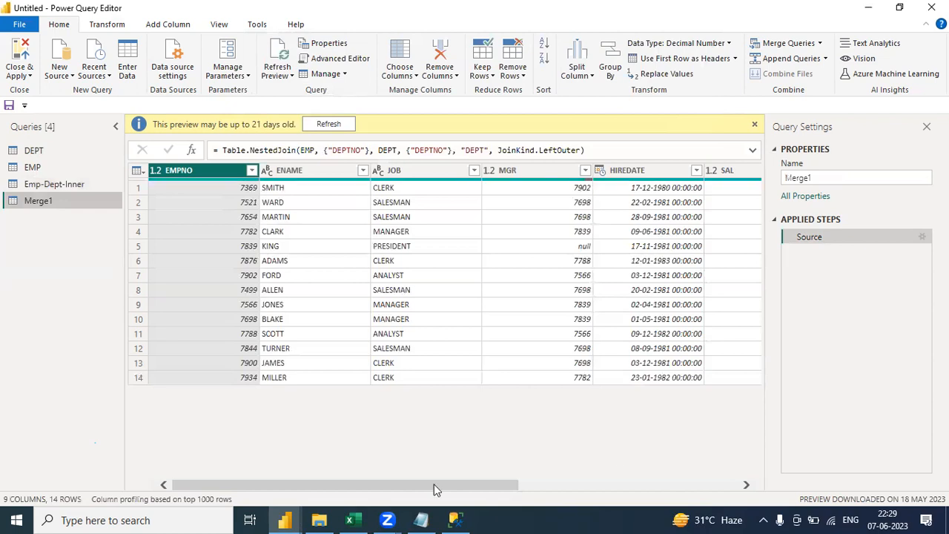
drag(375, 483, 541, 484)
drag(604, 434, 658, 437)
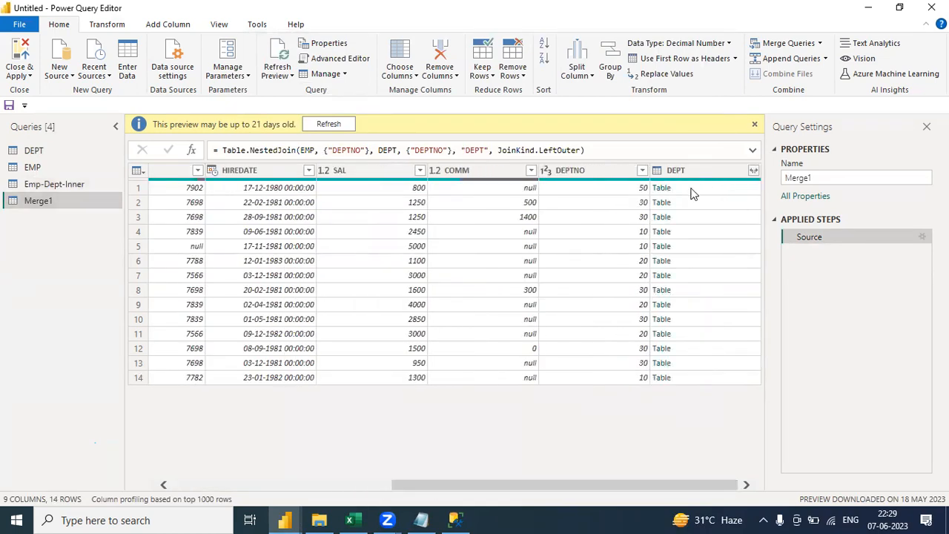
Expand the DEPT column of Merge1 into DEPTNO, DNAME and LOC, keeping the original column name as prefix
click(753, 172)
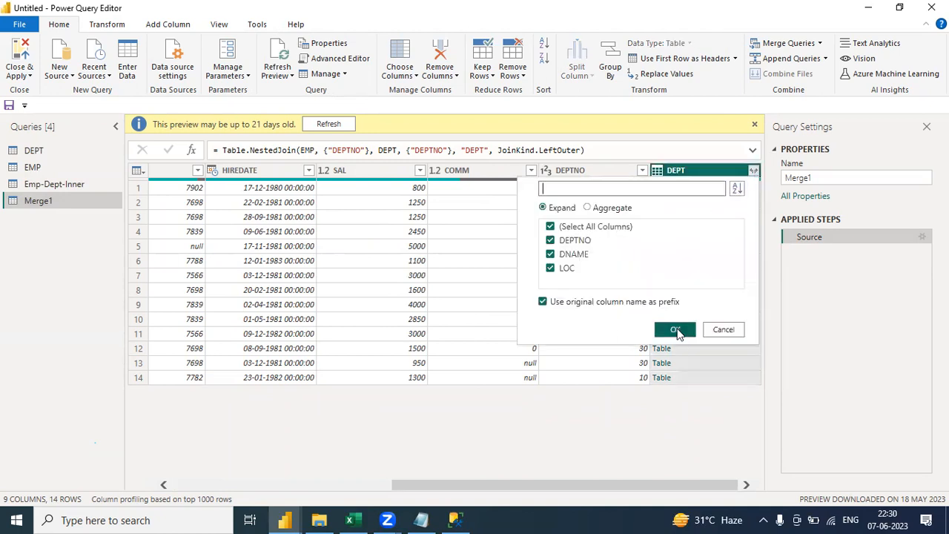
click(676, 329)
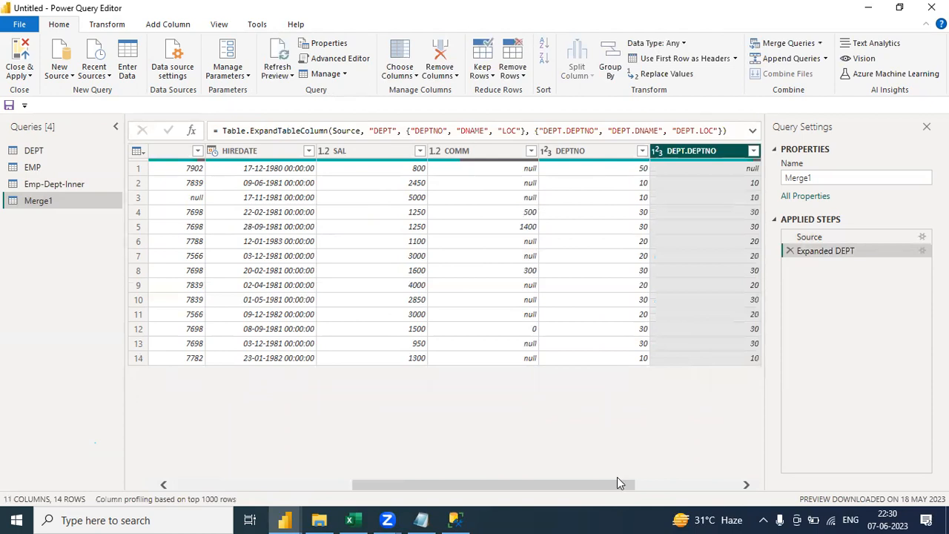
drag(609, 485, 732, 475)
Examine the DEPTNO 50 row's department fields in Merge1 and compare the query with Emp-Dept-Inner
click(408, 169)
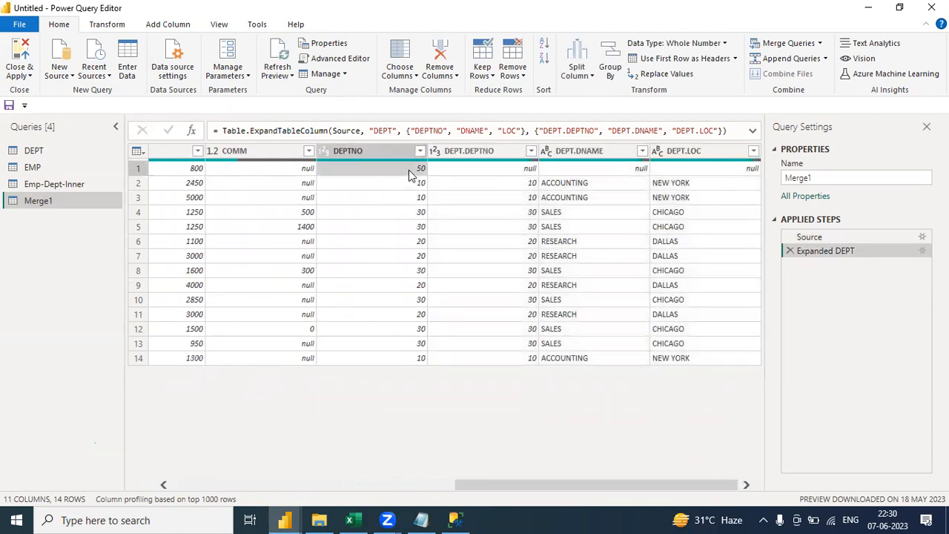
click(494, 169)
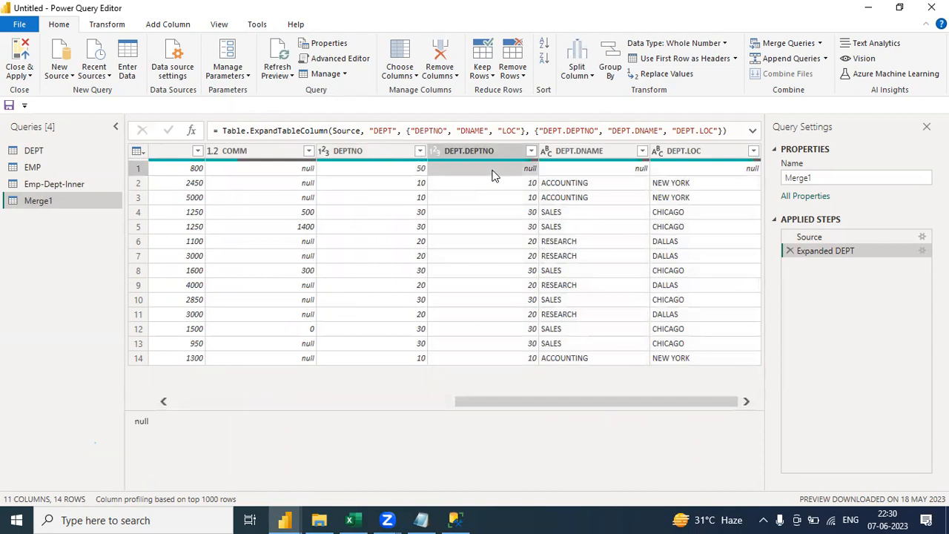
key(Right)
key(Right)
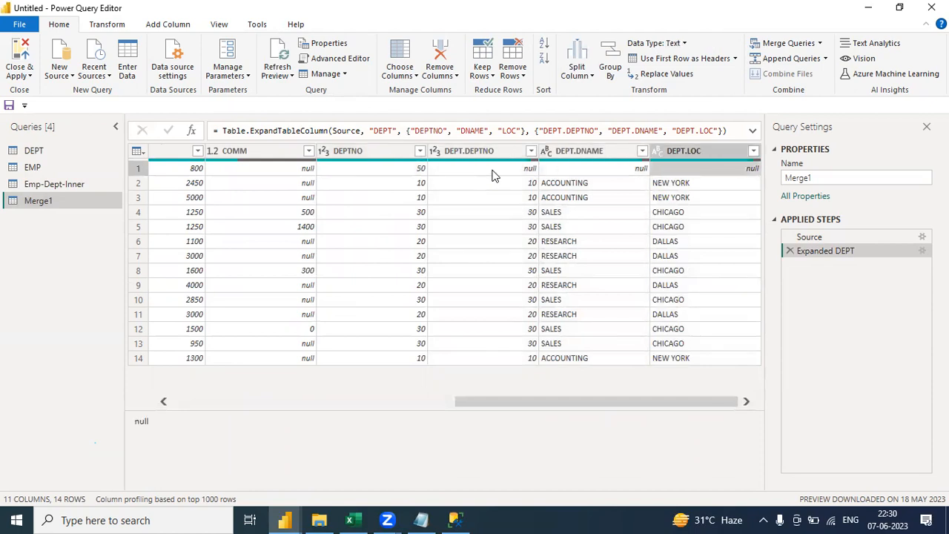
key(Left)
key(Left)
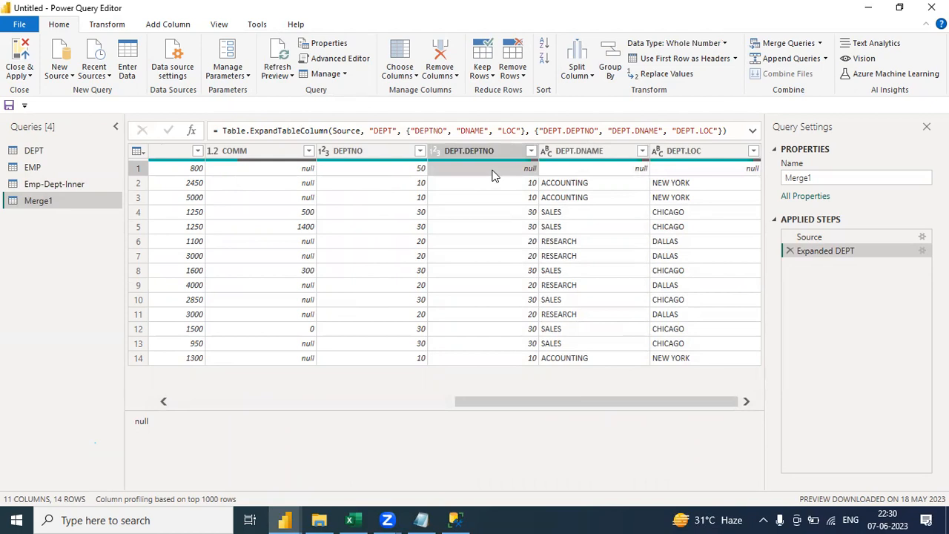
key(Right)
key(Right)
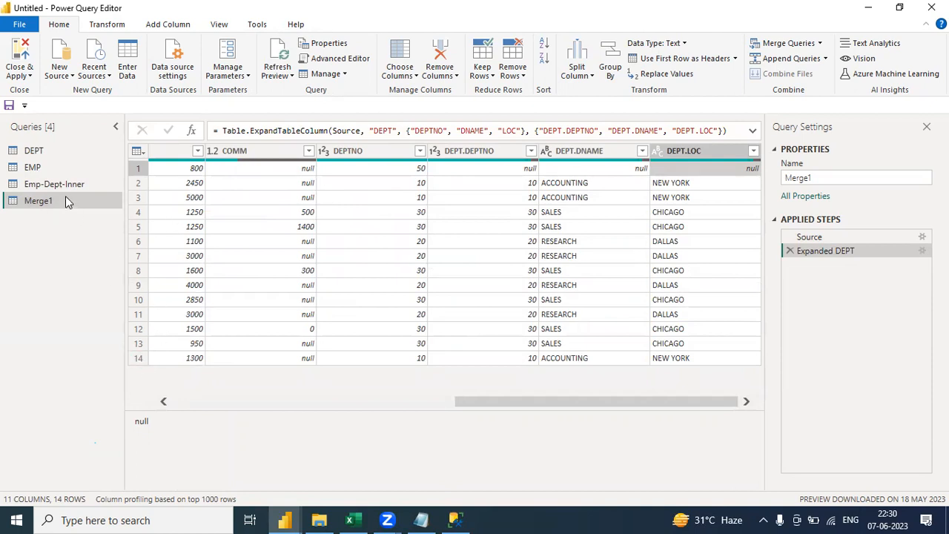
click(46, 185)
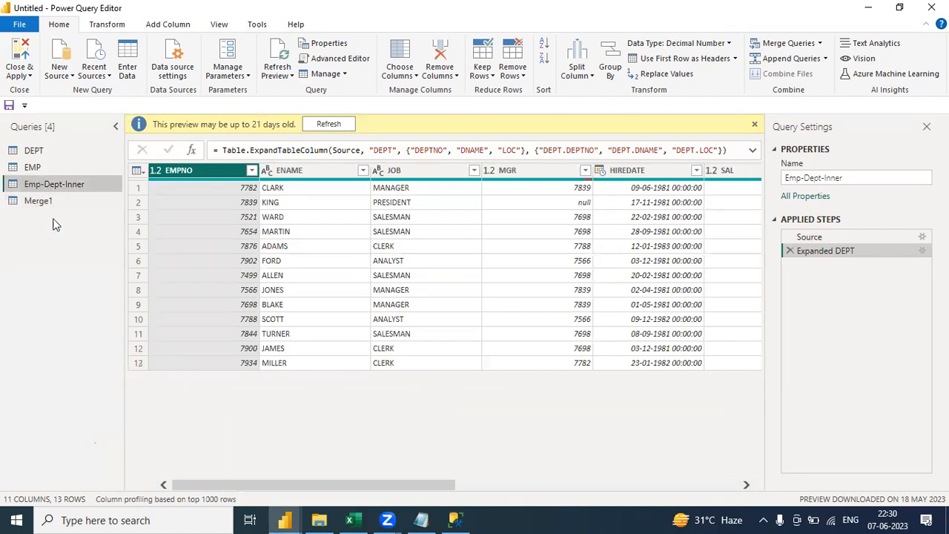
click(49, 201)
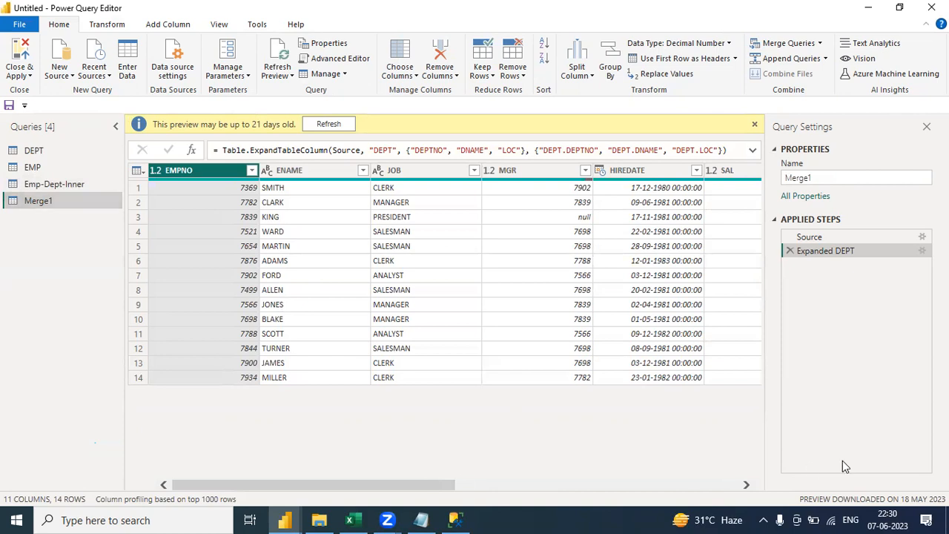
Rename the Merge1 query as Emp-Dept-Left
drag(843, 178, 757, 173)
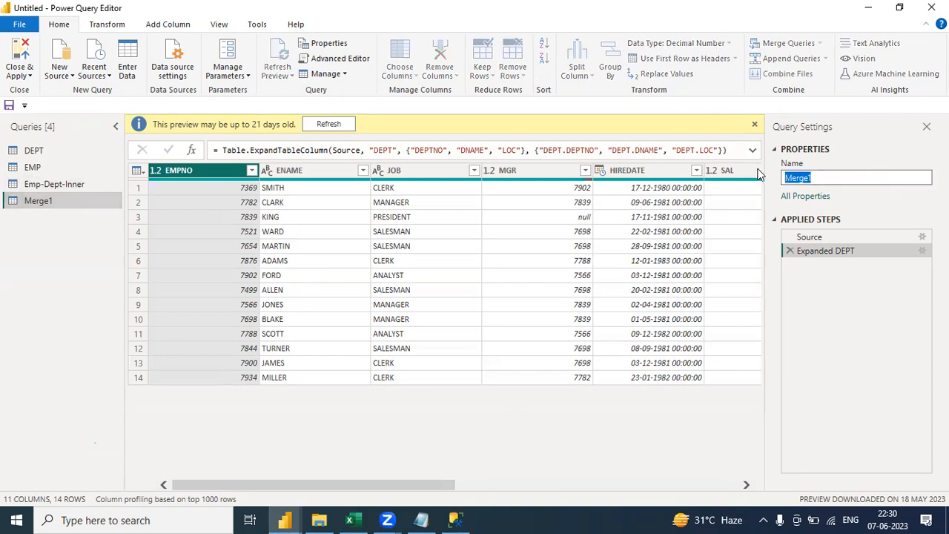
key(Return)
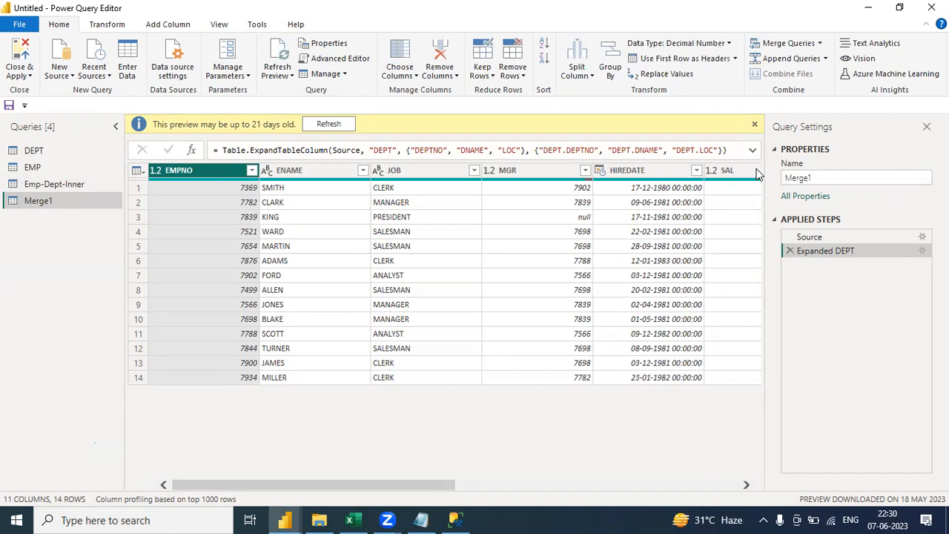
drag(834, 178, 728, 185)
text(E)
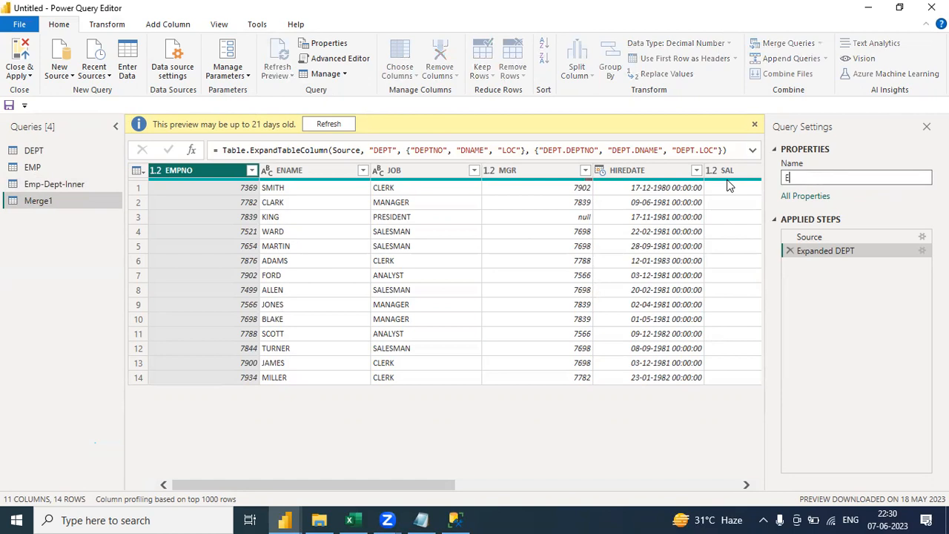
text(mp-Dept-Left)
key(Return)
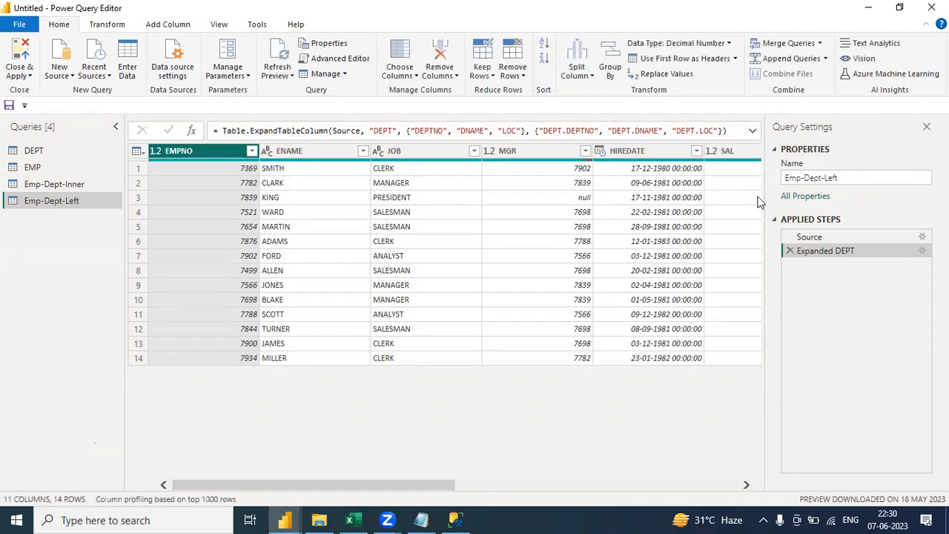
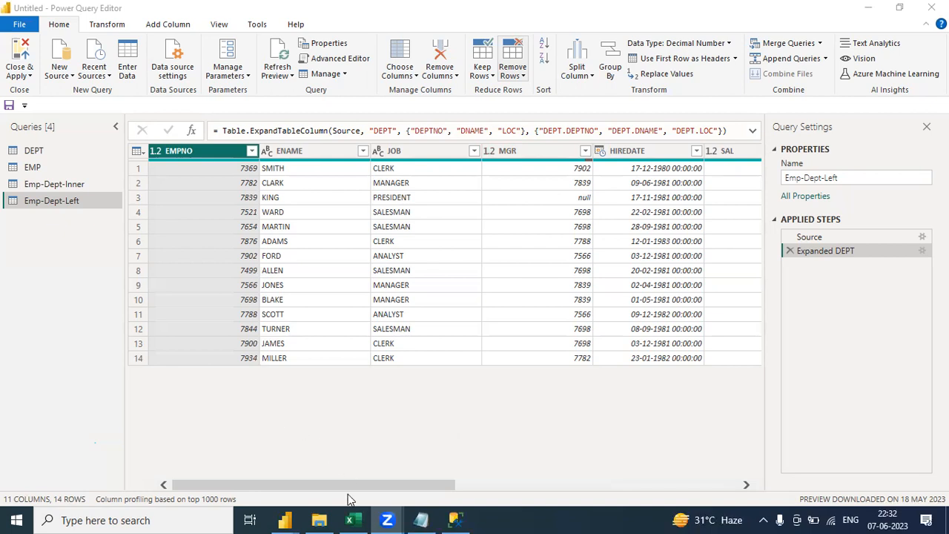
Switch to the Notepad notes and replace the join word between the Emp and Dept lines with "Right"
mouse_move(351, 519)
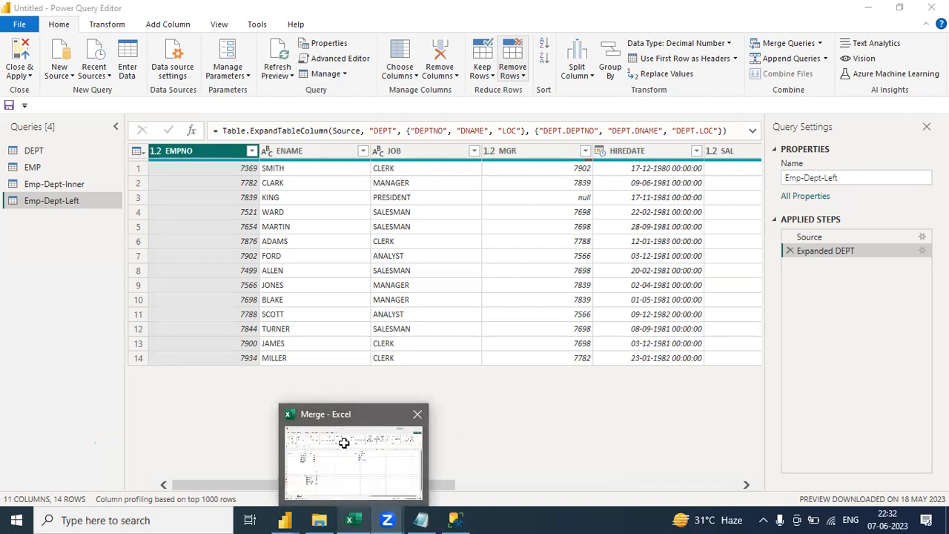
click(344, 443)
mouse_move(420, 519)
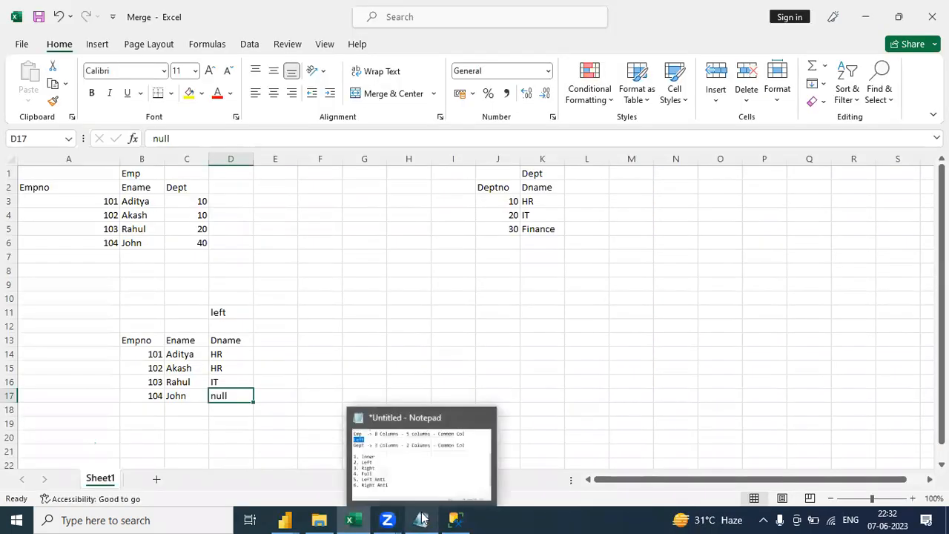
click(435, 470)
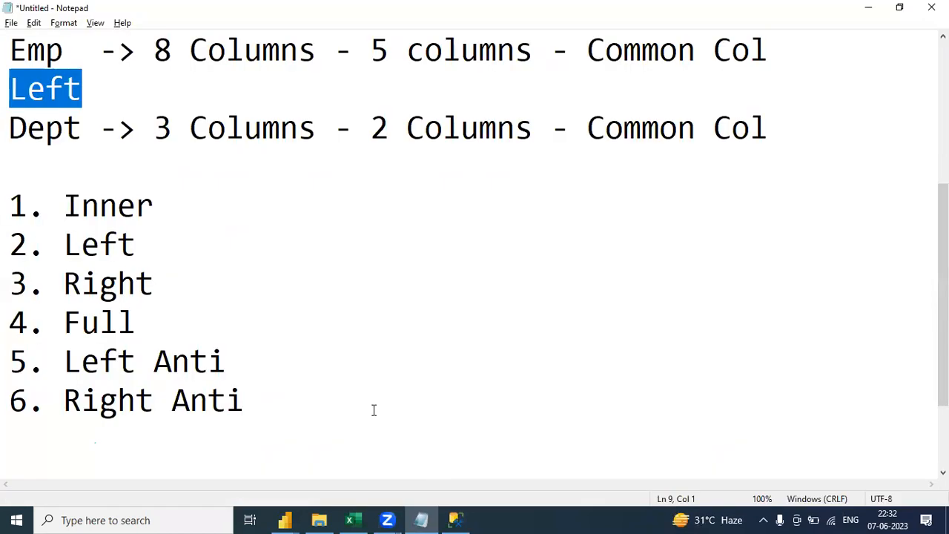
click(181, 244)
drag(86, 98, 9, 92)
text(Right)
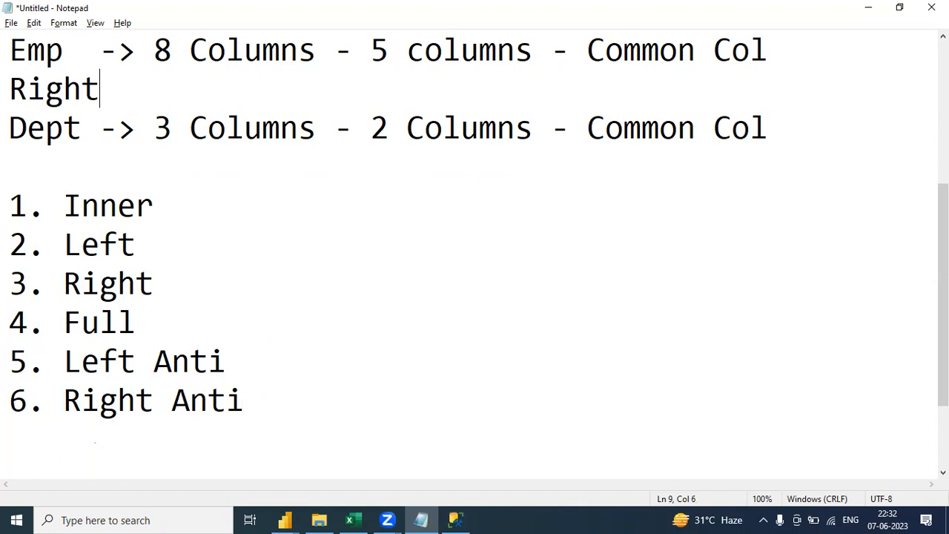
drag(7, 127, 83, 130)
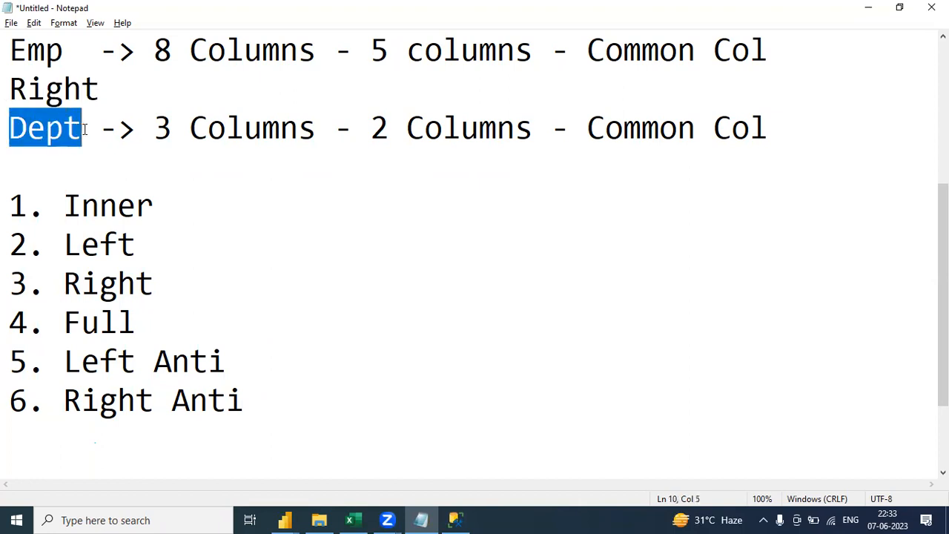
drag(99, 91, 6, 89)
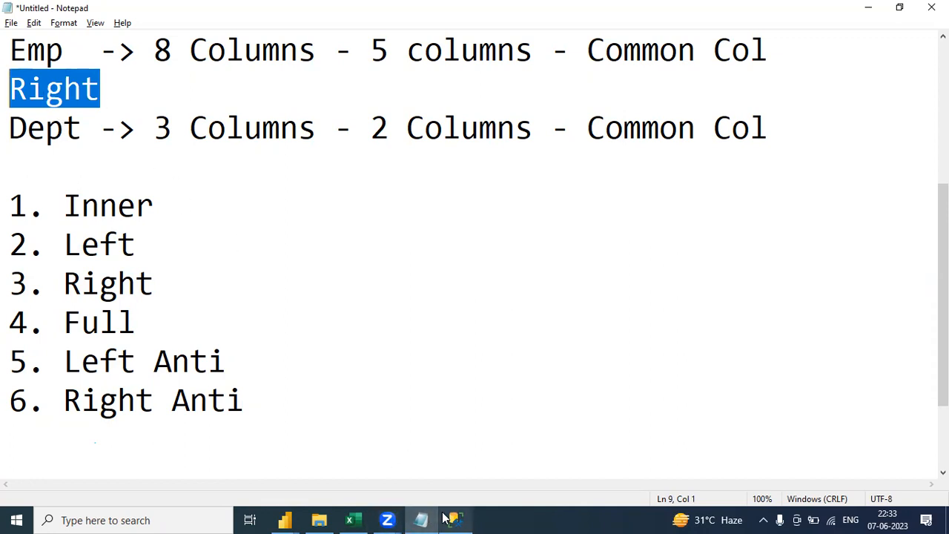
Return to the Power Query Editor and review the DEPT and EMP queries
click(287, 518)
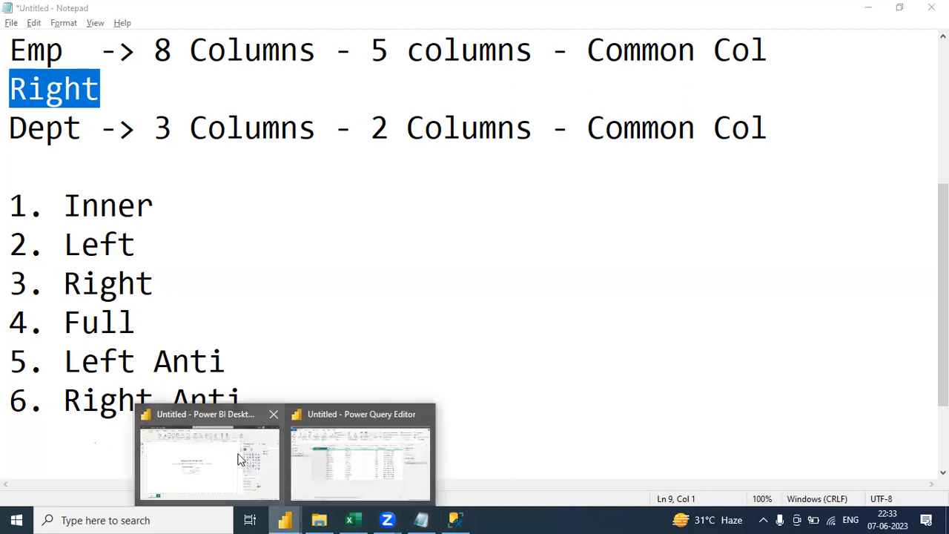
click(364, 447)
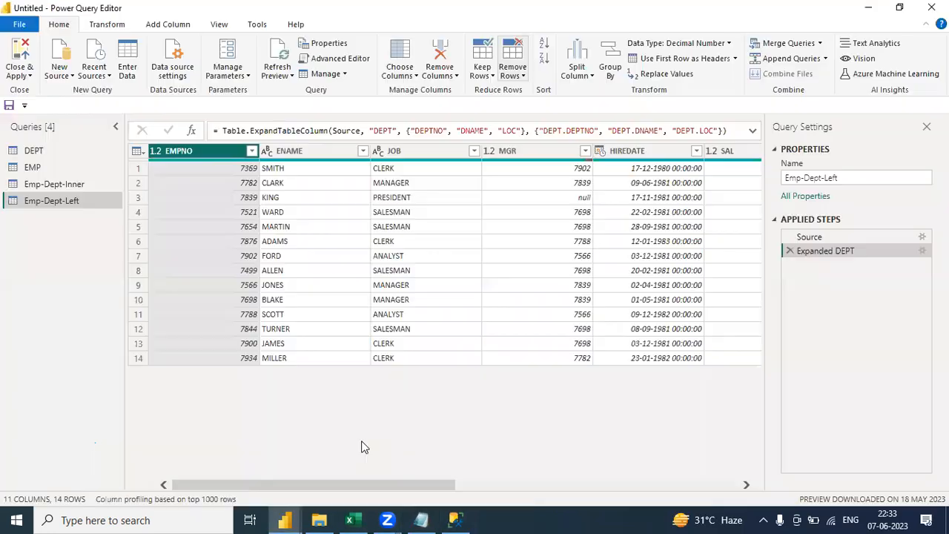
click(36, 154)
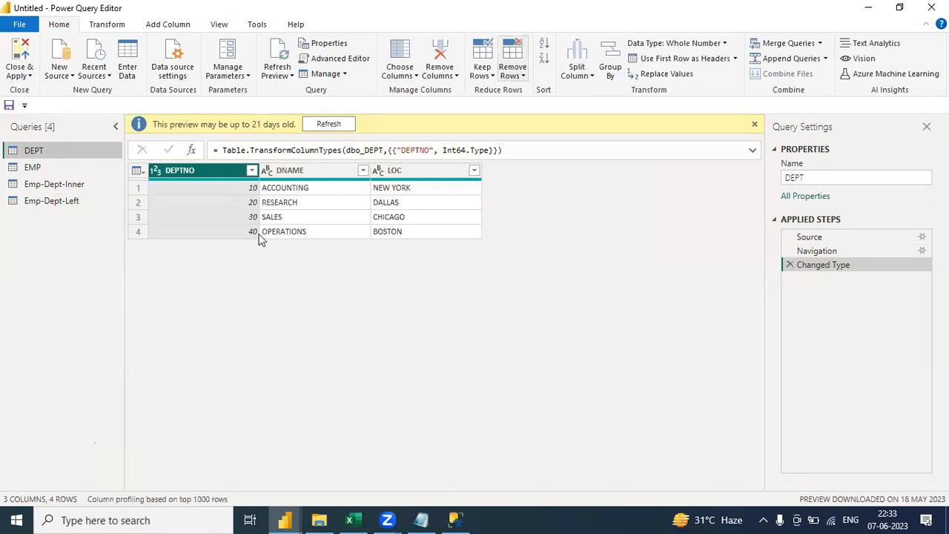
click(30, 169)
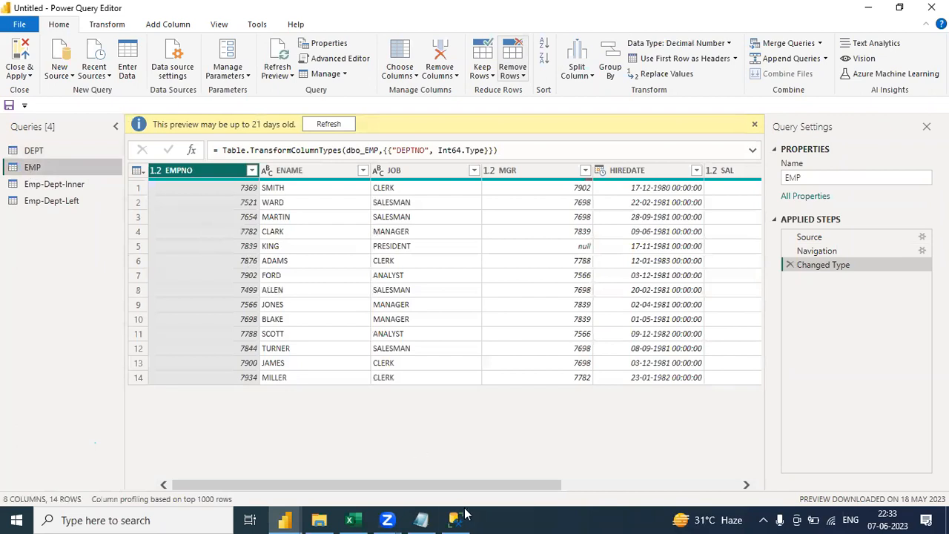
drag(461, 483, 377, 467)
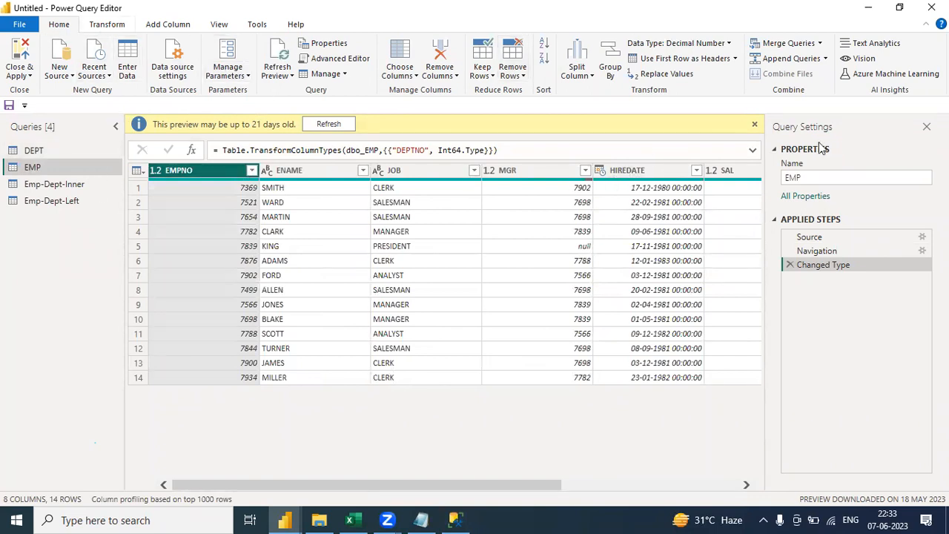
Merge EMP with DEPT as a new query, matching on DEPTNO with a Right Outer join
click(820, 43)
click(820, 75)
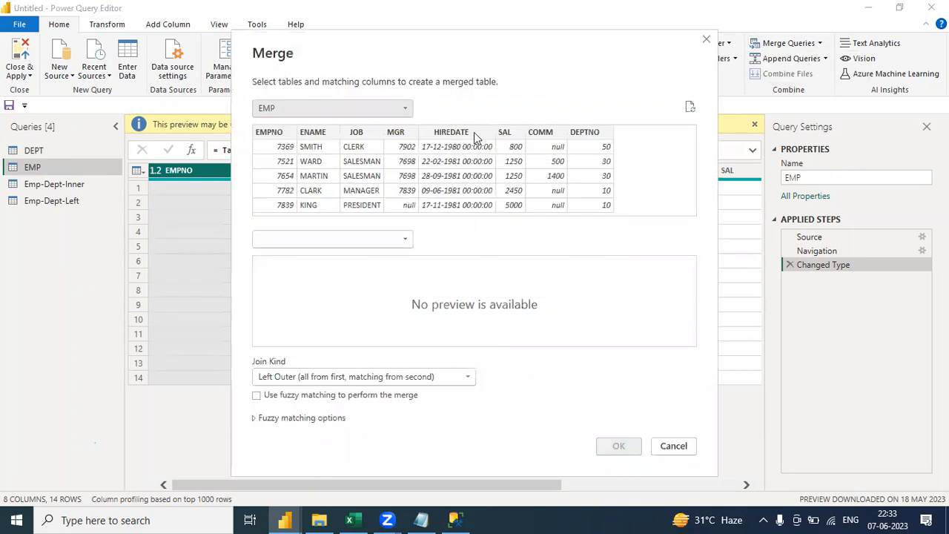
click(358, 239)
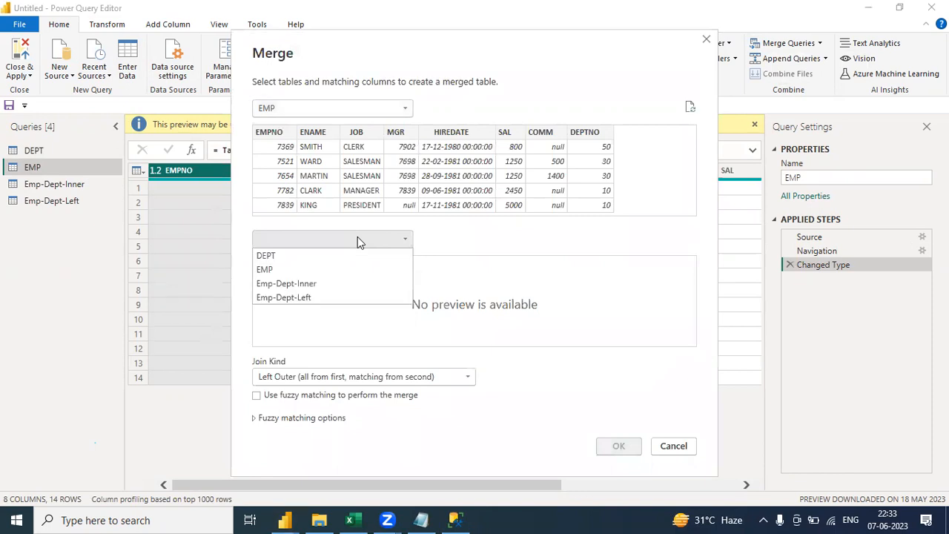
click(291, 254)
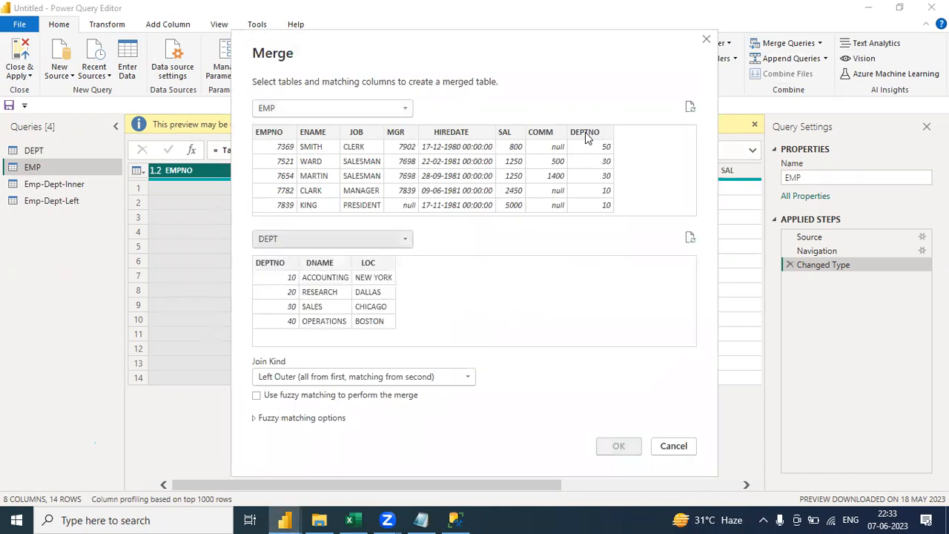
click(586, 134)
click(285, 263)
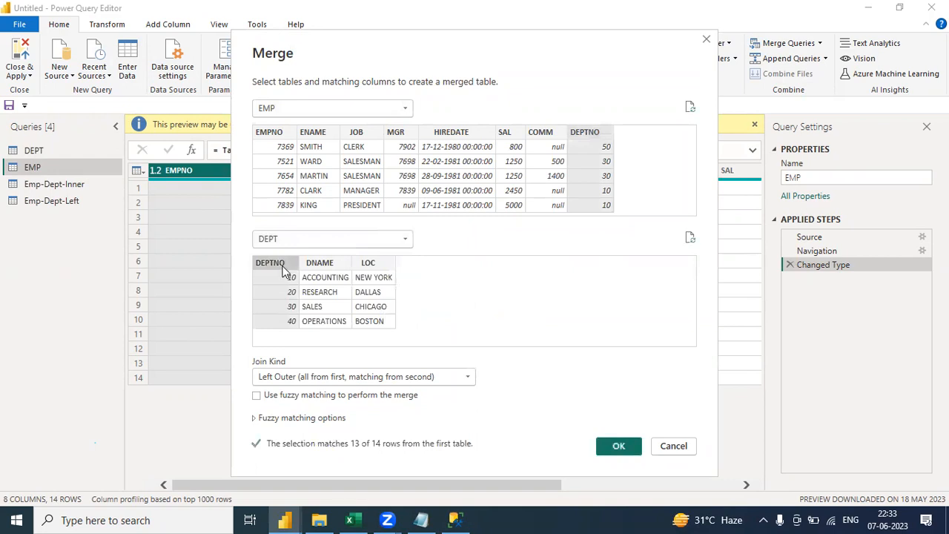
click(336, 378)
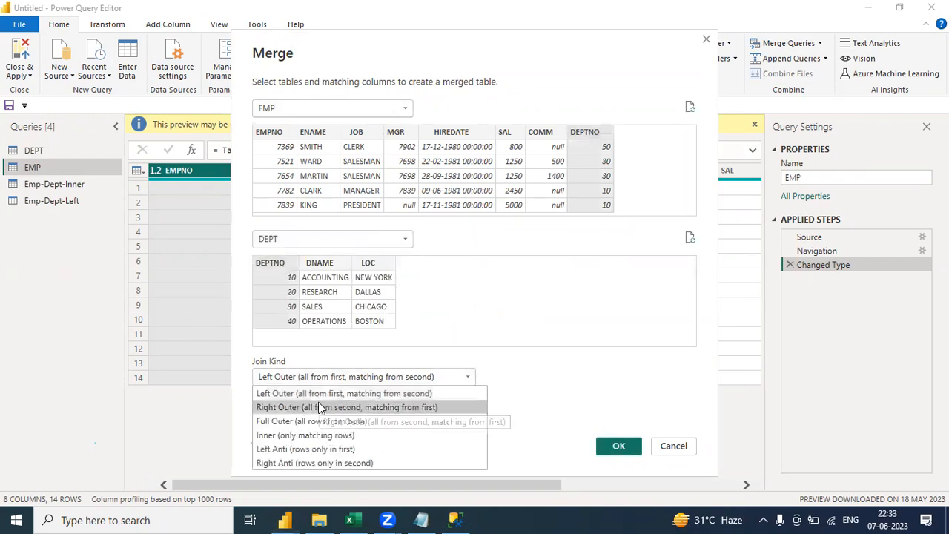
click(322, 407)
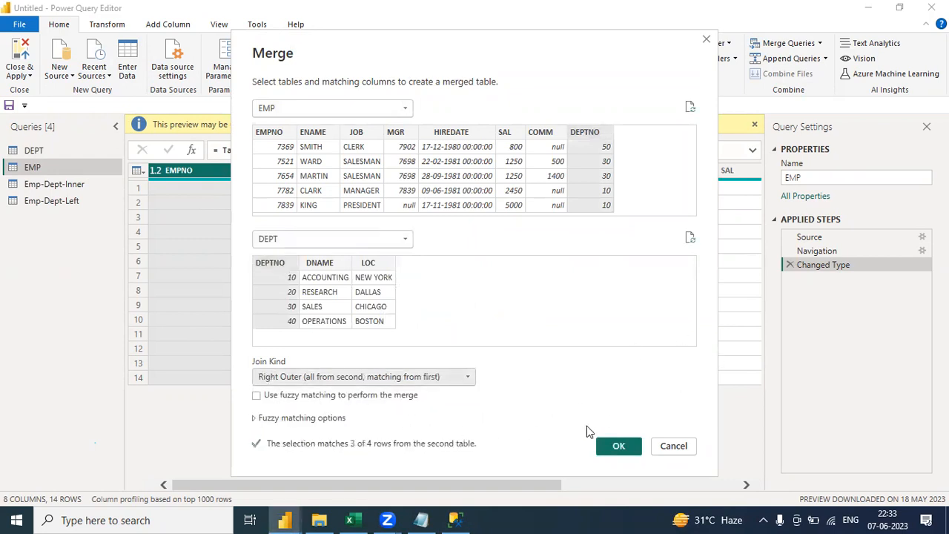
click(618, 447)
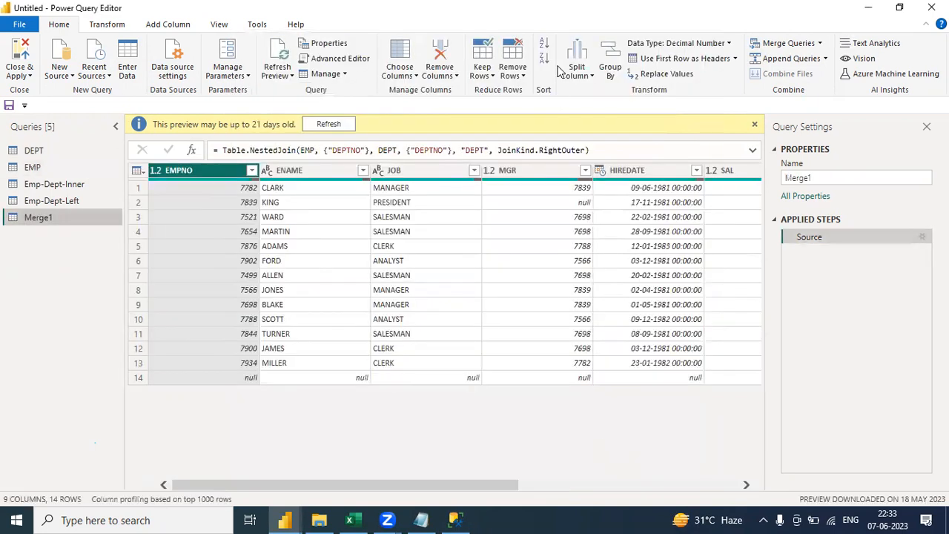
Expand the DEPT column of the right outer merge into DEPTNO, DNAME and LOC with the column name prefix
drag(481, 491, 745, 475)
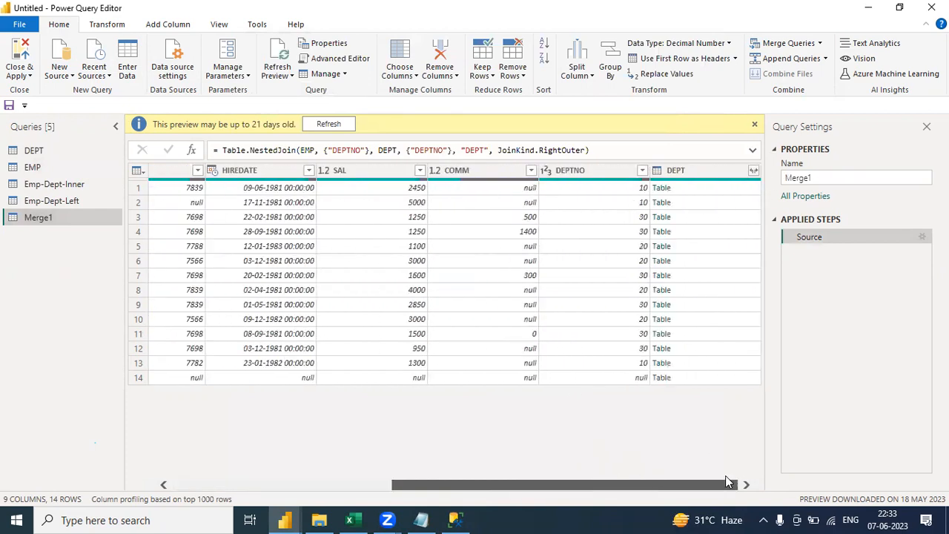
click(754, 171)
click(667, 329)
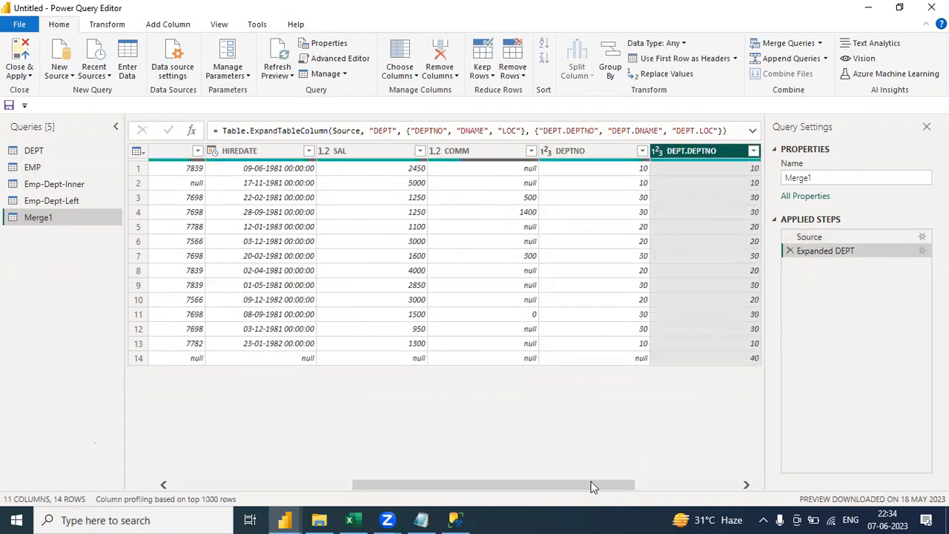
drag(593, 488, 720, 491)
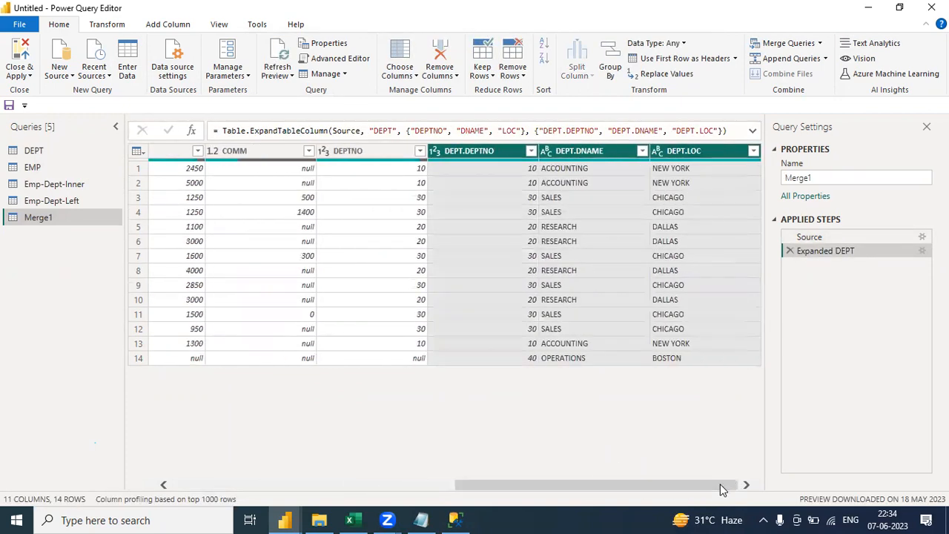
Inspect the last row of the right outer merge across the EMP and expanded DEPT columns
click(521, 361)
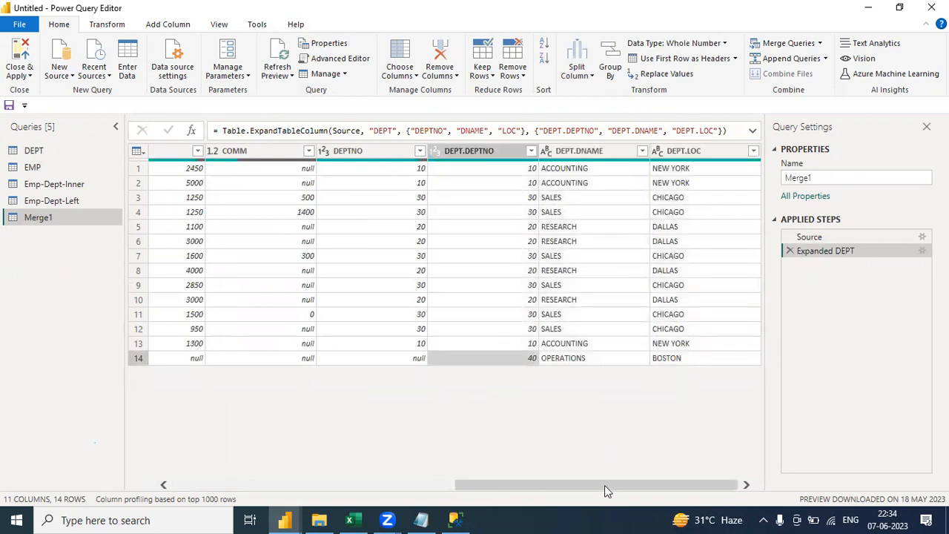
drag(606, 485, 727, 479)
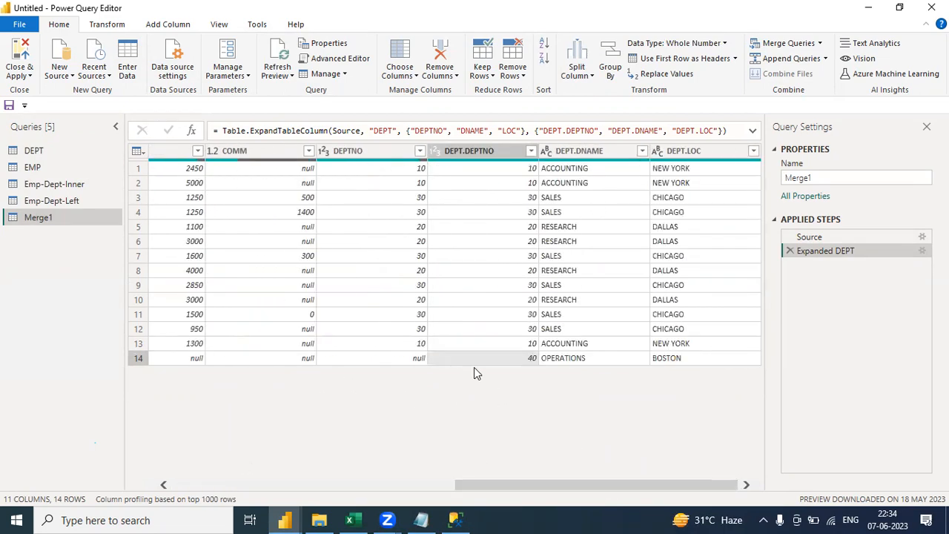
click(572, 69)
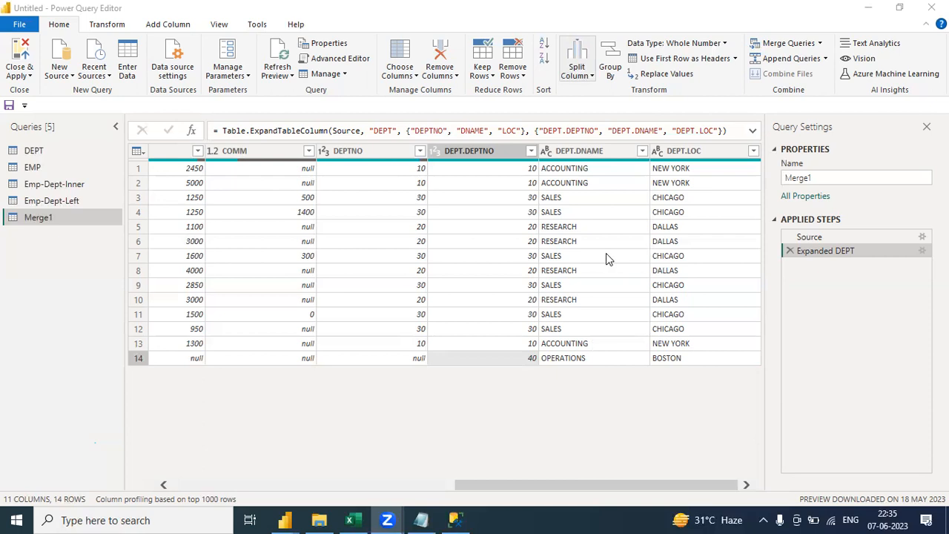
click(585, 150)
click(630, 484)
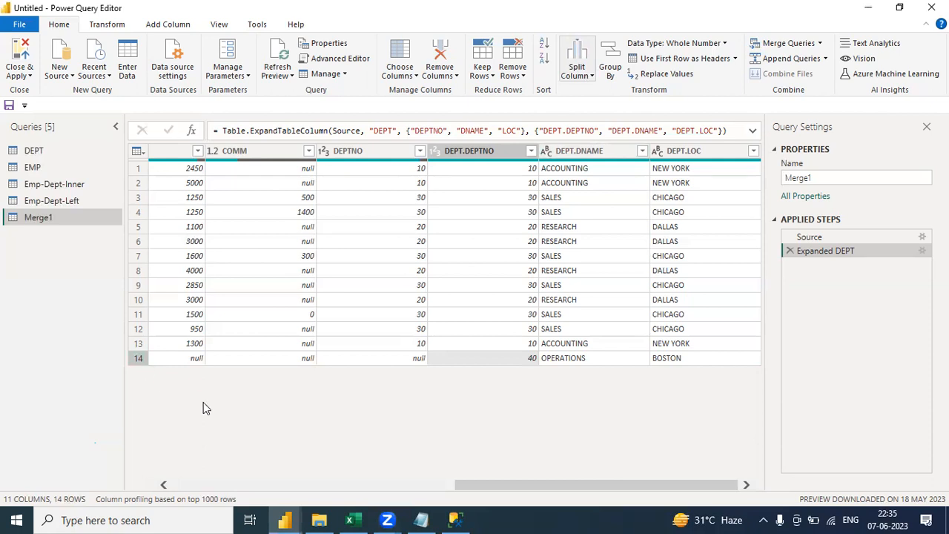
Rename the merged query as Emp-Dept-Right
double_click(821, 183)
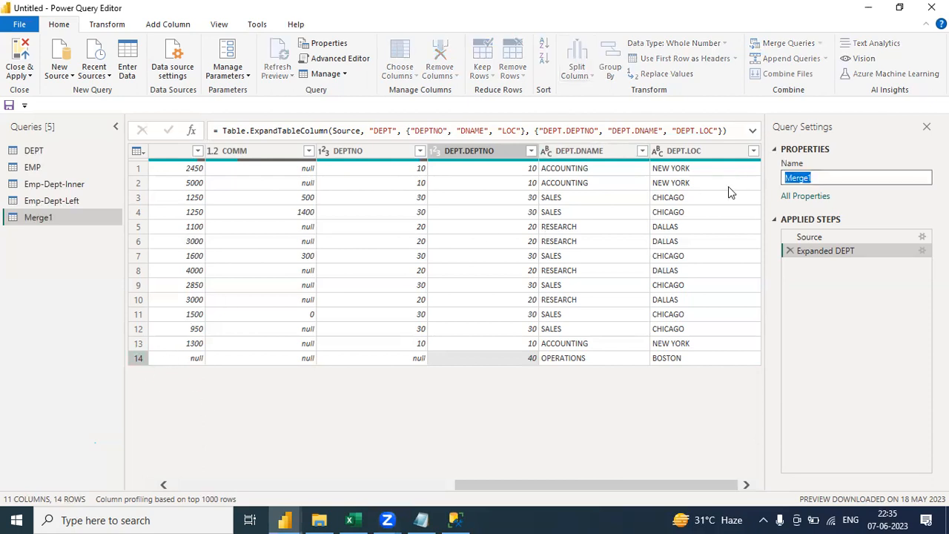
text(Emp-Dept-Right)
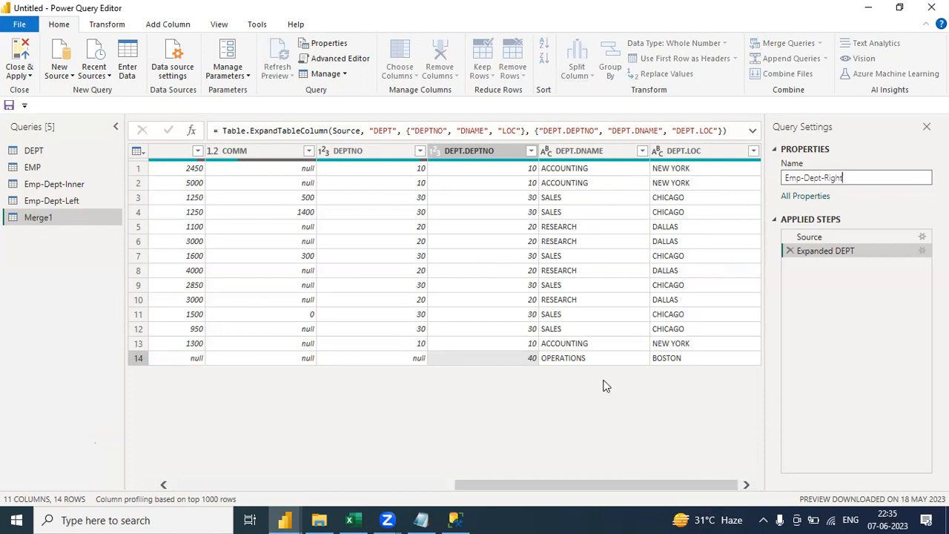
key(Return)
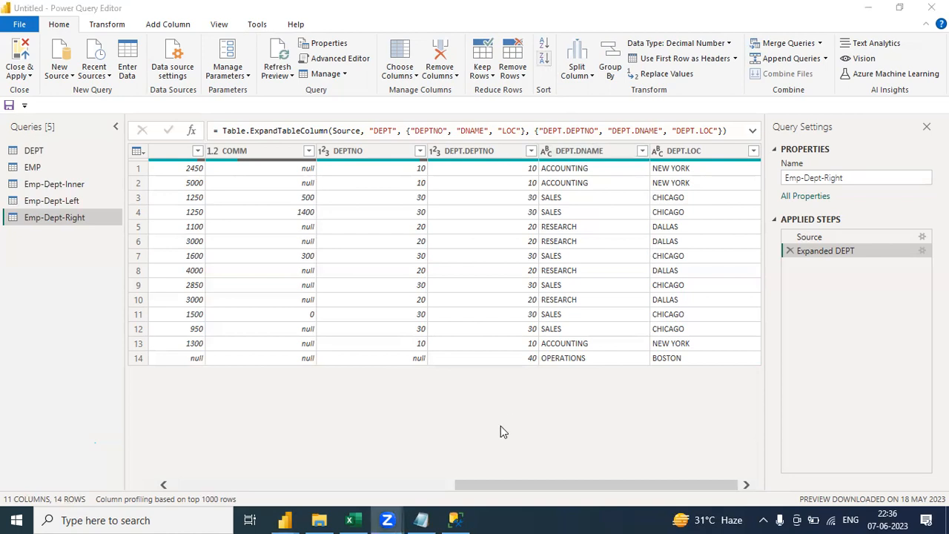
Examine the null values in the COMM column and the employee columns of Emp-Dept-Right
drag(480, 491, 441, 487)
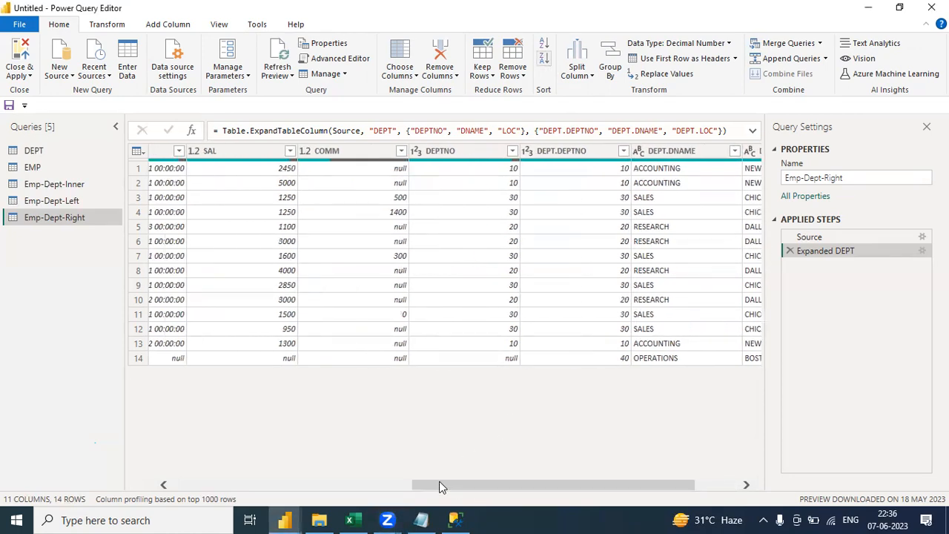
click(377, 170)
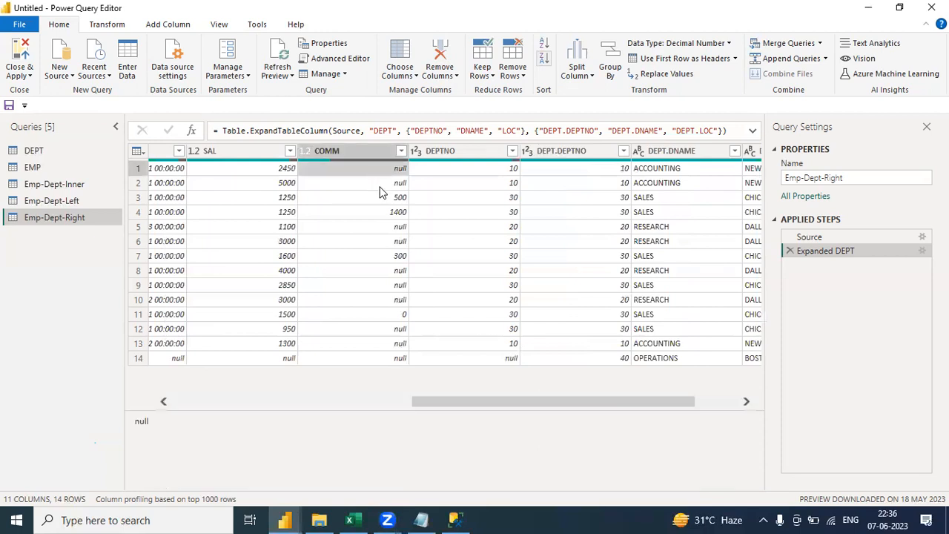
click(379, 185)
click(376, 170)
click(380, 186)
click(398, 240)
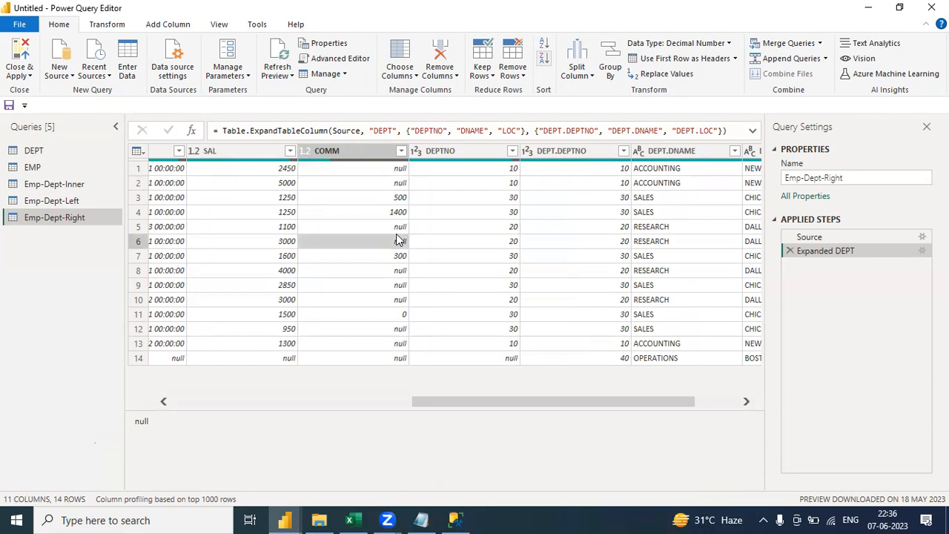
click(399, 289)
click(377, 152)
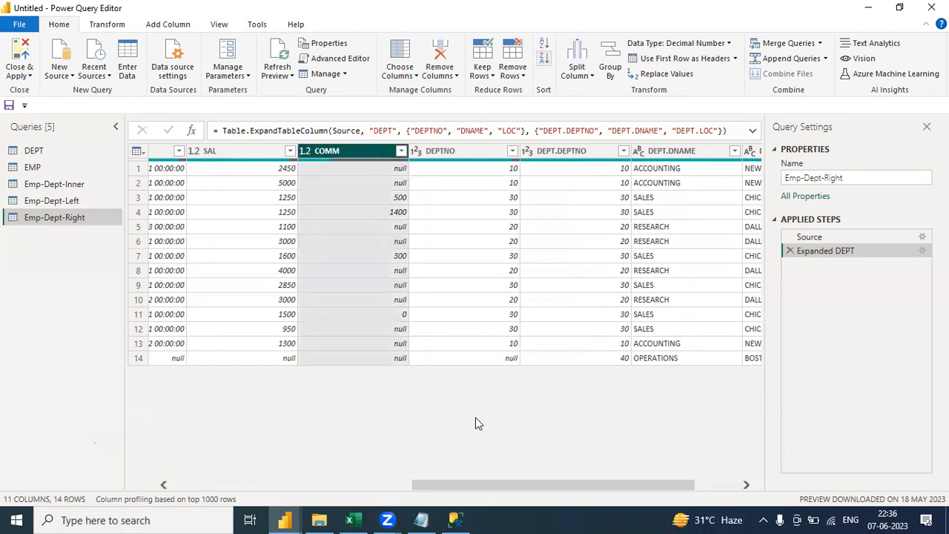
mouse_move(467, 484)
mouse_down()
mouse_move(375, 482)
mouse_move(479, 484)
mouse_up()
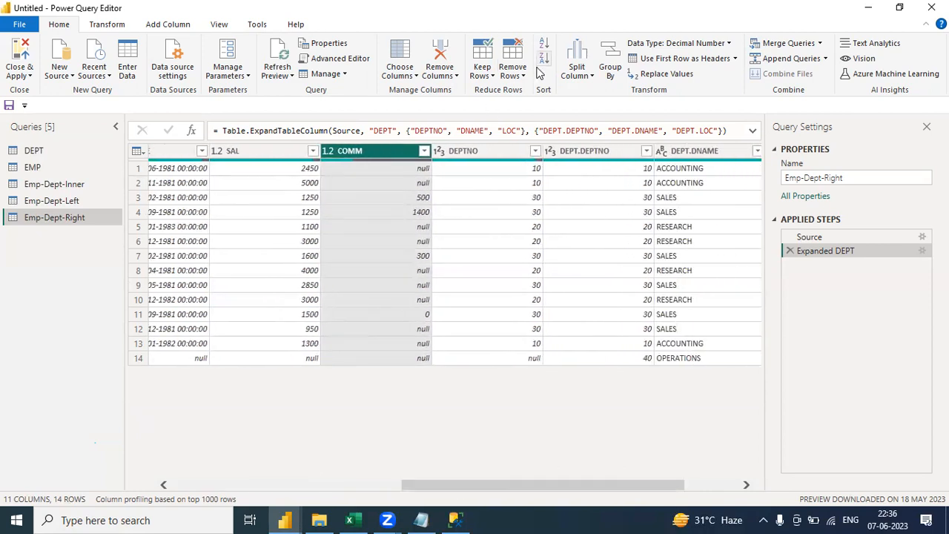
drag(588, 488, 192, 405)
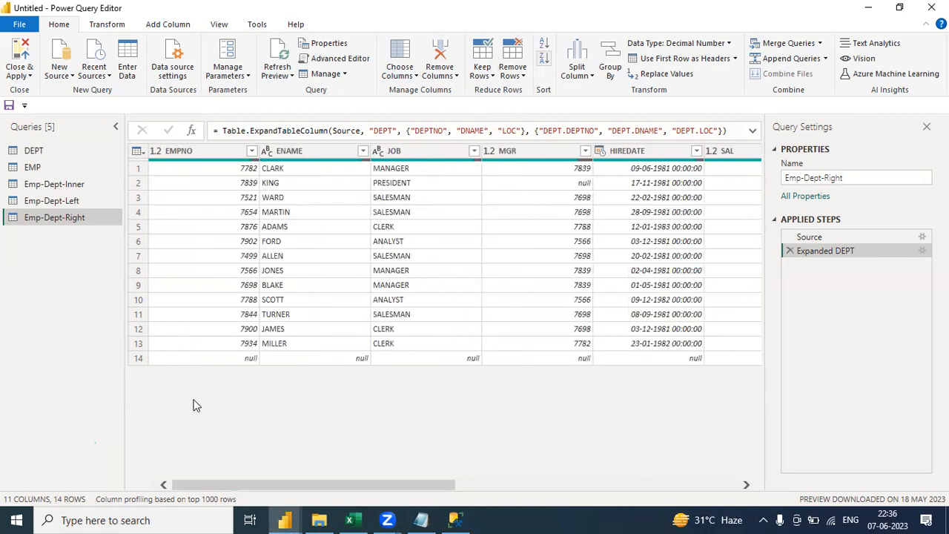
Switch to the Notepad notes and replace the join word between the Emp and Dept lines with "Full"
mouse_move(420, 520)
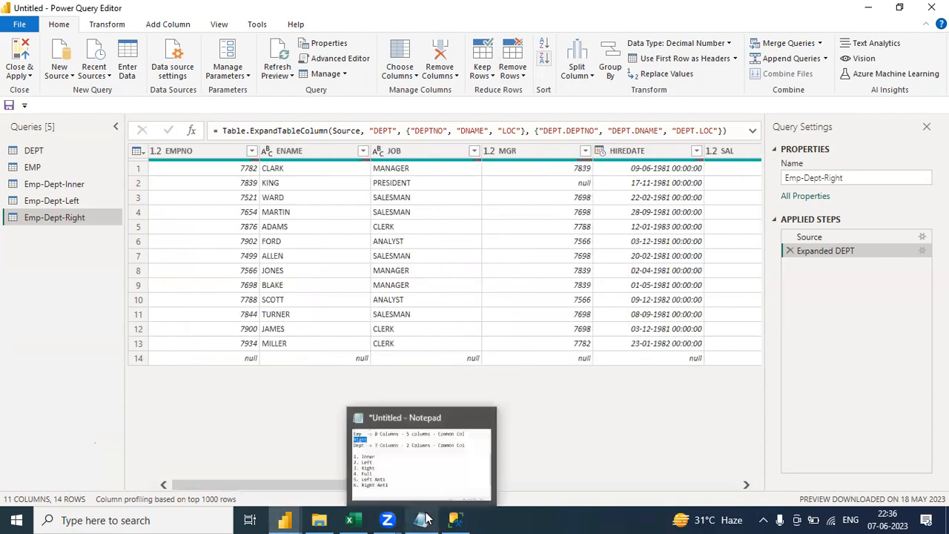
click(419, 465)
drag(135, 323, 45, 324)
drag(102, 88, 8, 86)
text(Full)
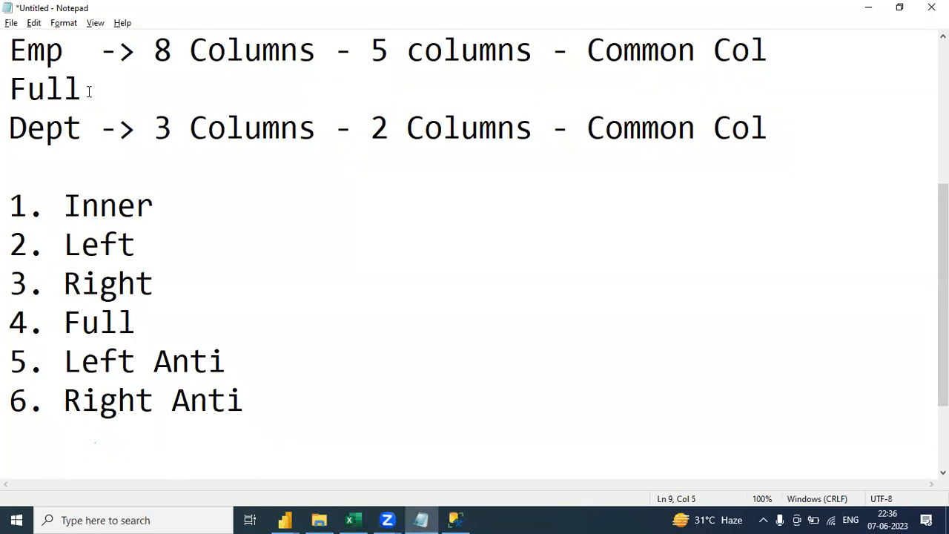
drag(66, 50, 7, 54)
drag(81, 129, 8, 131)
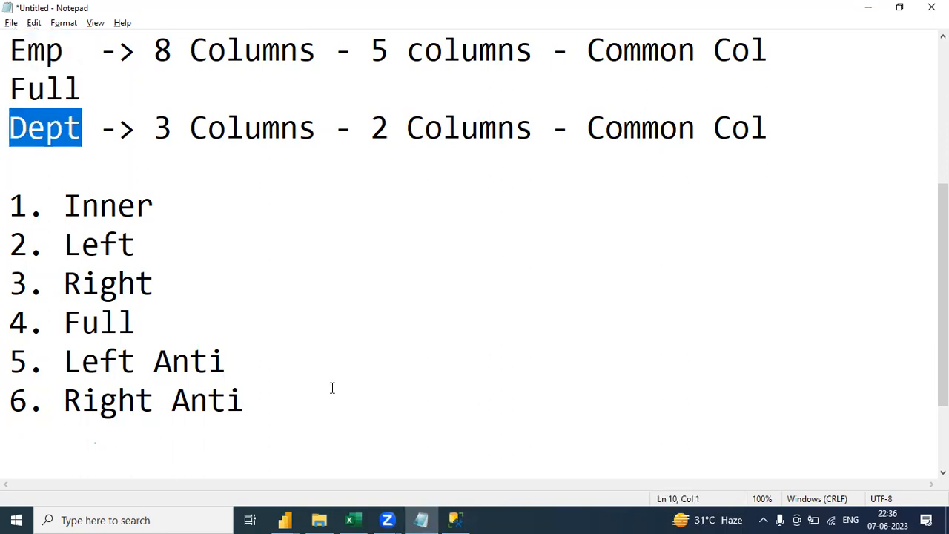
Switch to the Merge workbook in Excel and compare the Emp and Dept department numbers with the left join result
click(349, 520)
click(266, 368)
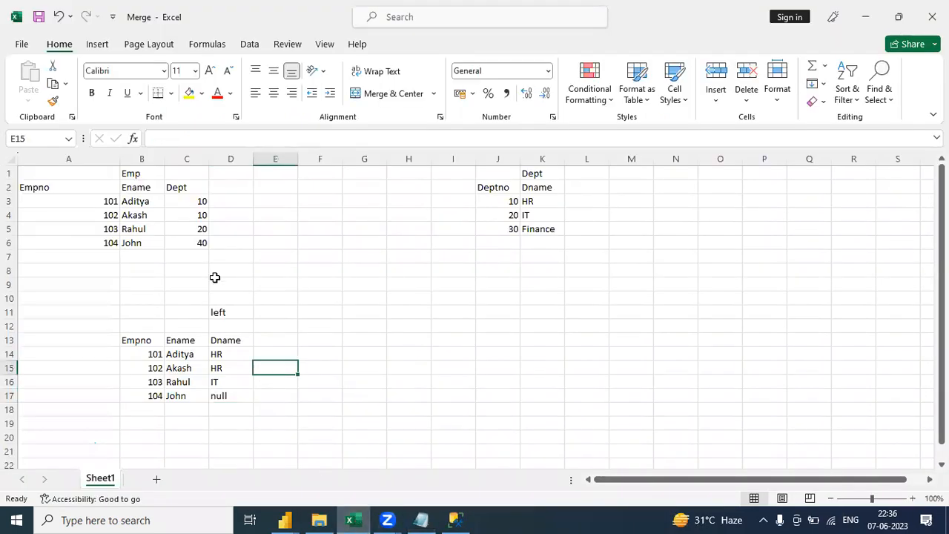
drag(201, 199, 503, 218)
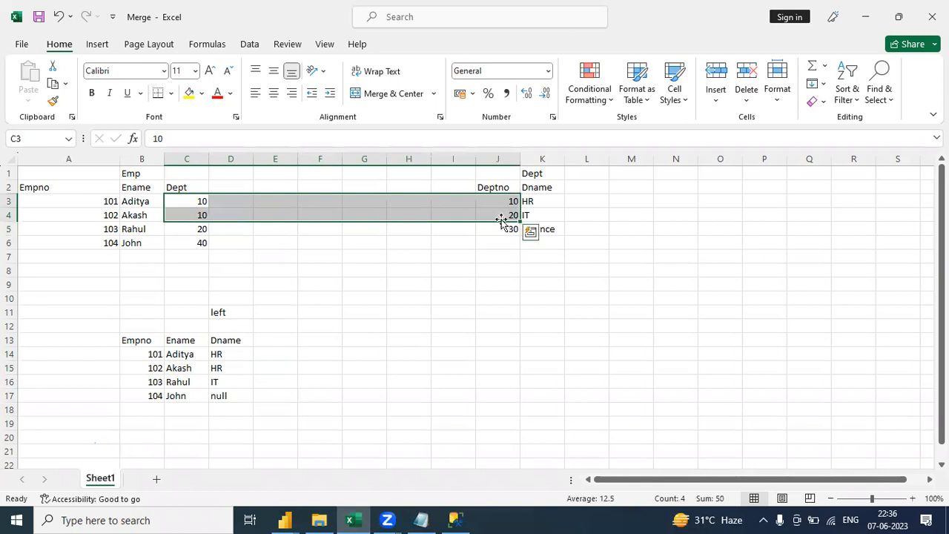
click(505, 227)
click(192, 246)
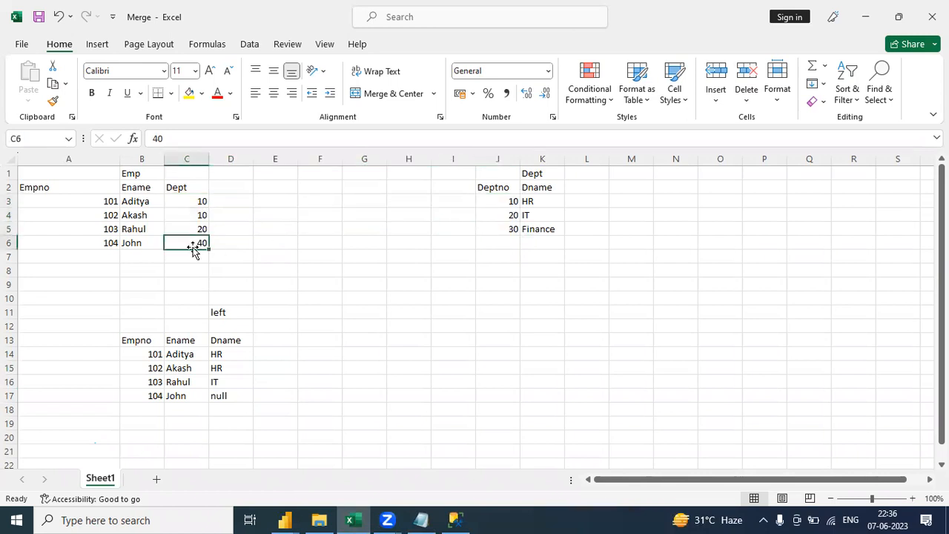
click(512, 229)
click(197, 244)
click(115, 242)
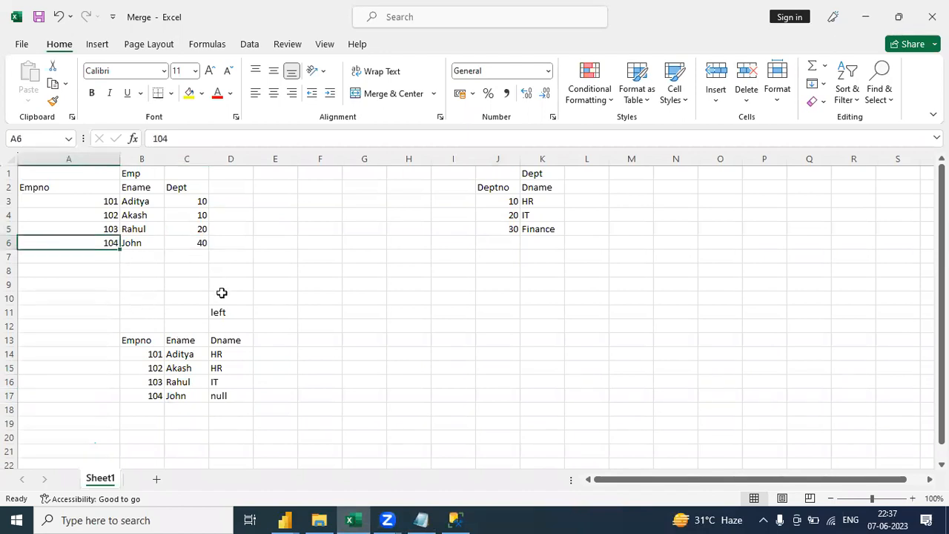
click(226, 398)
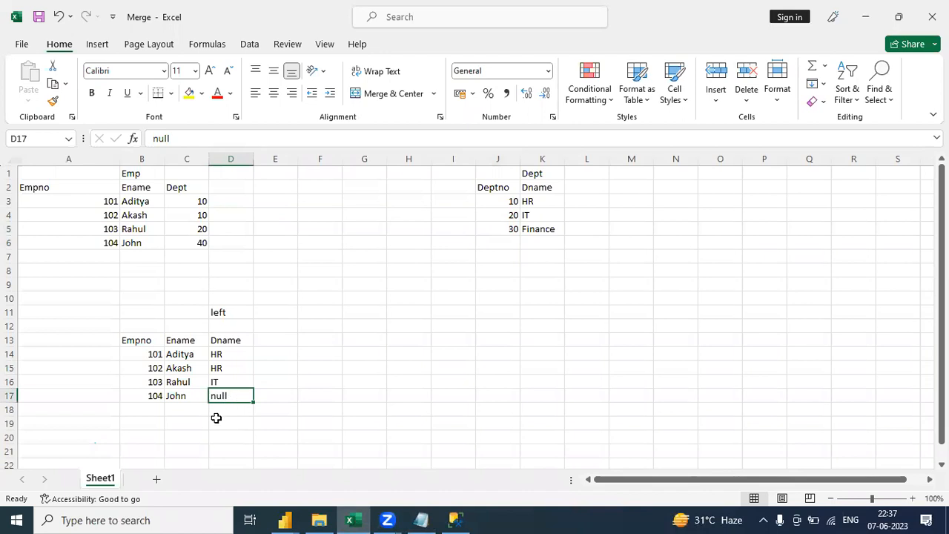
Change the join label above the sample result table, in cell D11, to "Full"
double_click(228, 313)
drag(231, 312, 197, 311)
text(Full)
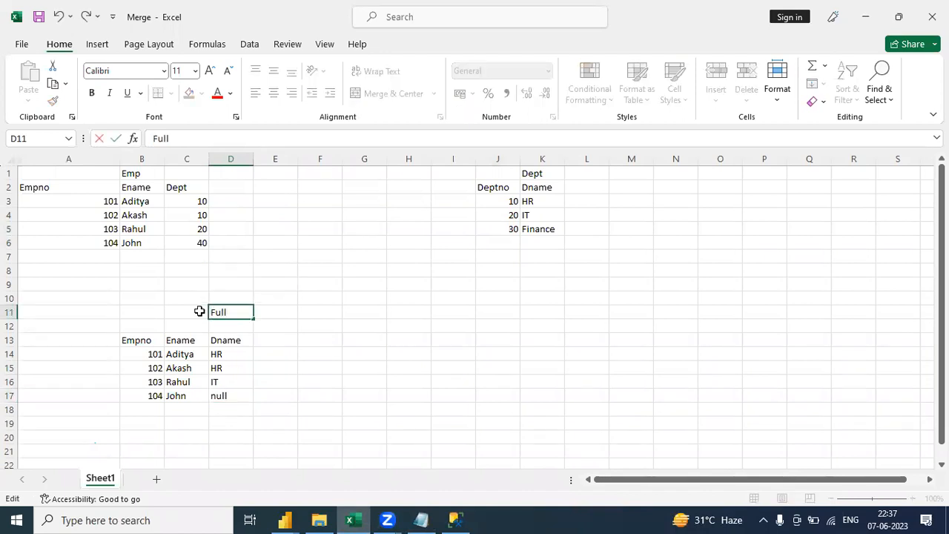
click(436, 363)
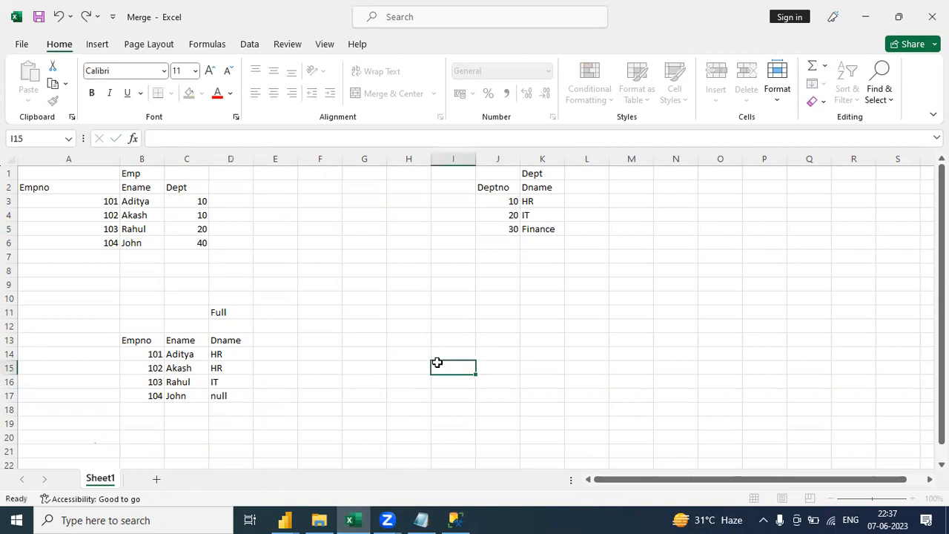
Add row 18 to the full join result by copying Finance into D18 and entering "null" in B18 and C18
click(541, 233)
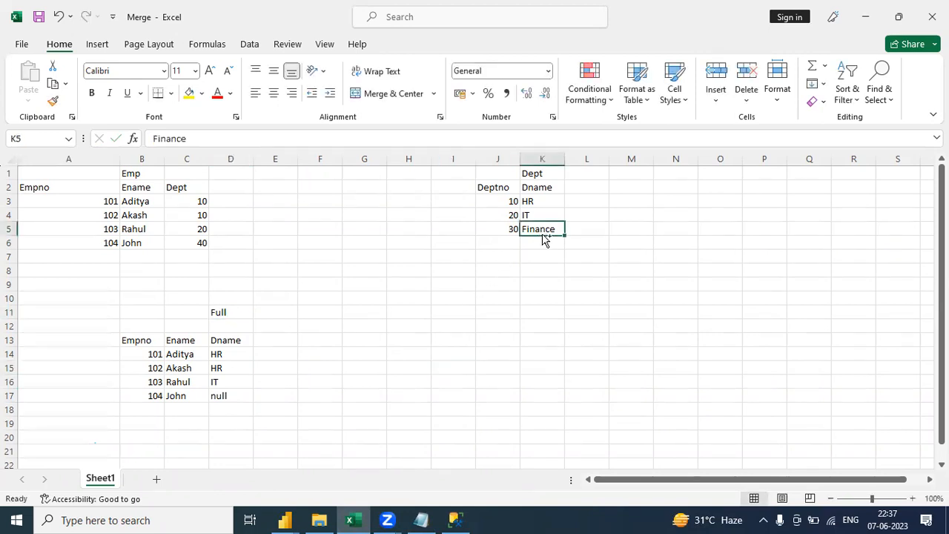
key(ctrl+c)
click(219, 409)
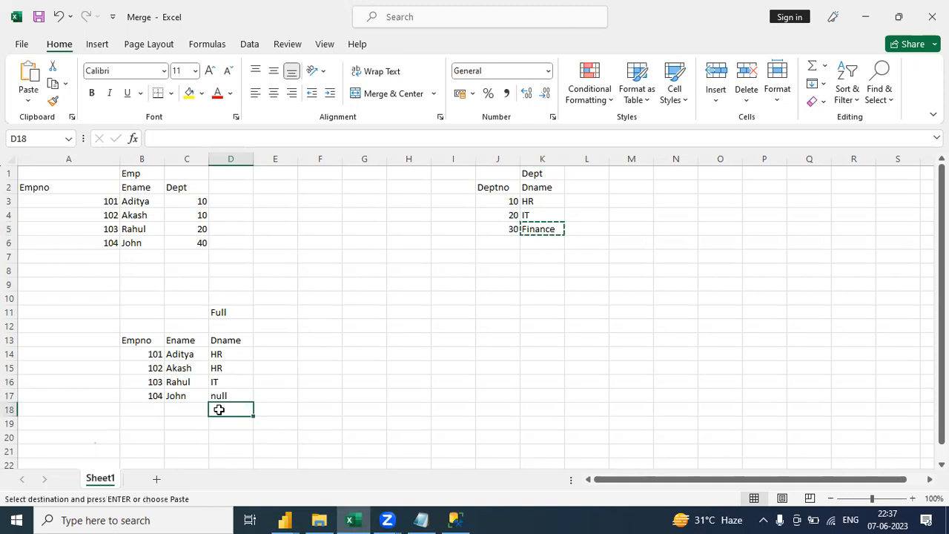
key(ctrl+v)
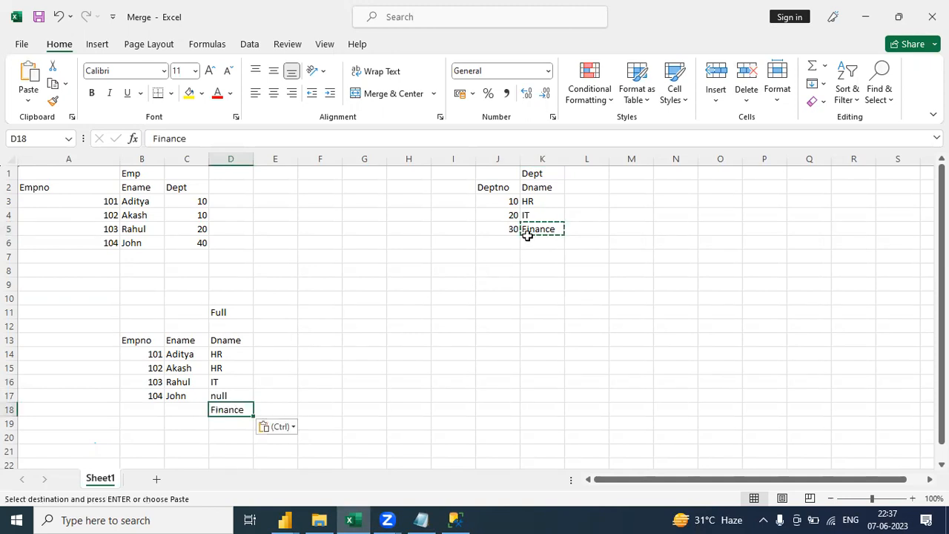
click(148, 409)
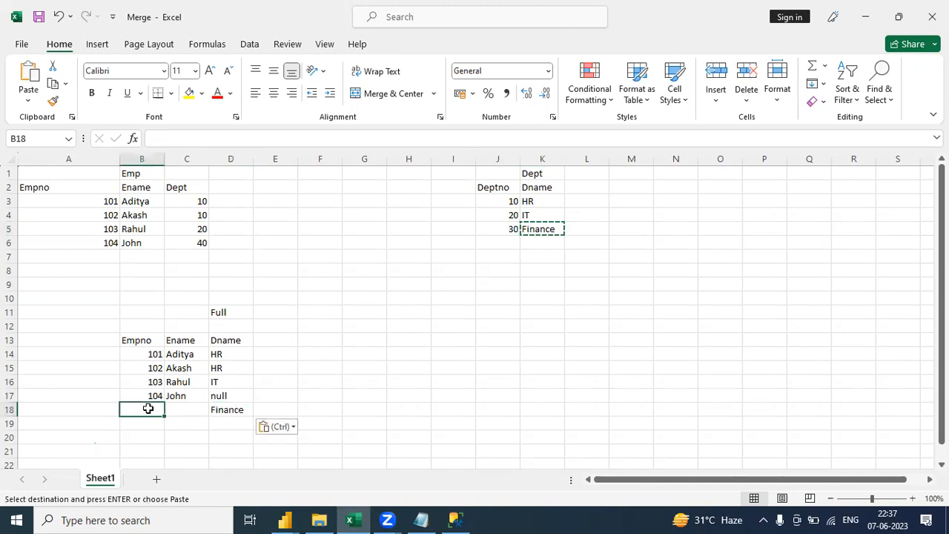
text(null)
click(194, 406)
text(null)
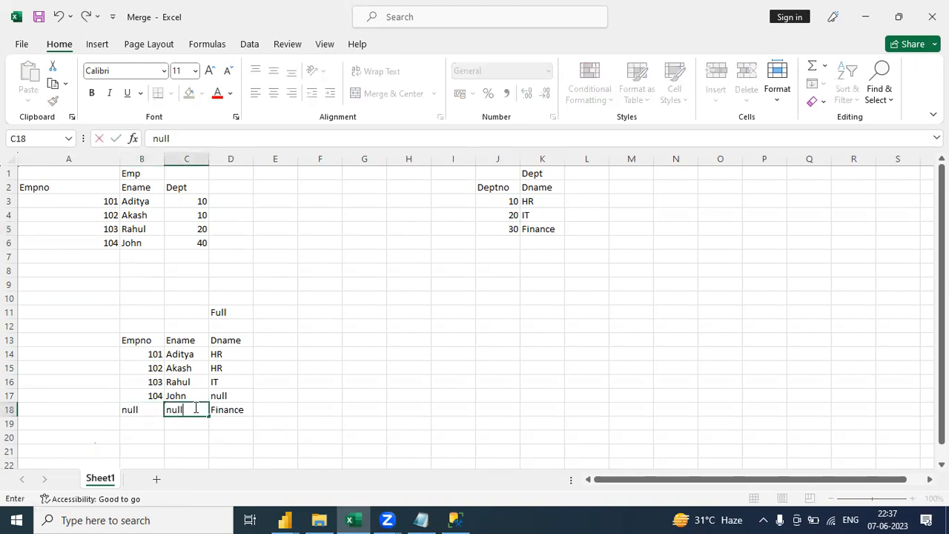
click(312, 419)
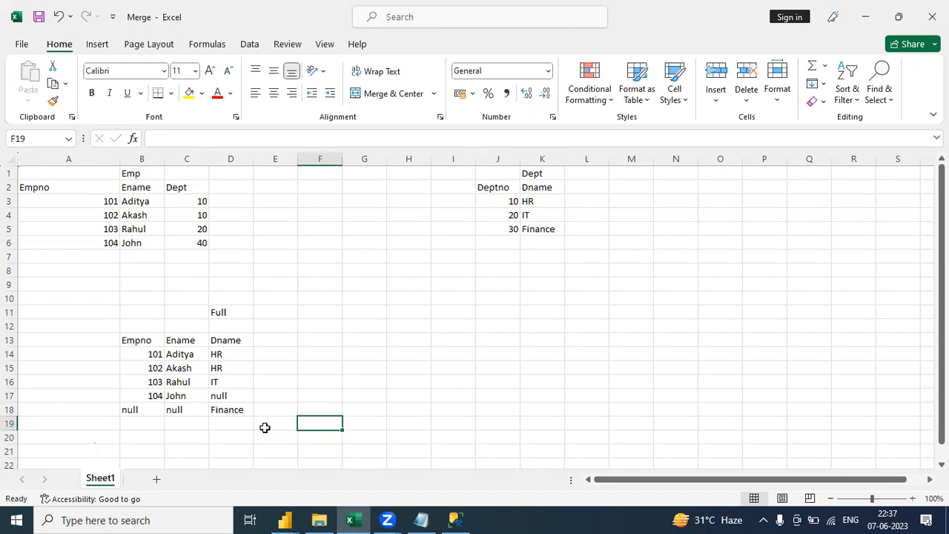
Return to the Power Query Editor and review the Emp-Dept-Inner, Emp-Dept-Left and DEPT queries
key(alt+Tab)
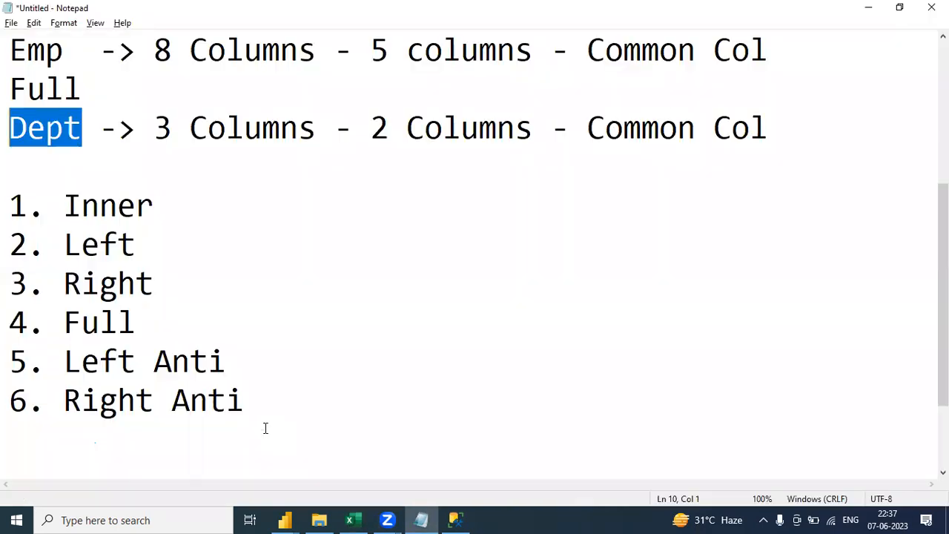
click(288, 518)
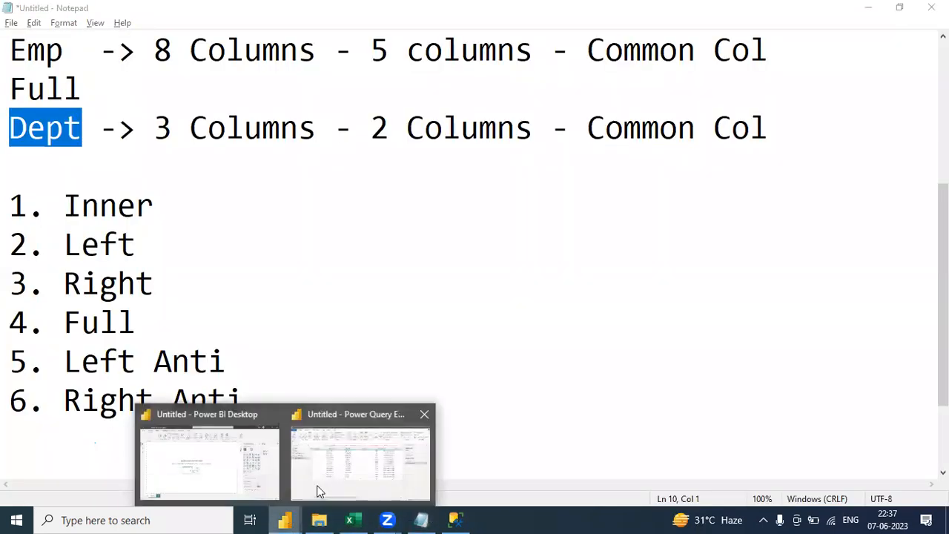
click(375, 455)
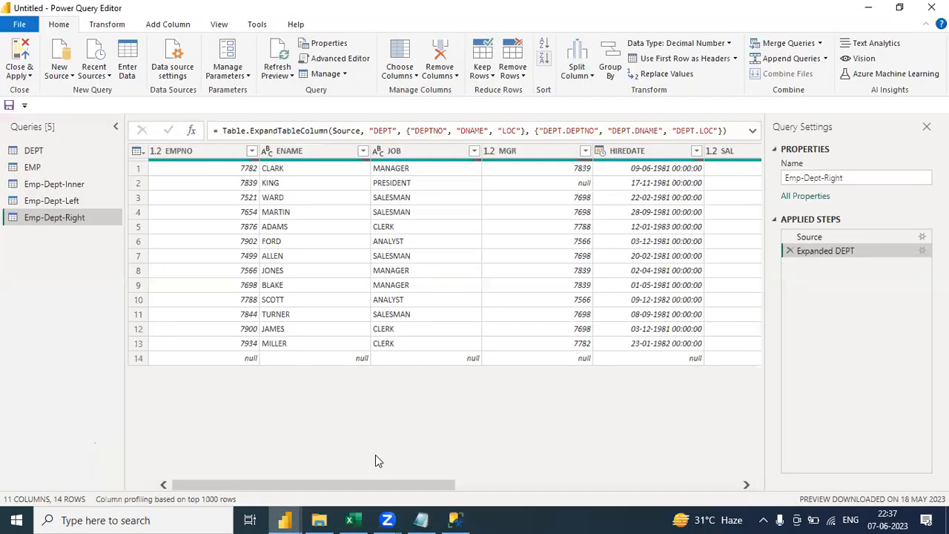
click(61, 186)
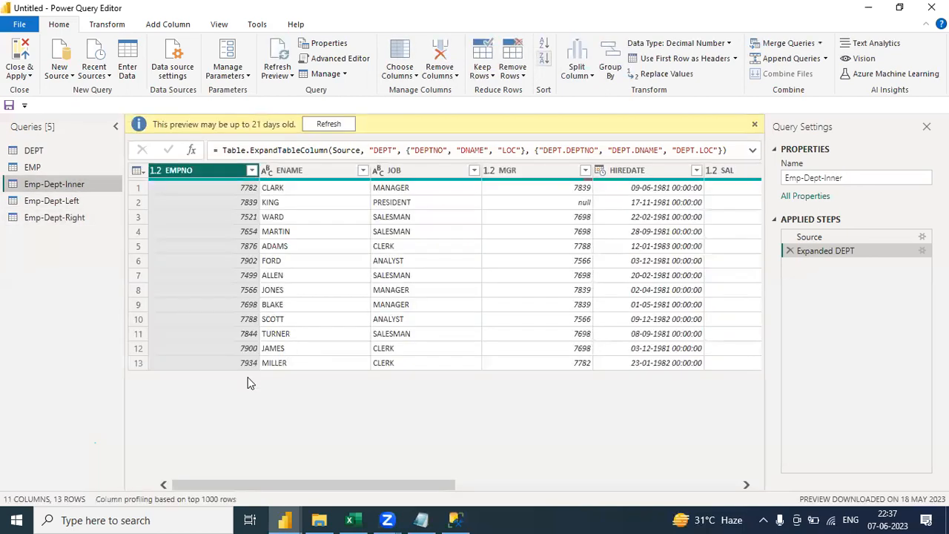
click(57, 201)
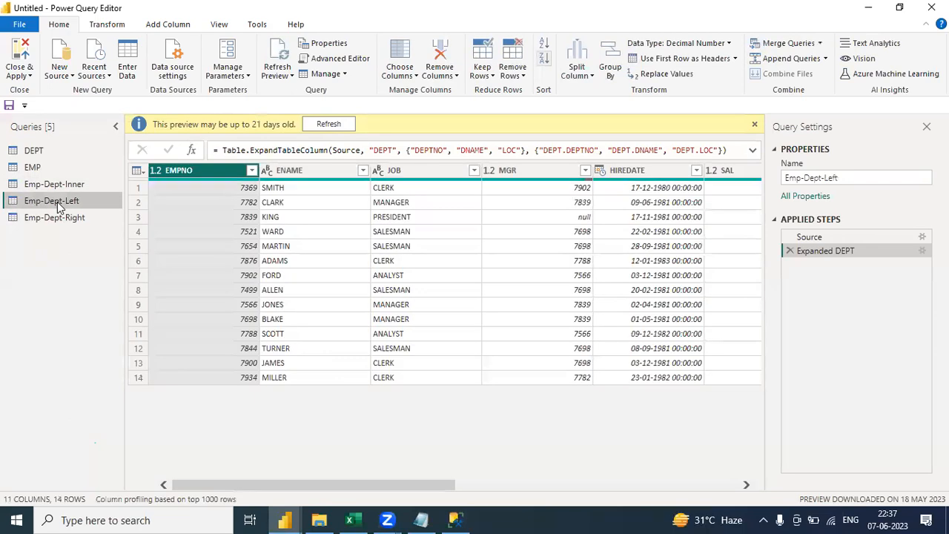
click(35, 151)
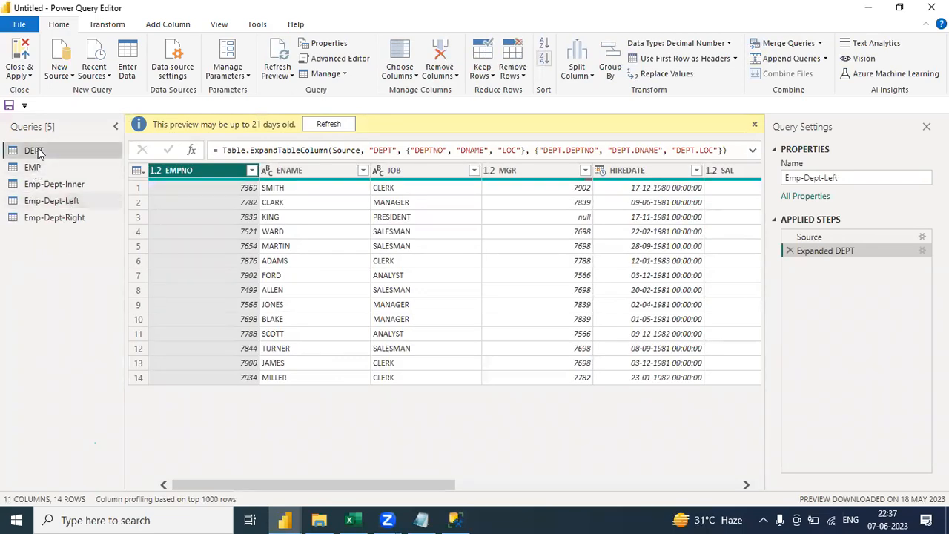
Review the EMP query and the Emp-Dept-Right query results
click(37, 167)
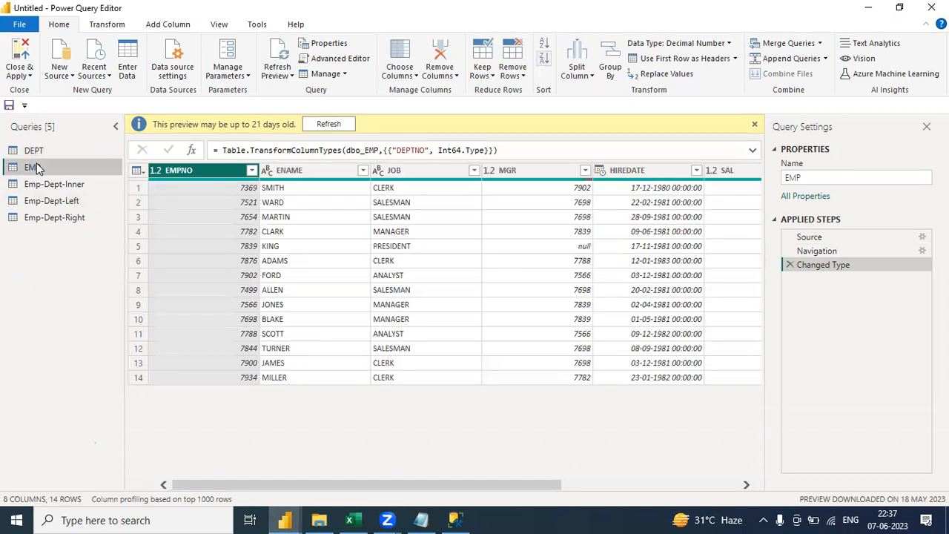
click(74, 221)
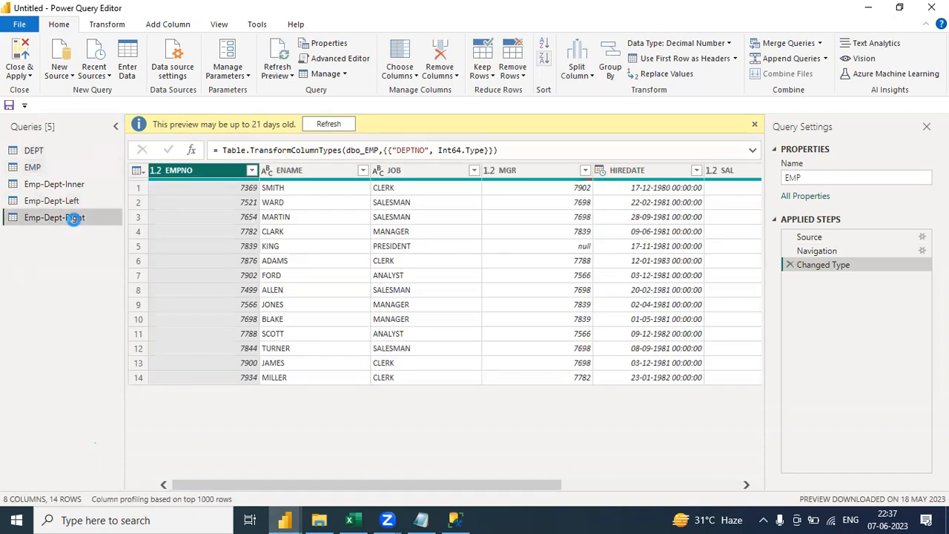
click(819, 45)
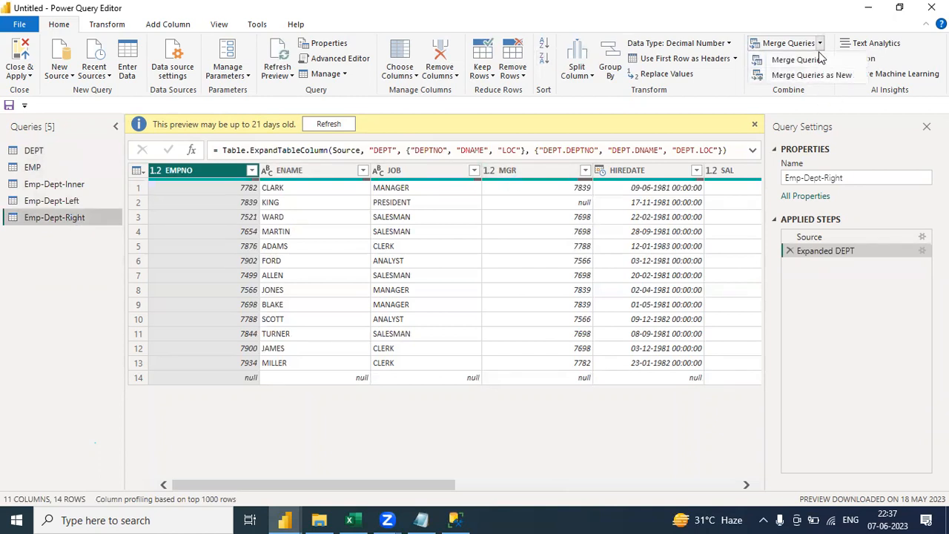
click(819, 56)
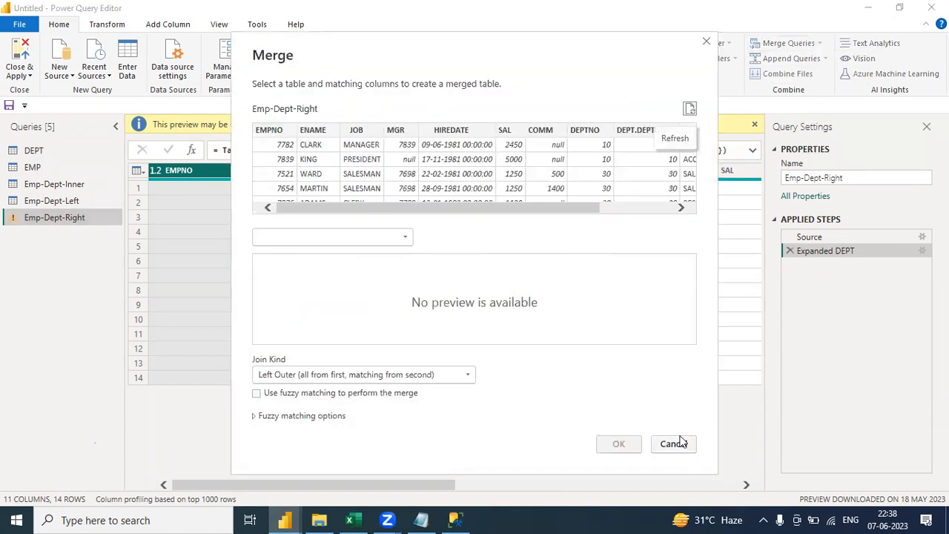
click(675, 443)
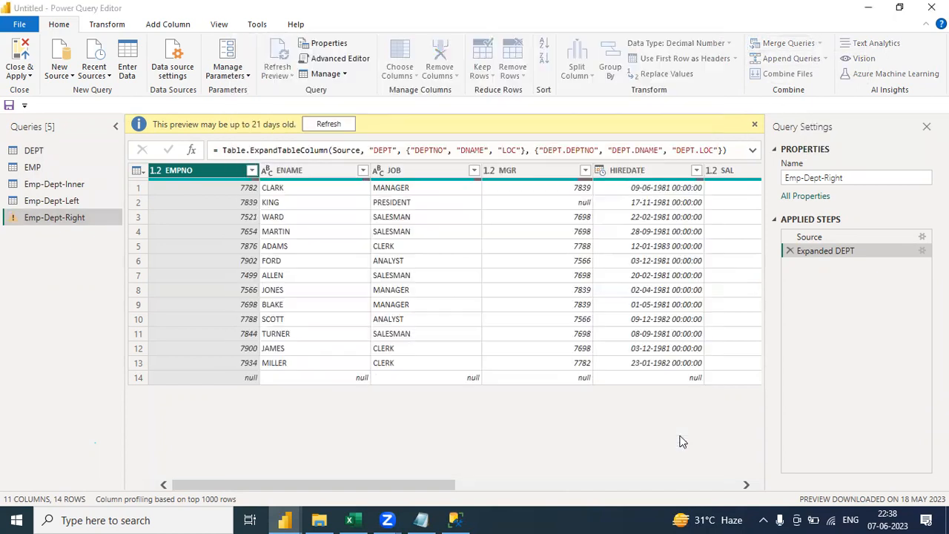
Start merging queries as a new query, with EMP as the first table and DEPT as the second
click(819, 43)
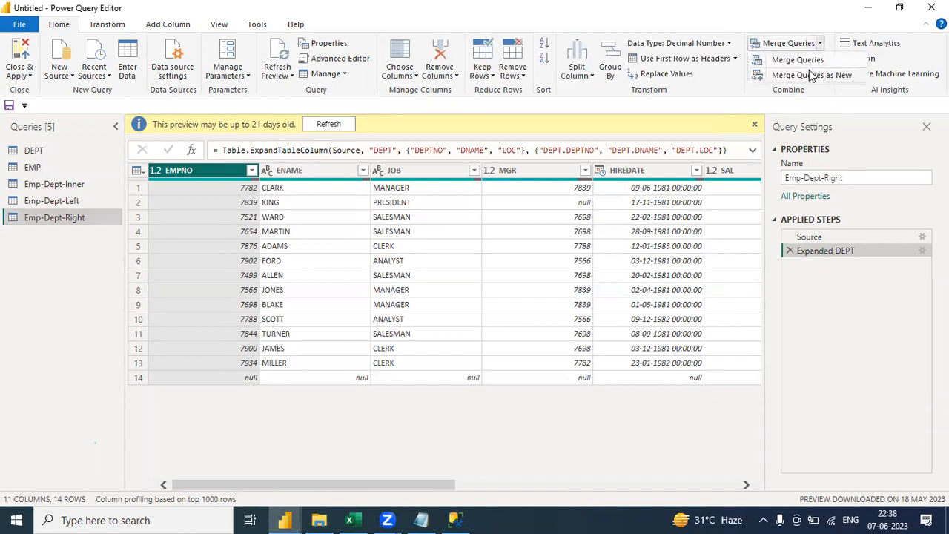
click(810, 74)
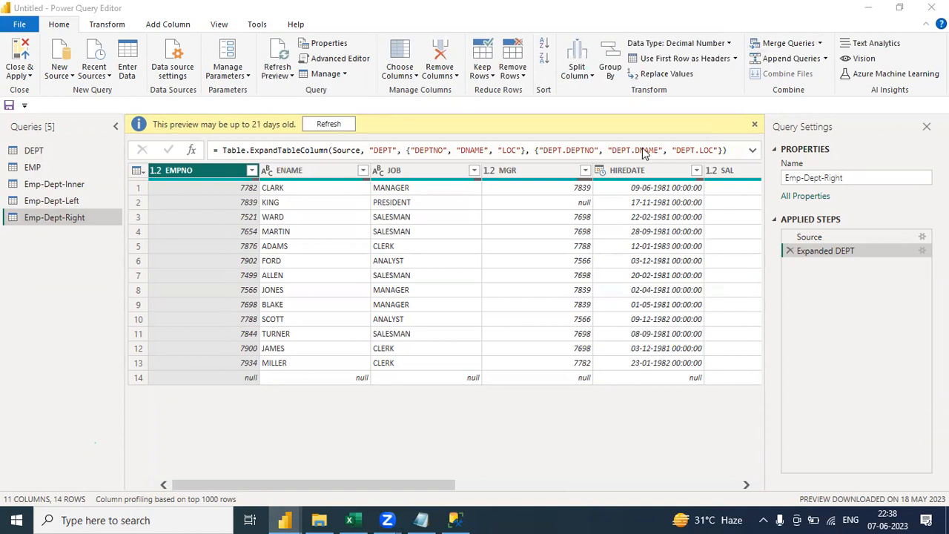
click(370, 110)
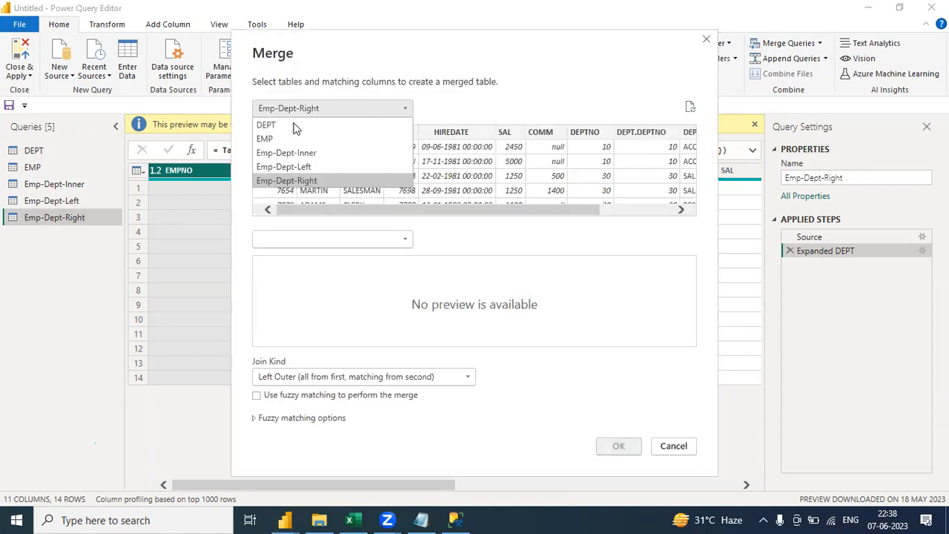
click(278, 138)
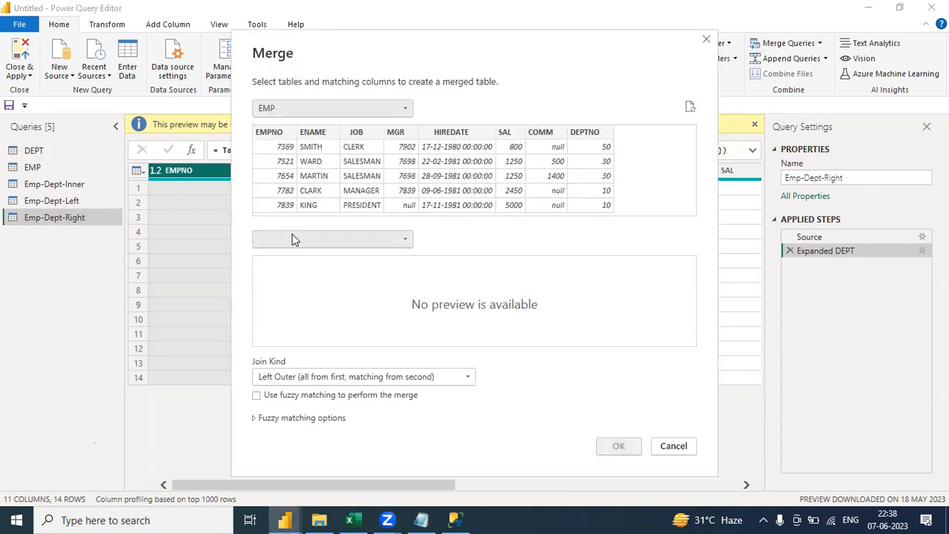
click(292, 239)
click(282, 254)
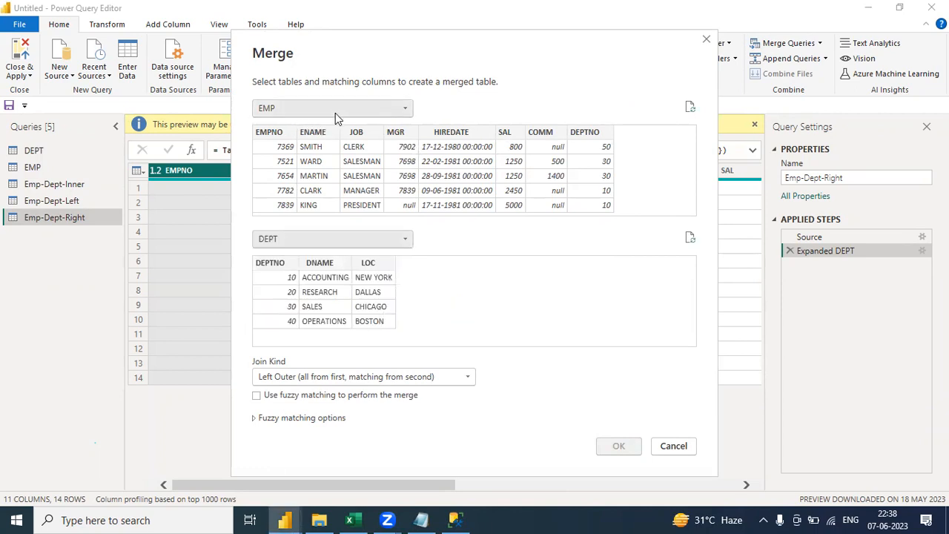
Set the join kind to Full Outer, match both tables on DEPTNO, and create the merged query
click(308, 381)
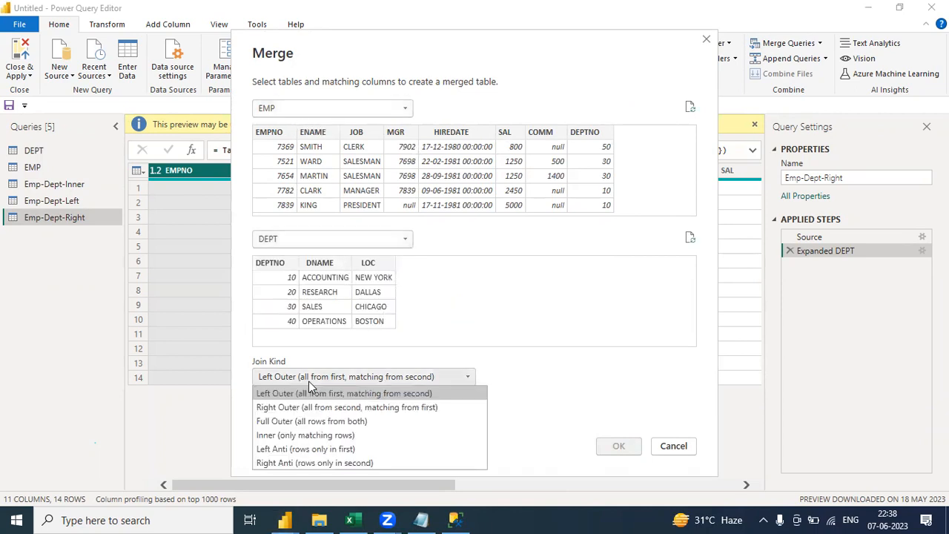
click(299, 421)
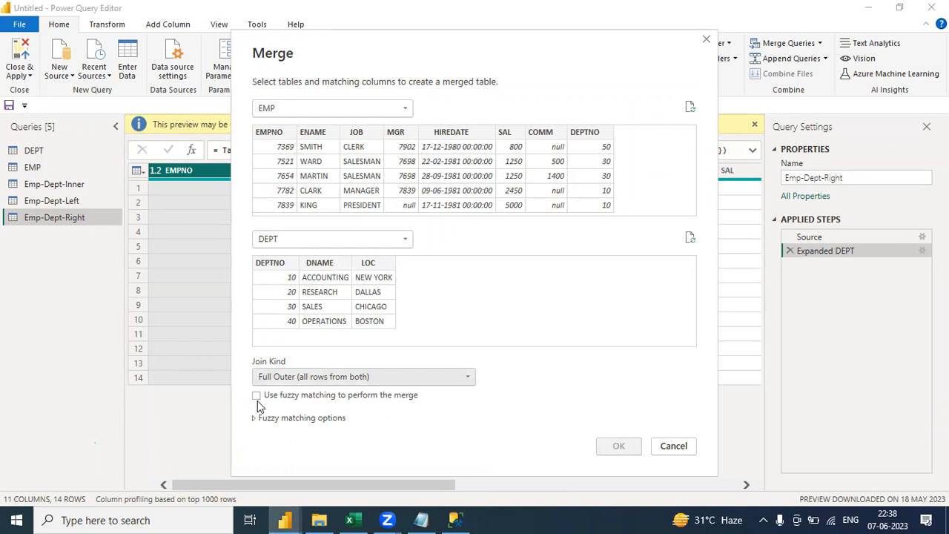
click(595, 133)
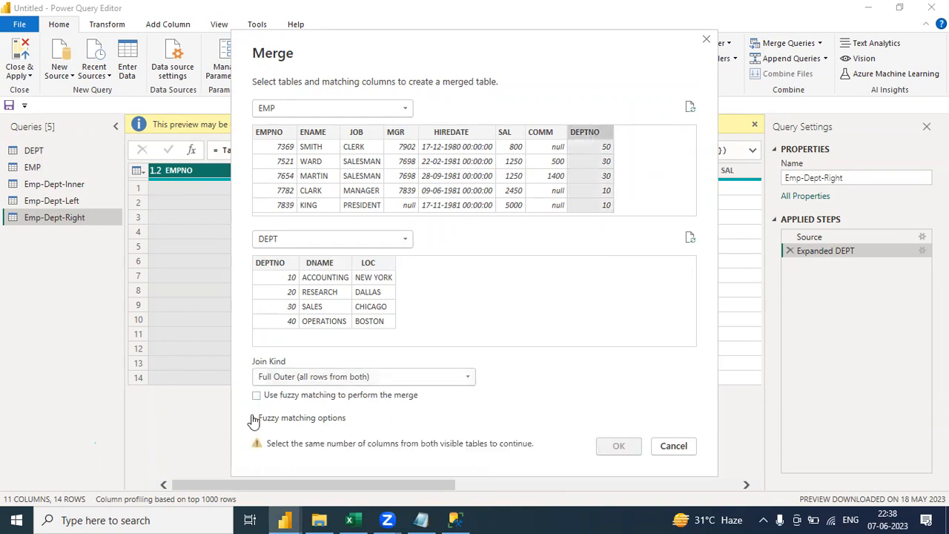
click(267, 264)
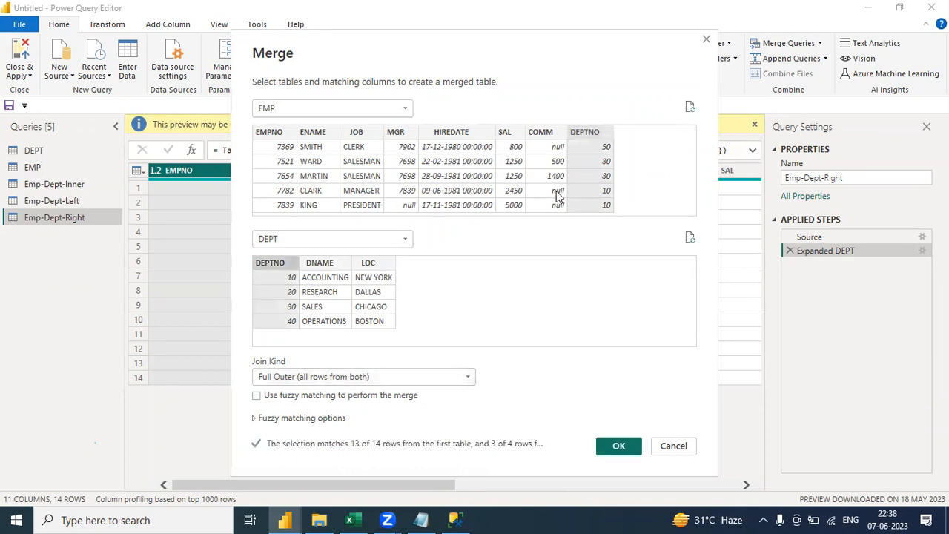
click(619, 447)
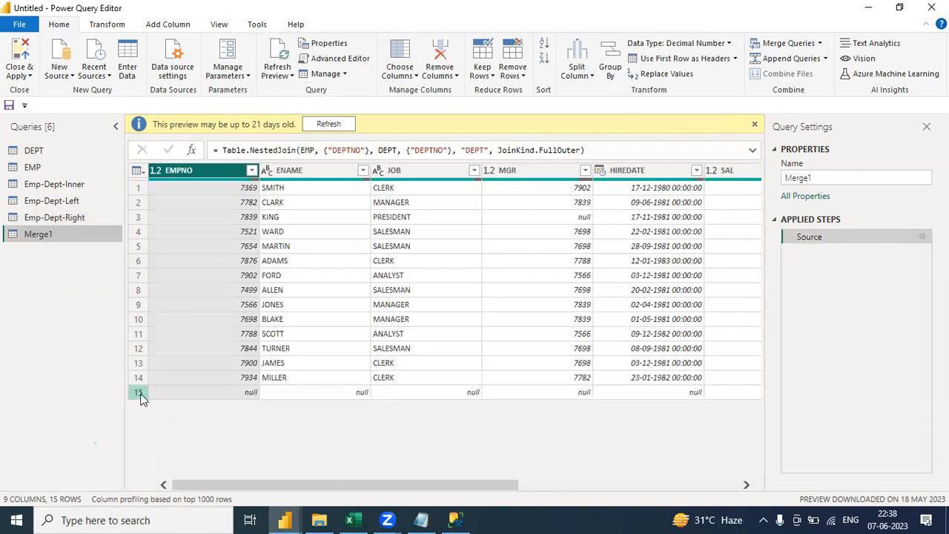
Expand the merged DEPT column into DEPTNO, DNAME and LOC with the original column name as prefix, and review the rows
drag(397, 487, 627, 482)
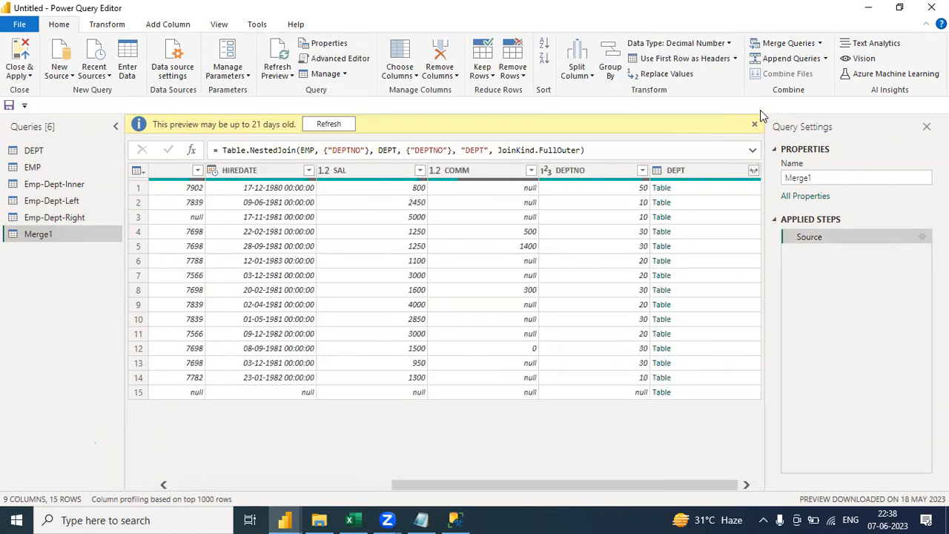
click(753, 171)
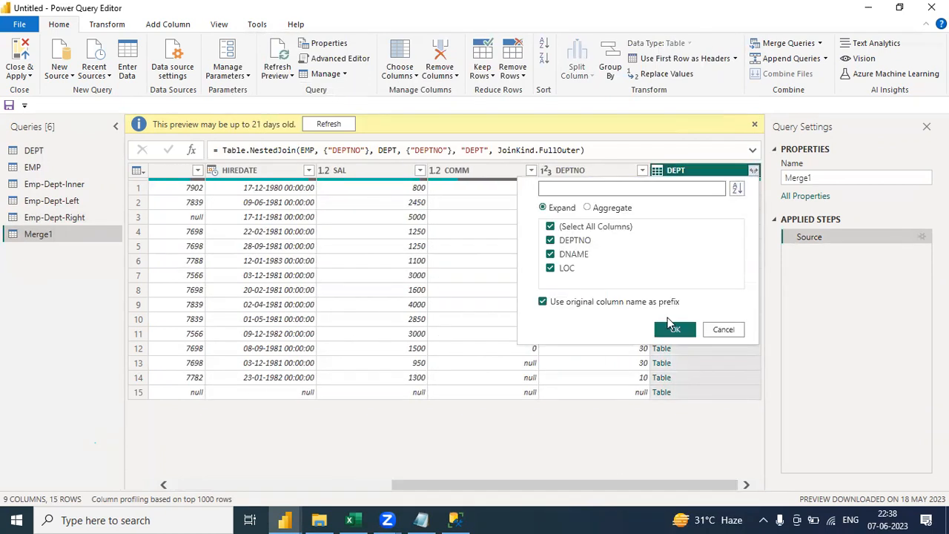
click(672, 331)
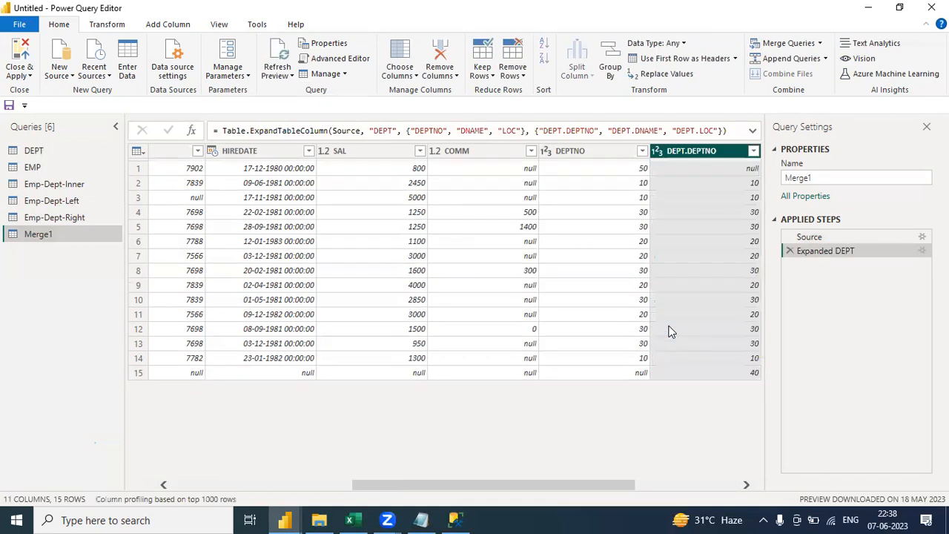
drag(601, 482, 721, 471)
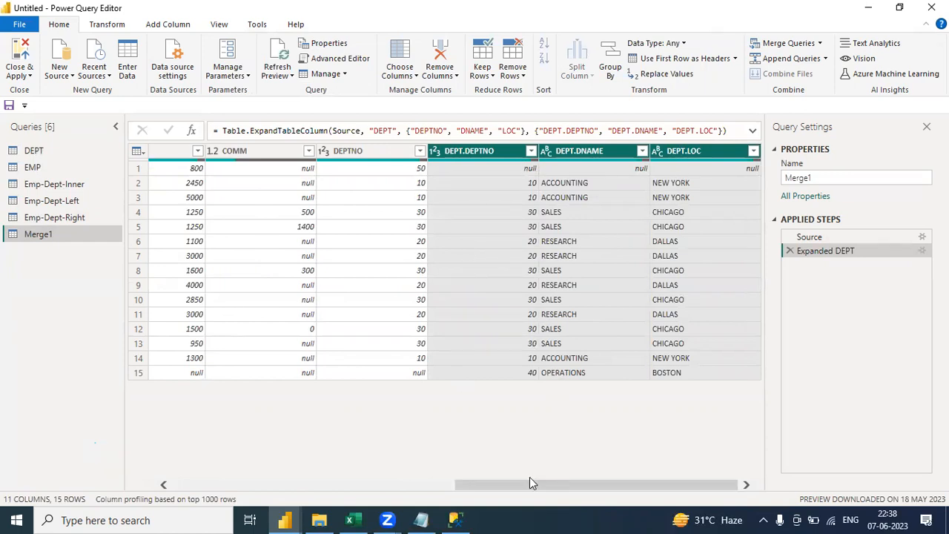
scroll(529, 488, left, 5)
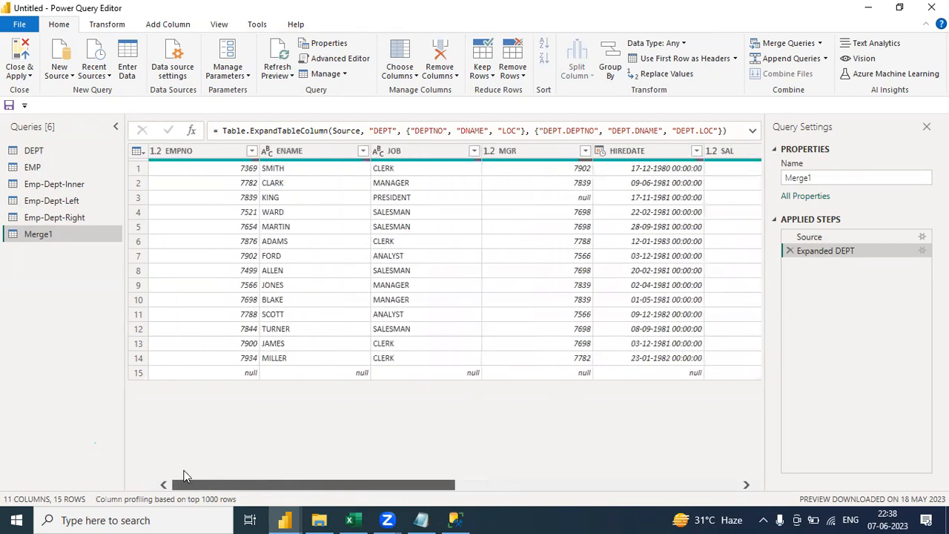
scroll(487, 484, right, 5)
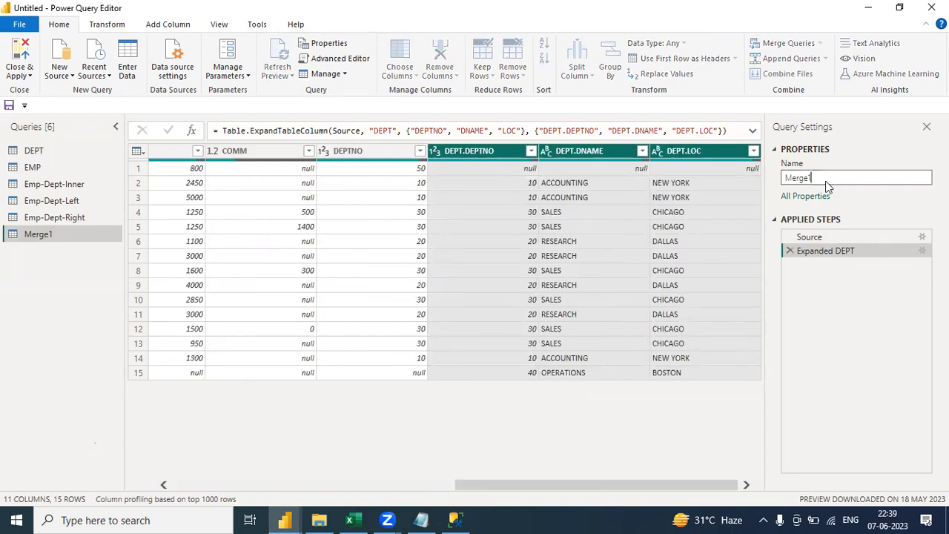
Rename the new merged query as "Emp-Dept-Full Join"
double_click(801, 178)
text(Emp-De)
text(-Full Join)
click(612, 455)
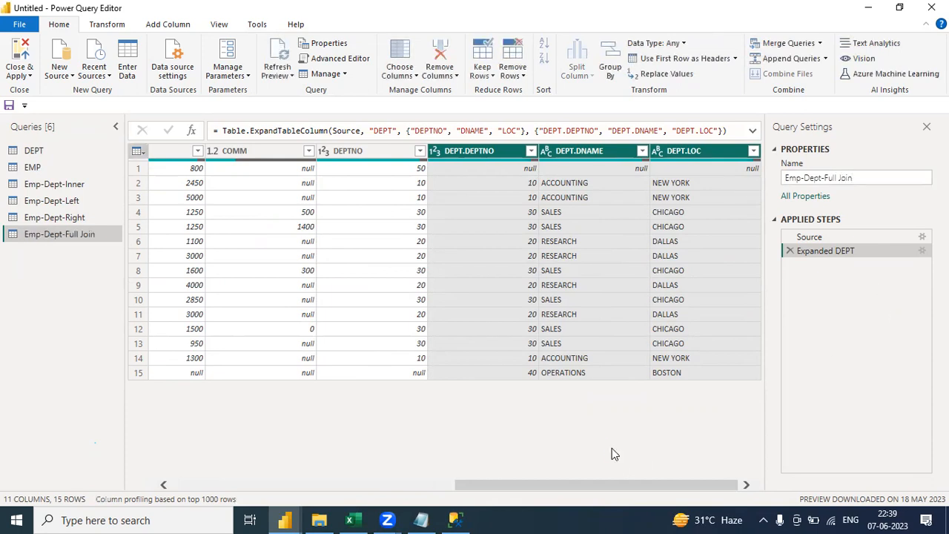
Switch to the Notepad notes and examine the Left Anti and Right Anti entries in the join list
click(421, 519)
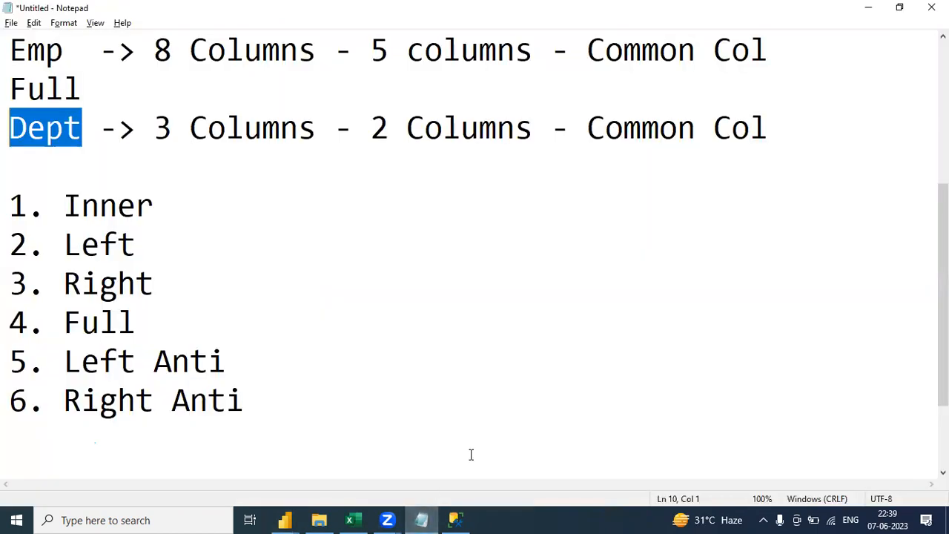
click(245, 394)
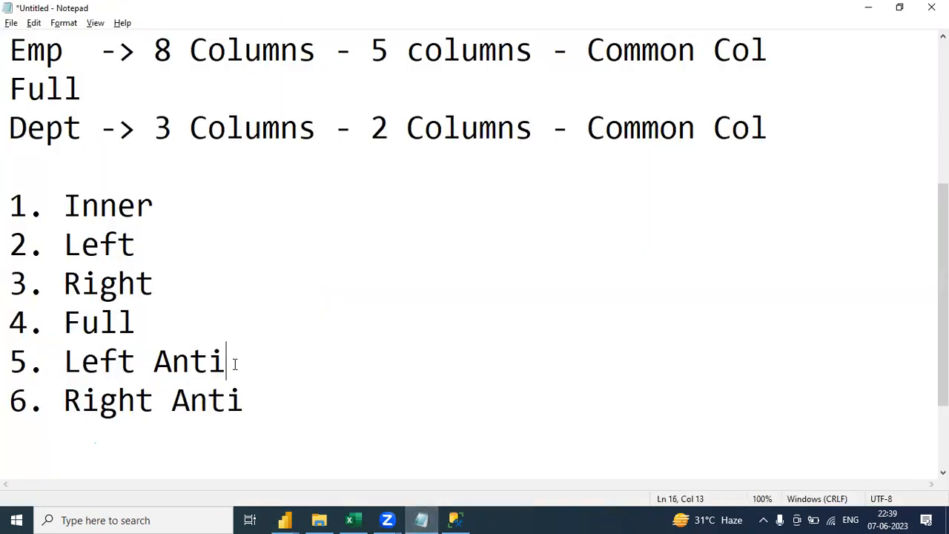
drag(233, 363, 28, 362)
click(282, 417)
drag(245, 400, 7, 396)
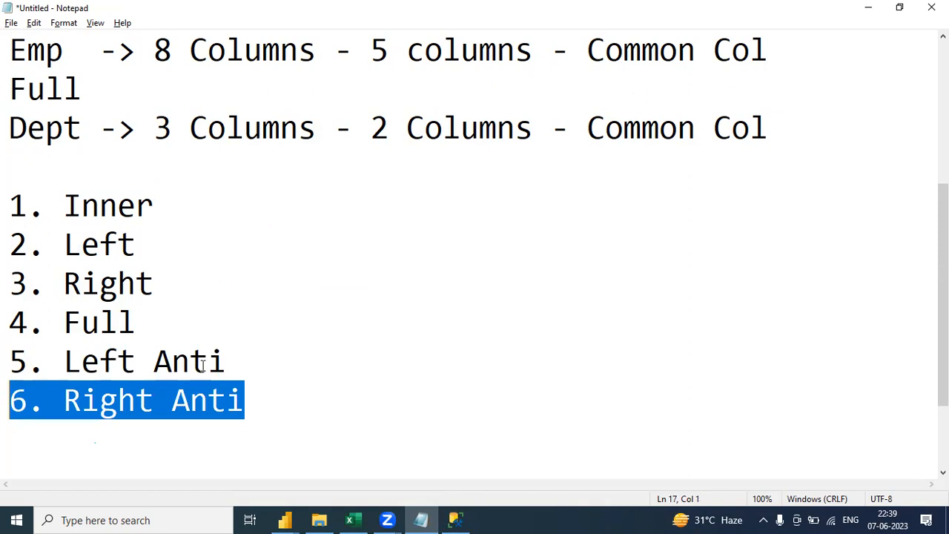
click(268, 359)
drag(263, 360, 62, 368)
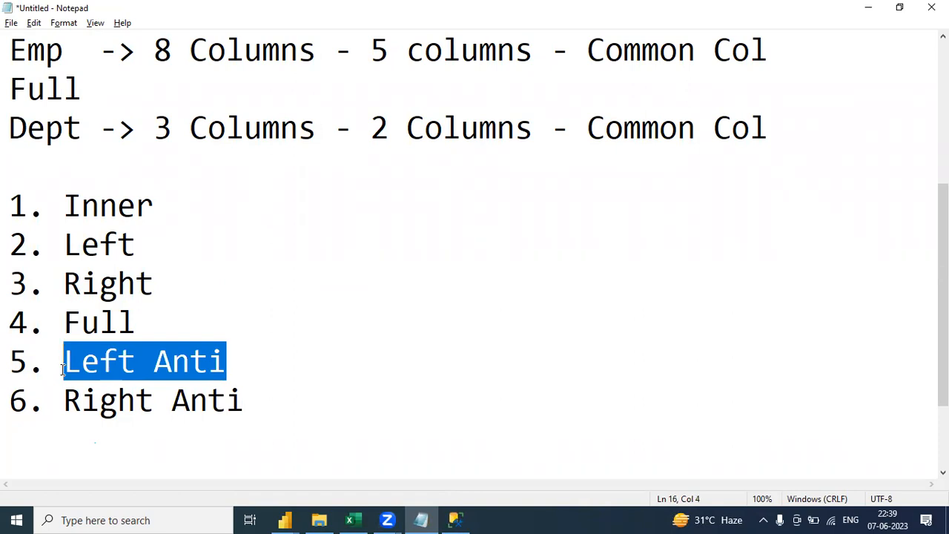
click(284, 368)
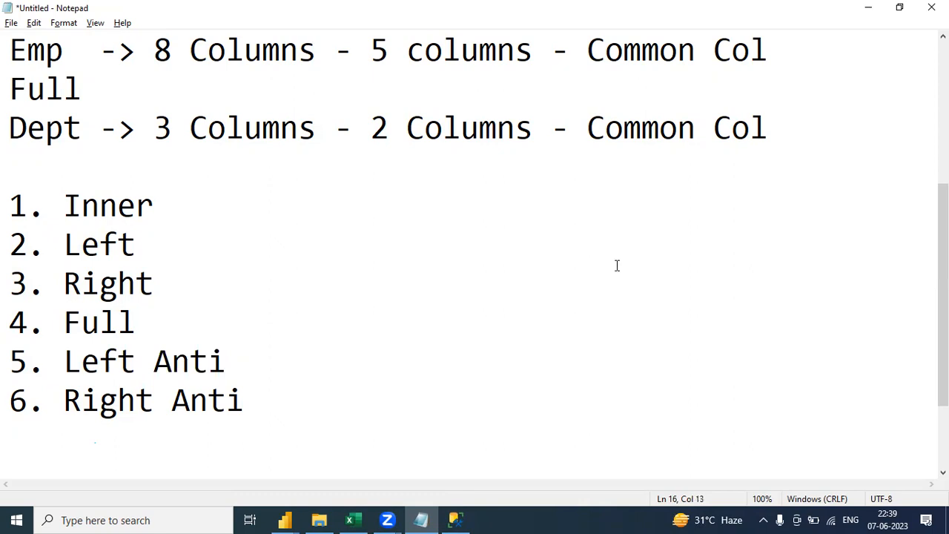
click(719, 297)
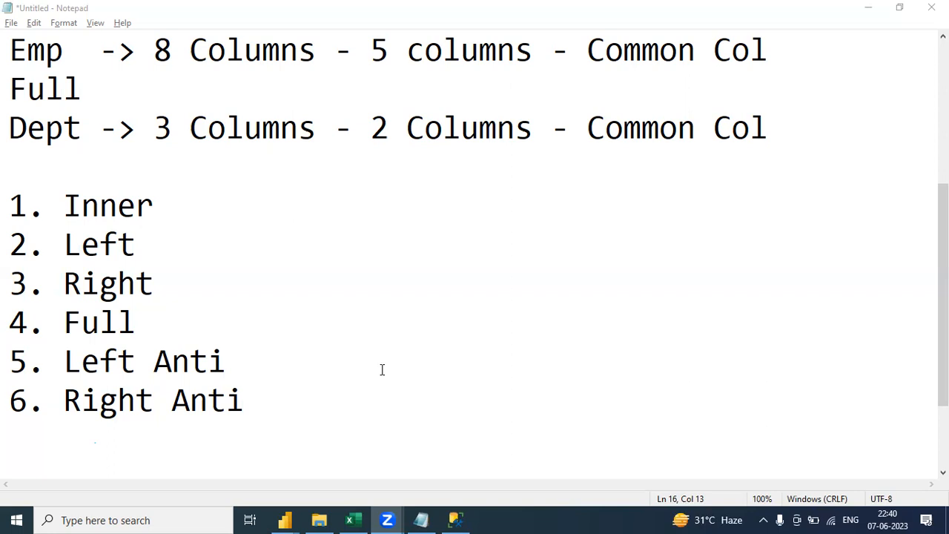
Switch to the Merge workbook in Excel and enter the label "Left Anti" in cell I11
click(354, 519)
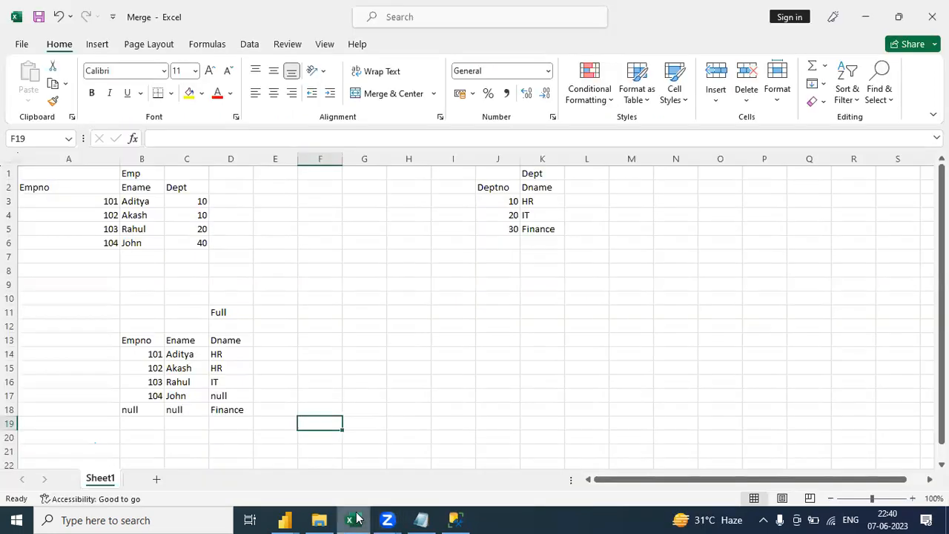
click(191, 302)
click(458, 312)
text(Left Anti)
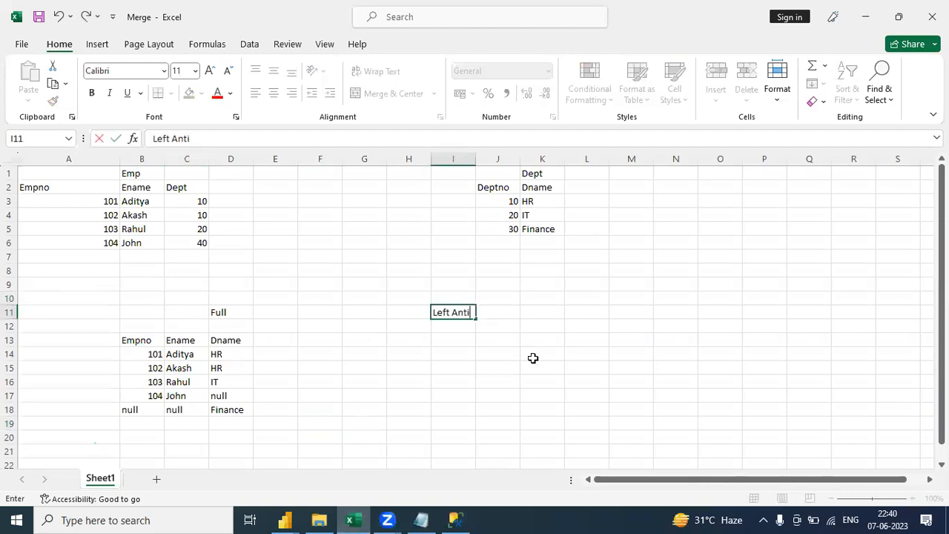
click(532, 358)
Compare the department numbers in the Dept table with those in the Emp table to find matching records
drag(502, 201, 508, 211)
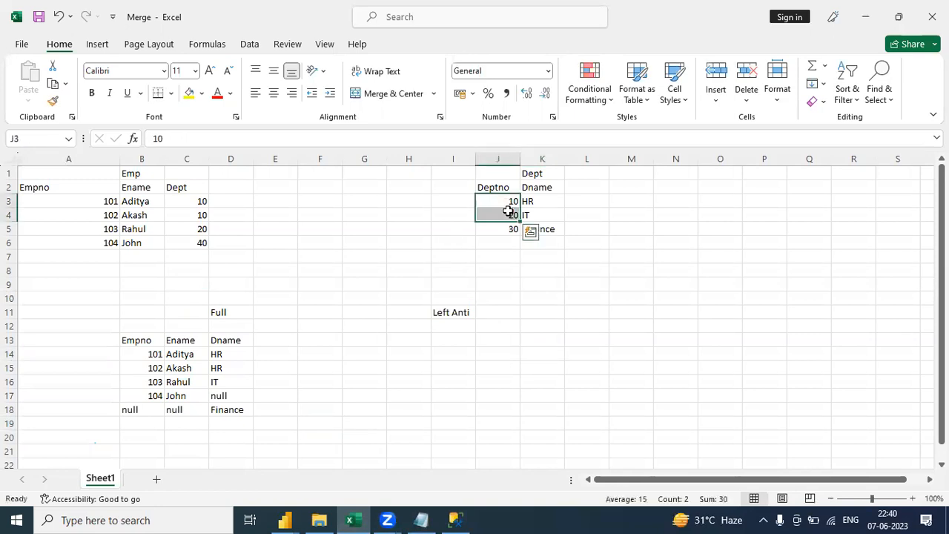
drag(206, 201, 207, 229)
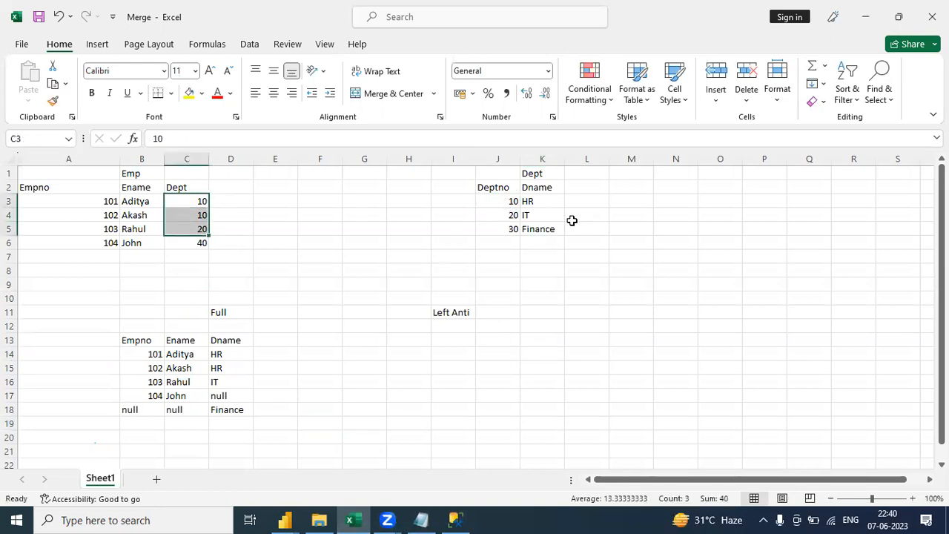
click(522, 228)
click(548, 254)
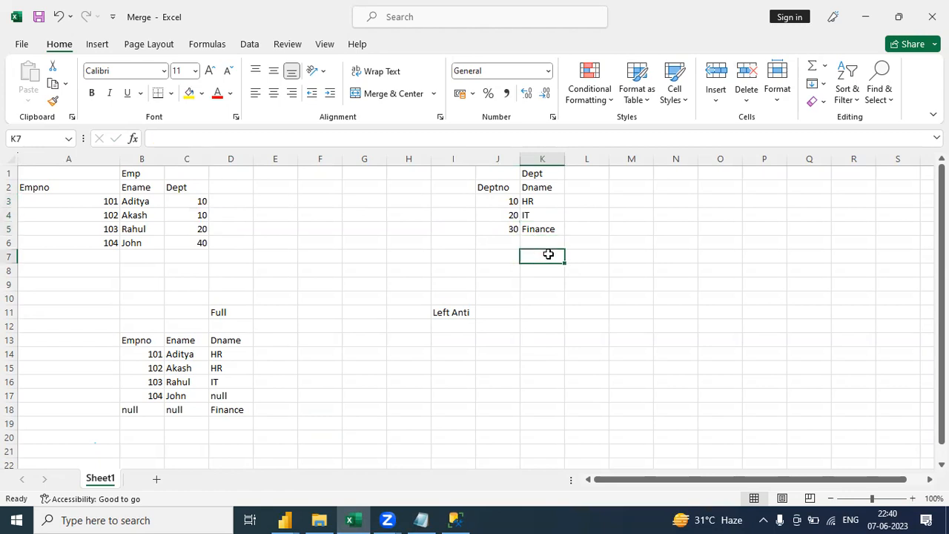
Copy the last Emp record (A6:C6) to H13 under the Left Anti label
drag(101, 242, 198, 243)
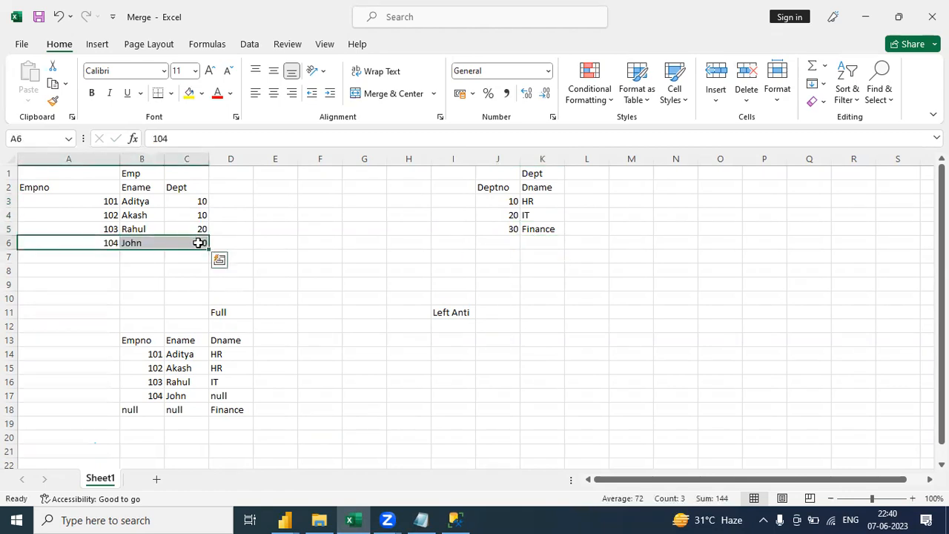
key(ctrl+c)
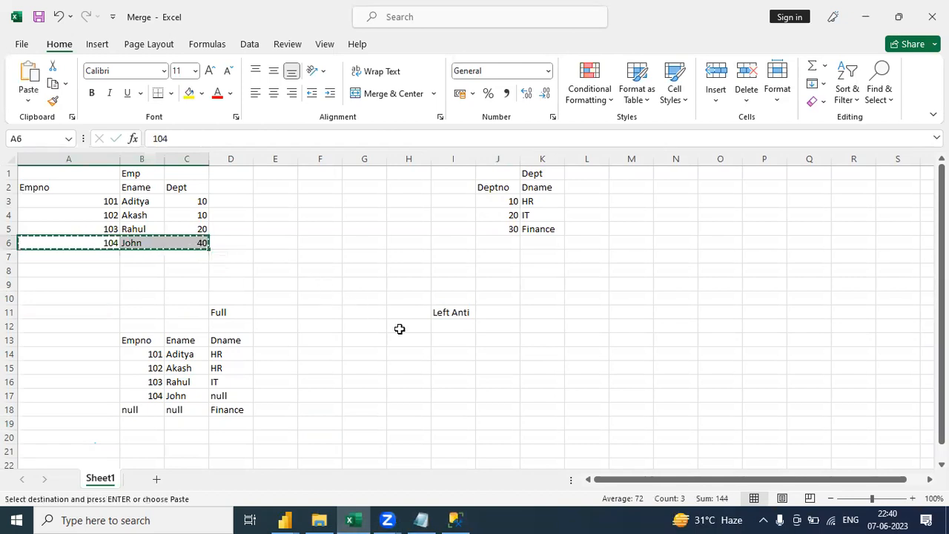
click(405, 326)
click(408, 339)
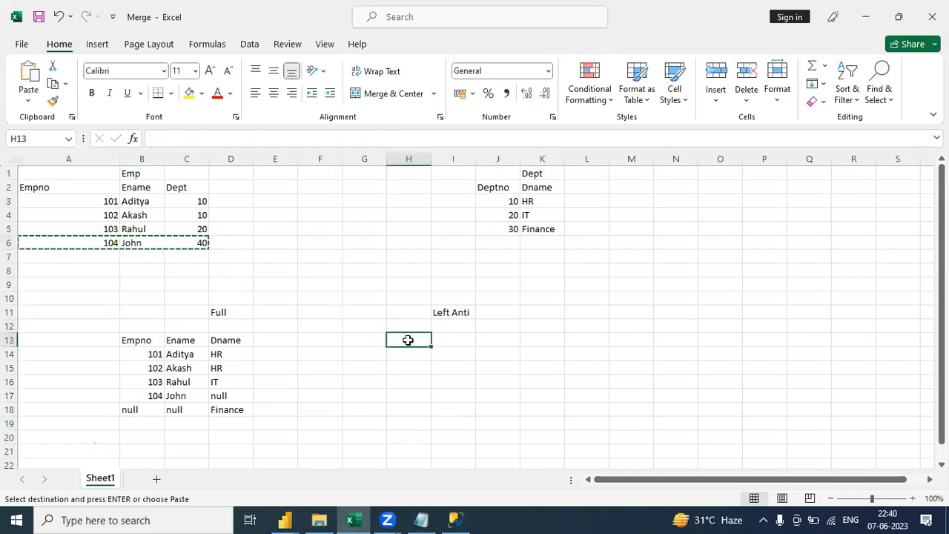
key(ctrl+v)
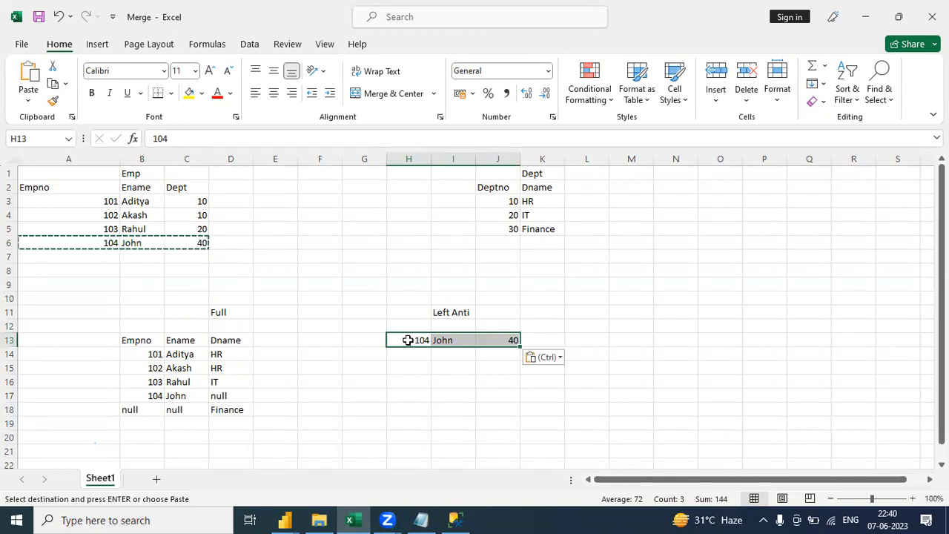
click(416, 327)
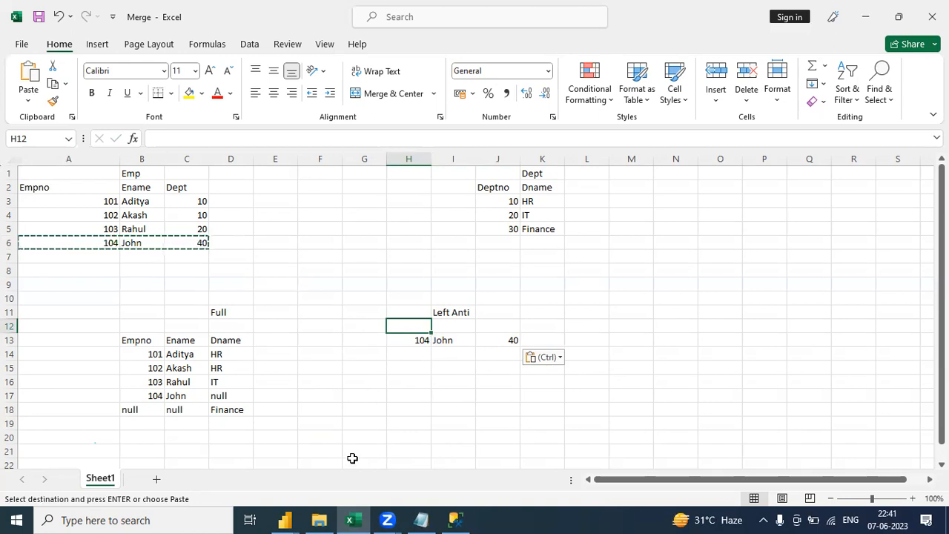
Switch to the Power Query Editor and compare the DEPTNO values in the EMP and DEPT queries
click(284, 520)
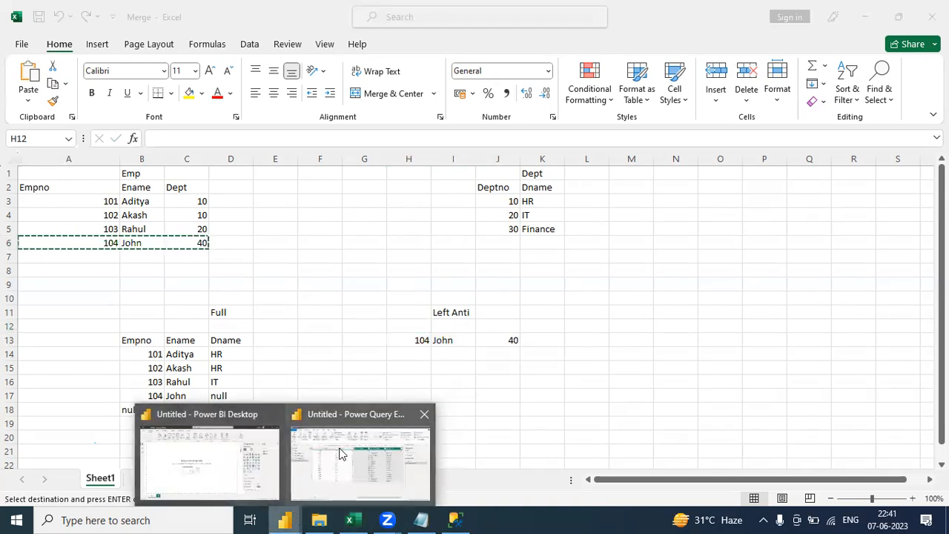
click(341, 454)
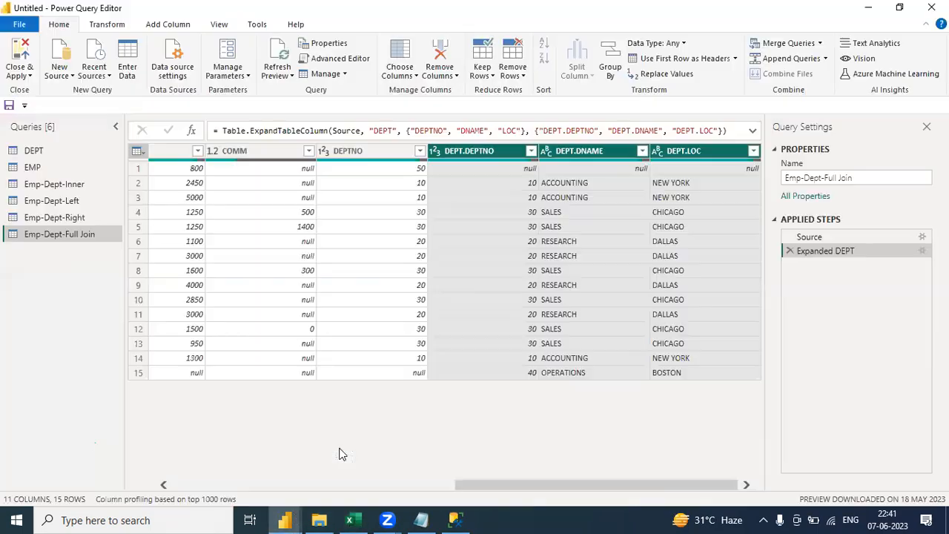
click(46, 170)
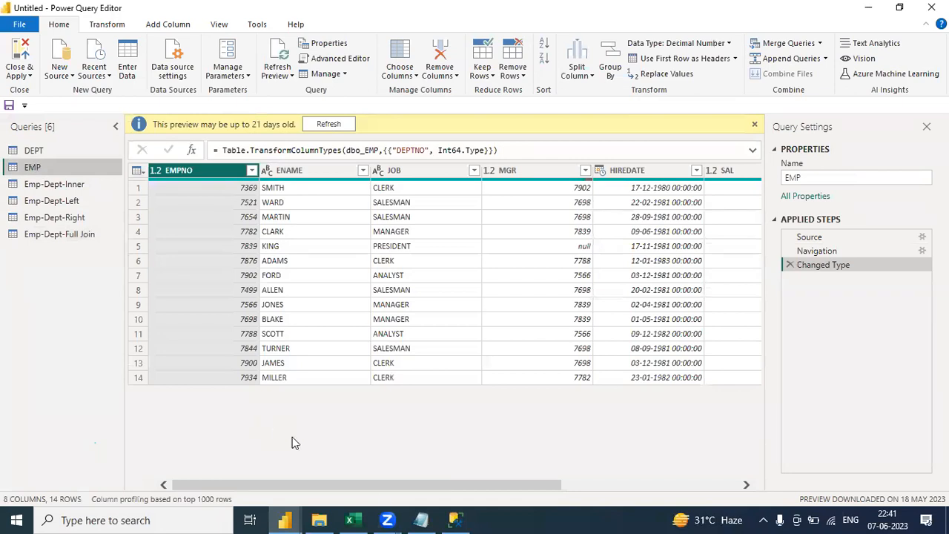
drag(383, 485, 634, 487)
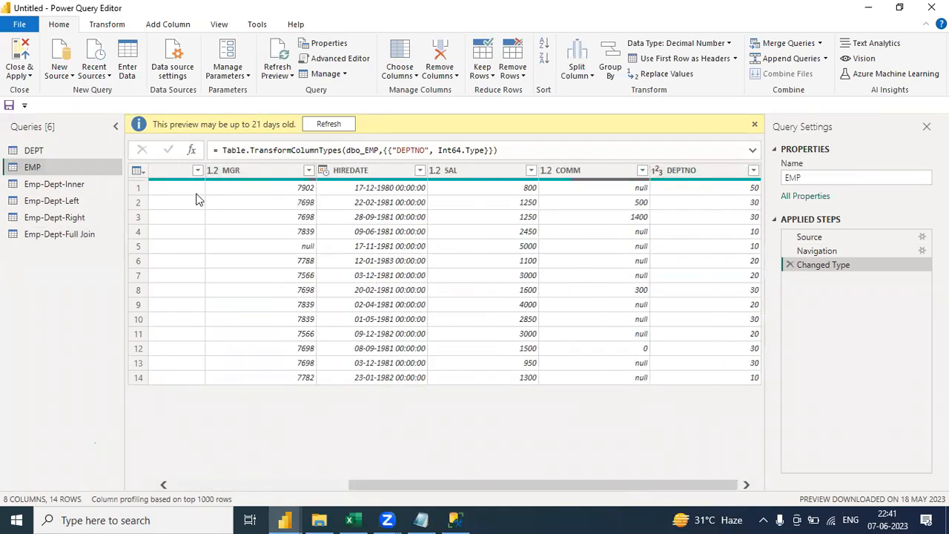
click(32, 154)
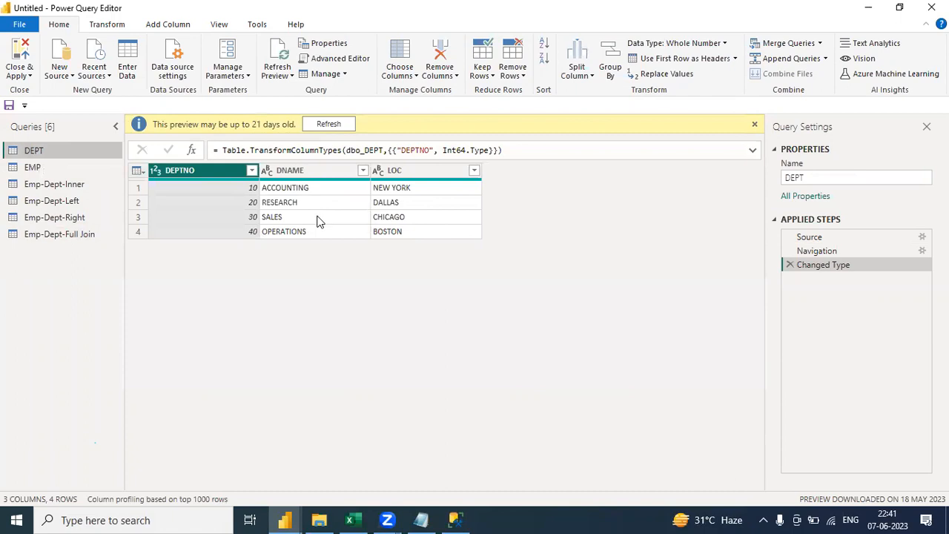
Merge EMP with DEPT as a new query, matching on DEPTNO with the Left Anti (rows only in first) join kind
click(820, 43)
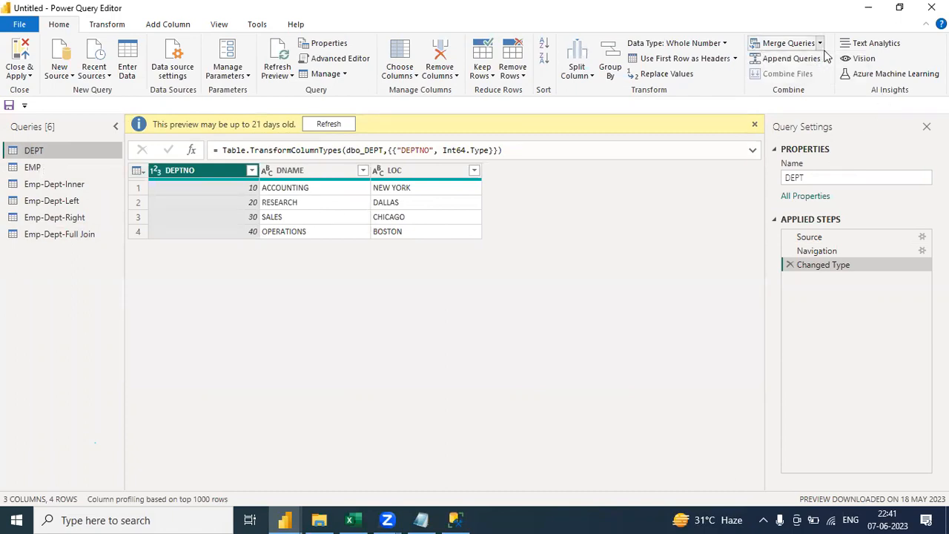
click(813, 76)
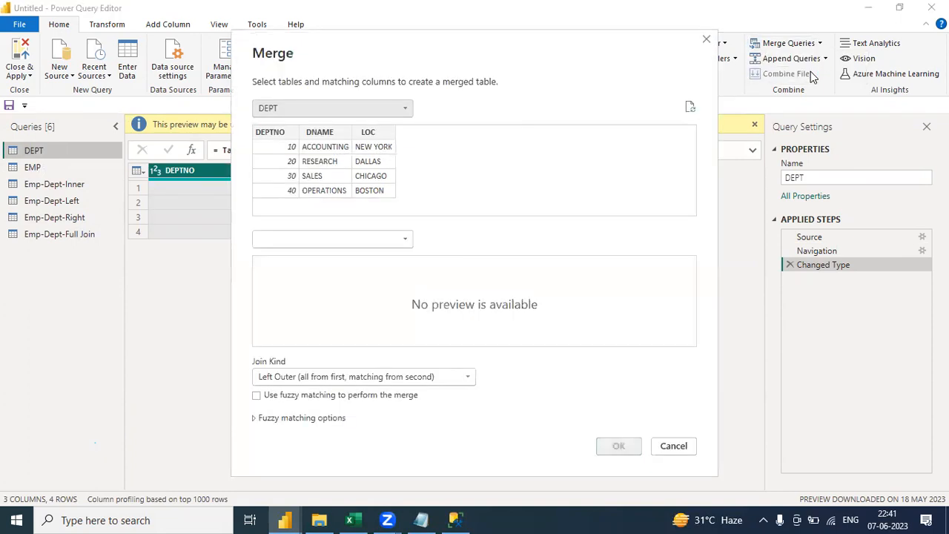
click(323, 108)
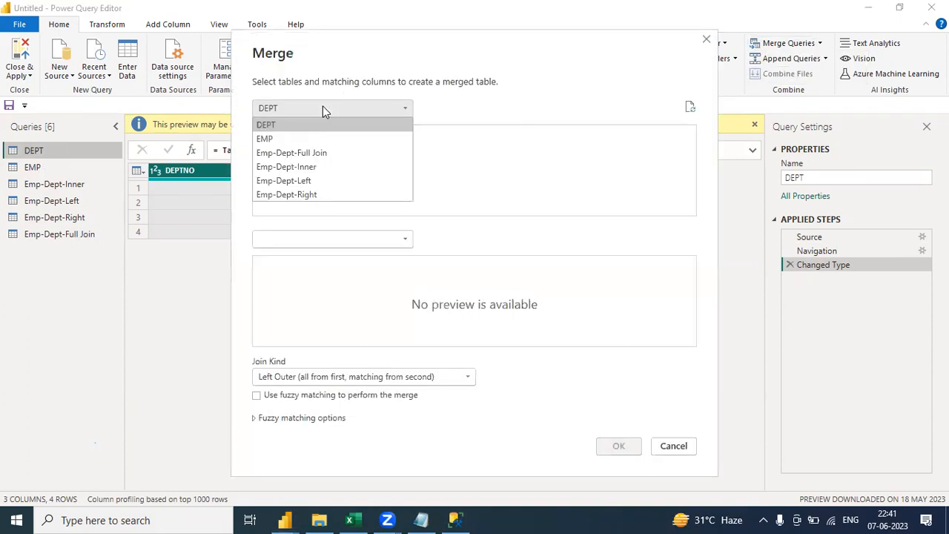
click(294, 138)
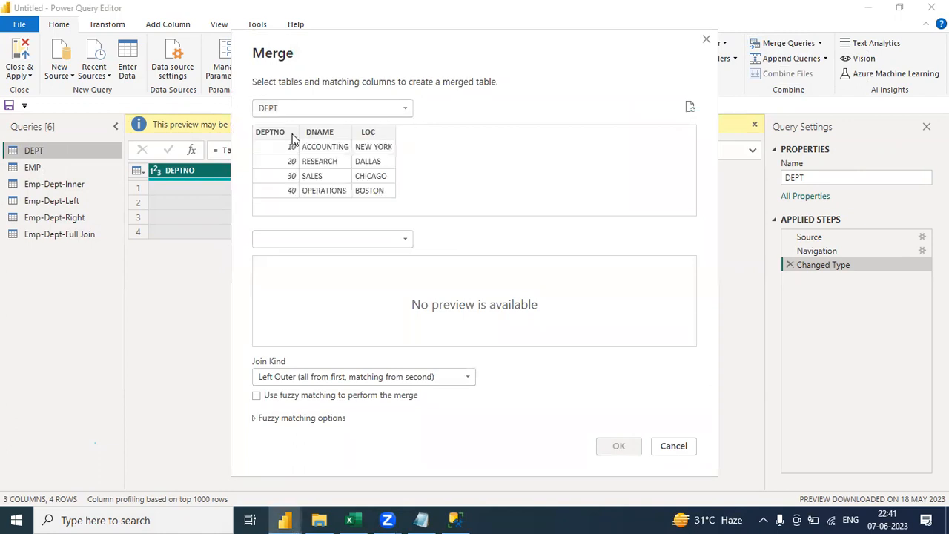
click(290, 238)
click(281, 256)
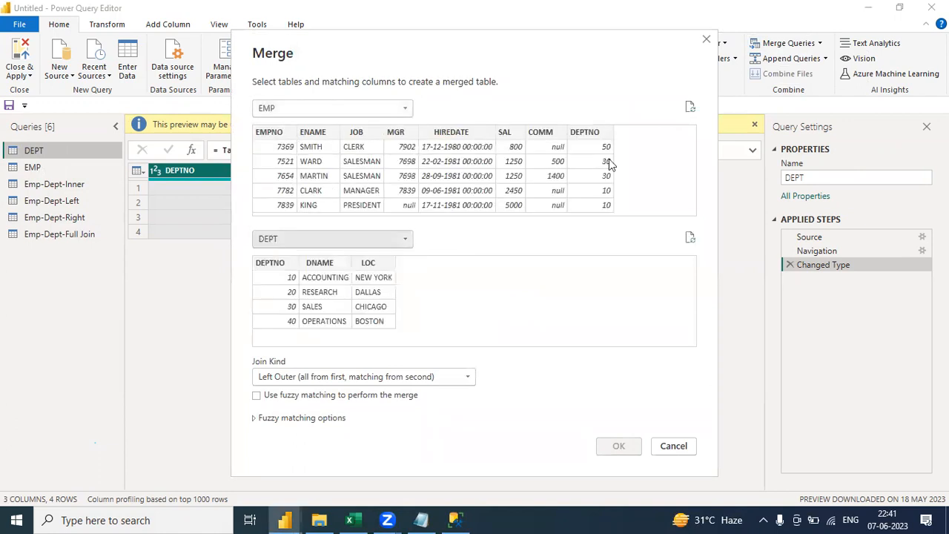
click(594, 138)
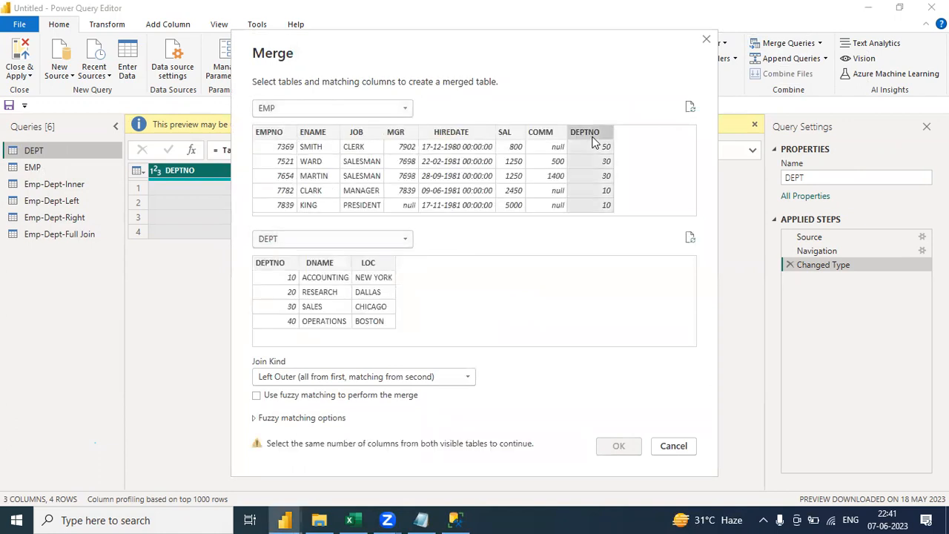
click(270, 264)
click(314, 377)
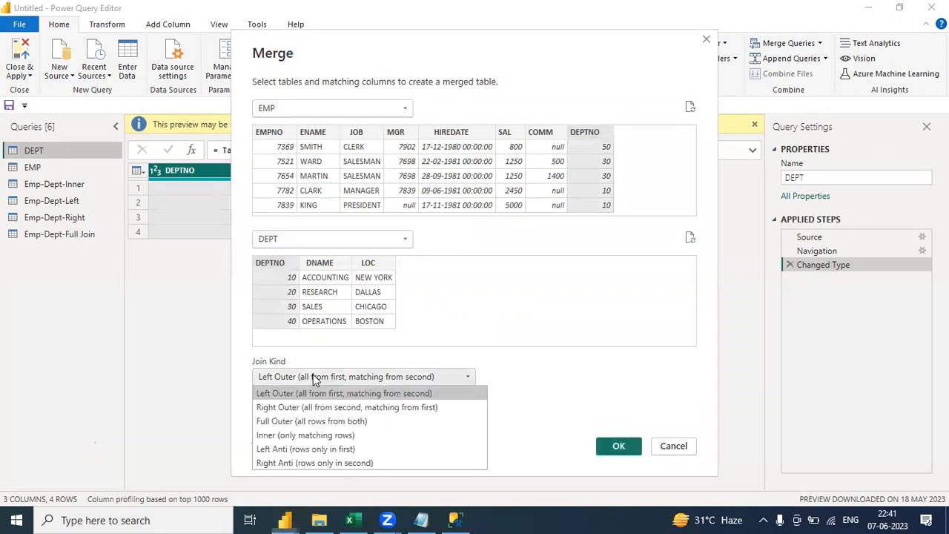
click(288, 448)
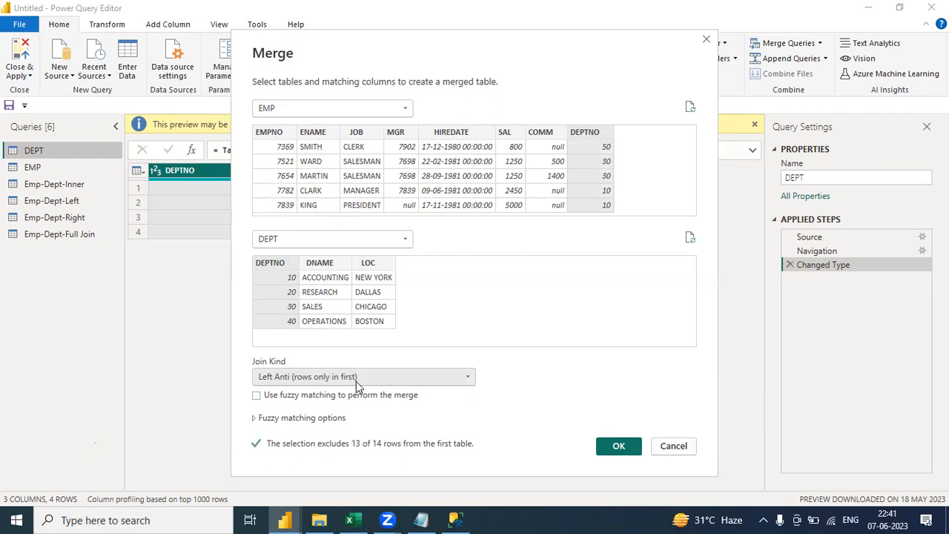
click(618, 445)
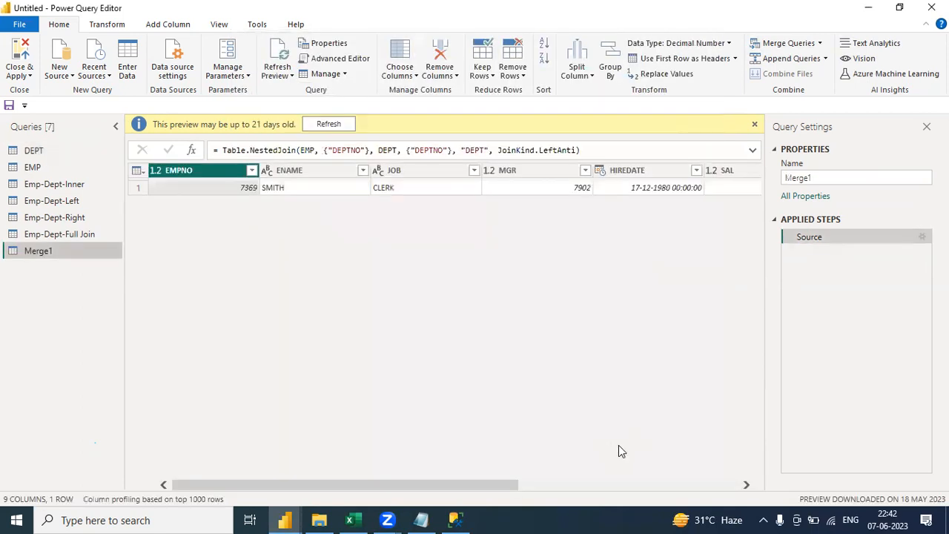
Expand the merged query's DEPT column into DEPTNO, DNAME and LOC, and review the resulting row across all columns
drag(367, 485, 612, 499)
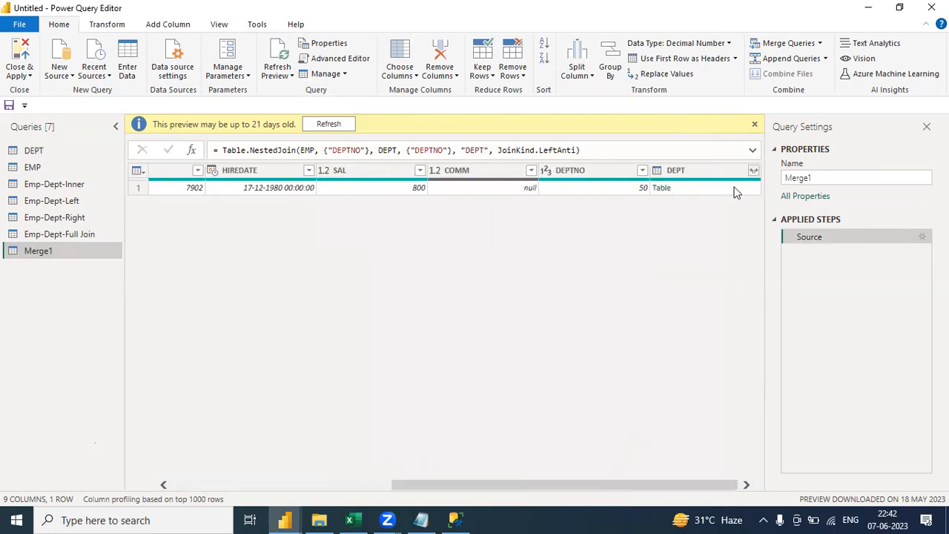
click(753, 171)
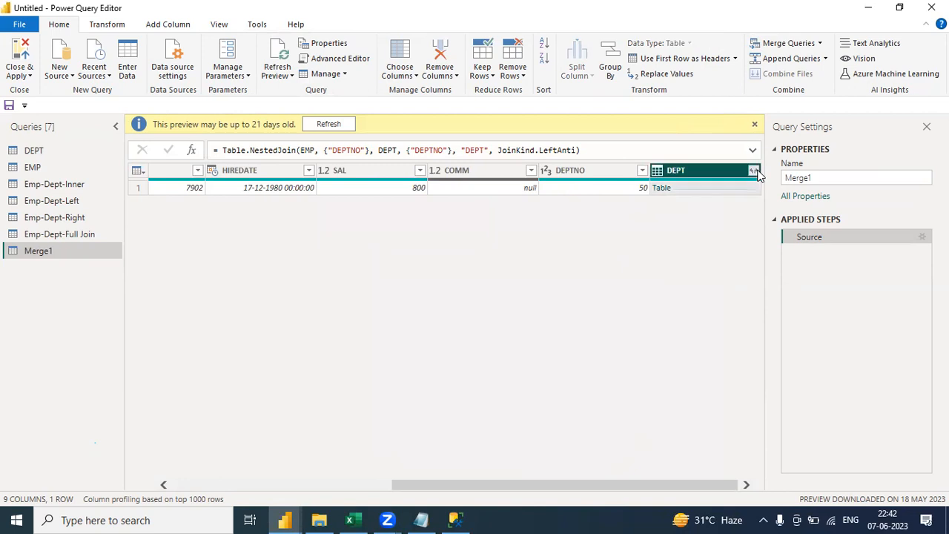
click(677, 329)
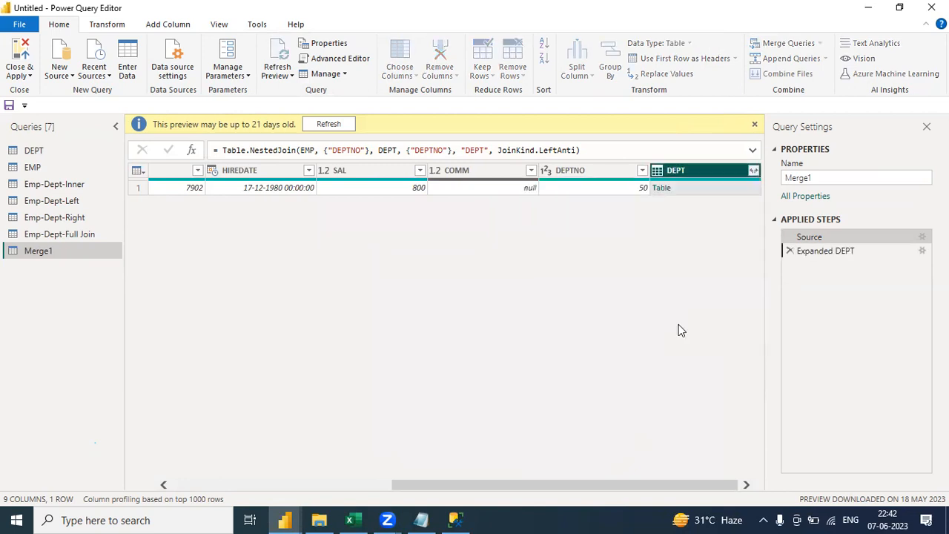
drag(612, 491, 722, 483)
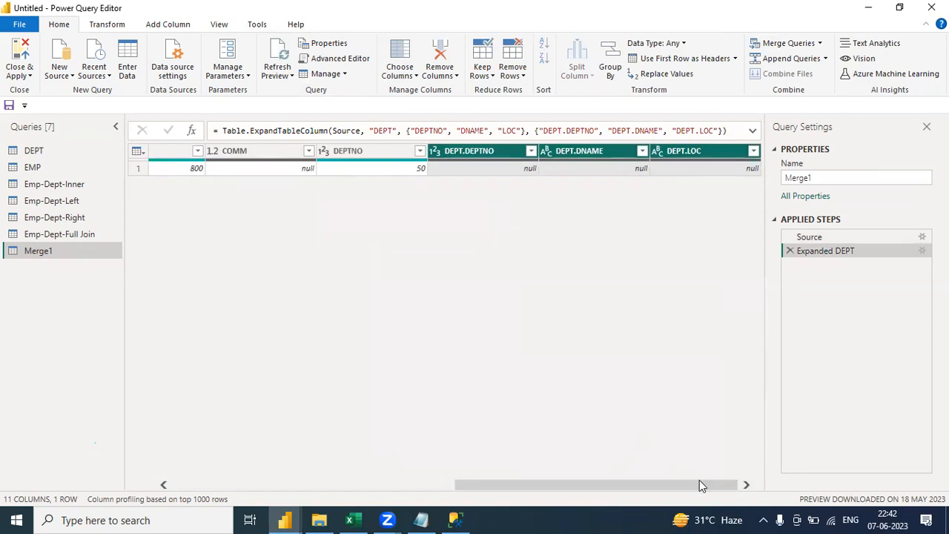
drag(699, 480, 531, 475)
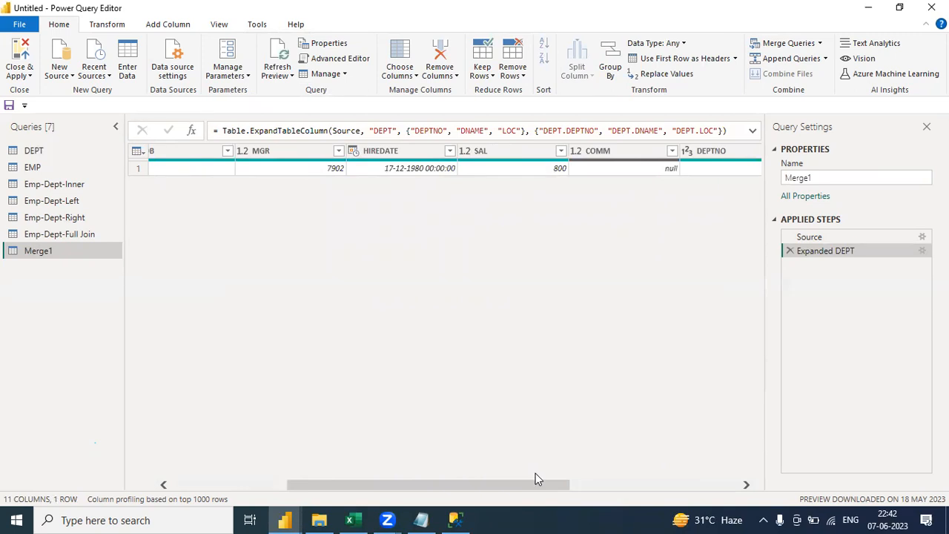
drag(534, 482, 355, 458)
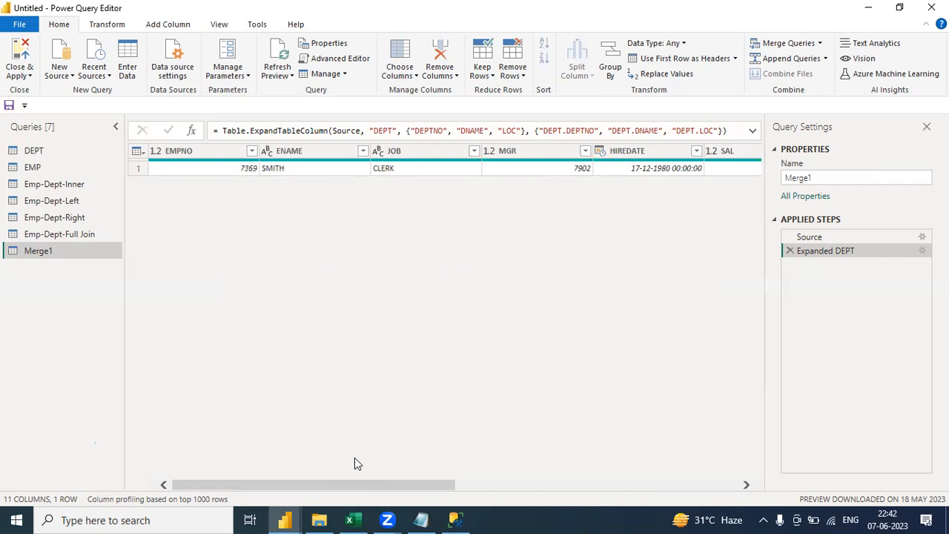
Switch to the Notepad notes and replace "Full" with "Right" between the Emp and Dept lines
click(429, 518)
click(260, 398)
drag(259, 405, 63, 413)
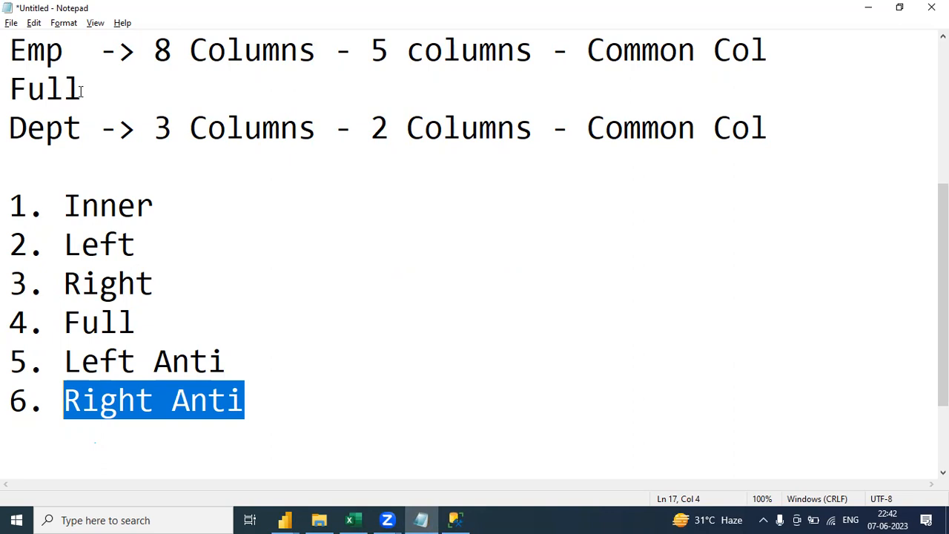
drag(82, 91, 6, 91)
text(Right)
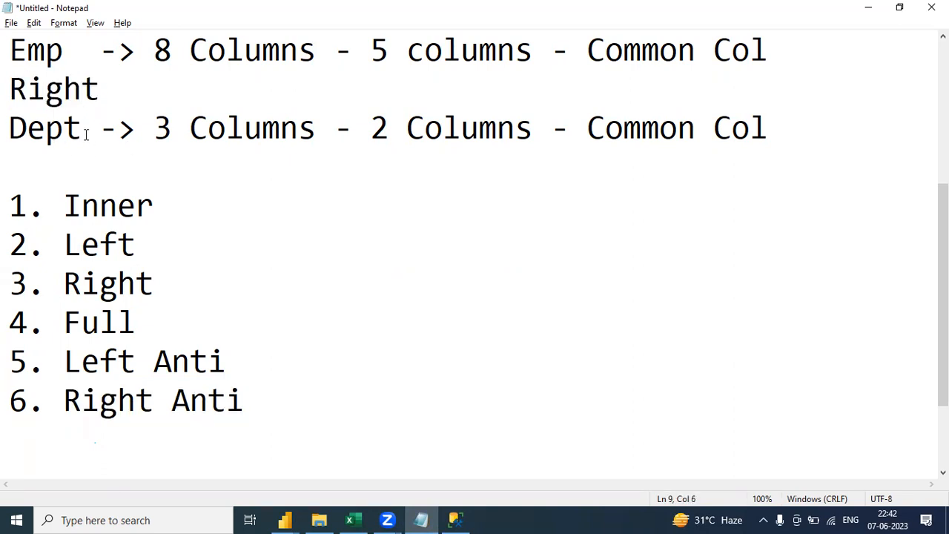
drag(83, 133, 12, 132)
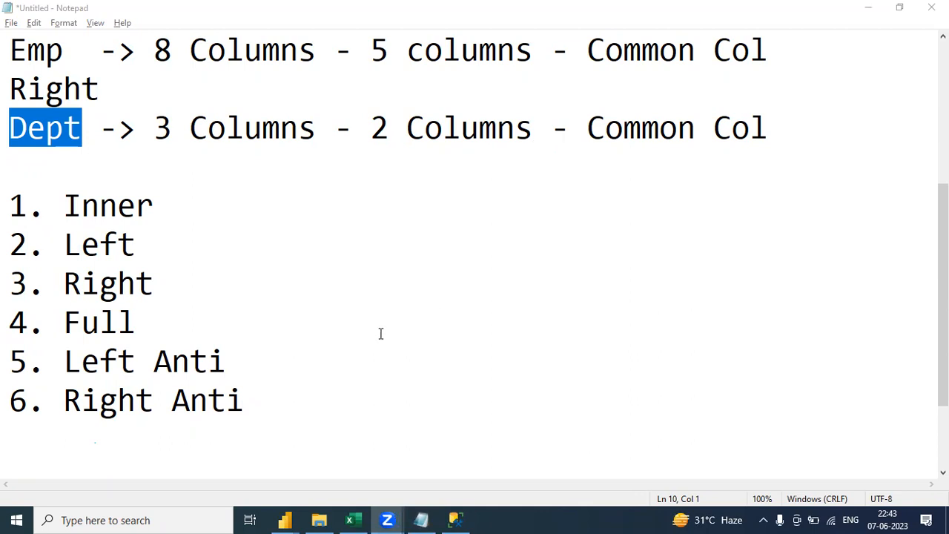
Switch to the Merge workbook in Excel and enter the label "Right Anti" in cell N11
click(355, 520)
click(685, 313)
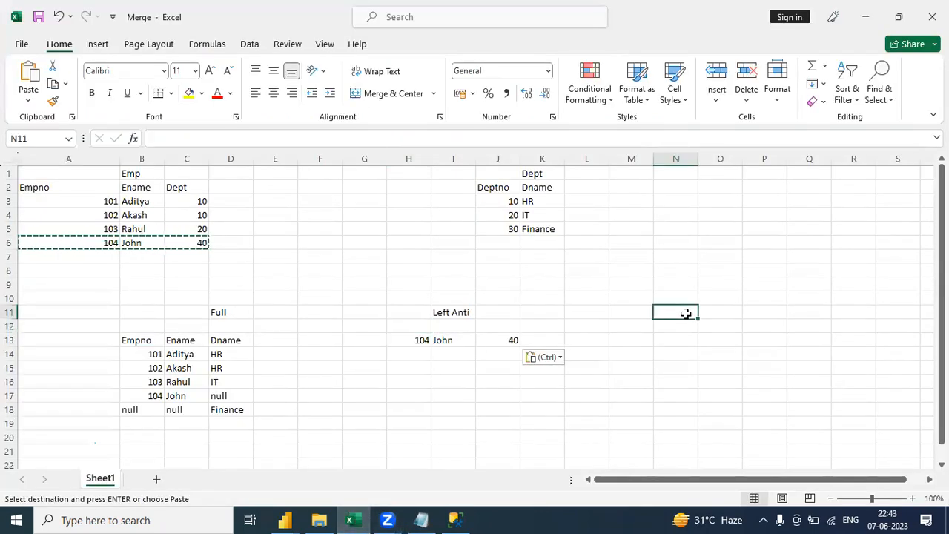
text(Right A)
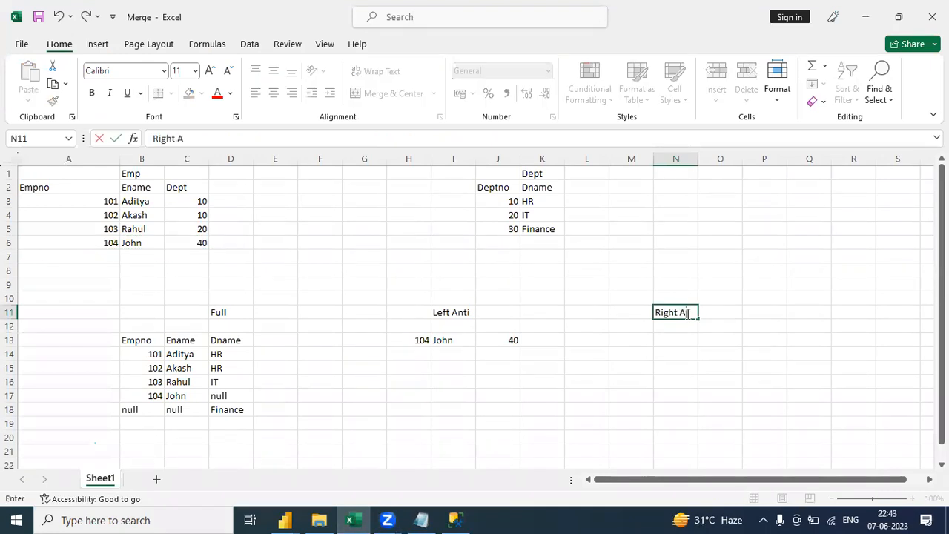
text(nti)
click(724, 328)
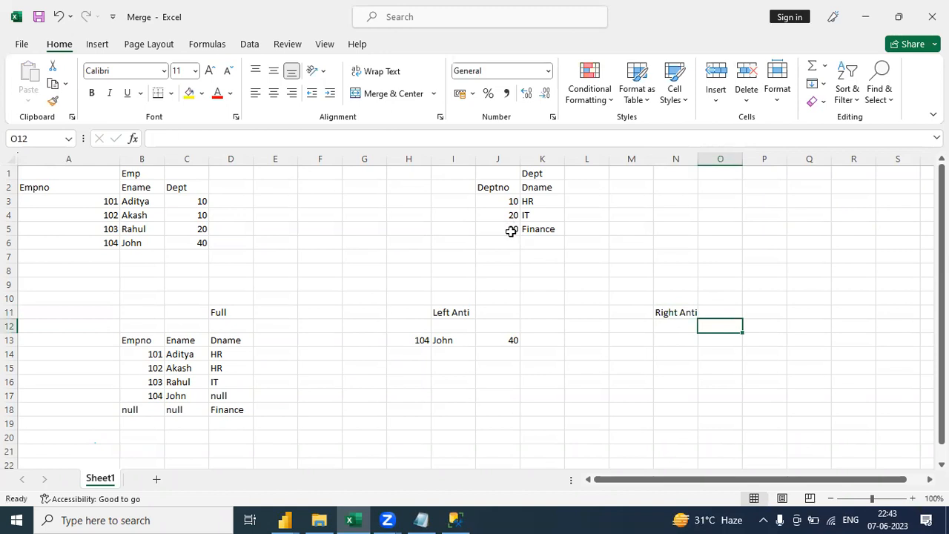
Copy the Finance record of the Dept table (J5:K5) to N13 under the Right Anti label
drag(512, 231, 543, 236)
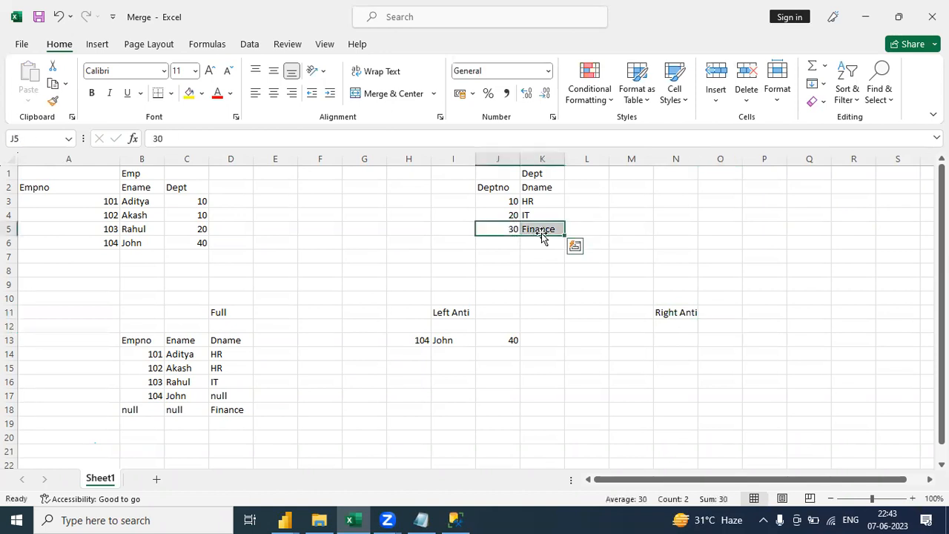
key(ctrl+c)
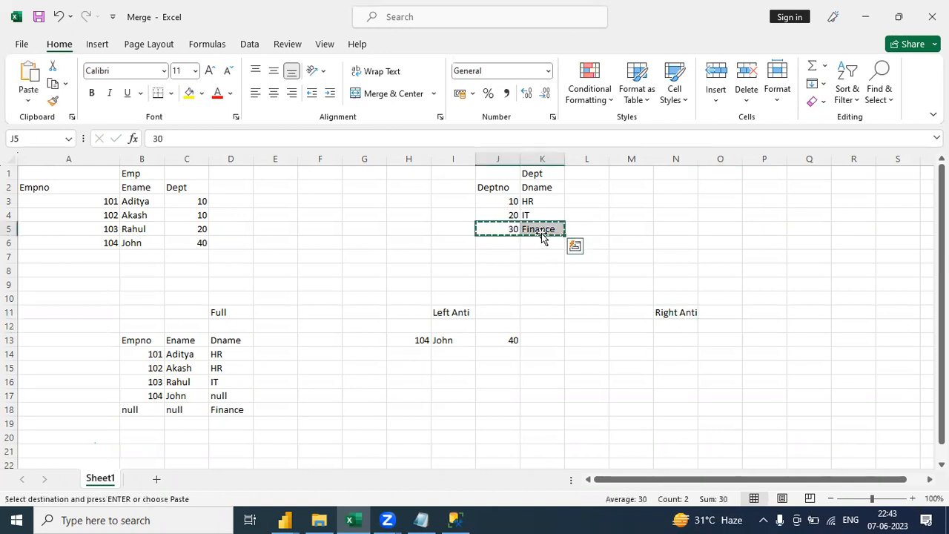
click(689, 341)
key(ctrl+v)
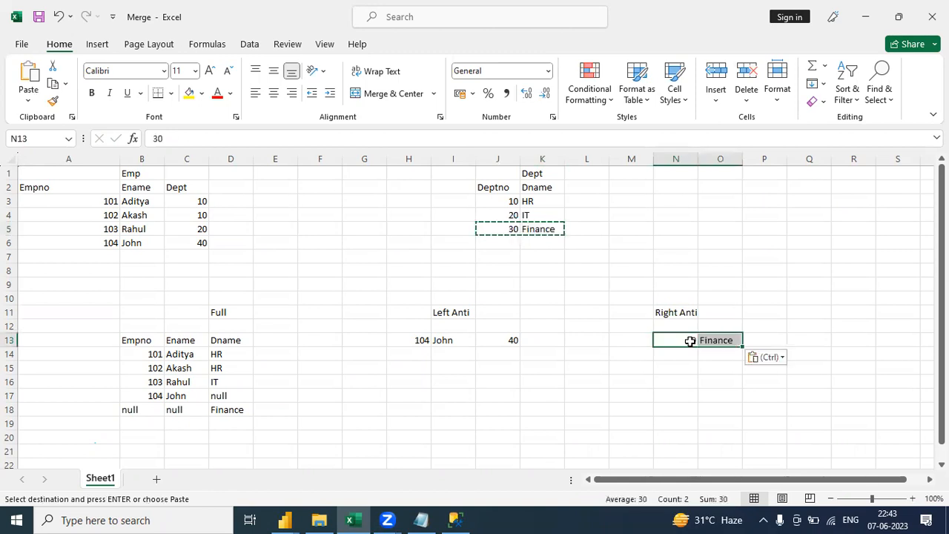
click(678, 419)
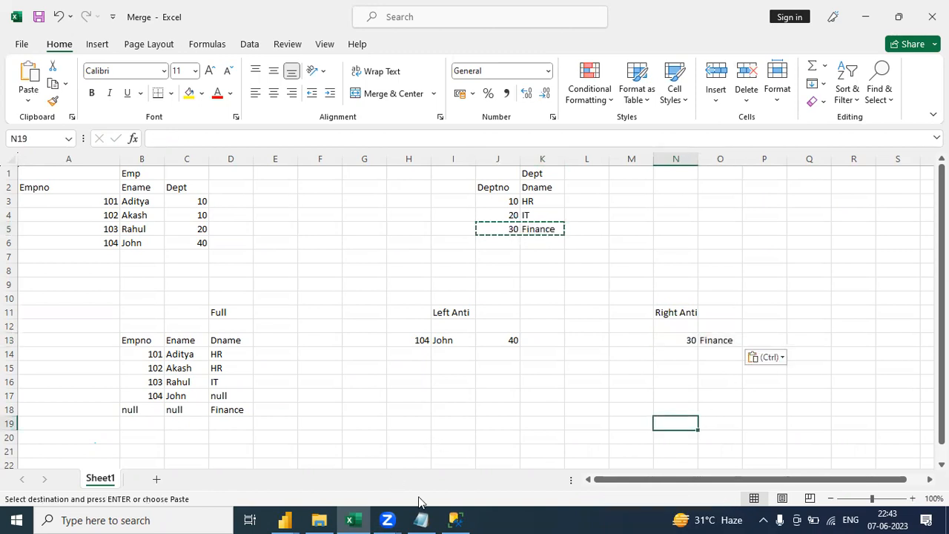
Switch to the Power Query Editor and start a merge as a new query with EMP as first table and DEPT as second
mouse_move(288, 519)
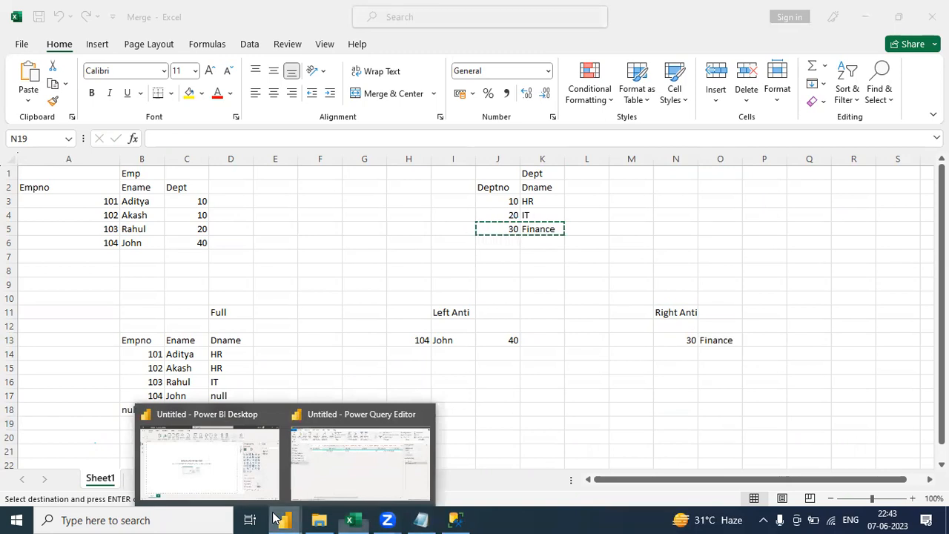
click(356, 469)
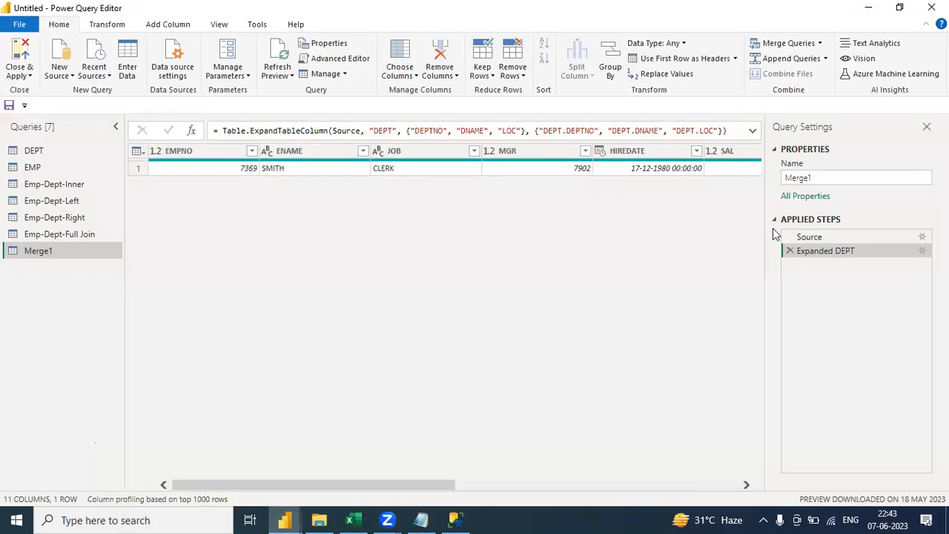
click(820, 44)
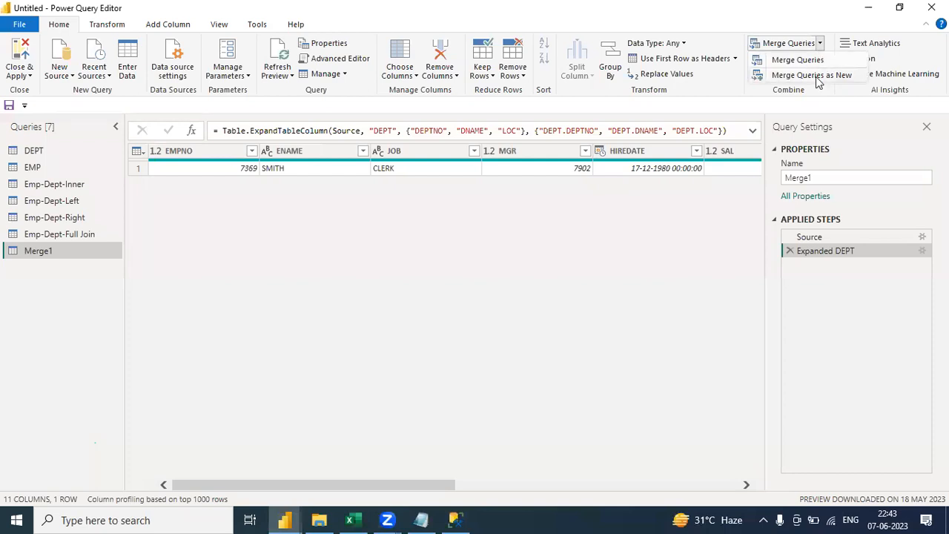
click(815, 76)
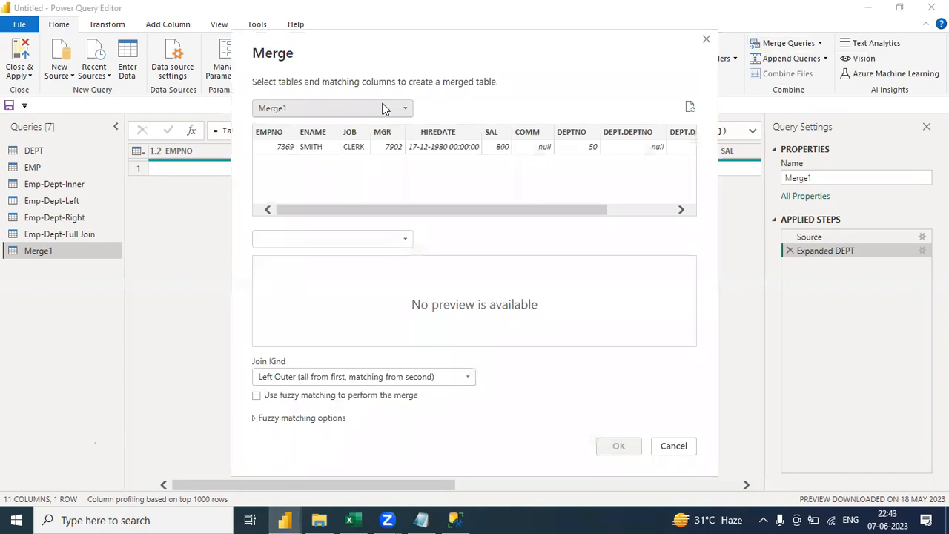
click(382, 108)
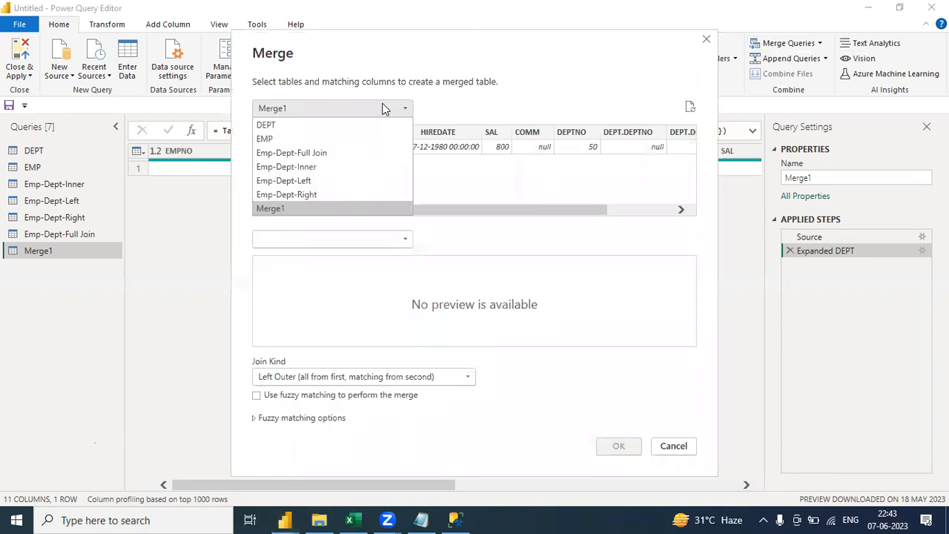
click(293, 141)
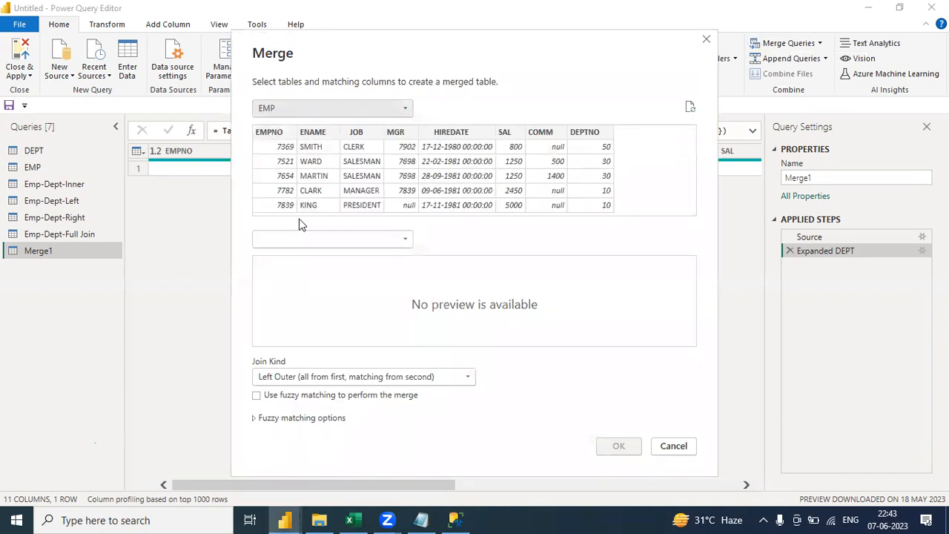
click(300, 238)
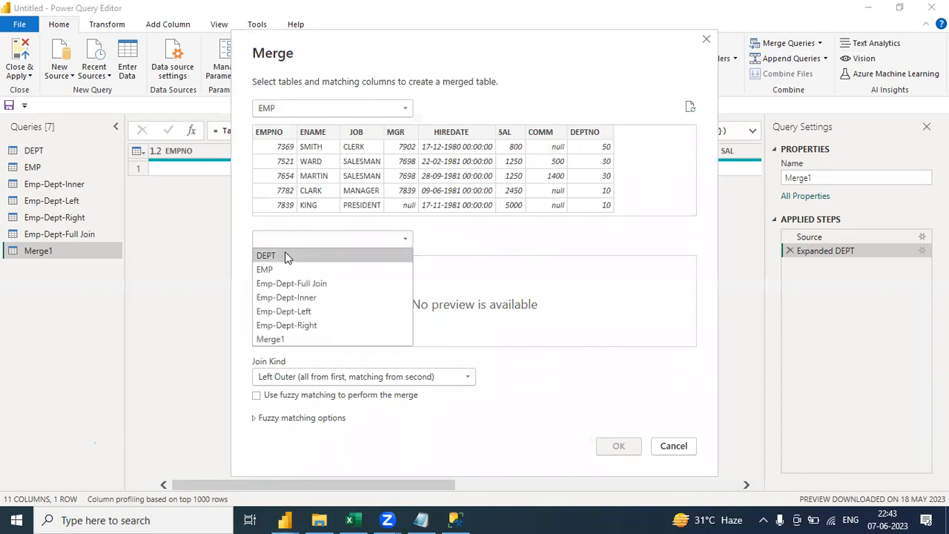
click(285, 254)
Set the join kind to Right Anti, match both tables on DEPTNO, and create the merged query
click(318, 375)
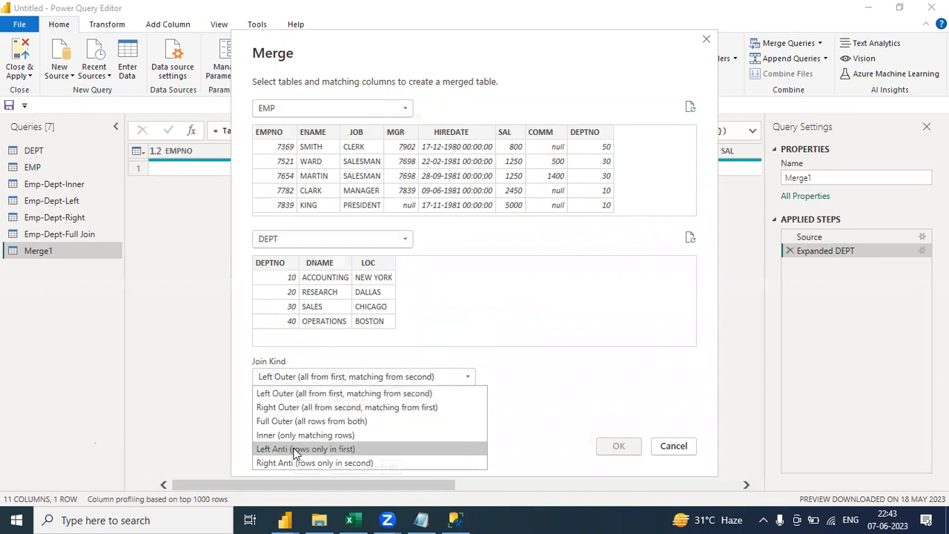
click(297, 449)
click(311, 376)
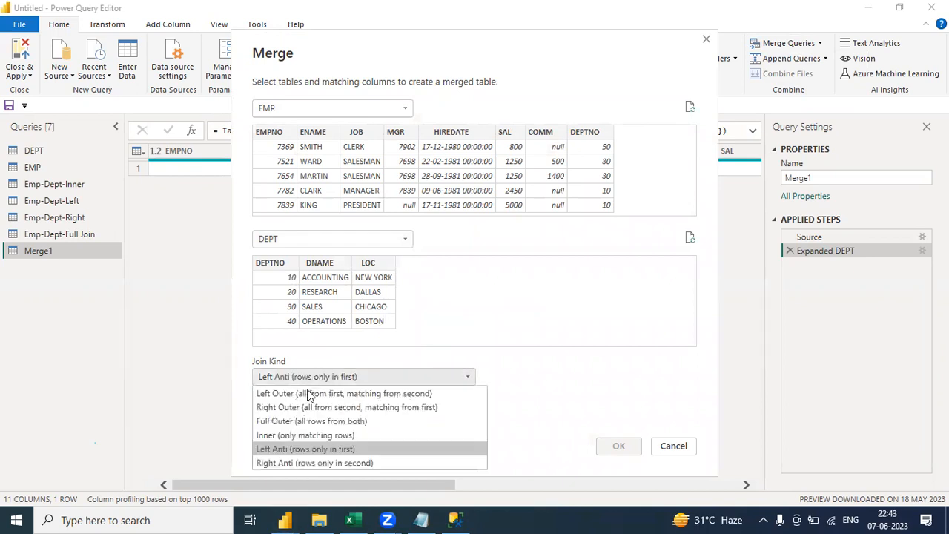
click(295, 462)
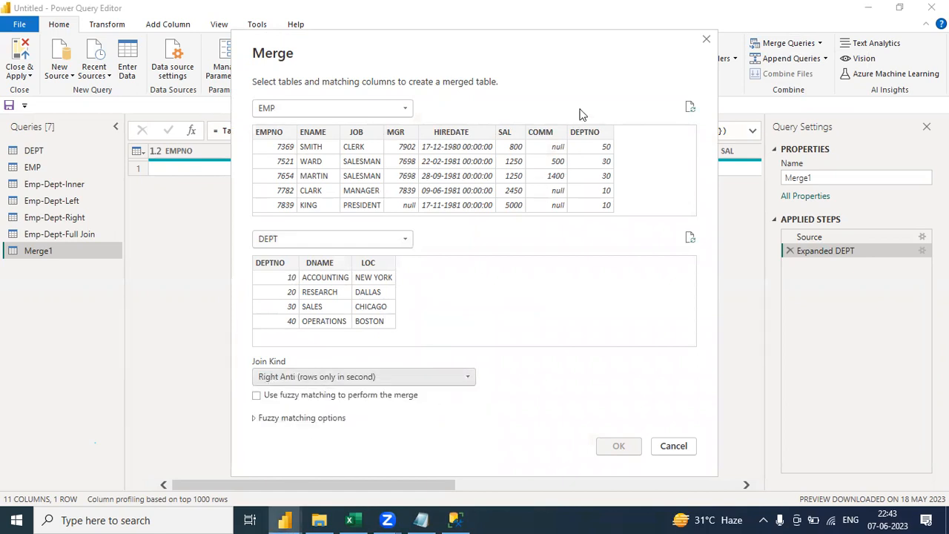
click(582, 135)
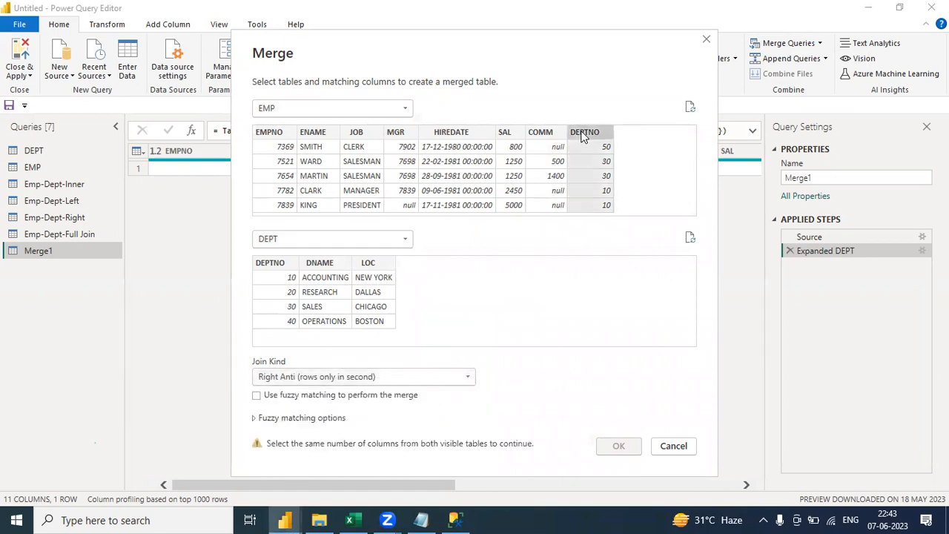
click(271, 264)
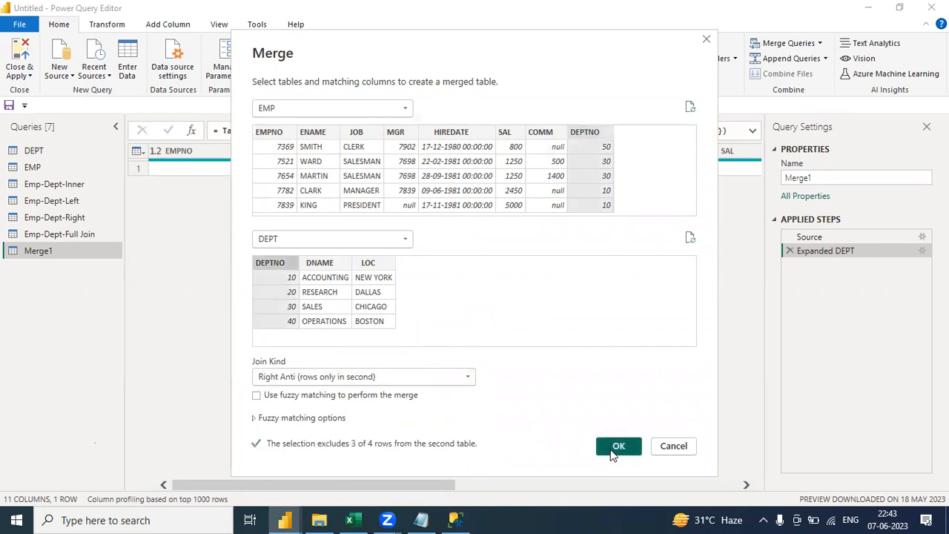
click(618, 447)
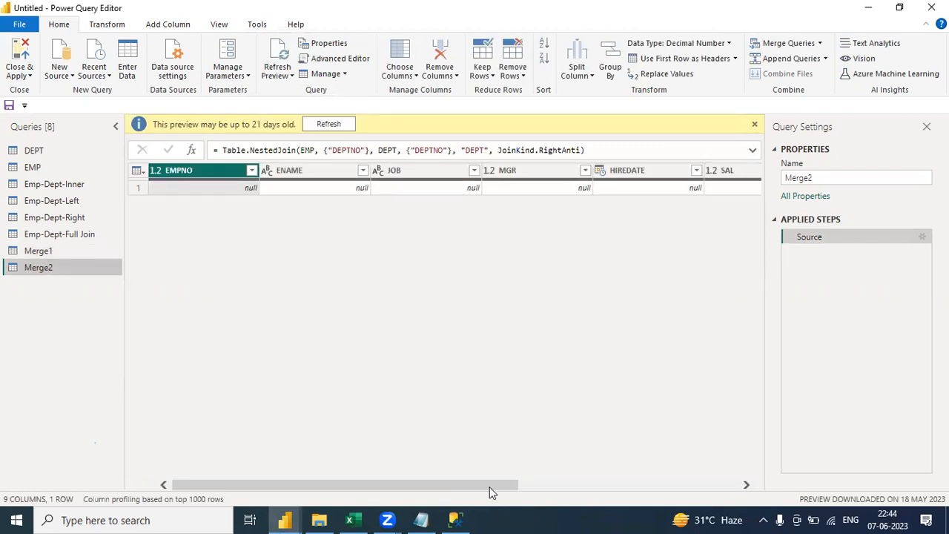
Expand the new query's DEPT column into DEPTNO, DNAME and LOC, and bring the expanded columns into view
drag(493, 491, 744, 474)
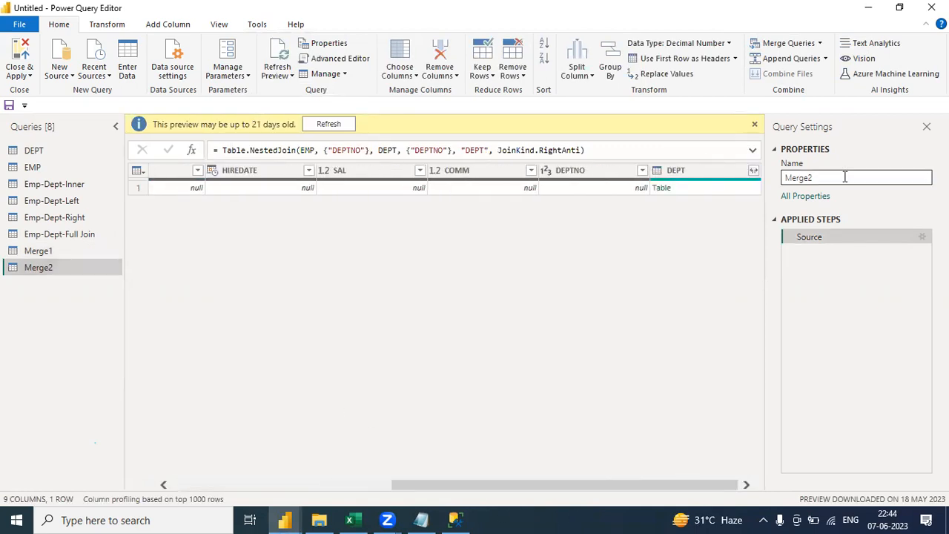
click(753, 170)
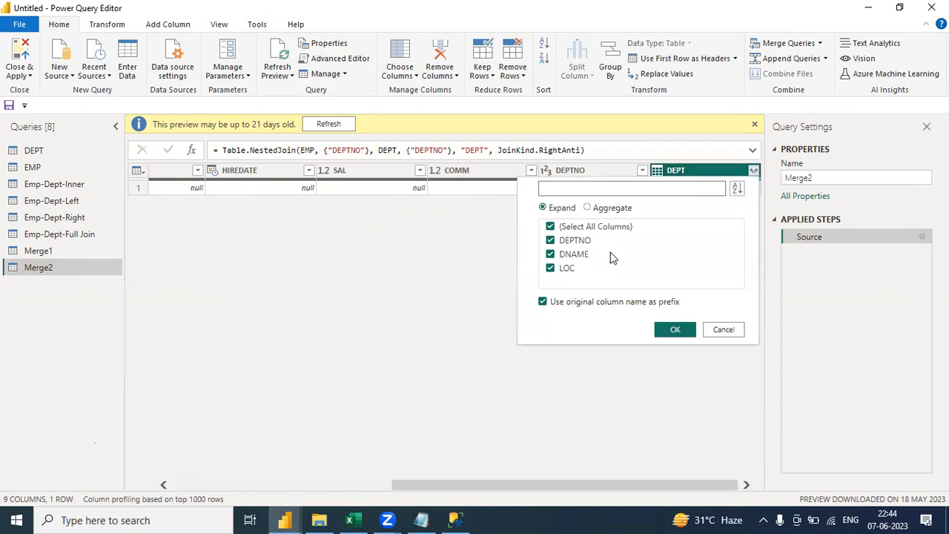
click(675, 333)
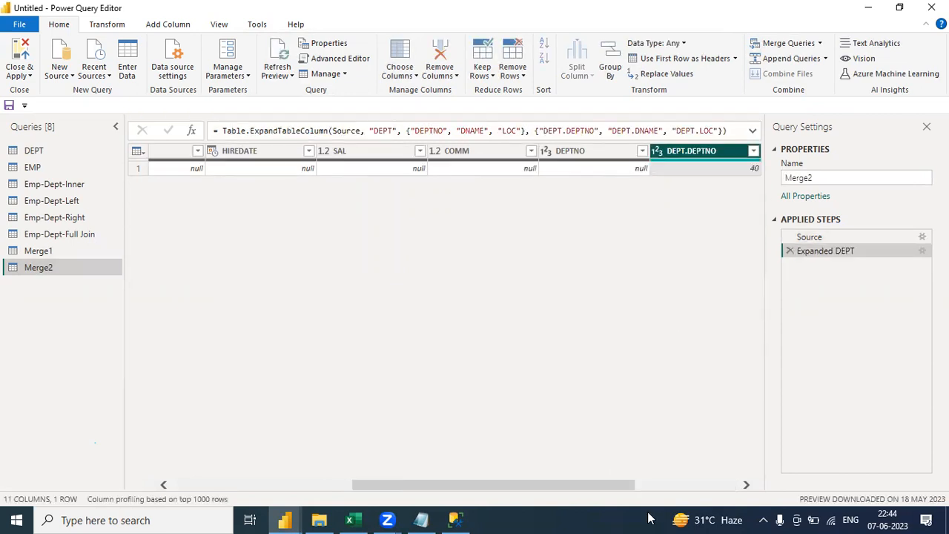
drag(604, 490, 723, 491)
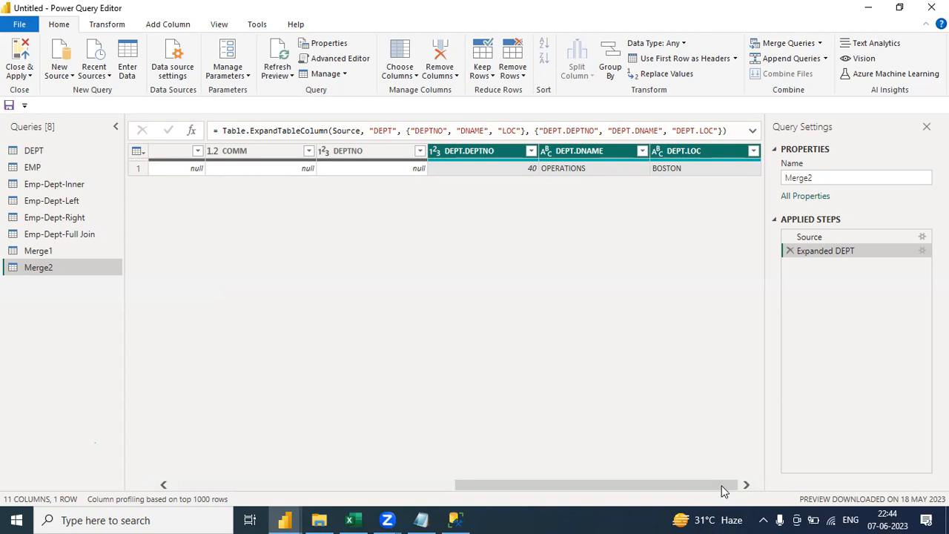
Review the topic list at the start of the Notepad notes and return to the Power Query Editor
click(421, 520)
drag(944, 297, 944, 153)
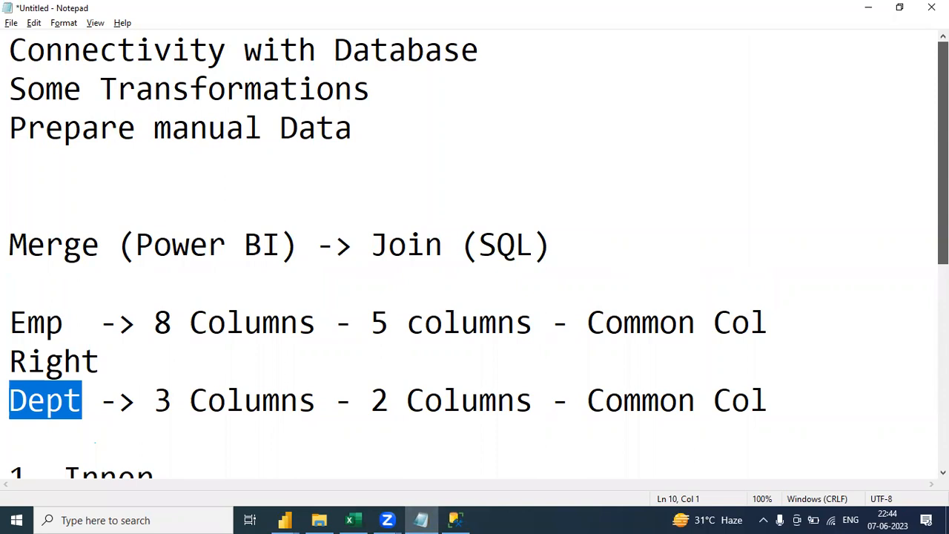
click(382, 143)
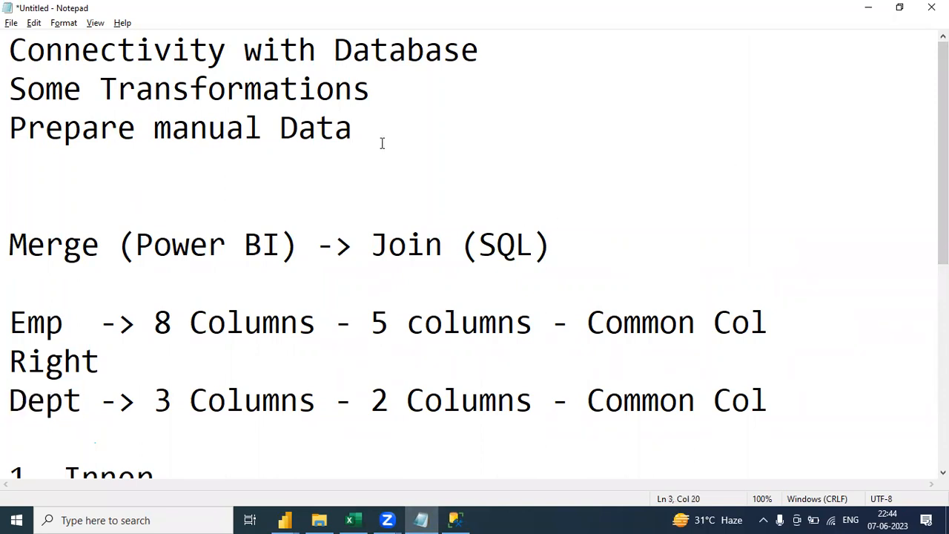
double_click(119, 14)
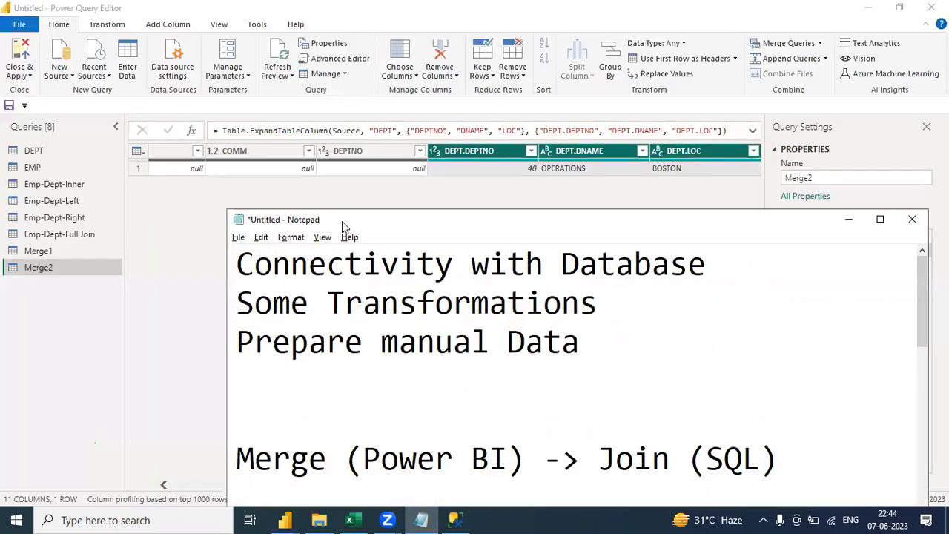
click(844, 219)
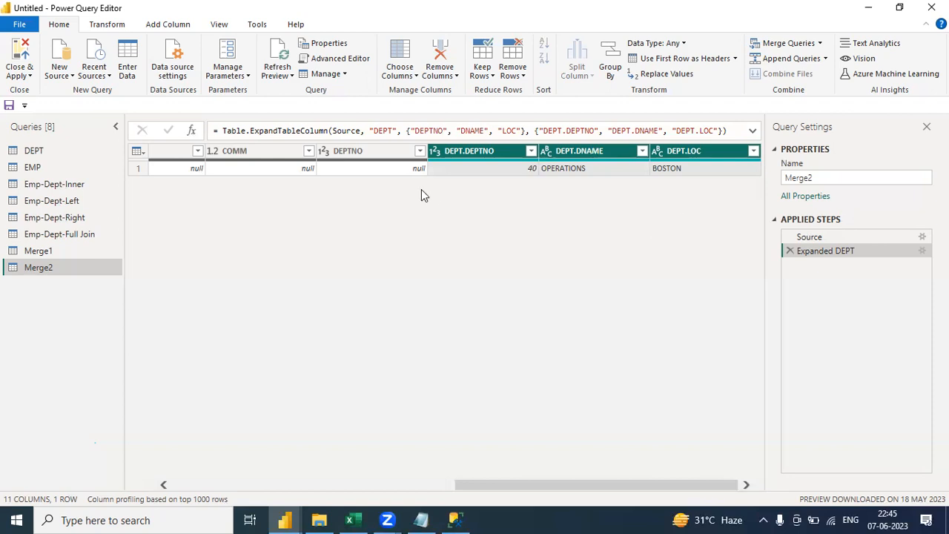
Close the Power Query Editor with all queries applied, and check the Emp-Dept-Inner table in the Power BI data list
click(30, 75)
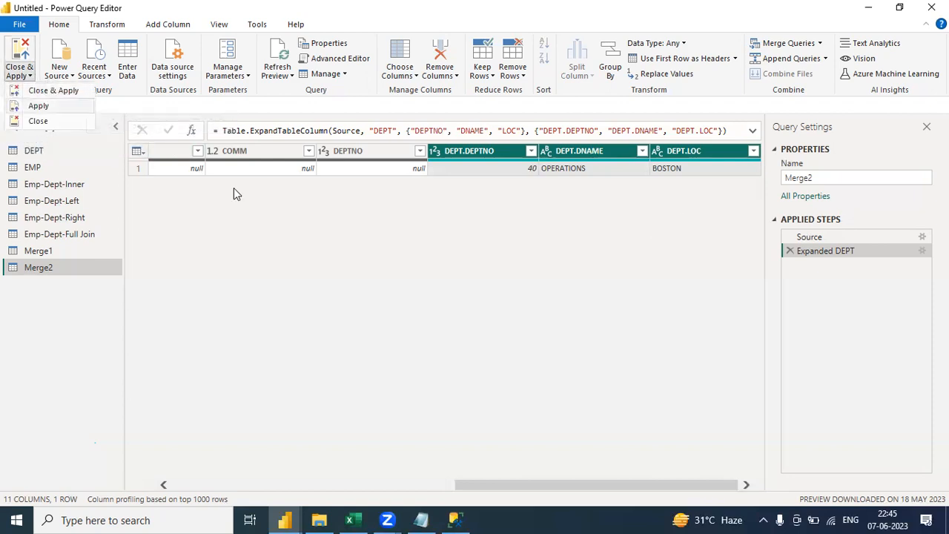
click(342, 295)
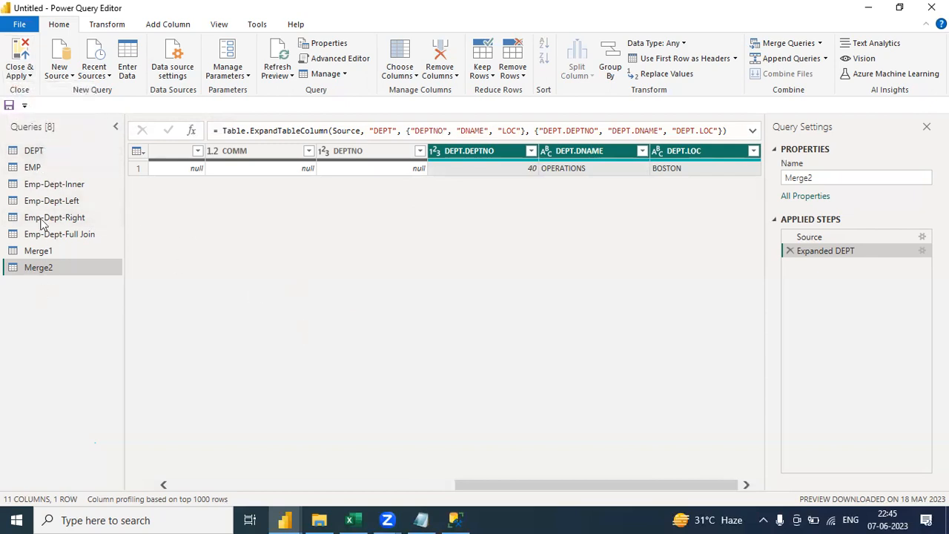
click(31, 77)
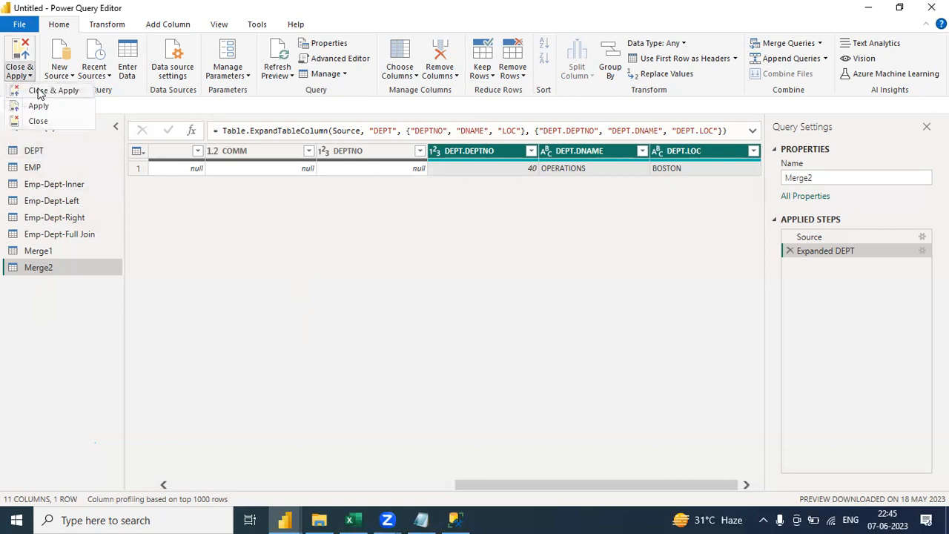
click(38, 92)
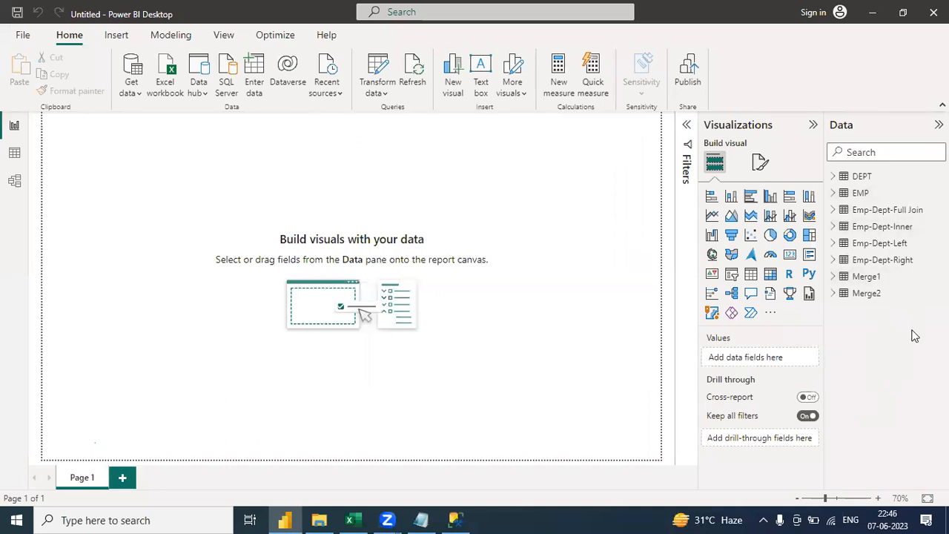
click(833, 226)
click(832, 227)
Start a manually entered data table and name it Sales
click(261, 86)
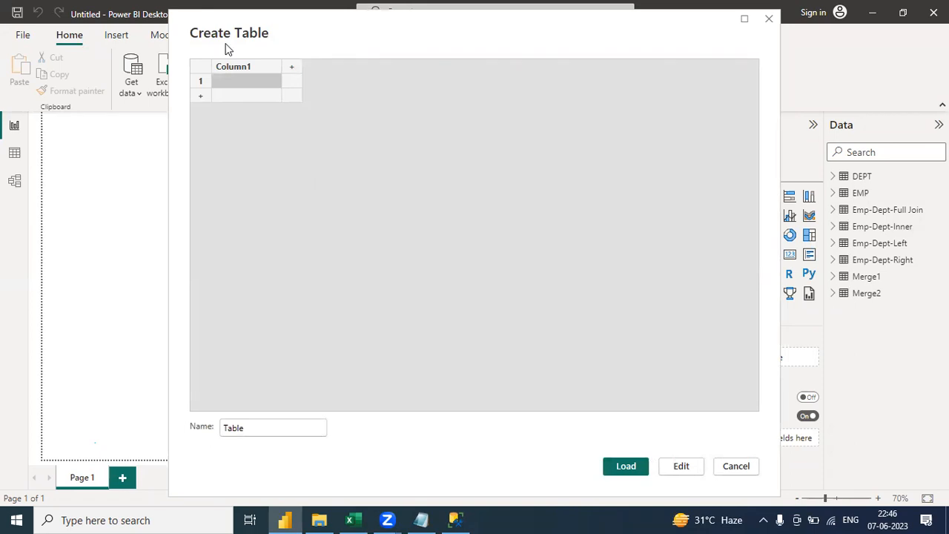
drag(178, 465, 140, 460)
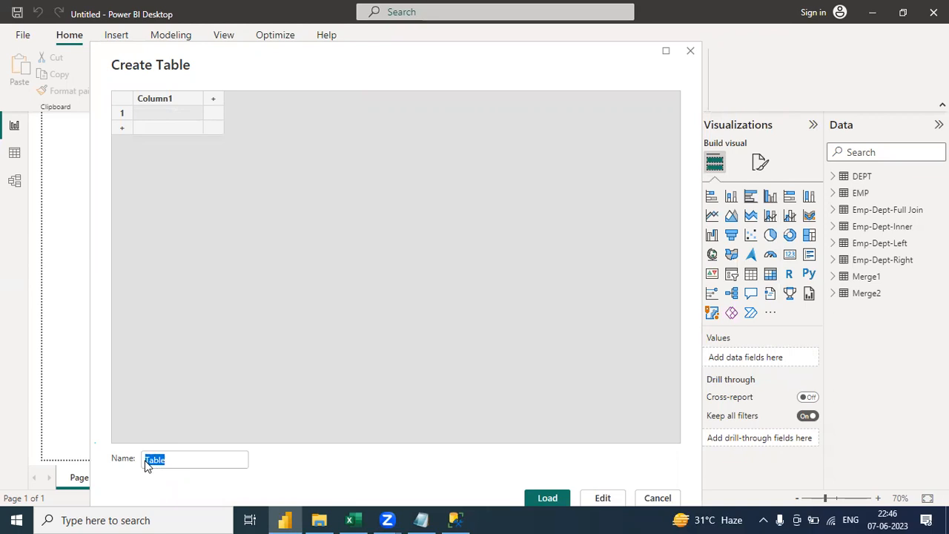
text(Sales)
Extend the blank Sales table to three columns and four rows
click(215, 102)
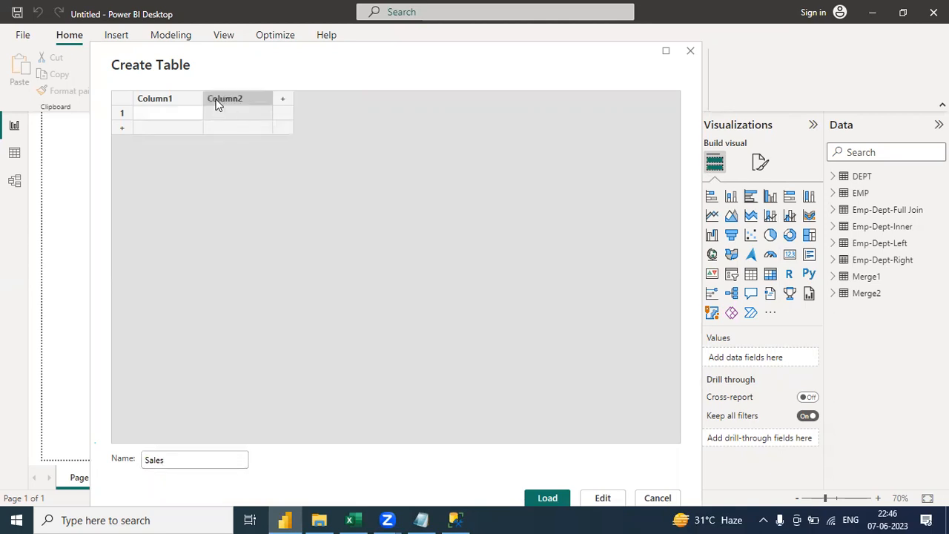
click(284, 103)
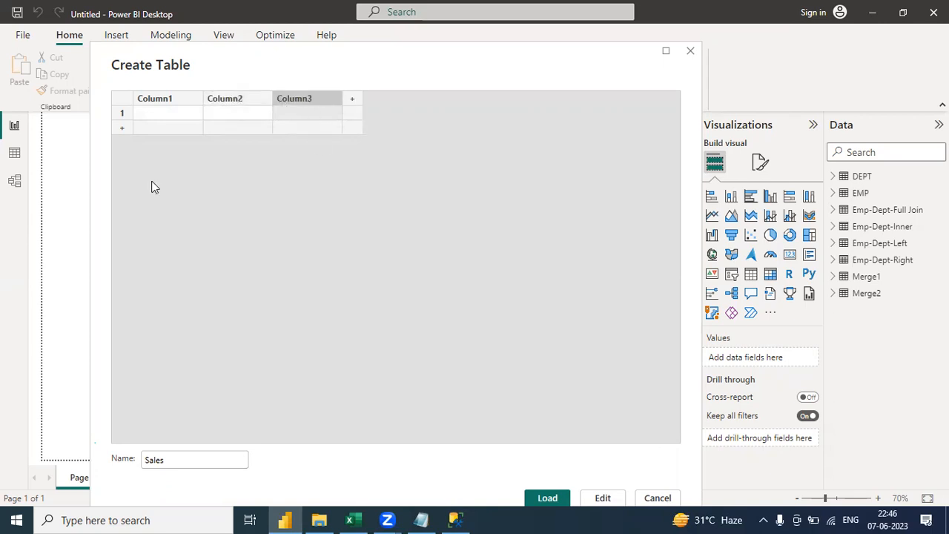
click(122, 129)
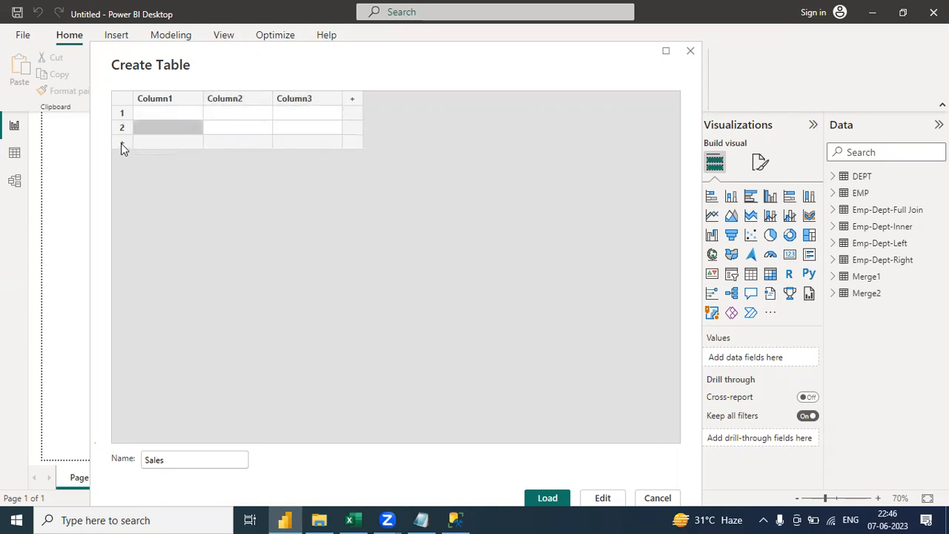
click(121, 143)
click(124, 158)
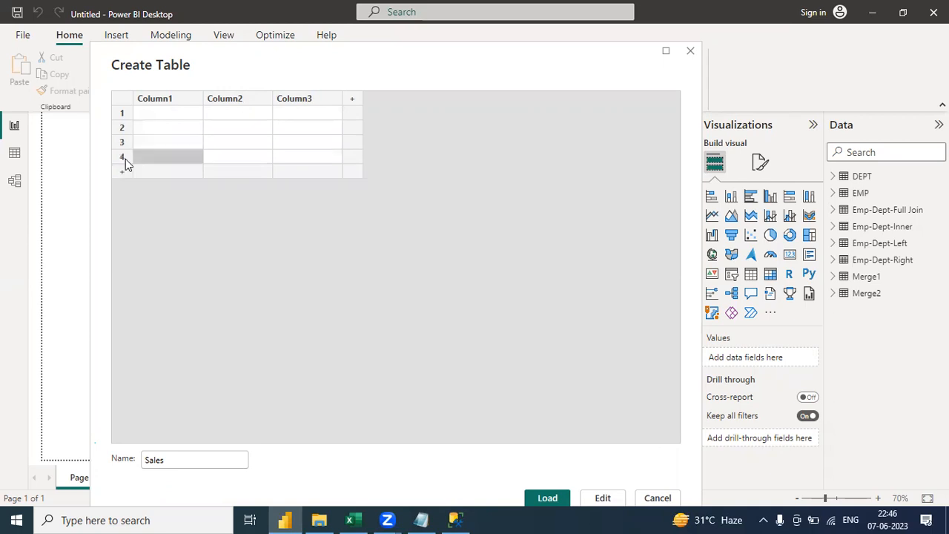
Rename the three columns of the new table as Year, Month and Sales
double_click(173, 99)
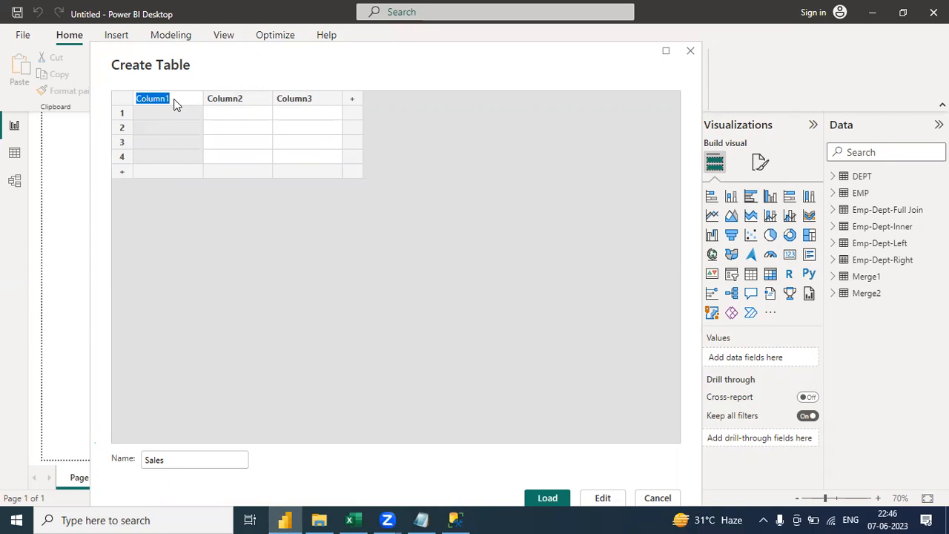
click(170, 100)
text(Year)
double_click(249, 104)
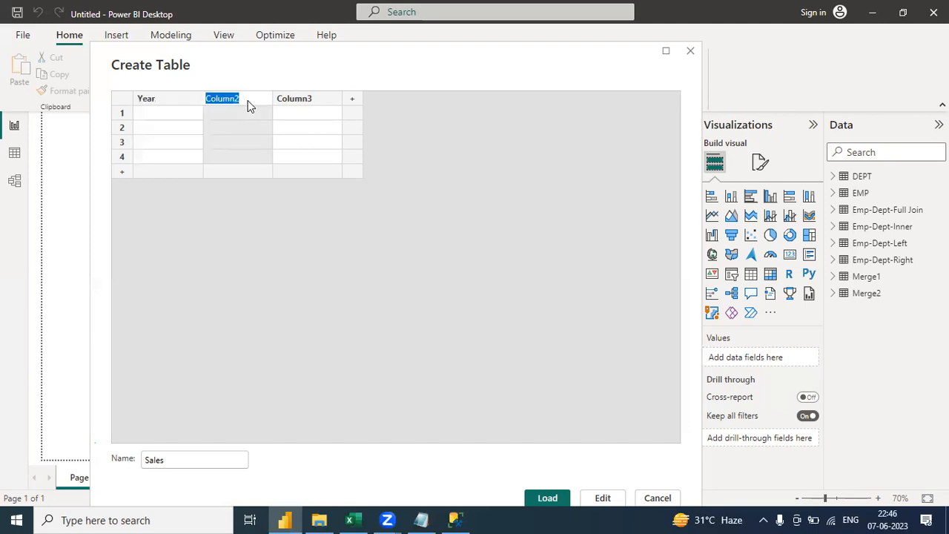
text(Month)
double_click(300, 100)
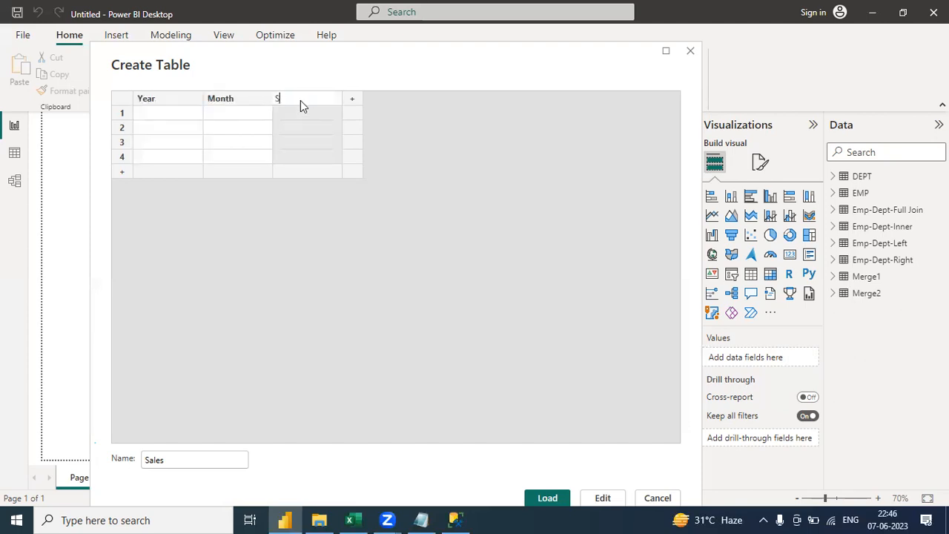
Fill the first row of the Sales table with Year 2022, Month Jan and Sales 5000
click(176, 121)
text(2022)
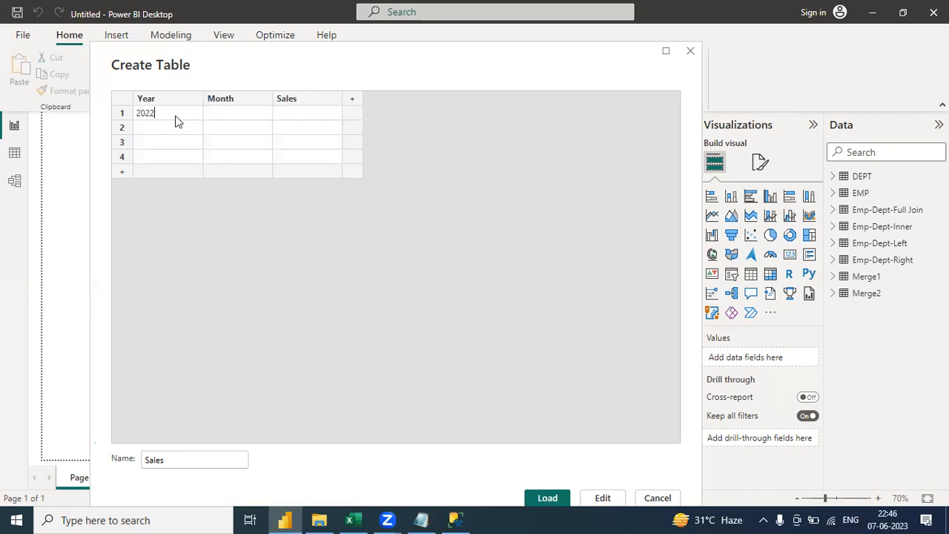
click(228, 115)
text(Jan)
click(300, 120)
text(5000)
Fill the second row with Year 2022, Month Feb and Sales 6000
click(186, 130)
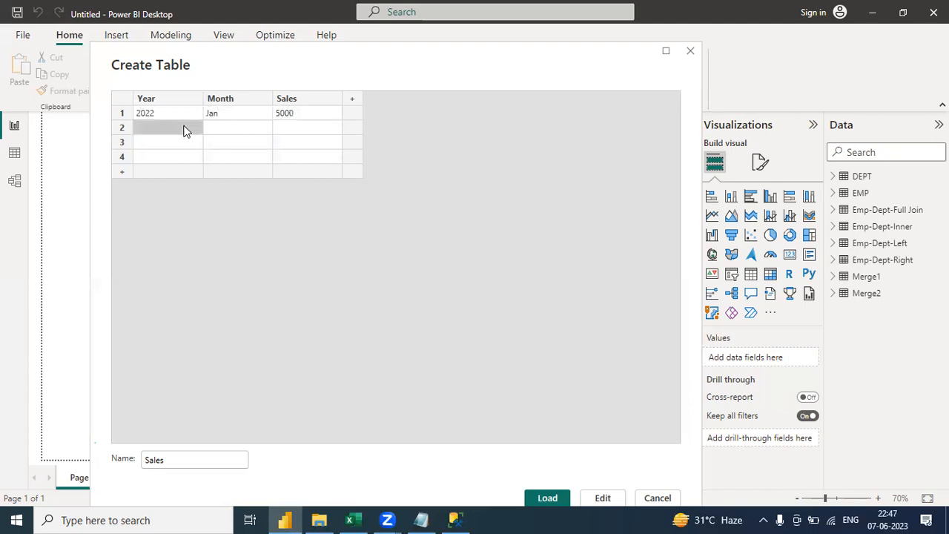
text(2022)
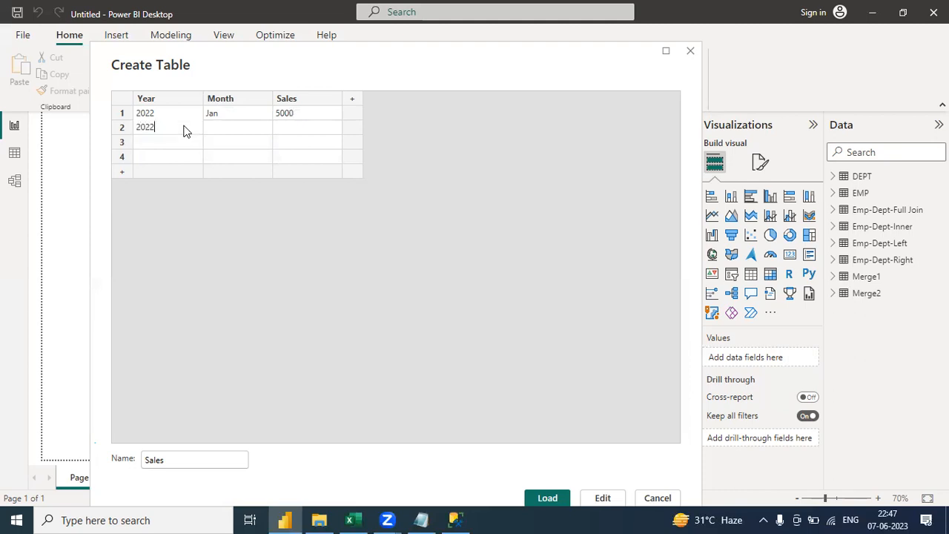
click(218, 131)
text(Feb)
click(297, 131)
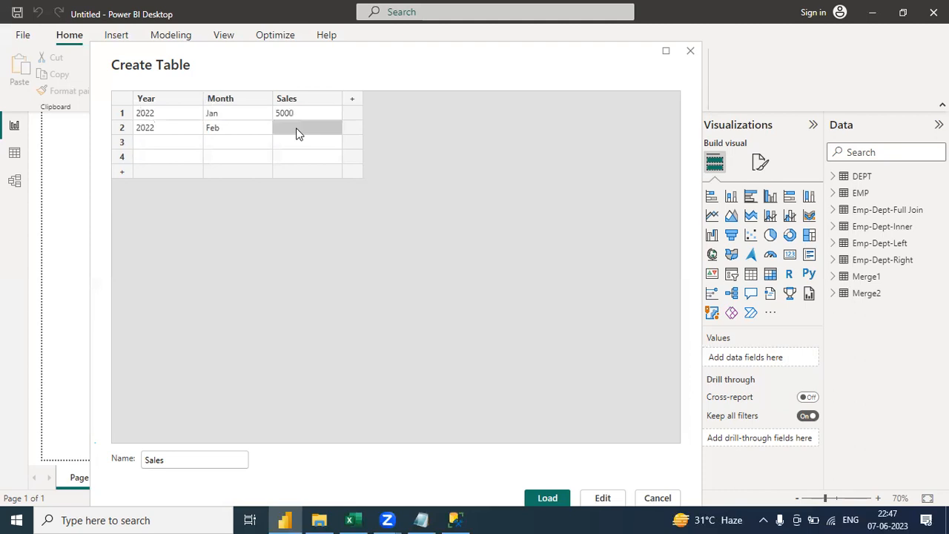
text(6000)
Fill the third row with Year 2022, Month Mar and Sales 7000
click(166, 144)
text(2022)
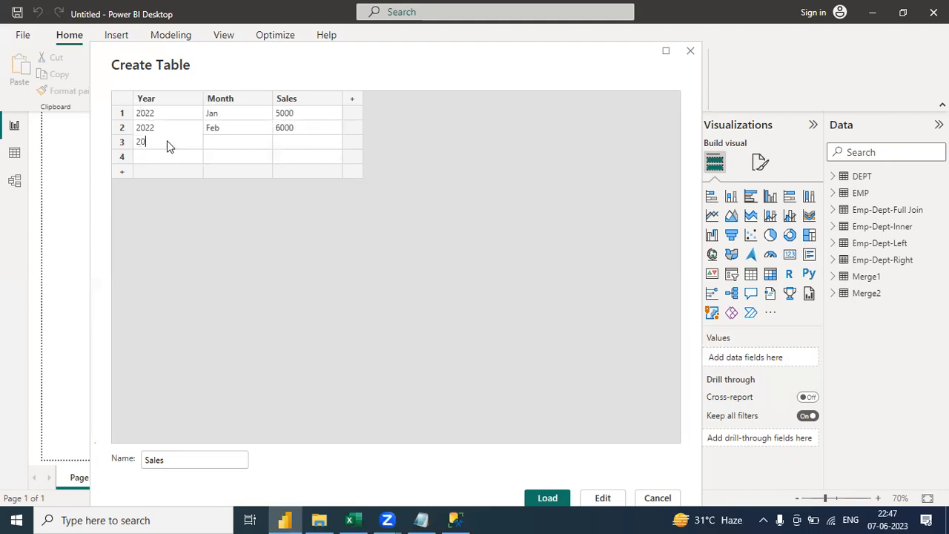
click(211, 144)
text(Mar)
click(307, 143)
text(7000)
Fill the fourth row with Year 2022, Month Apr and Sales 8000
click(171, 161)
text(2022)
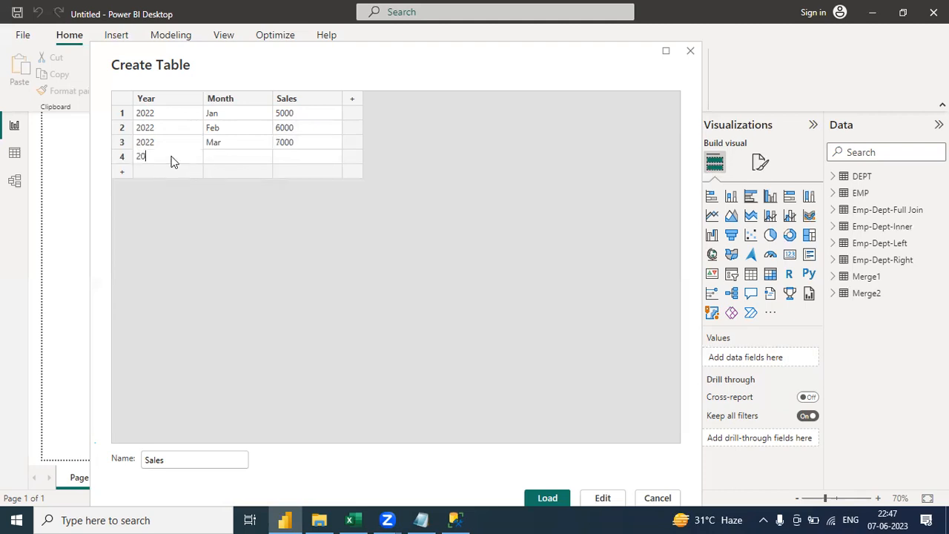
click(235, 157)
text(Apr)
click(310, 157)
text(8000)
key(BackSpace)
key(BackSpace)
key(BackSpace)
key(BackSpace)
text(80)
Add a fifth row with Year 2022, Month May and Sales 9000
click(164, 167)
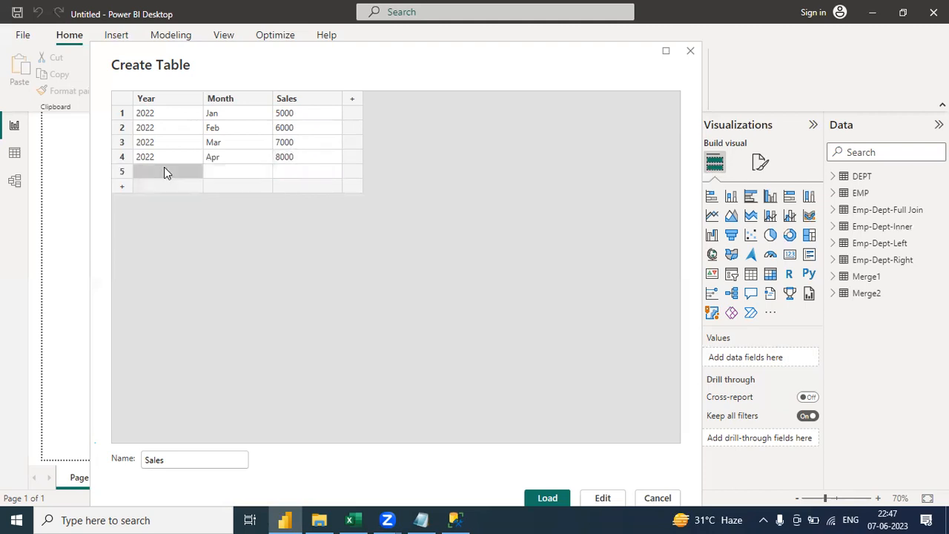
text(2022)
click(211, 169)
text(May)
click(289, 171)
text(9000)
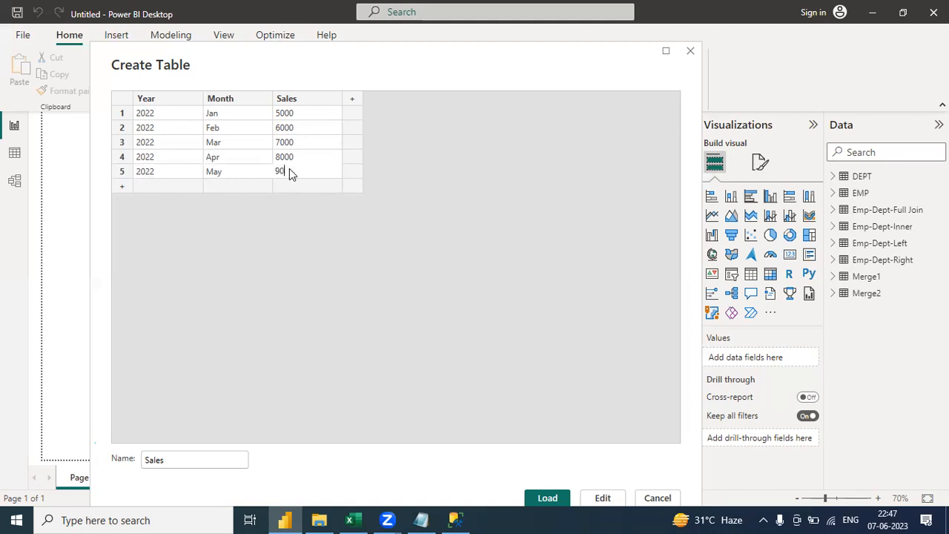
Add a sixth row with Year 2022, Month June and Sales 6000
click(150, 188)
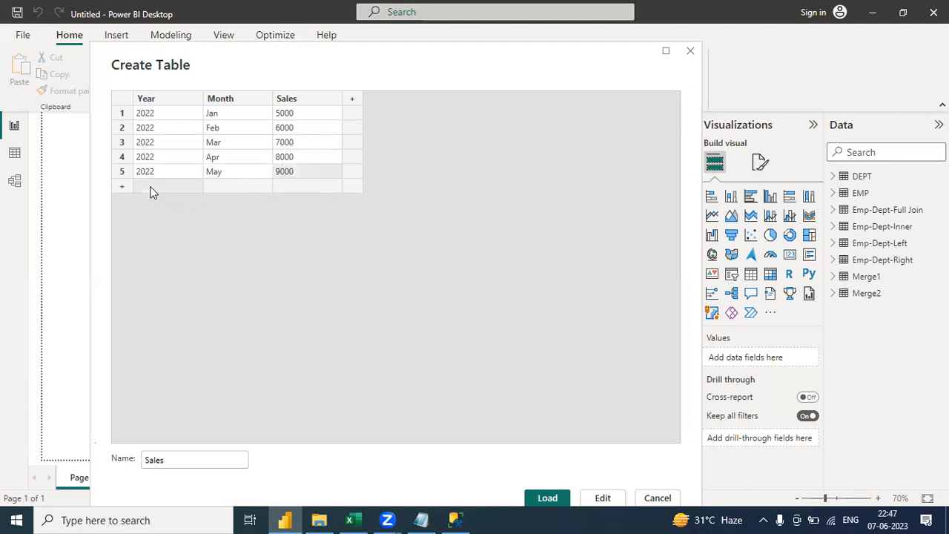
text(2022)
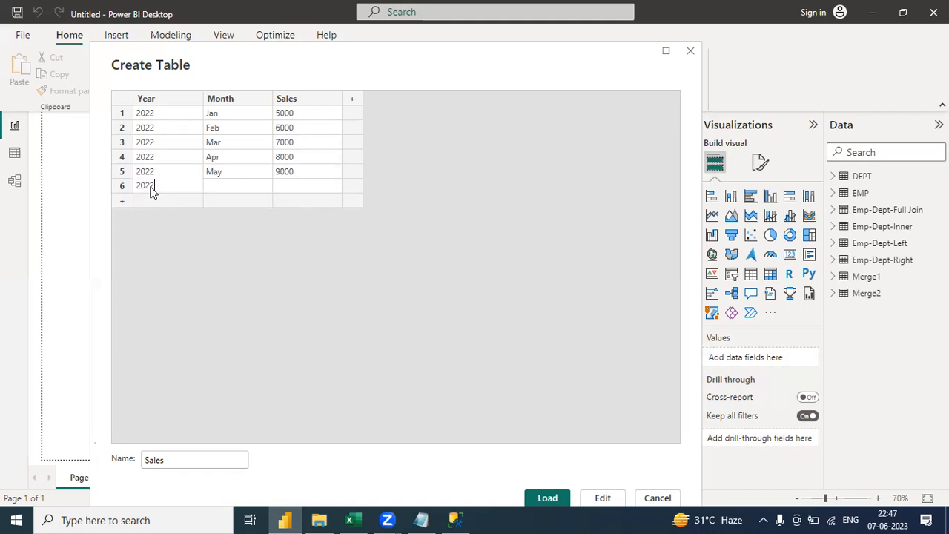
click(231, 181)
text(June)
click(303, 189)
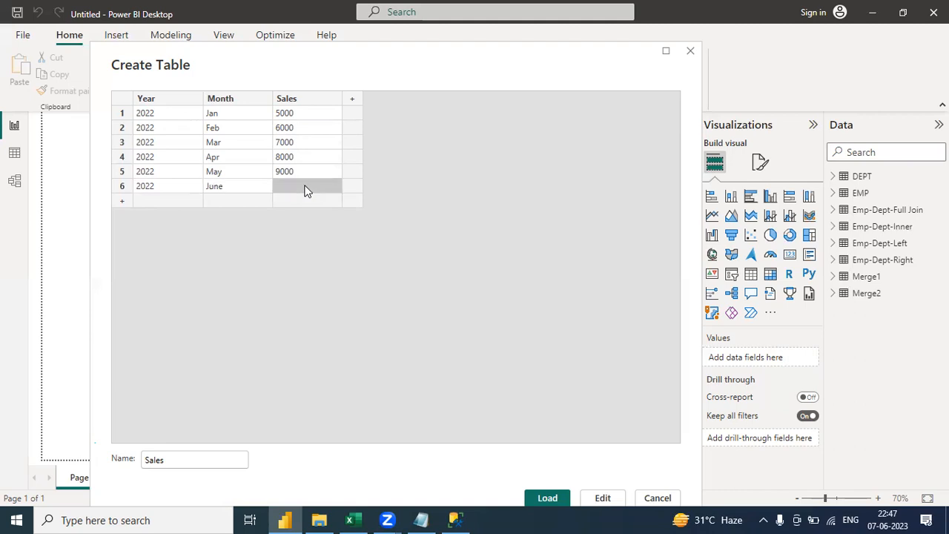
text(6000)
click(378, 265)
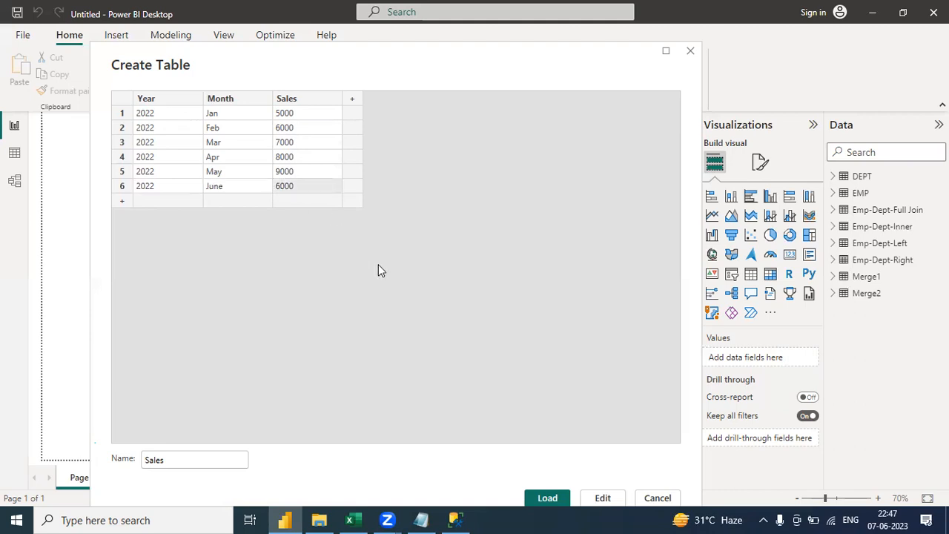
Copy all six rows of 2022 data and paste them below as rows 7 to 12
click(166, 113)
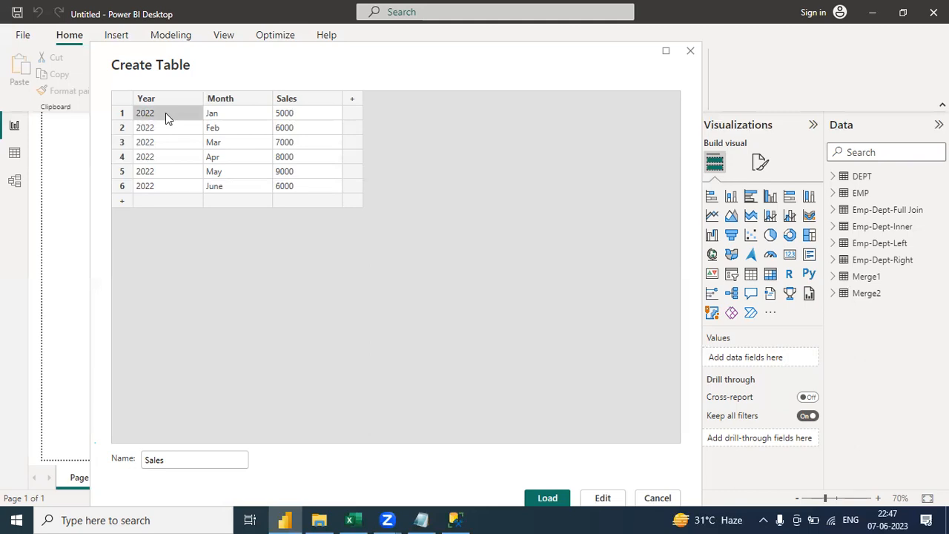
key(Tab)
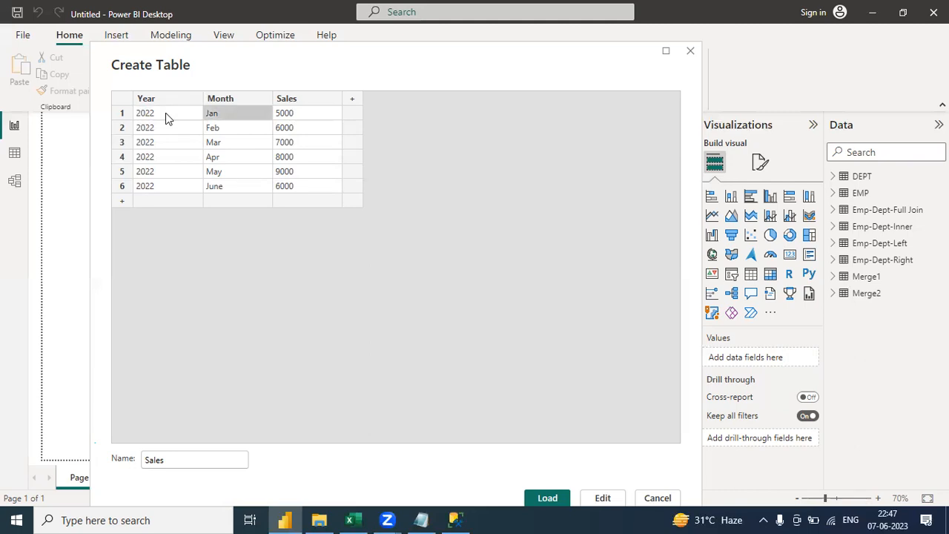
click(147, 116)
key(Tab)
key(Tab)
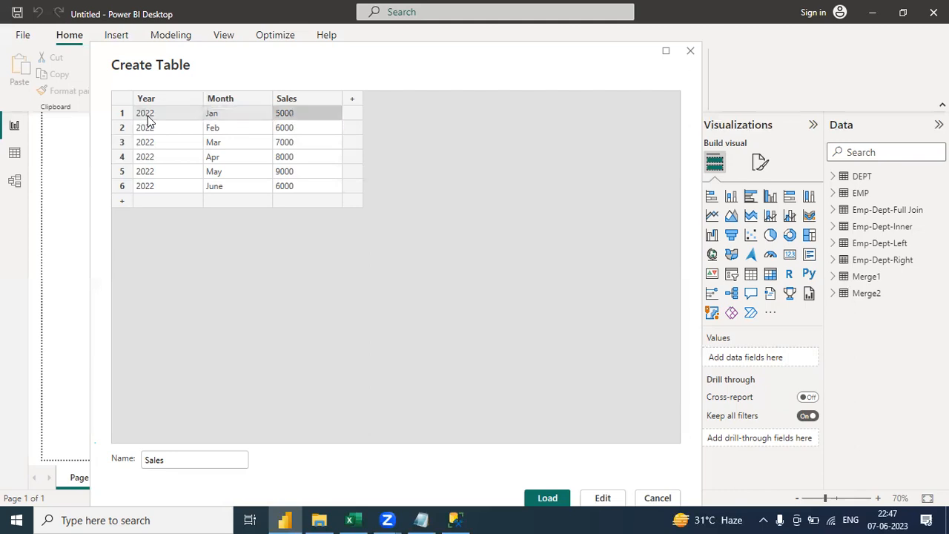
key(Down)
key(Down)
key(Down)
key(Down)
key(Down)
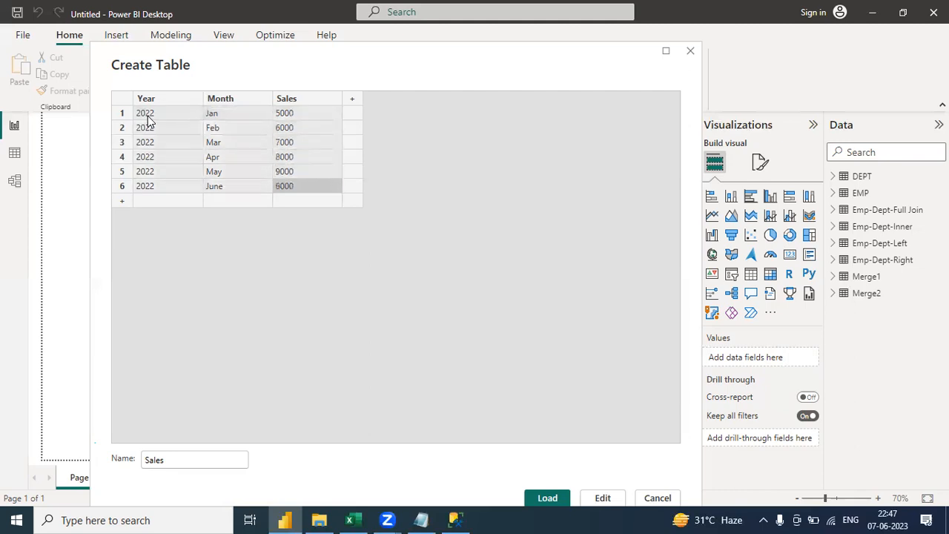
click(172, 200)
text(2022	Jan	5000 2022	Feb	6000 2022	Mar	7000 2022	Apr	8000 2022	May	9000 2022	June	6000)
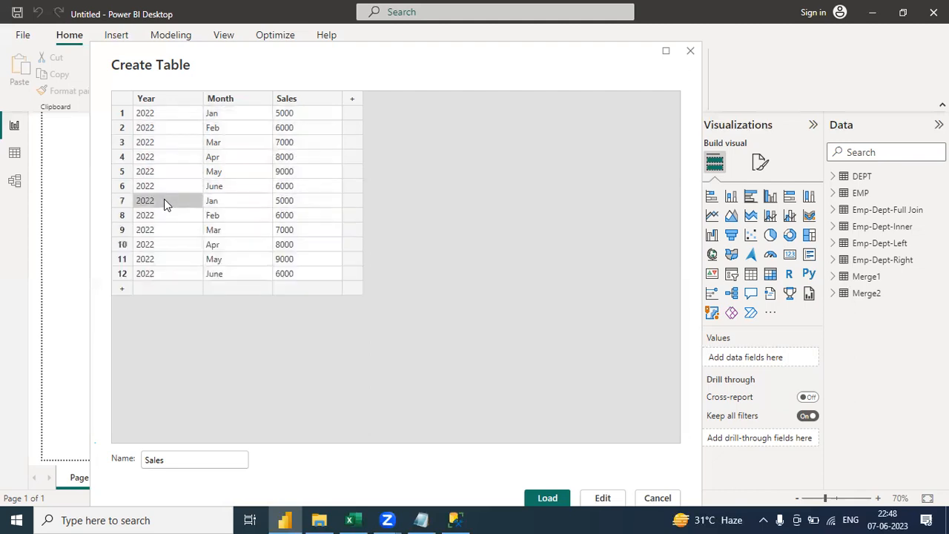
Change the Year in rows 7 to 12 to 2023
double_click(164, 200)
double_click(163, 215)
text(2023)
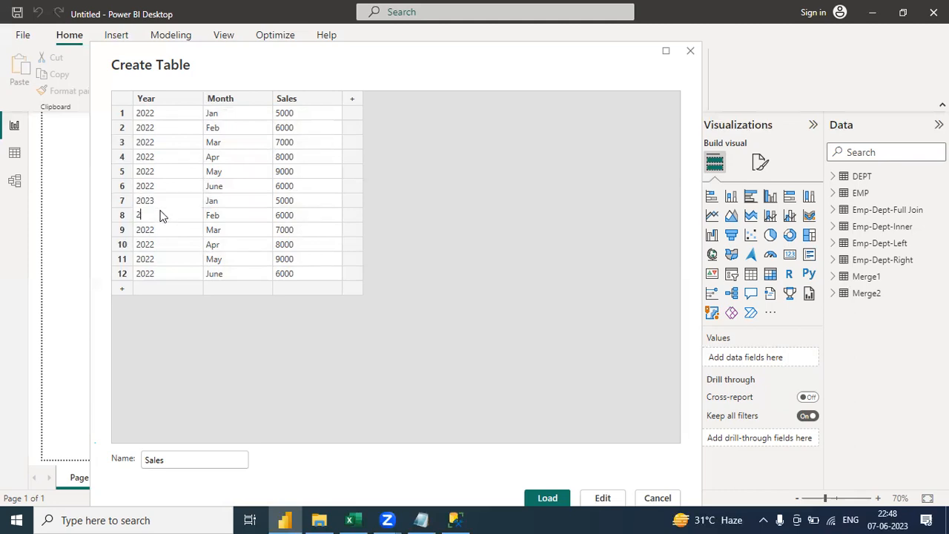
double_click(164, 232)
text(2023)
double_click(163, 249)
text(2023)
double_click(163, 259)
text(2023)
double_click(168, 273)
text(2023)
click(202, 318)
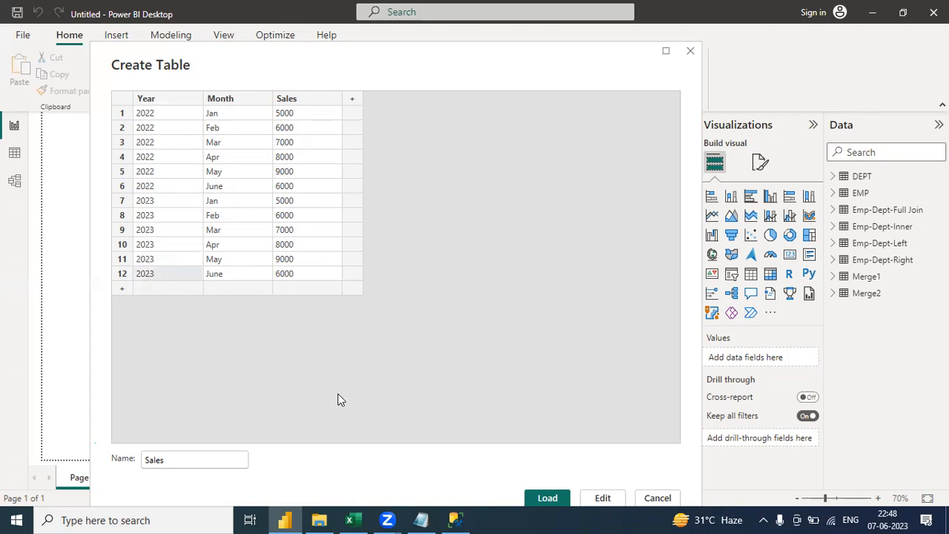
Load the Sales table into the model and open its query in the Power Query Editor
click(549, 498)
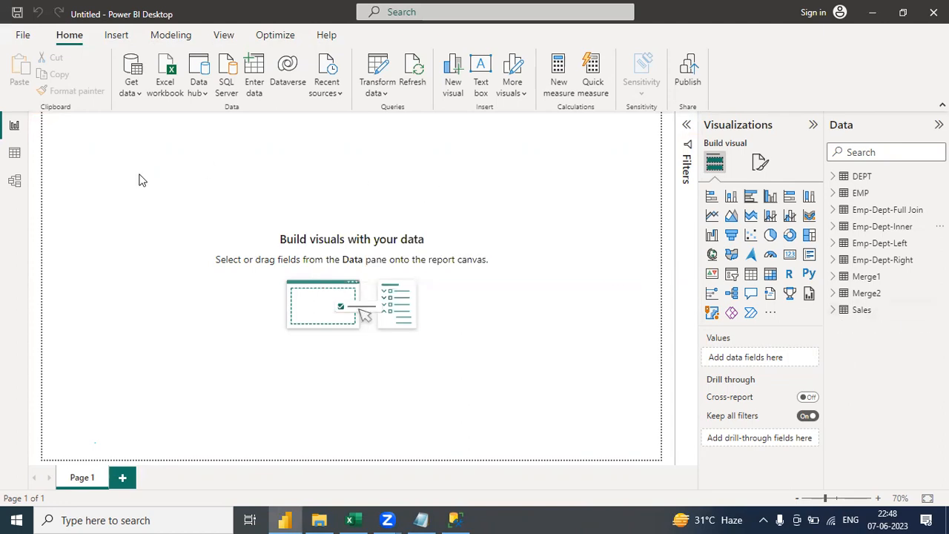
click(385, 94)
click(404, 117)
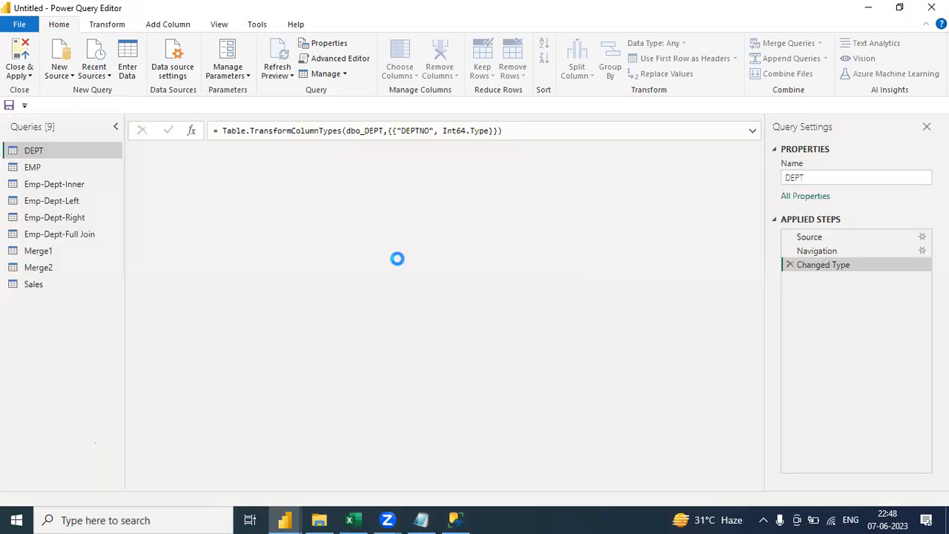
click(34, 284)
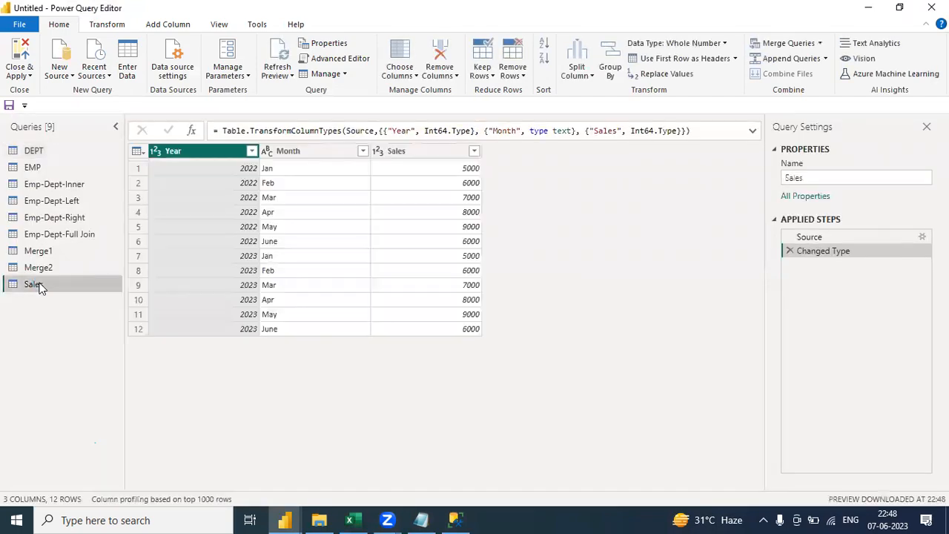
Review the manually entered data behind the Sales query's Source step, and check the query's name
click(816, 238)
click(922, 237)
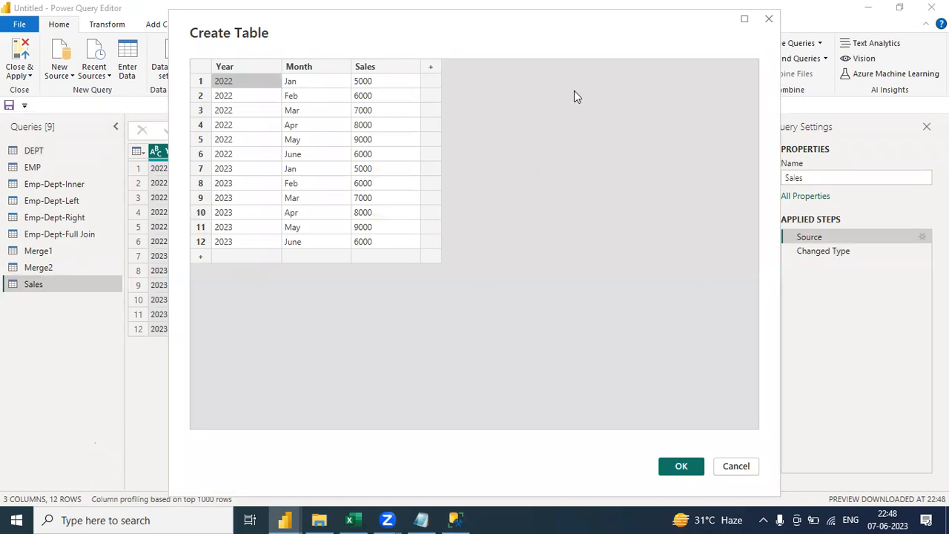
click(736, 467)
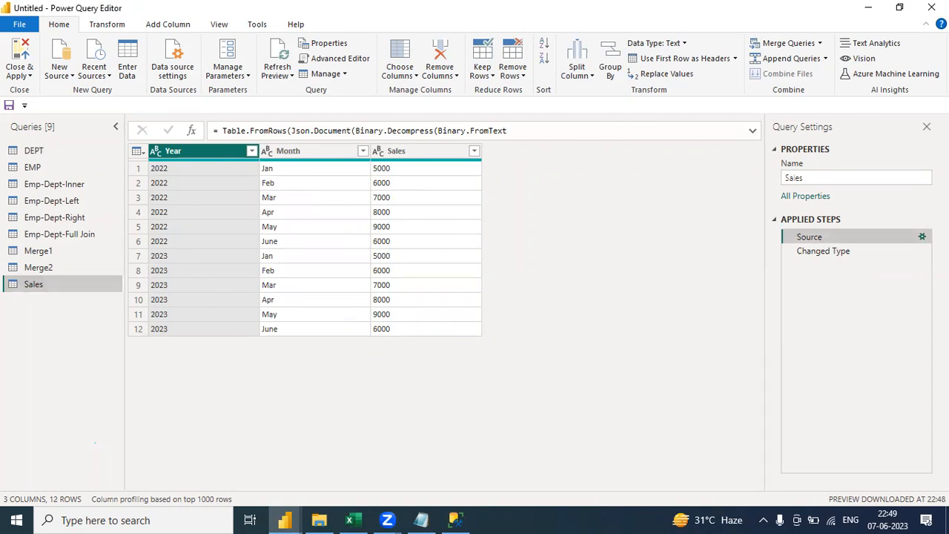
click(921, 237)
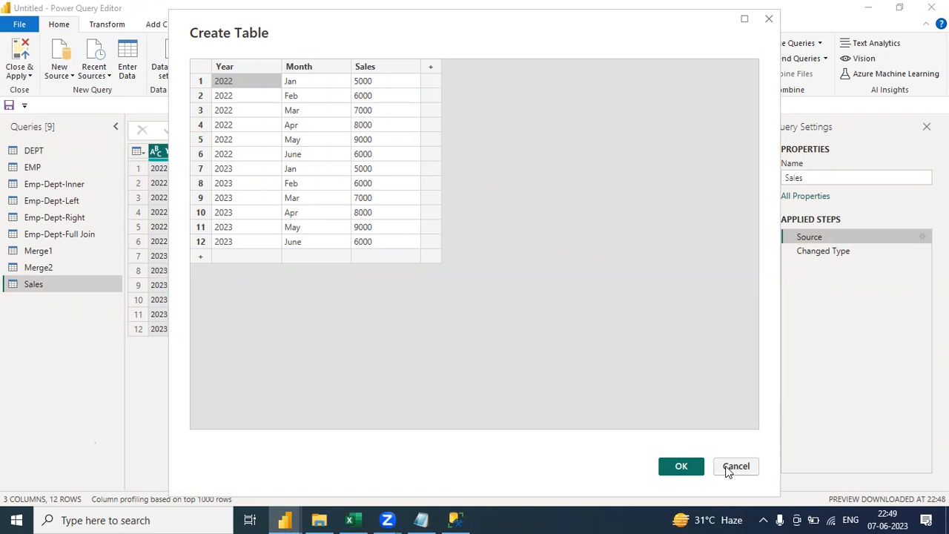
click(680, 465)
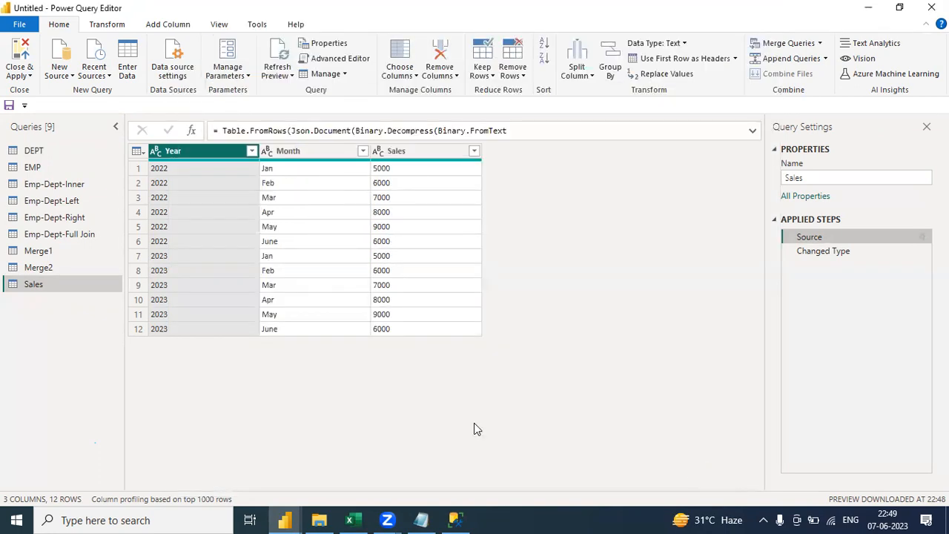
click(827, 175)
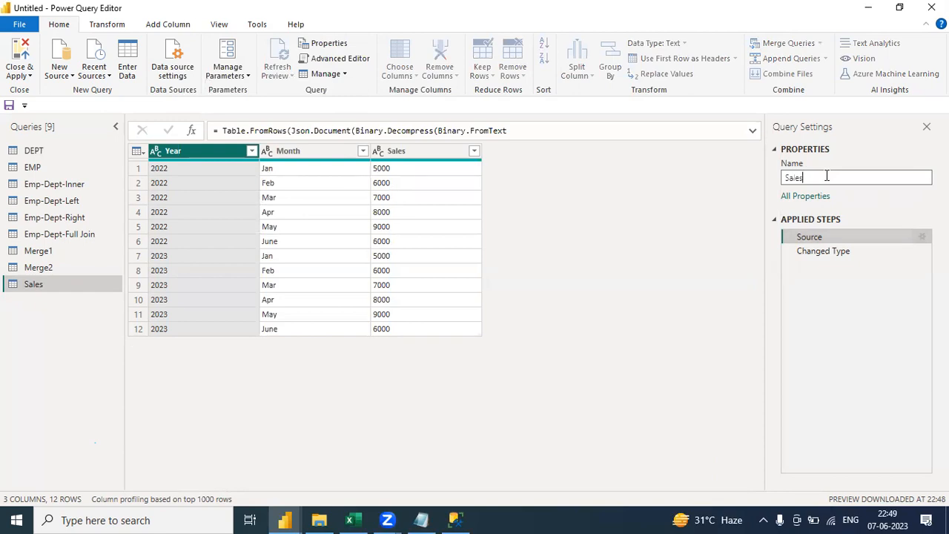
click(542, 320)
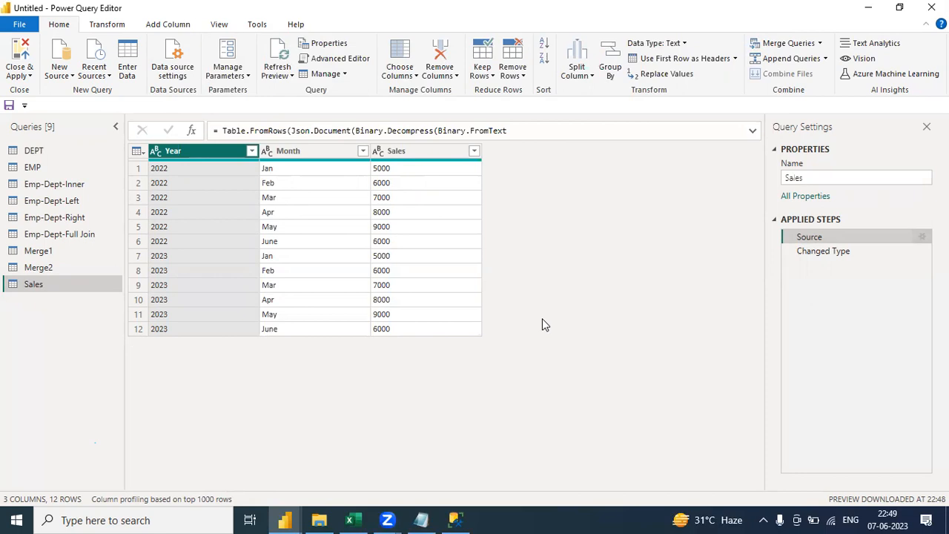
Switch to the Notepad notes, maximize the window and add the topic Pivot below Prepare manual Data
click(421, 519)
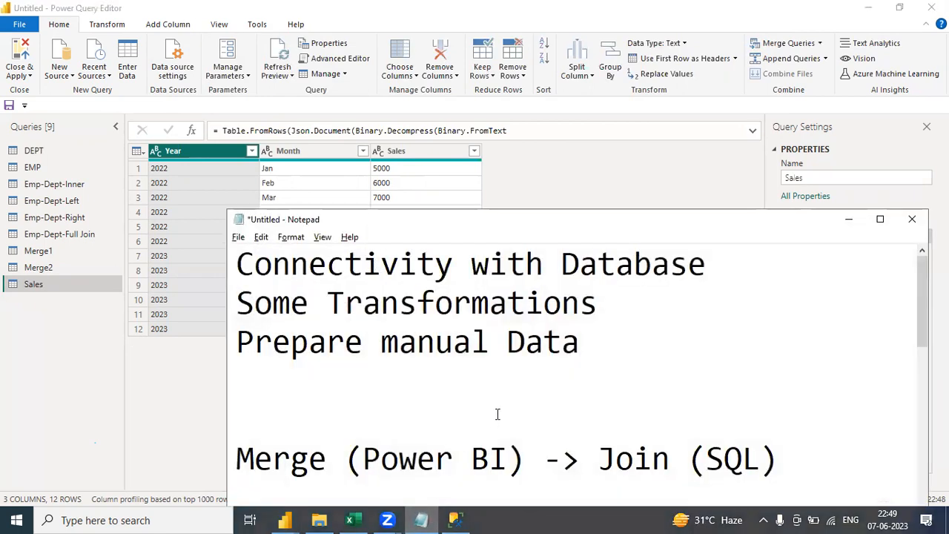
click(880, 219)
key(Return)
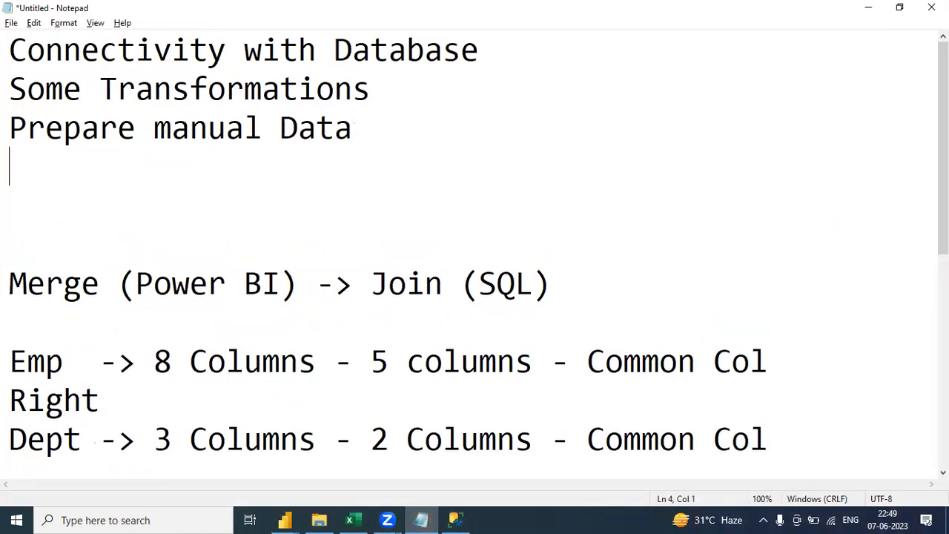
key(Return)
text(Pivot)
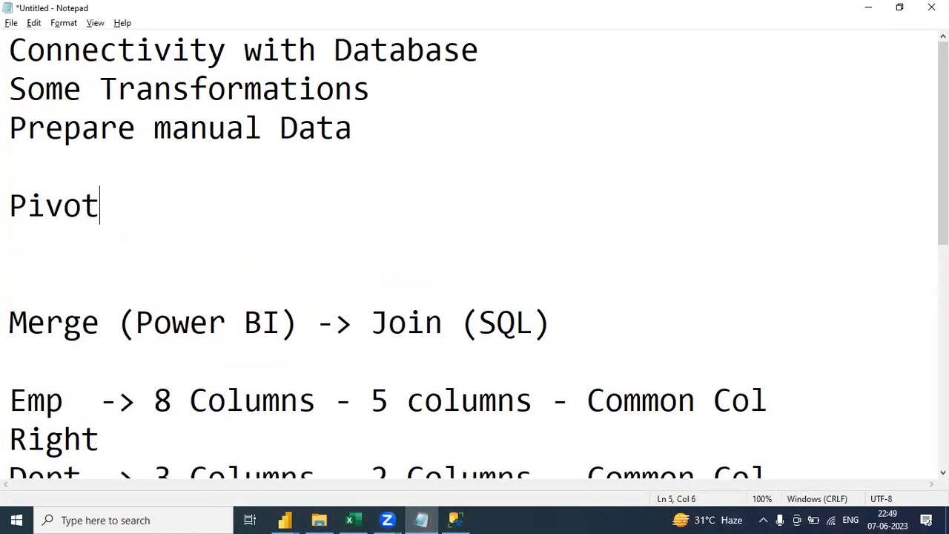
key(Return)
key(Return)
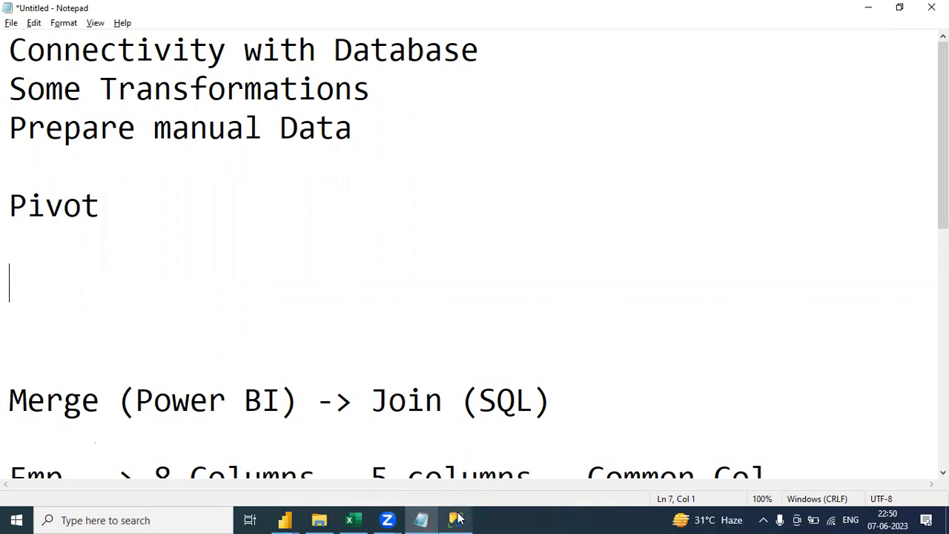
Switch back to the Power Query Editor and select the Month column of the Sales query
mouse_move(461, 518)
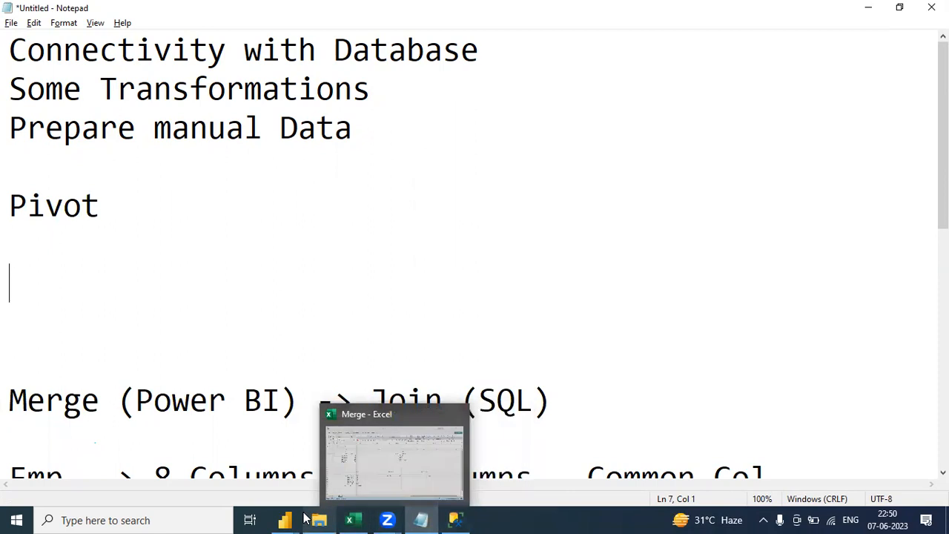
mouse_move(288, 519)
click(321, 484)
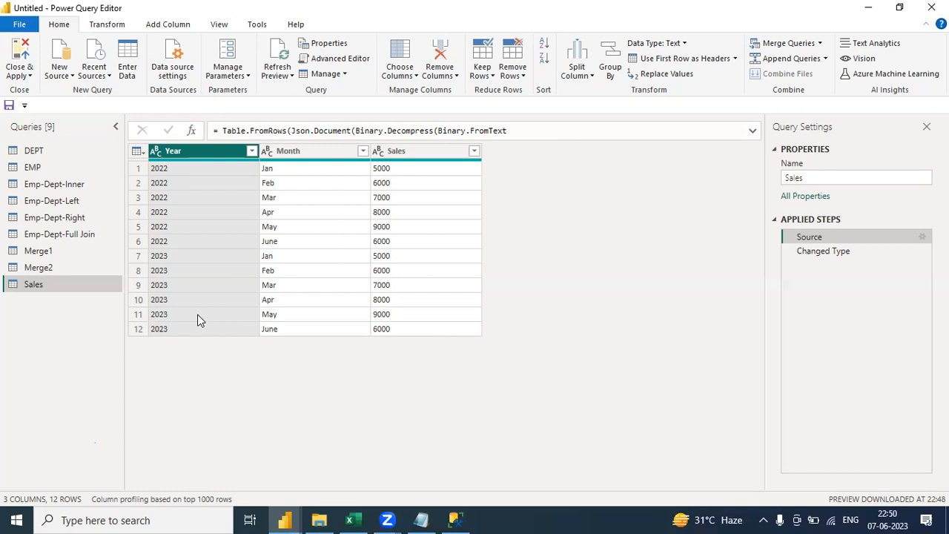
click(300, 153)
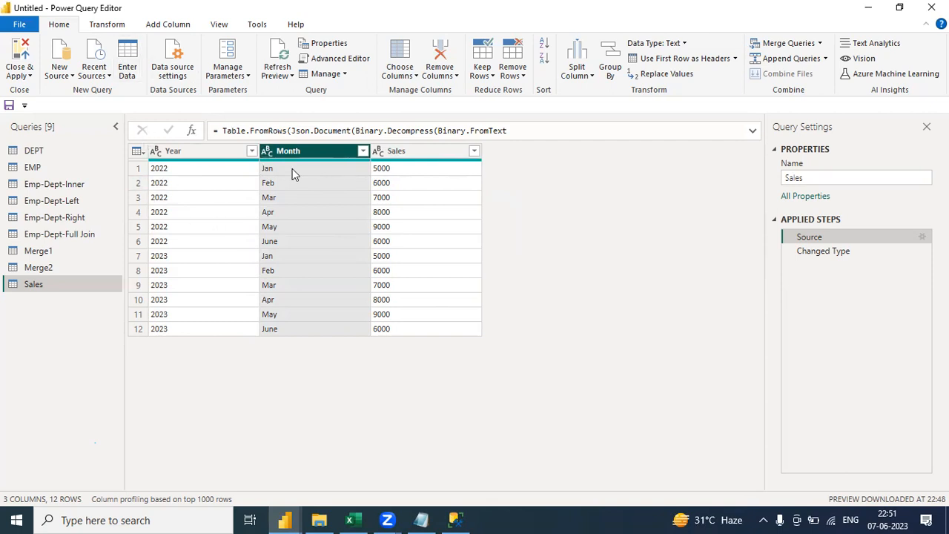
click(112, 26)
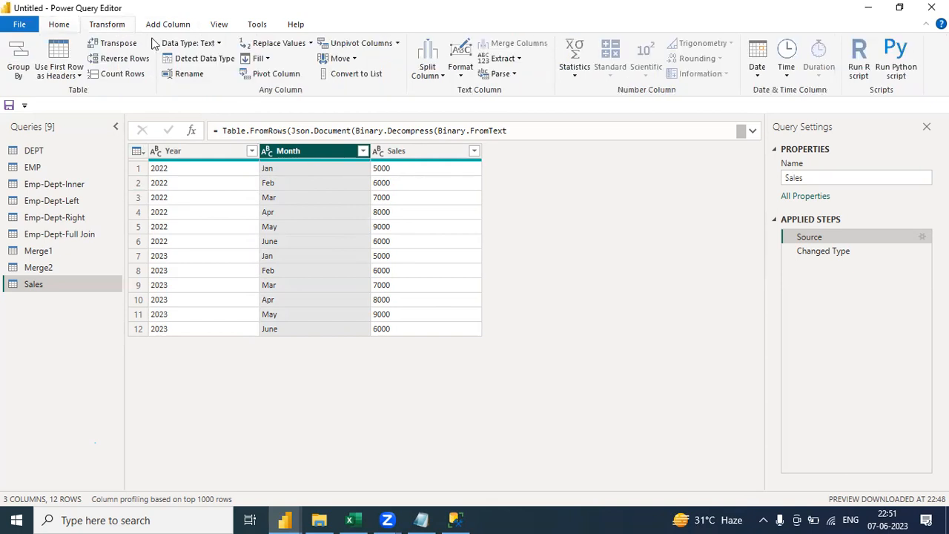
click(271, 77)
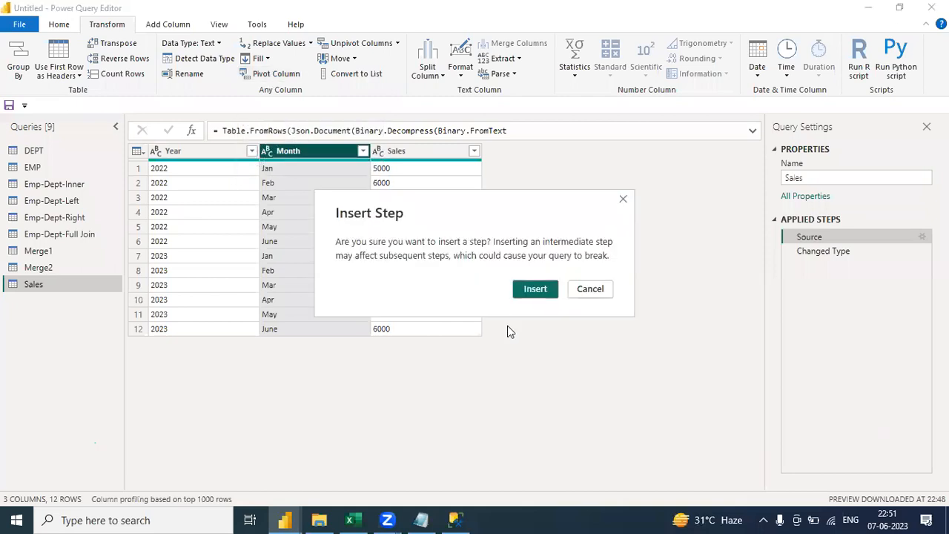
click(531, 295)
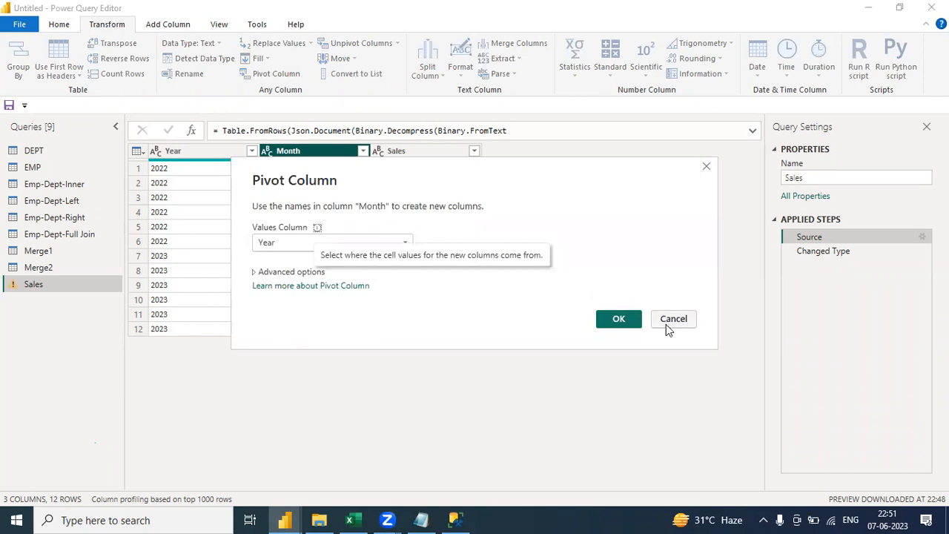
click(669, 326)
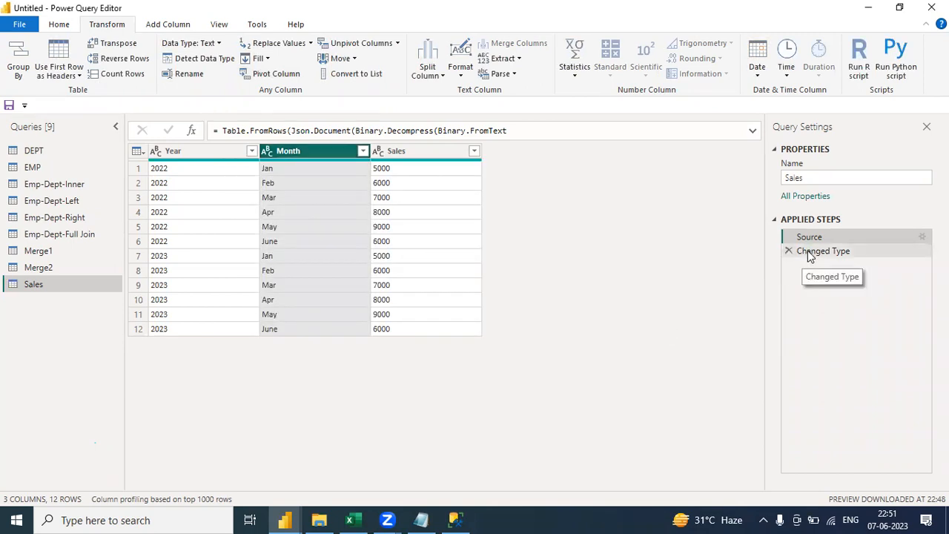
Pivot the Month column from the Changed Type step, using Sales as the values column, and view the month columns
click(810, 252)
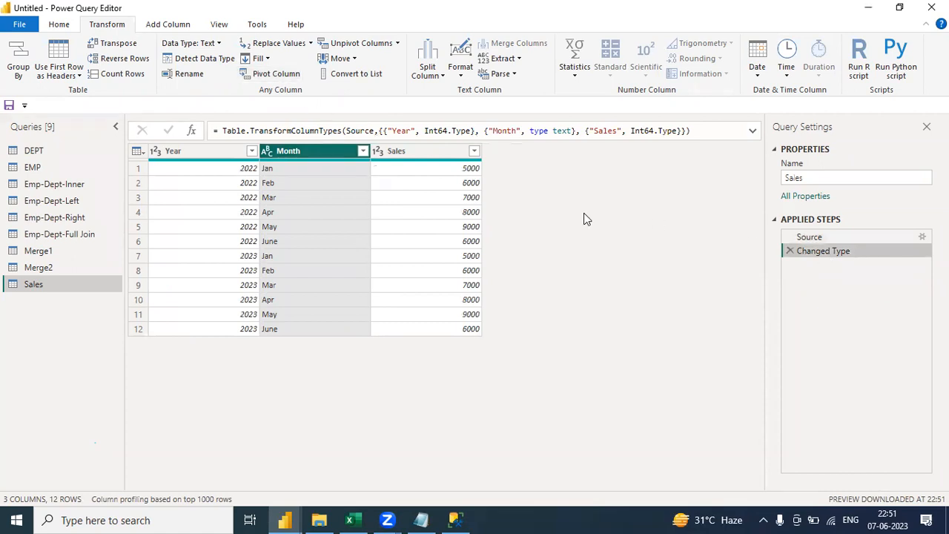
click(271, 74)
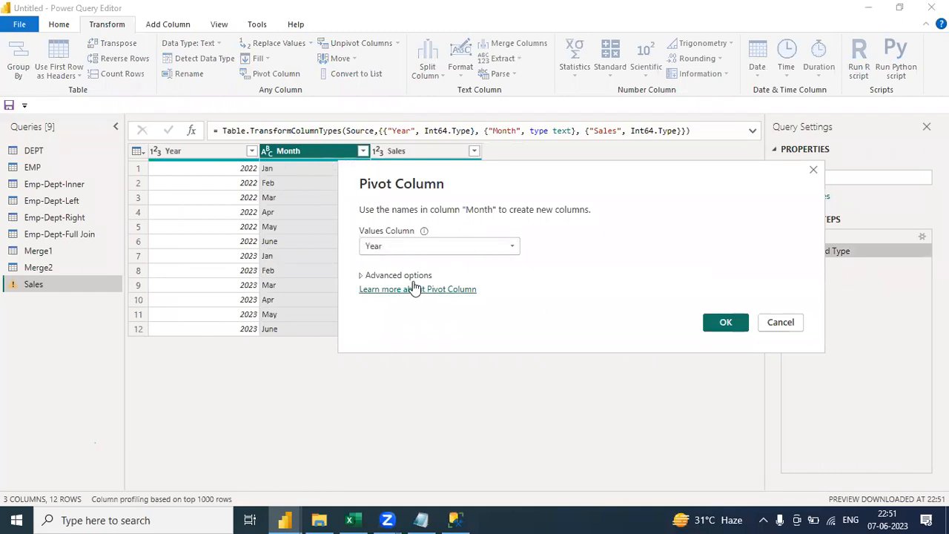
click(408, 245)
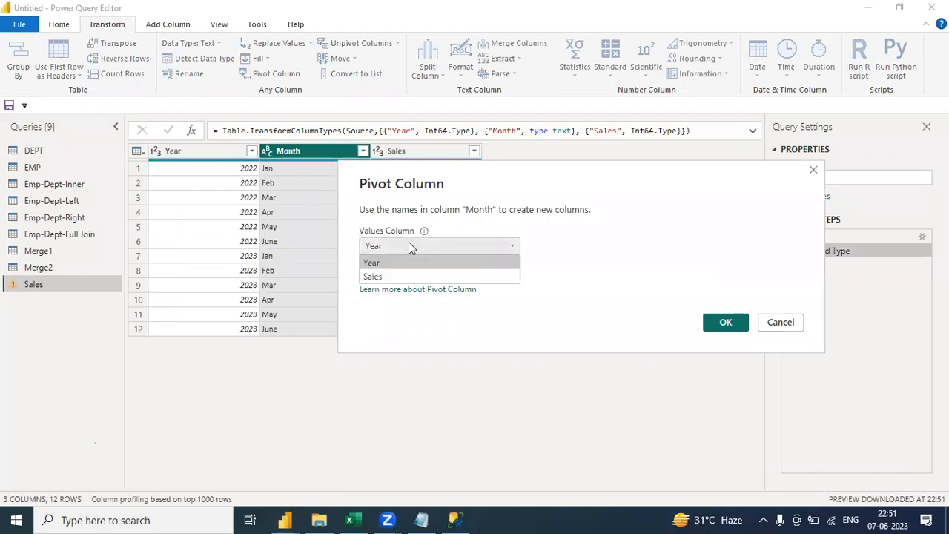
click(388, 273)
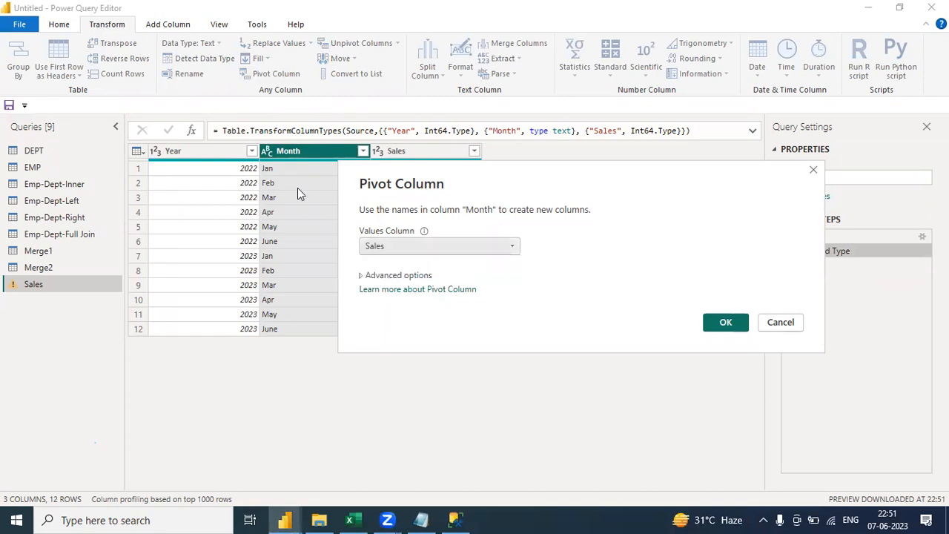
click(719, 322)
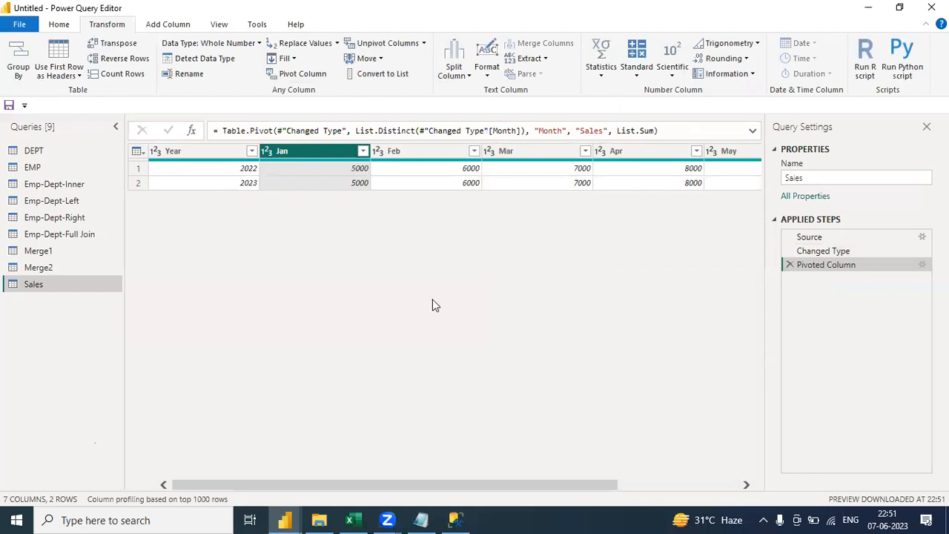
drag(506, 485, 408, 440)
drag(561, 484, 443, 482)
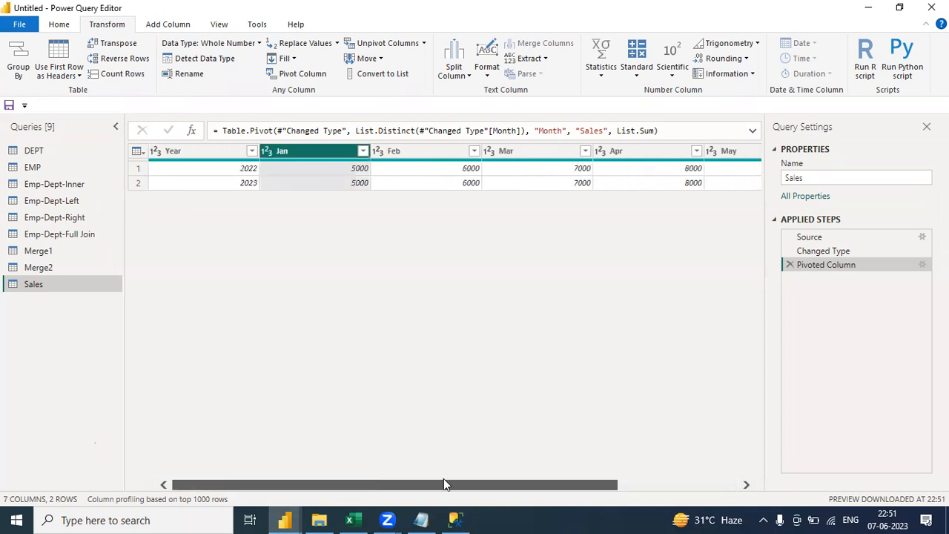
Reopen the Sales query's source table and append a copy of rows 7 to 12 as rows 13 to 18
click(922, 237)
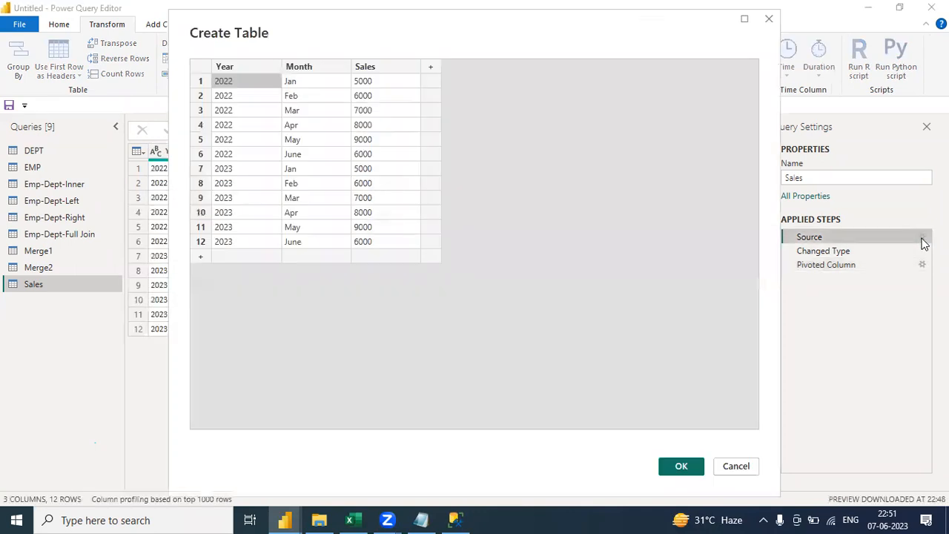
click(232, 214)
click(231, 170)
drag(251, 193, 373, 244)
key(ctrl+c)
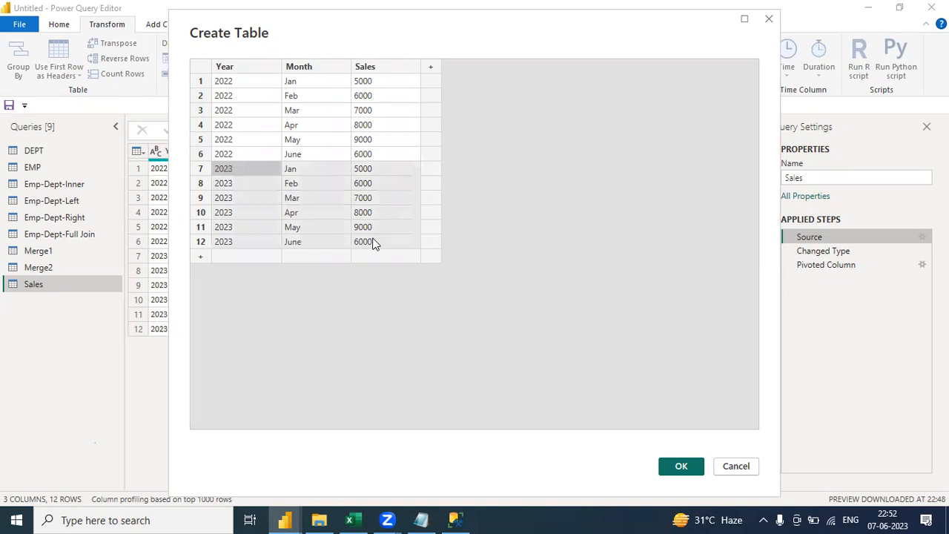
click(238, 255)
key(ctrl+v)
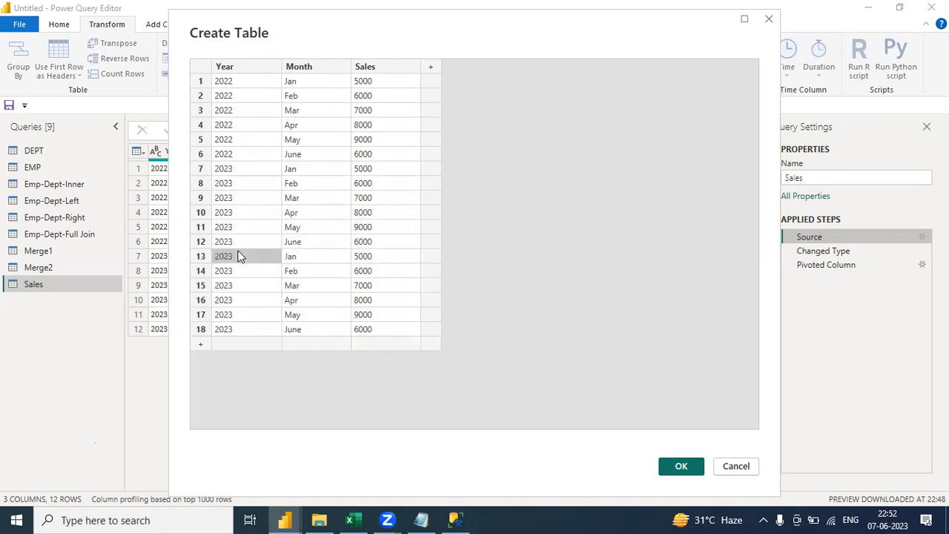
Change the Year in rows 13 to 18 to 2021 and apply the edited source table
double_click(241, 259)
key(End)
key(BackSpace)
text(1)
double_click(241, 274)
key(End)
key(BackSpace)
text(1)
double_click(245, 288)
key(End)
key(BackSpace)
text(1)
double_click(244, 299)
key(End)
key(BackSpace)
text(1)
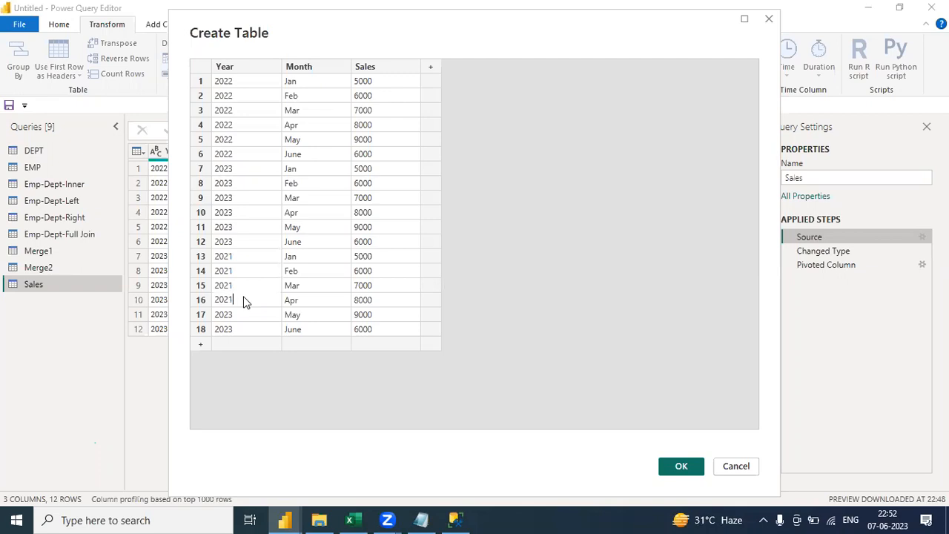
double_click(247, 314)
double_click(246, 328)
key(End)
text(1)
click(687, 467)
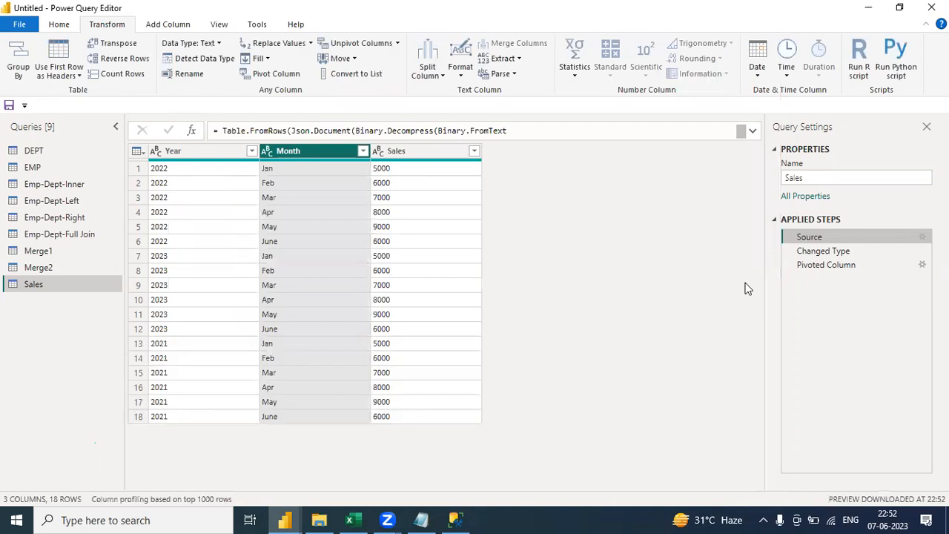
Review the pivoted result of the extended Sales data and delete the Pivoted Column step
click(836, 267)
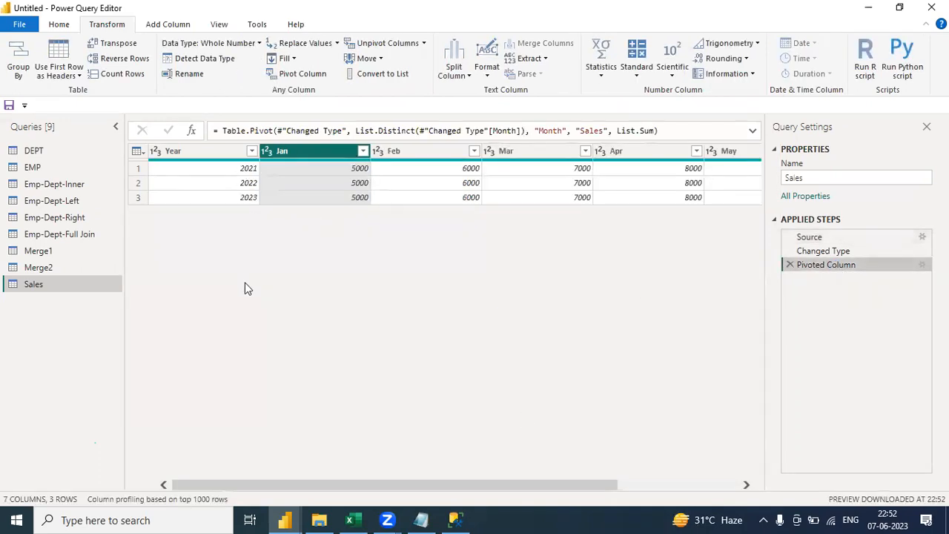
drag(497, 486, 225, 490)
click(789, 266)
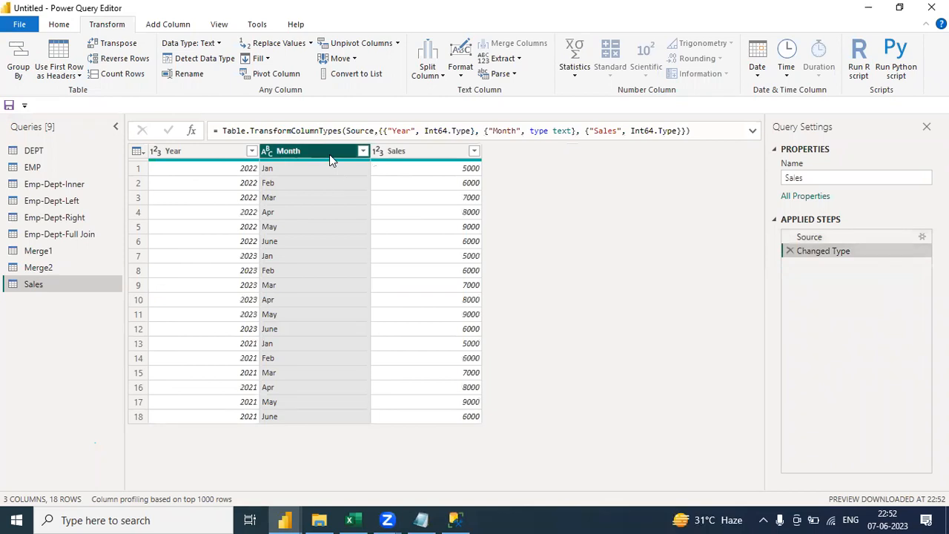
Pivot the Month column again with Sales as the values column and look across the resulting columns
click(280, 76)
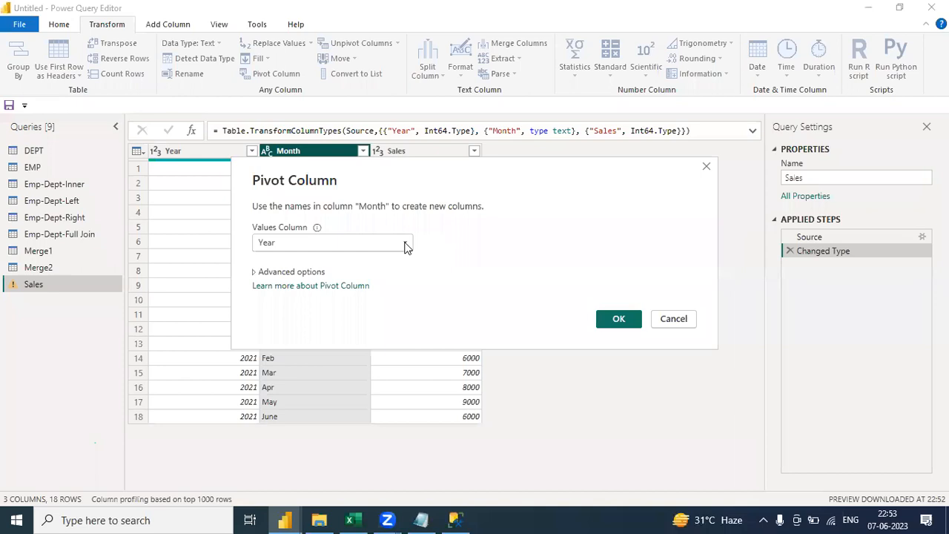
click(278, 242)
click(268, 271)
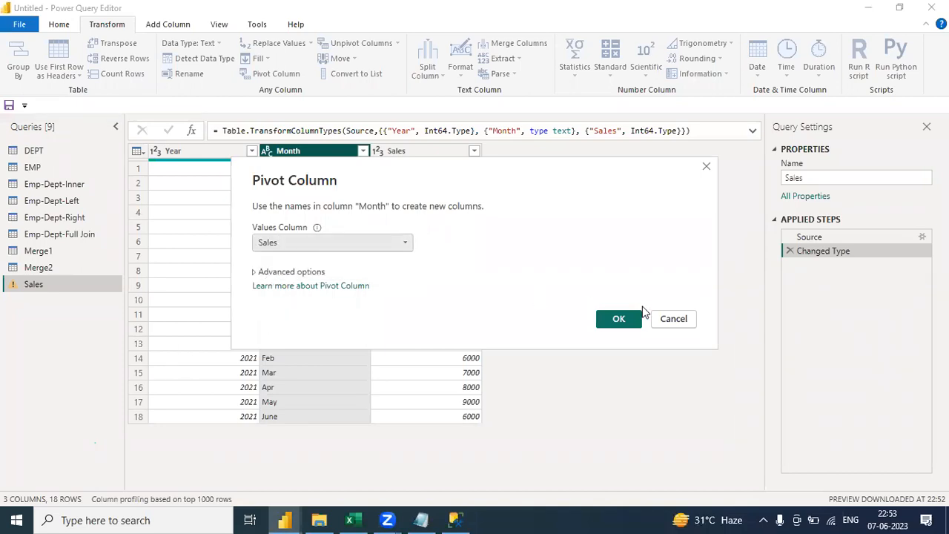
click(623, 320)
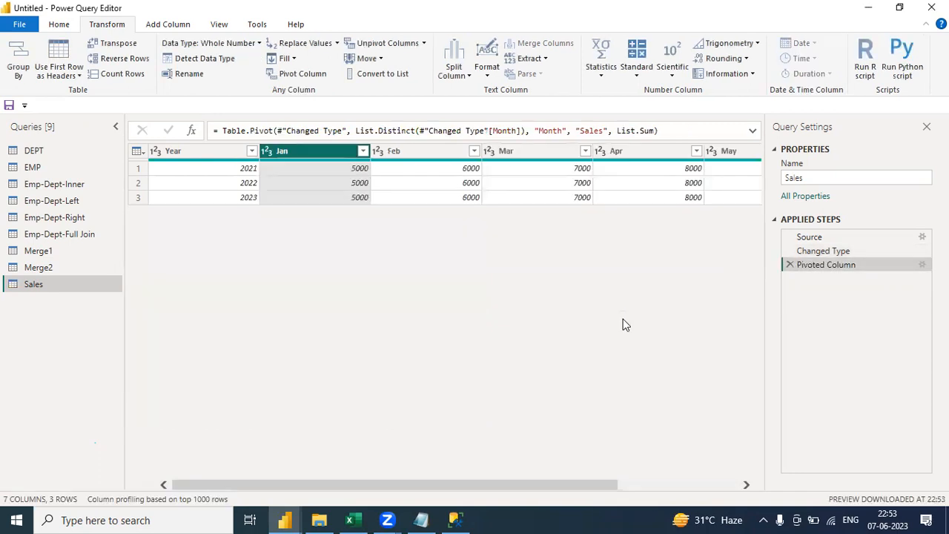
drag(515, 489, 468, 484)
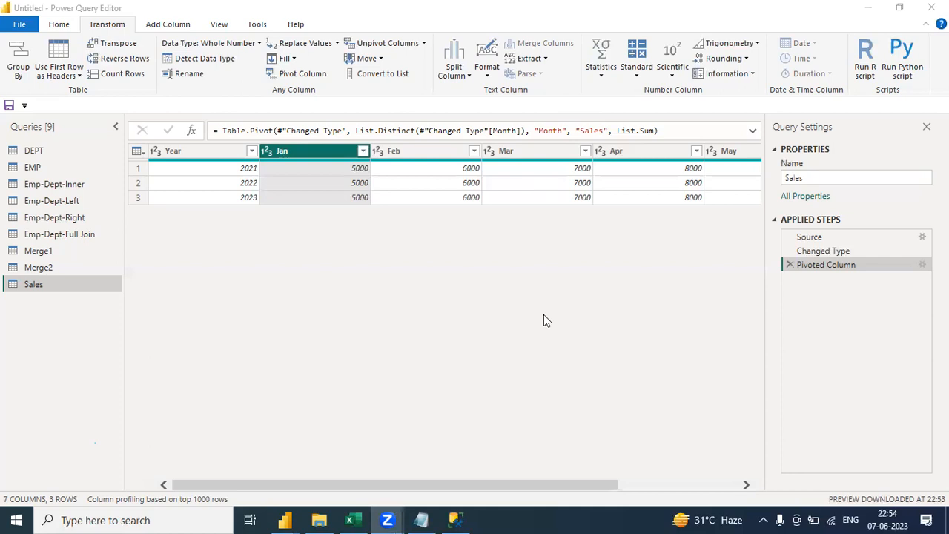
Try Unpivot Columns on the Year column and delete the added Unpivoted Columns step
click(219, 153)
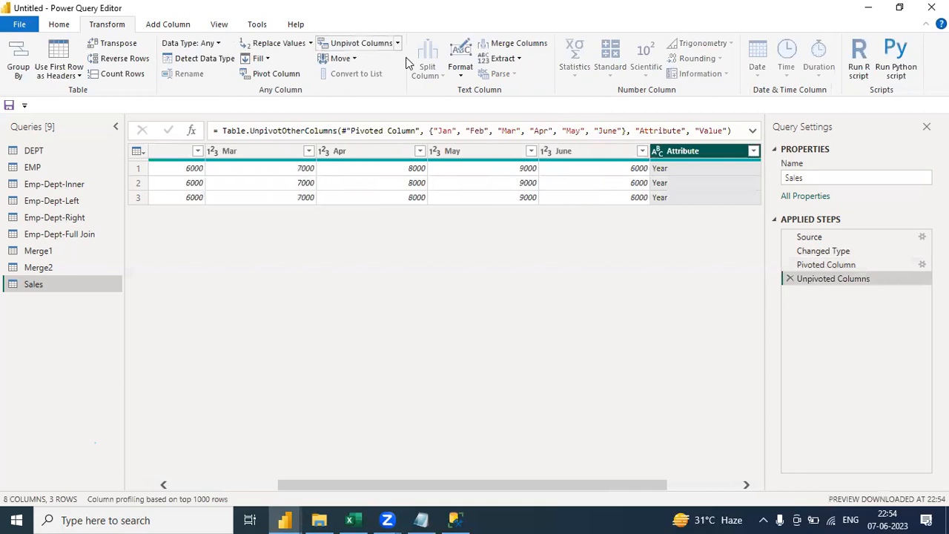
click(792, 278)
drag(517, 488, 277, 472)
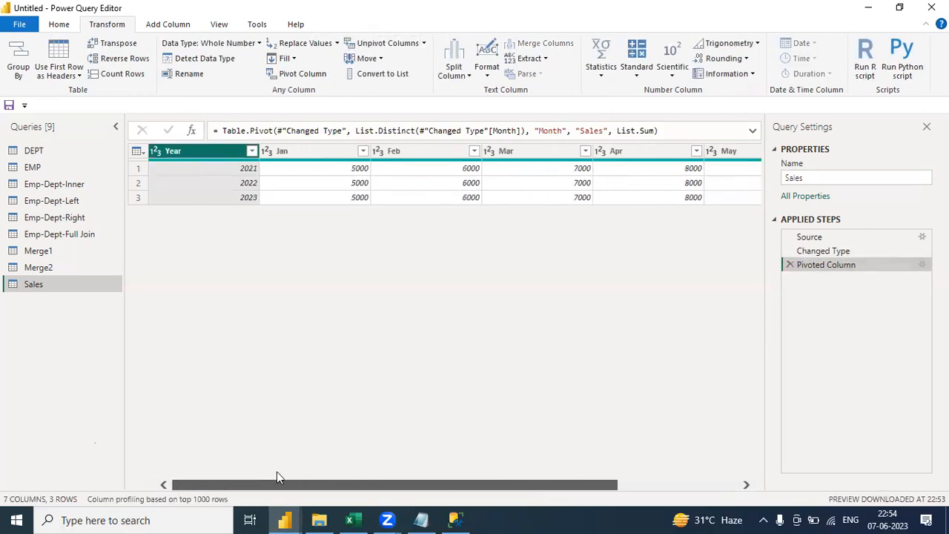
Try unpivoting all columns other than Year, and remove the Unpivoted Other Columns step
click(423, 43)
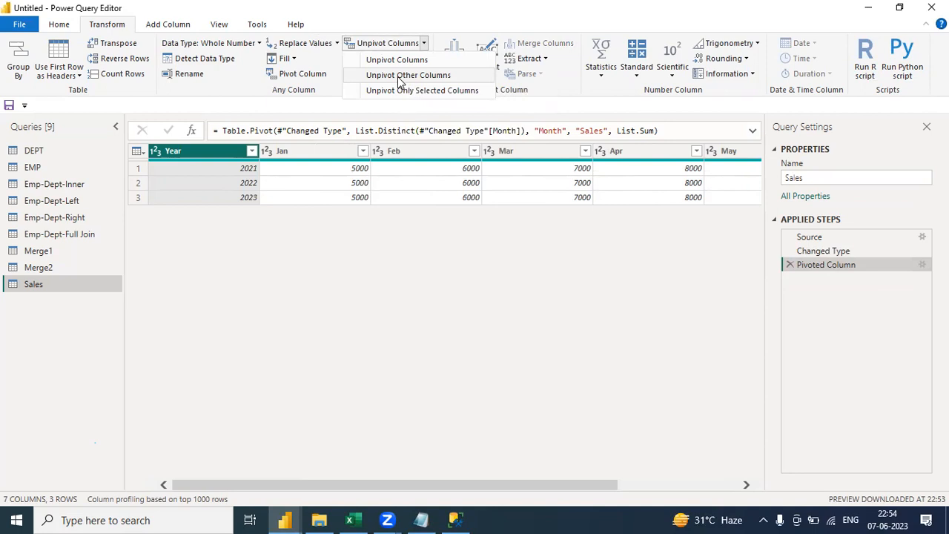
click(400, 76)
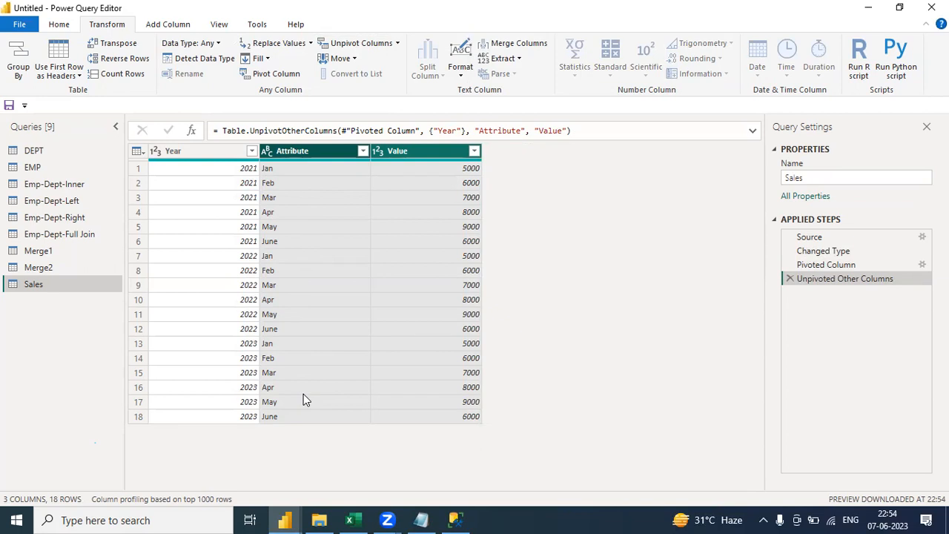
double_click(305, 152)
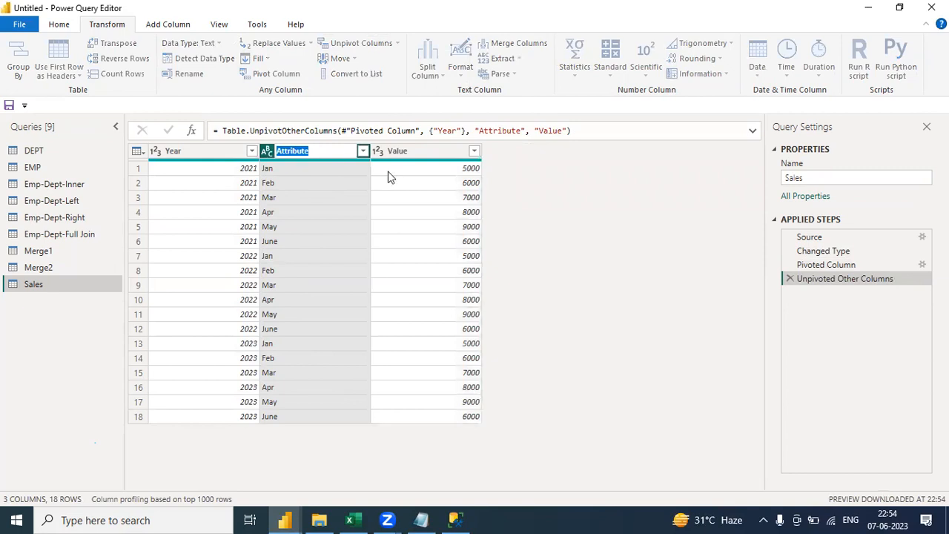
click(791, 278)
click(791, 279)
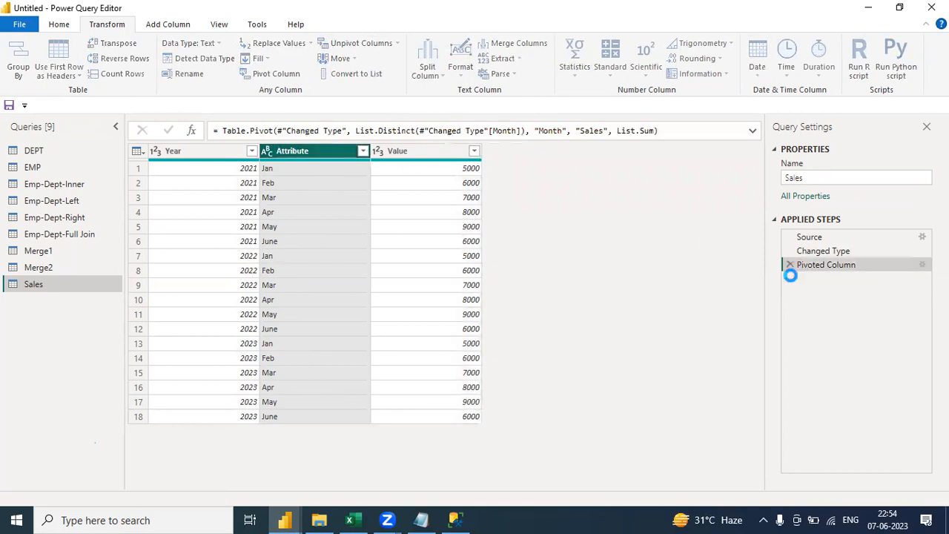
Select the Year column and unpivot the other columns
click(198, 153)
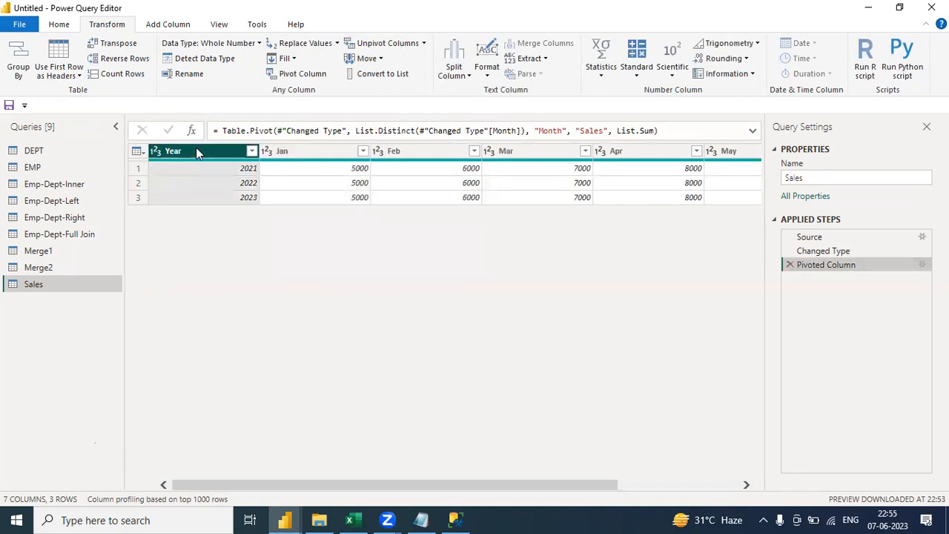
click(423, 43)
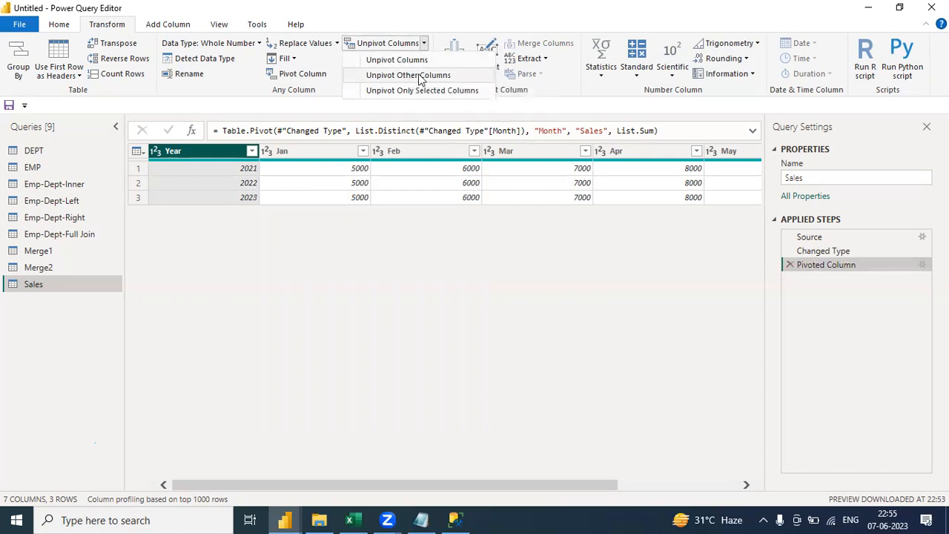
click(421, 77)
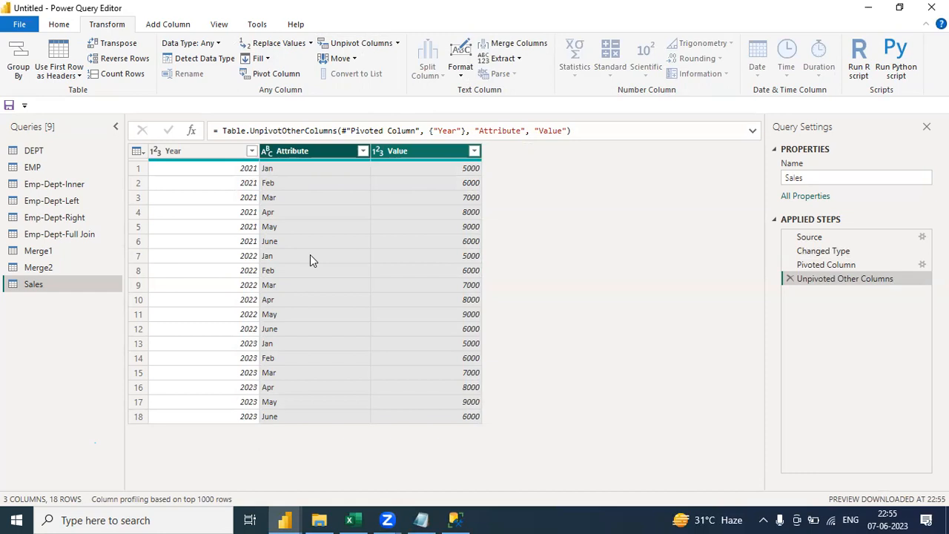
Rename the Attribute column to Month and the Value column to Sales
double_click(321, 151)
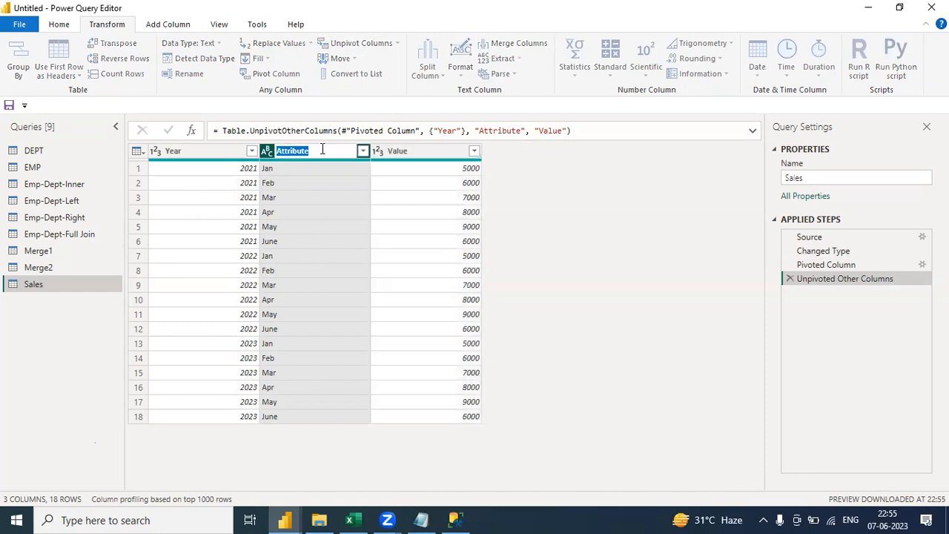
text(Mon th)
key(BackSpace)
key(BackSpace)
key(BackSpace)
key(BackSpace)
text(nth)
key(Return)
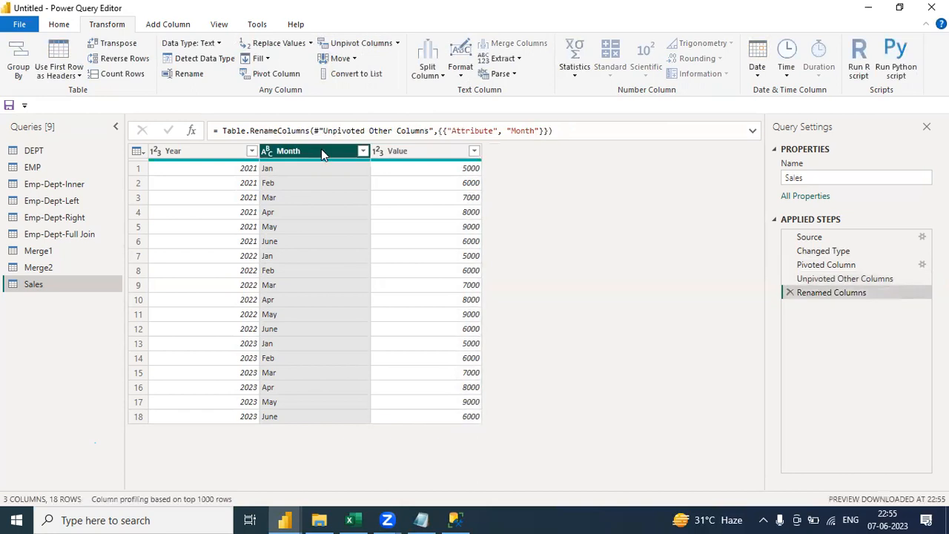
double_click(415, 152)
text(Sales)
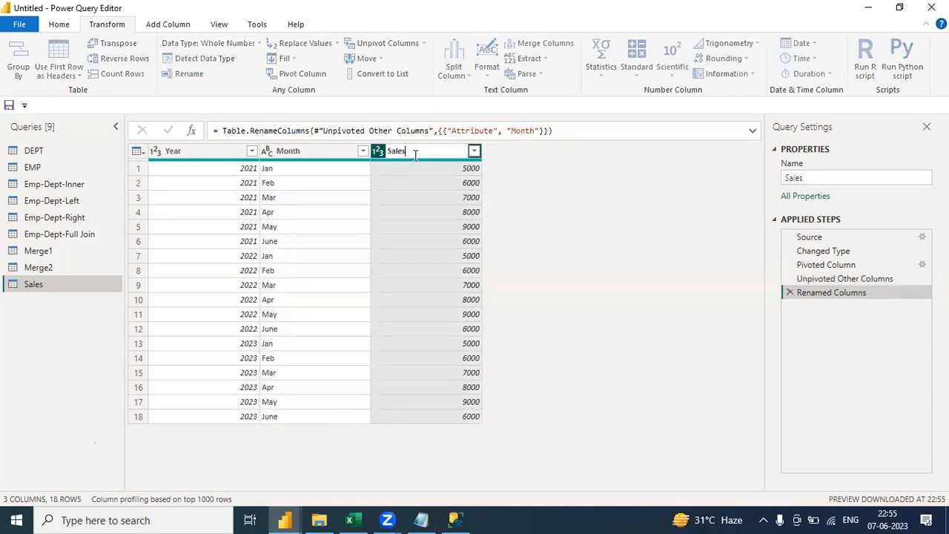
key(Return)
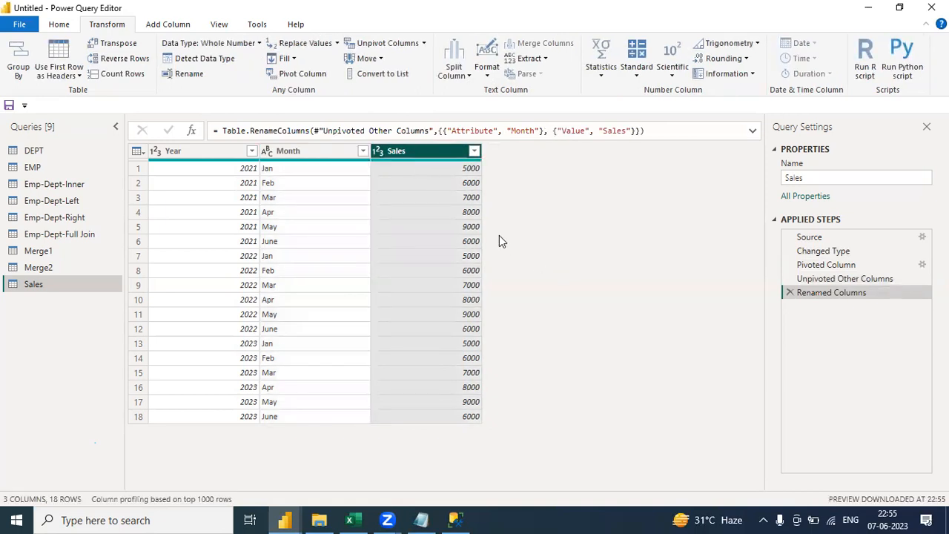